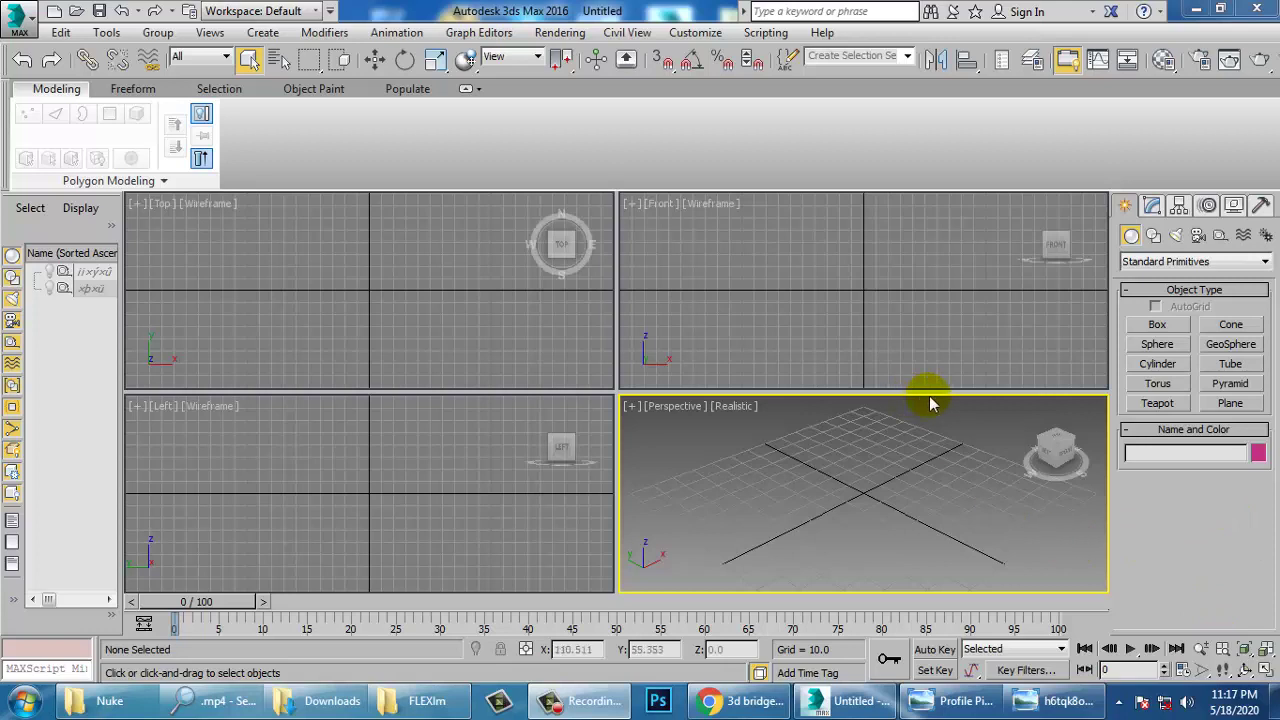
click(828, 318)
click(334, 274)
click(345, 464)
click(775, 480)
click(788, 345)
click(477, 325)
click(464, 470)
click(791, 512)
click(778, 375)
click(517, 350)
click(942, 498)
click(848, 293)
click(342, 314)
click(961, 483)
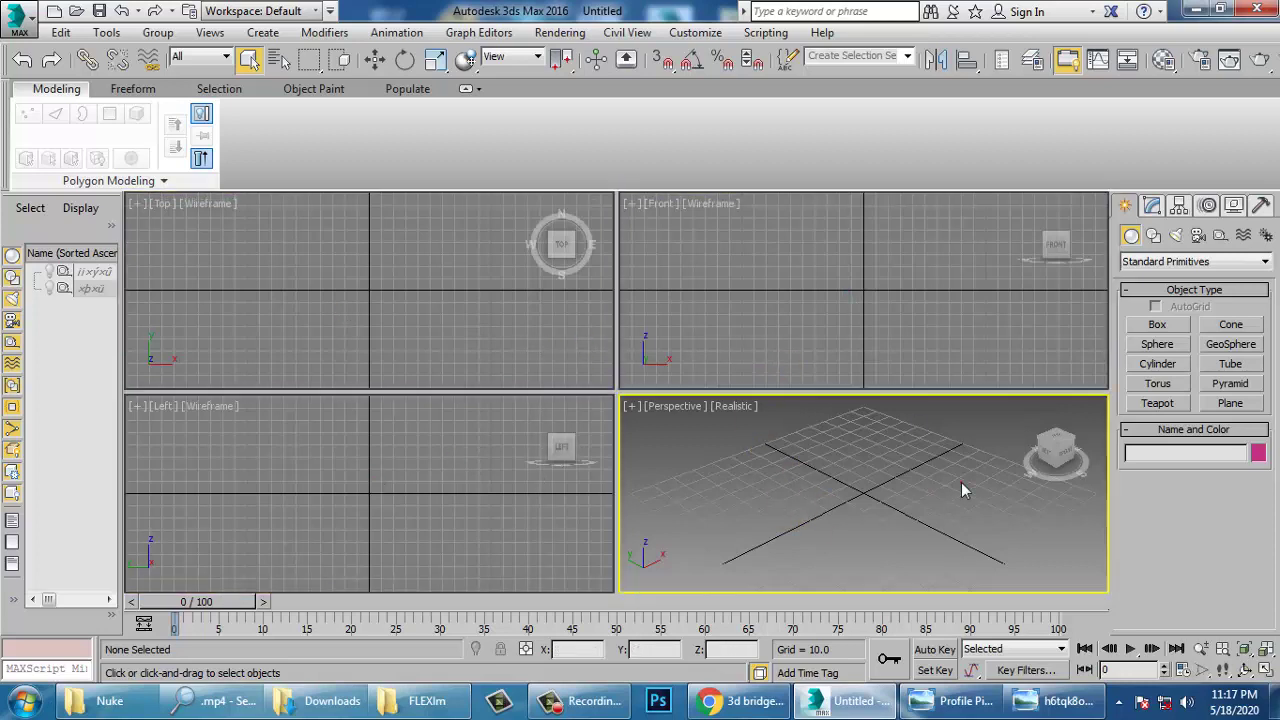
View the bridge reference image h6tqk8om-900 (1) from the Desktop, examine the truss bridge and close the image window
click(576, 38)
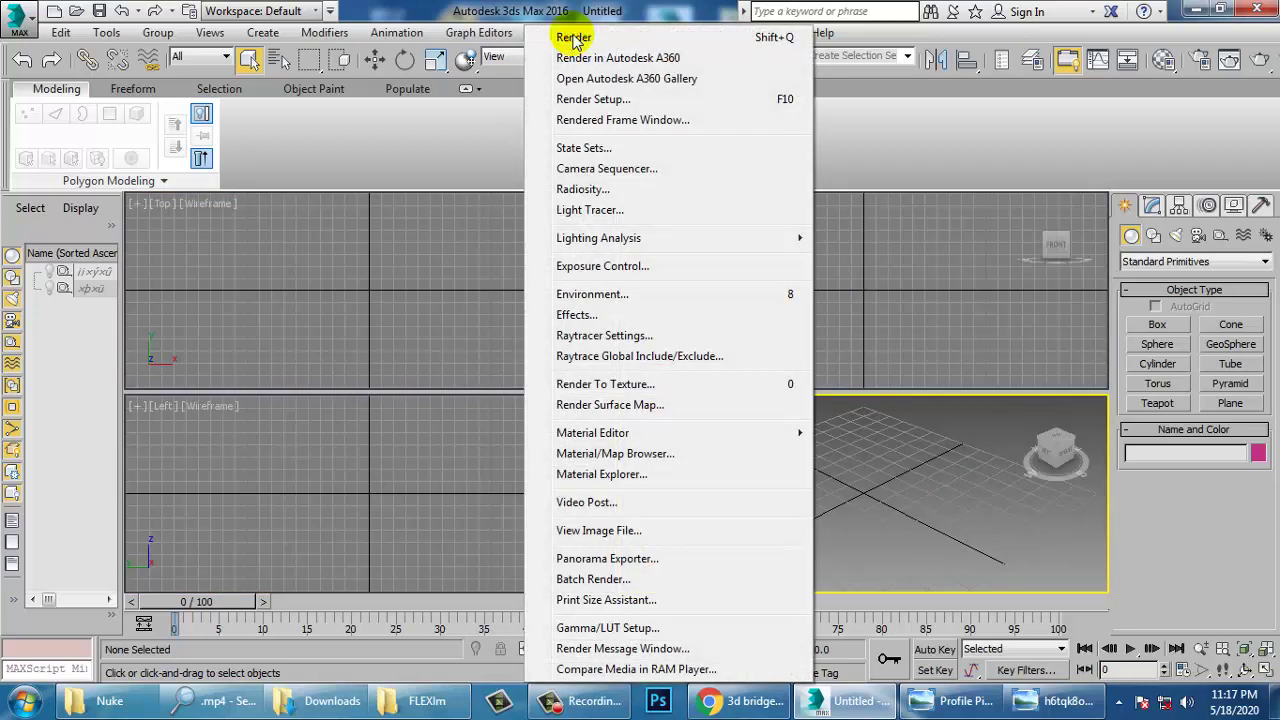
click(663, 536)
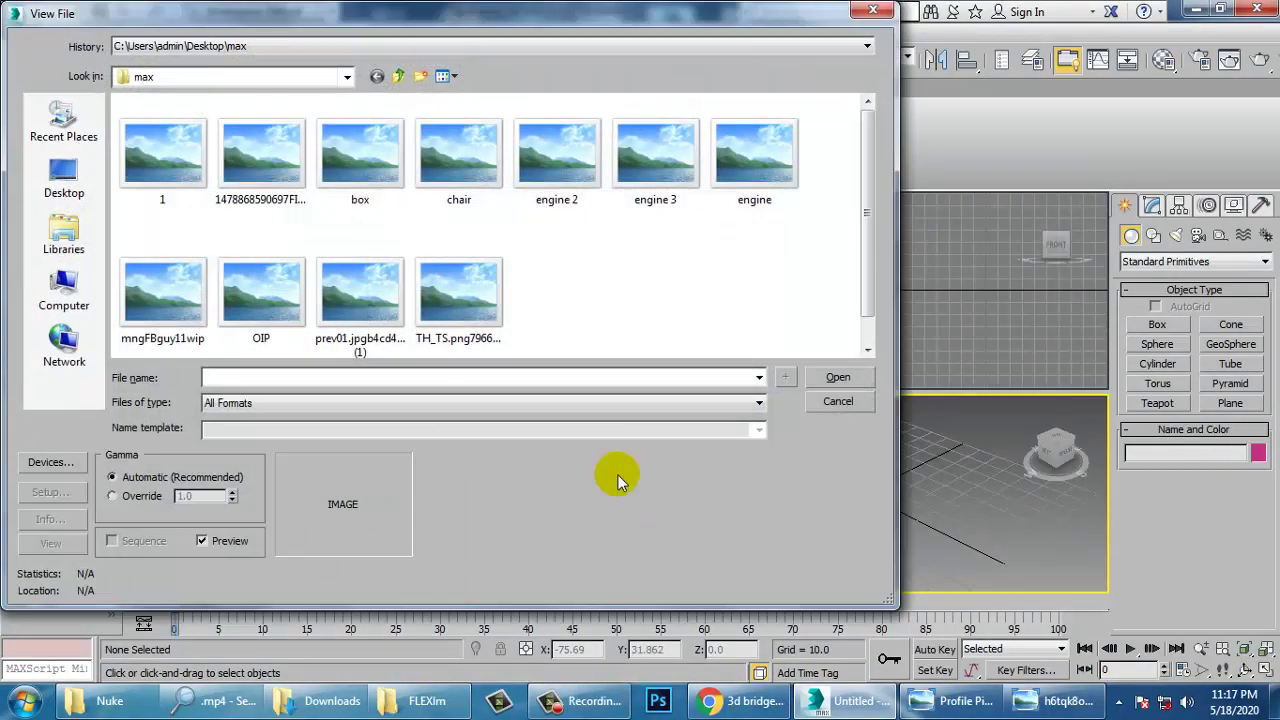
click(62, 170)
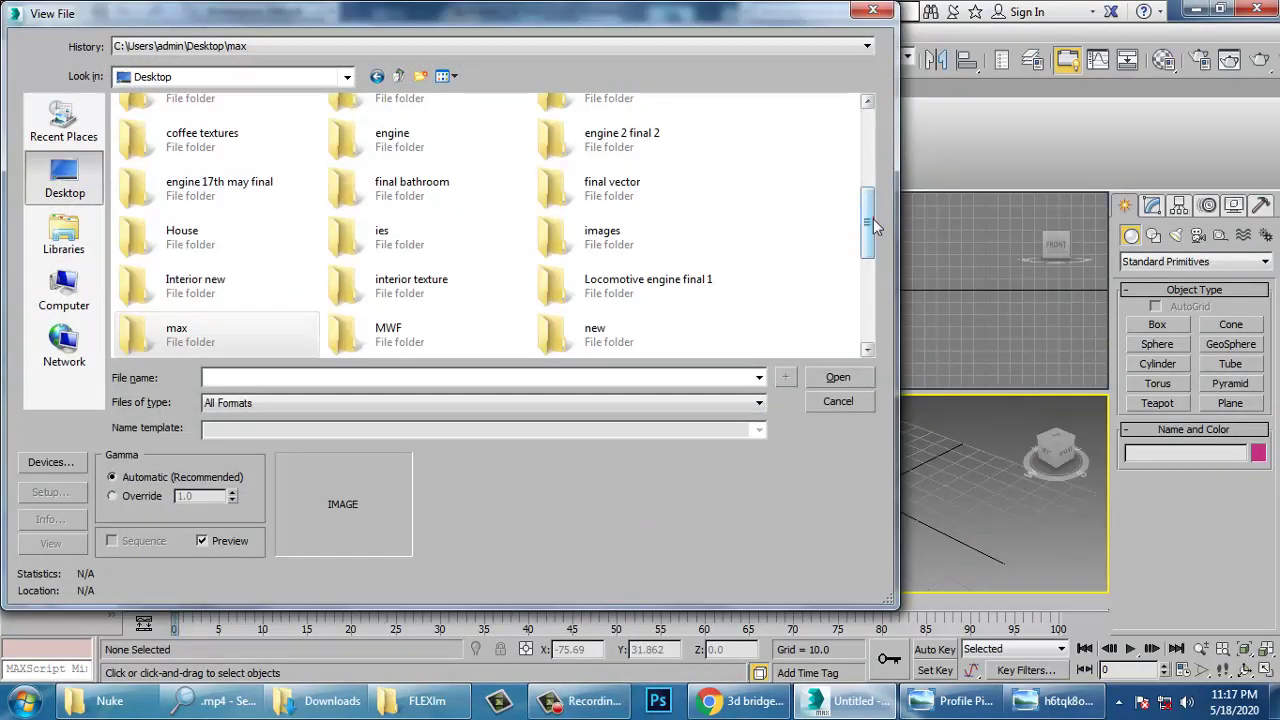
drag(871, 209, 877, 291)
double_click(205, 286)
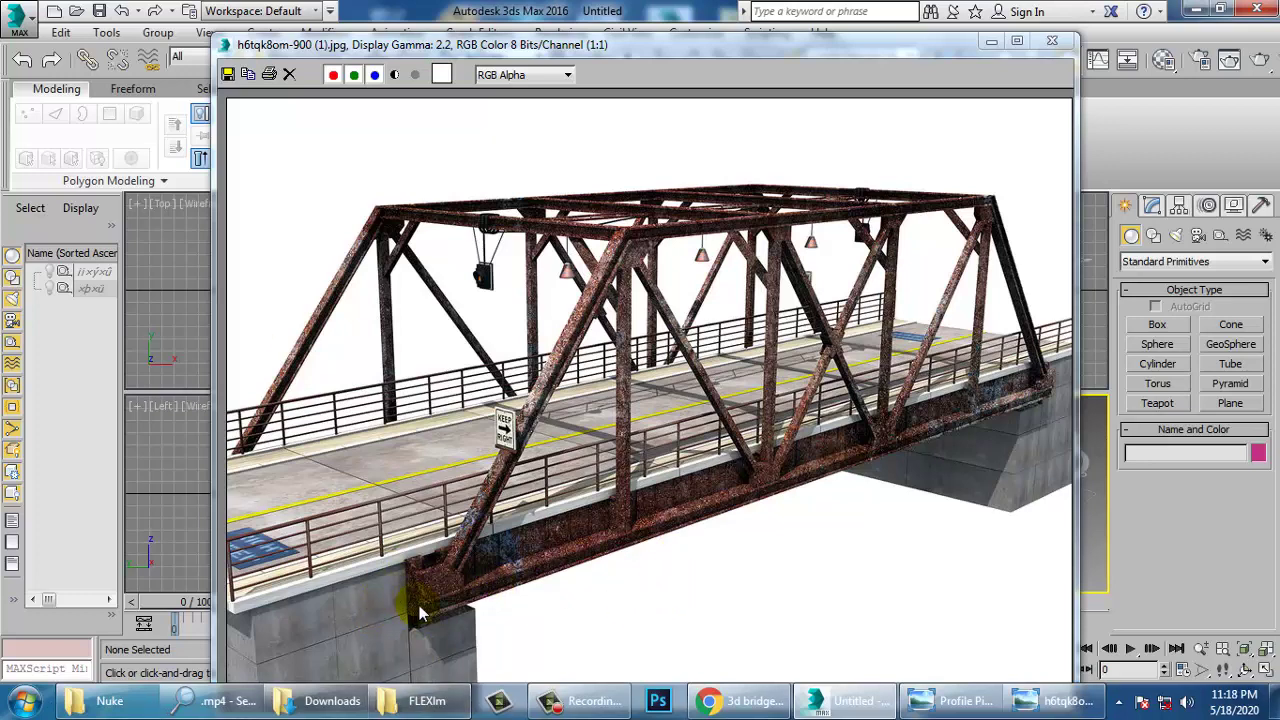
click(1052, 40)
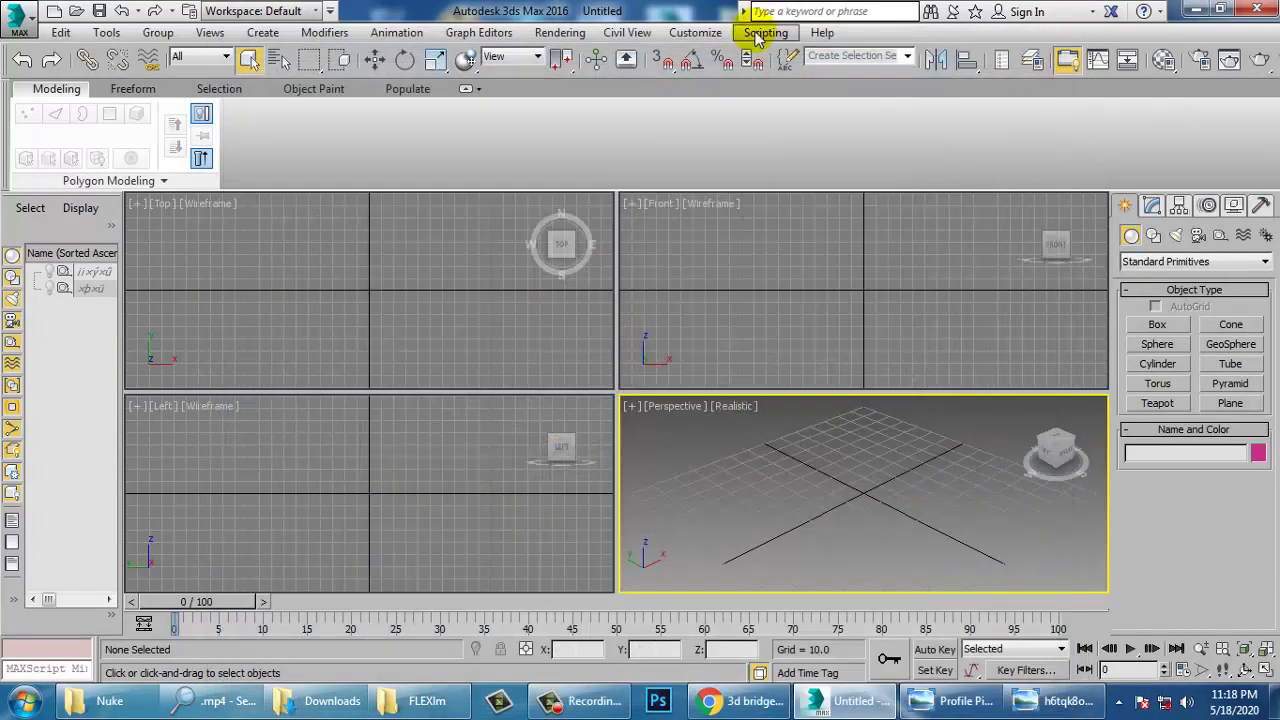
Reopen the reference image h6tqk8om-900 (1), shrink its window beside the viewports and zoom the image out to 1:2
click(553, 33)
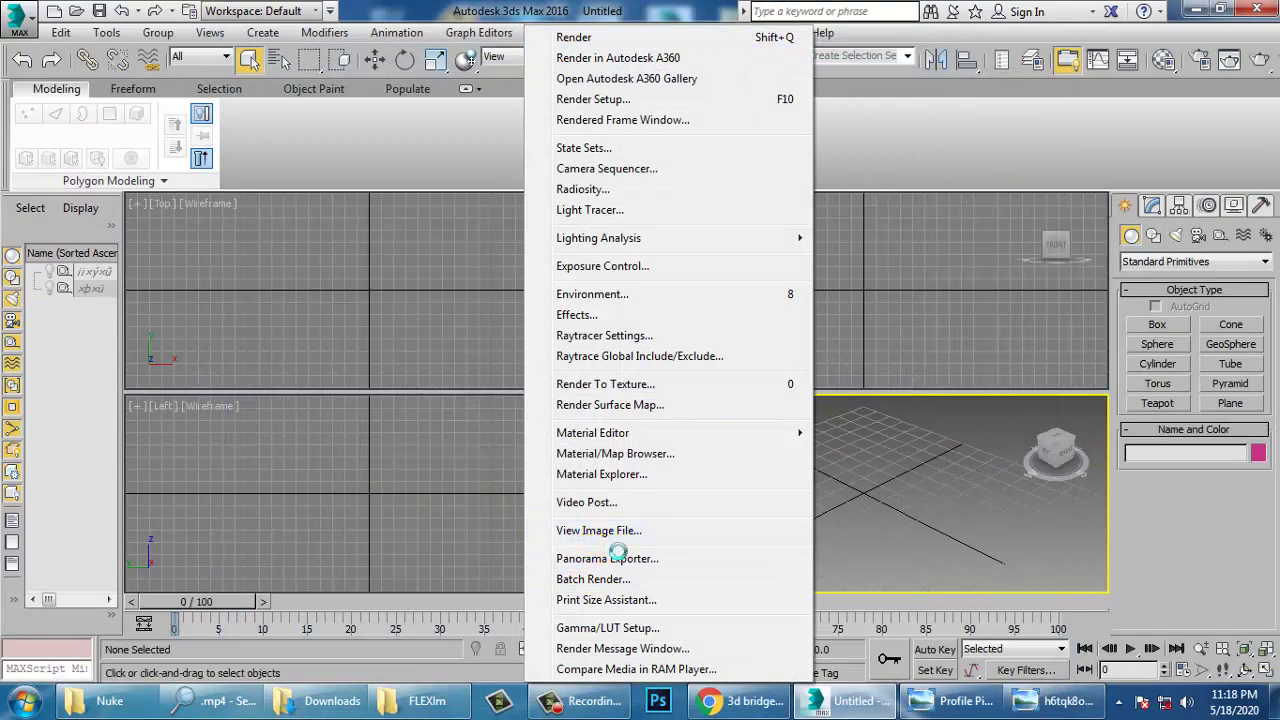
click(600, 530)
scroll(700, 236, down, 5)
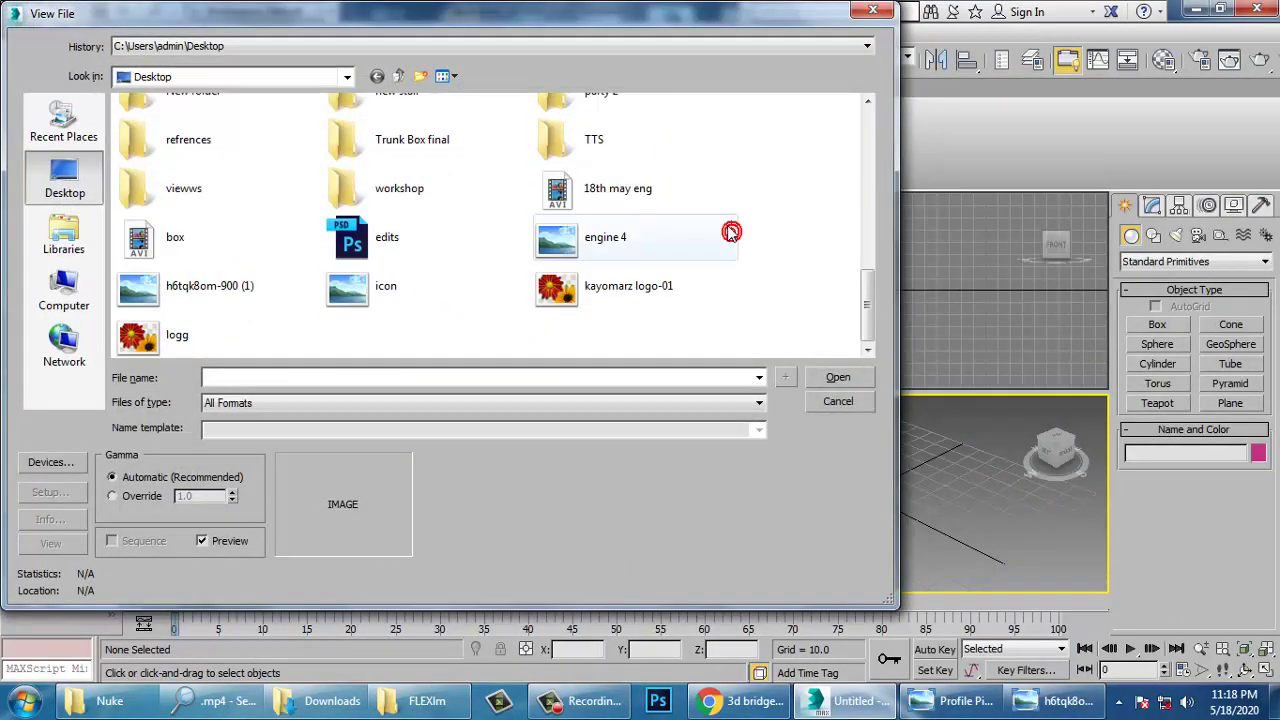
click(195, 288)
double_click(195, 288)
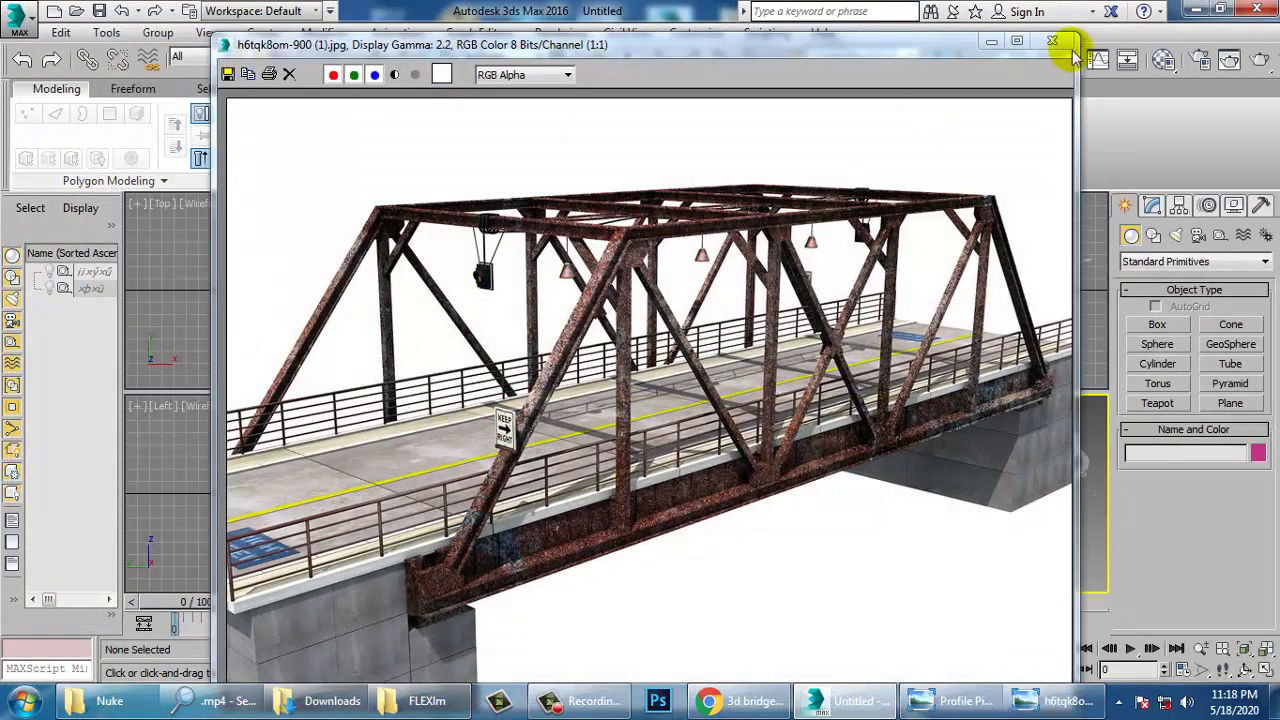
drag(1082, 42, 766, 242)
drag(583, 262, 272, 98)
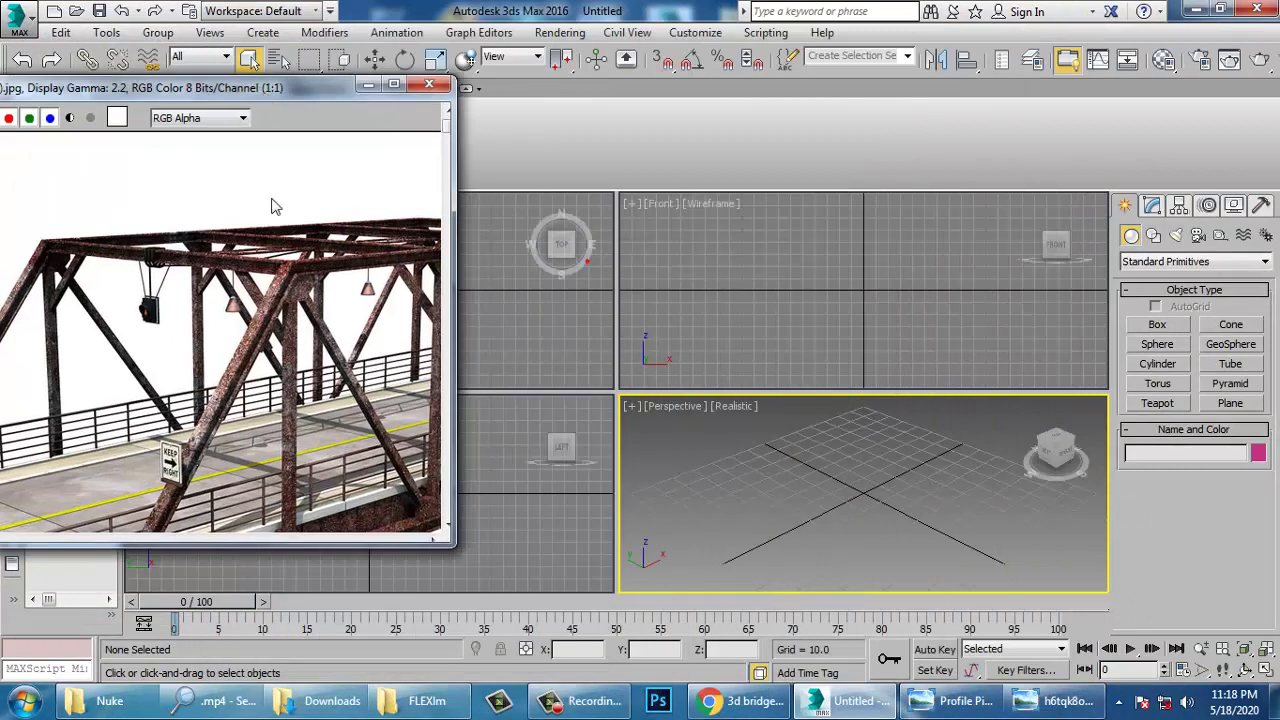
middle_drag(205, 411, 197, 323)
scroll(197, 323, down, 1)
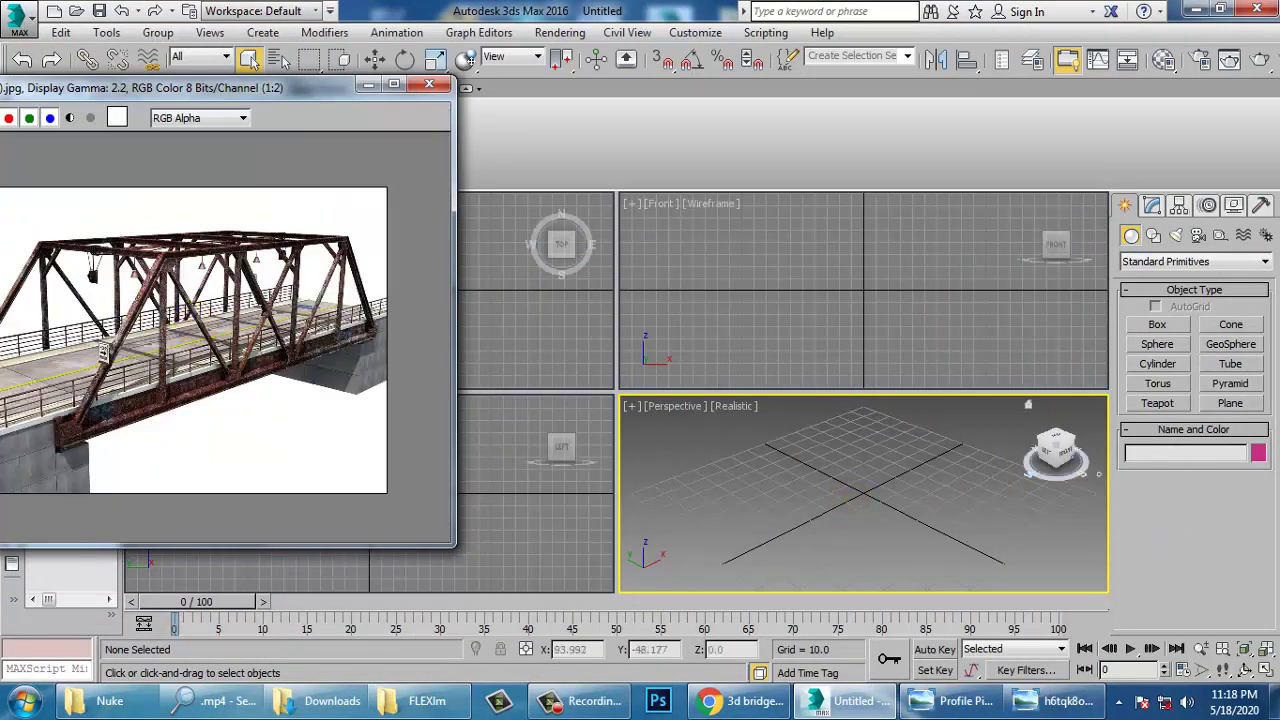
Create a ground plane about 249 long and 393 wide in the Perspective view and reposition the reference window so the whole bridge shows
click(1230, 403)
key(alt+w)
scroll(860, 440, down, 3)
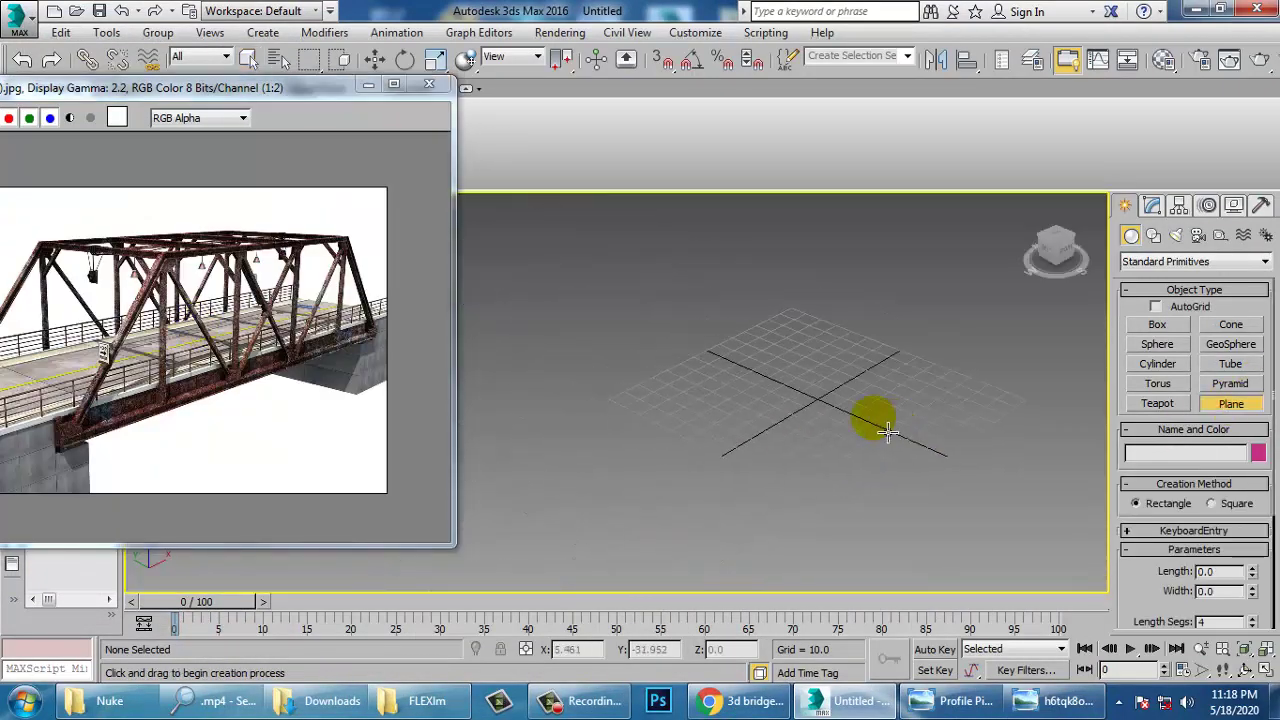
drag(850, 207, 785, 698)
key(w)
alt+middle_drag(815, 348, 752, 330)
drag(86, 84, 185, 64)
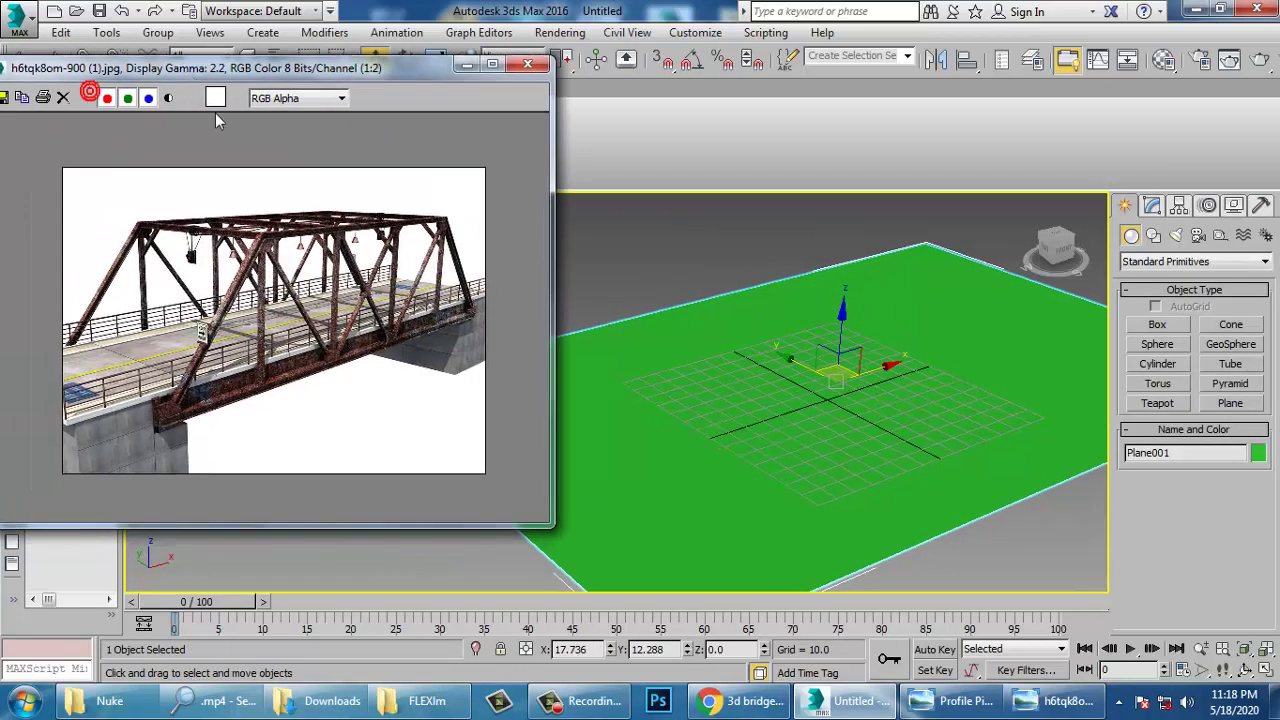
click(1157, 324)
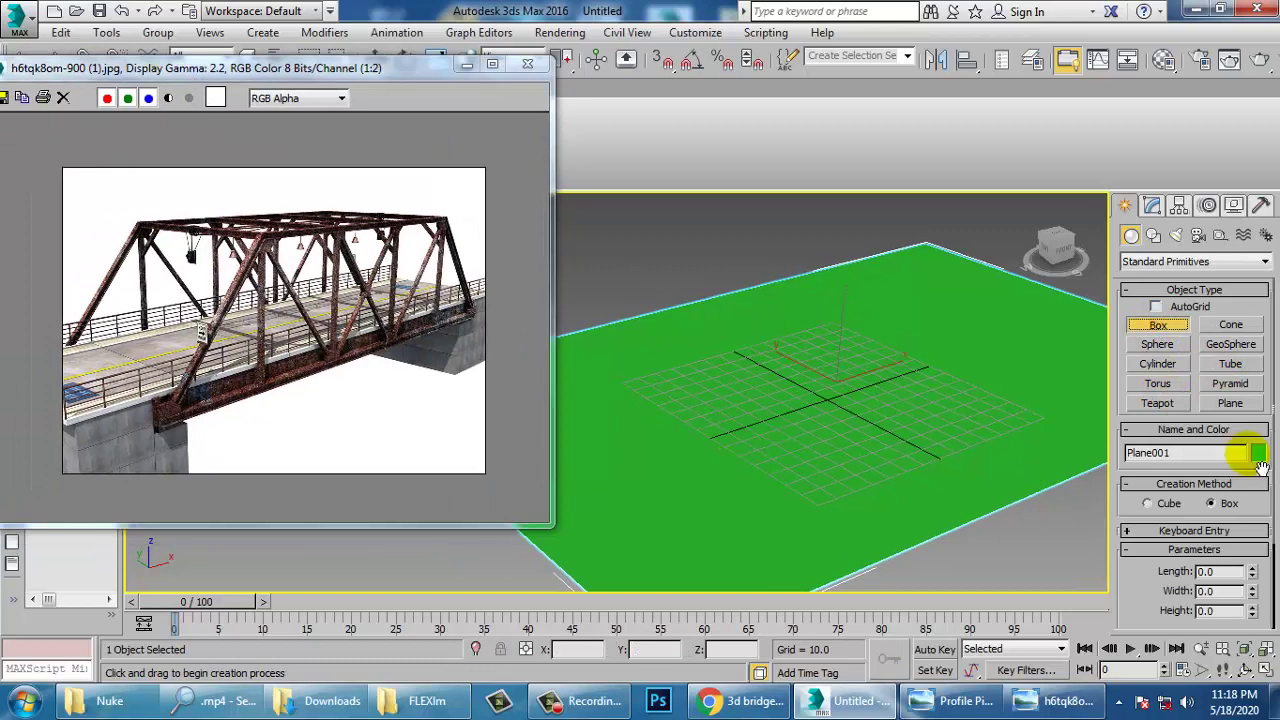
middle_drag(673, 456, 681, 457)
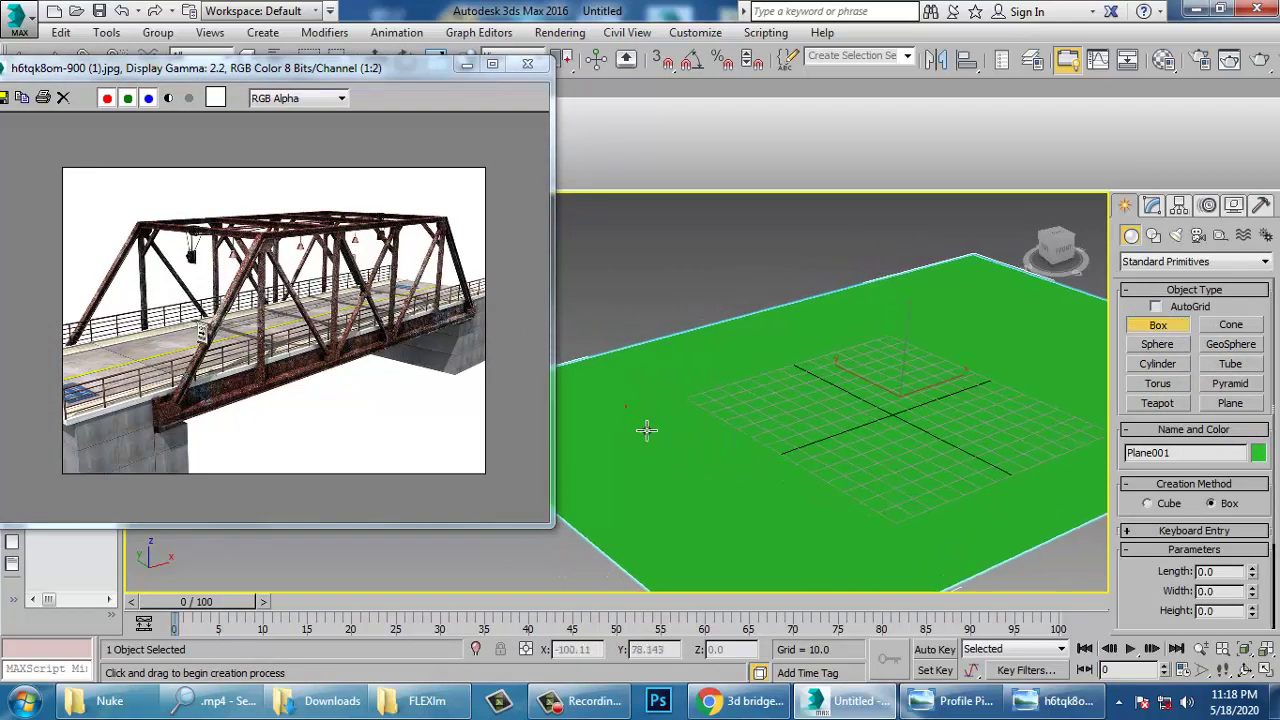
drag(645, 430, 735, 612)
right_click(738, 577)
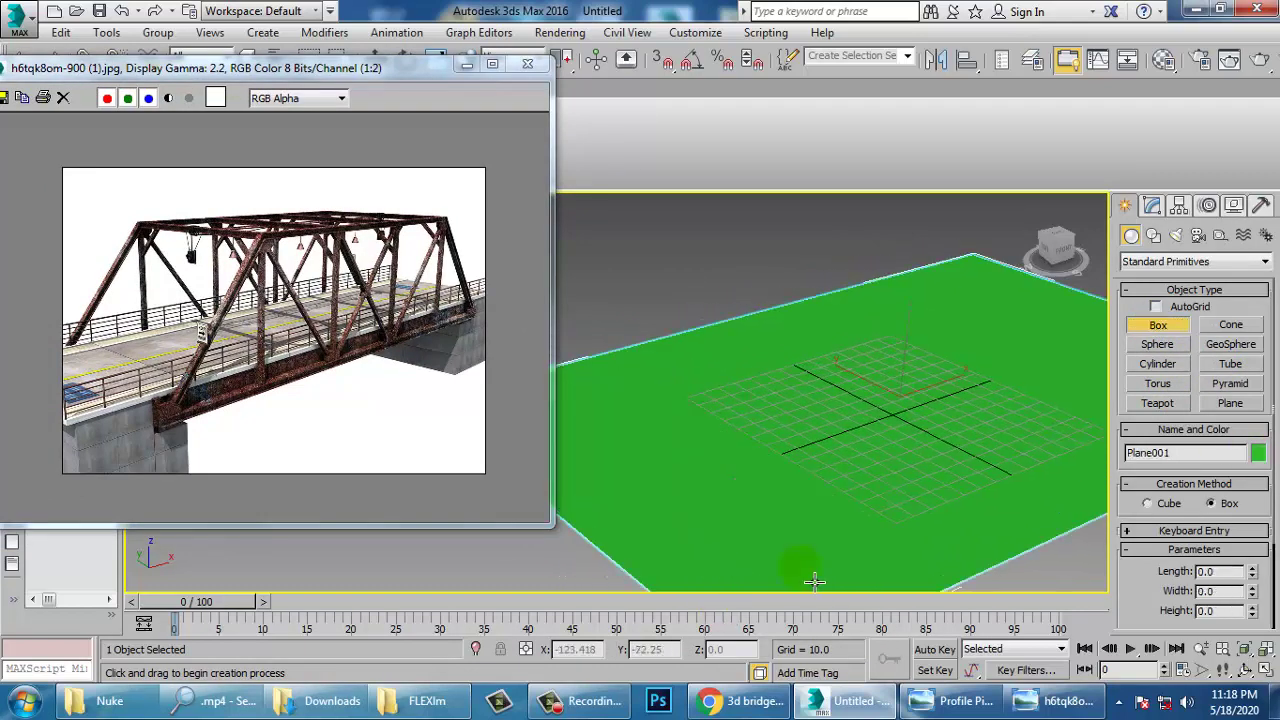
Draw a box about 170 long and 112 wide in the Top view, at the negative X end of the plane
key(alt+w)
right_click(586, 320)
key(alt+w)
scroll(886, 345, down, 3)
drag(747, 310, 816, 427)
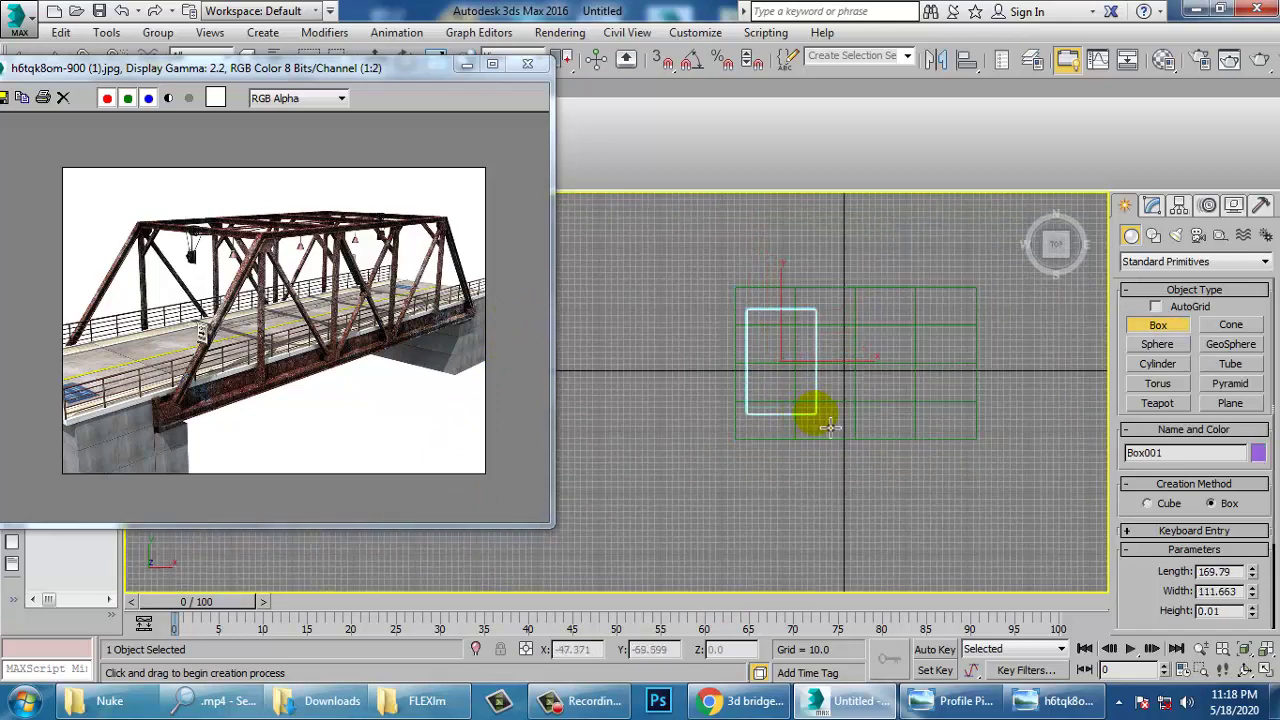
click(830, 400)
key(w)
Scale the box along its X axis in the Perspective view to make it narrower
key(alt+w)
right_click(910, 539)
key(alt+w)
alt+middle_drag(895, 525, 862, 496)
scroll(855, 489, down, 3)
key(r)
drag(694, 497, 727, 480)
alt+middle_drag(918, 492, 874, 477)
scroll(854, 480, up, 3)
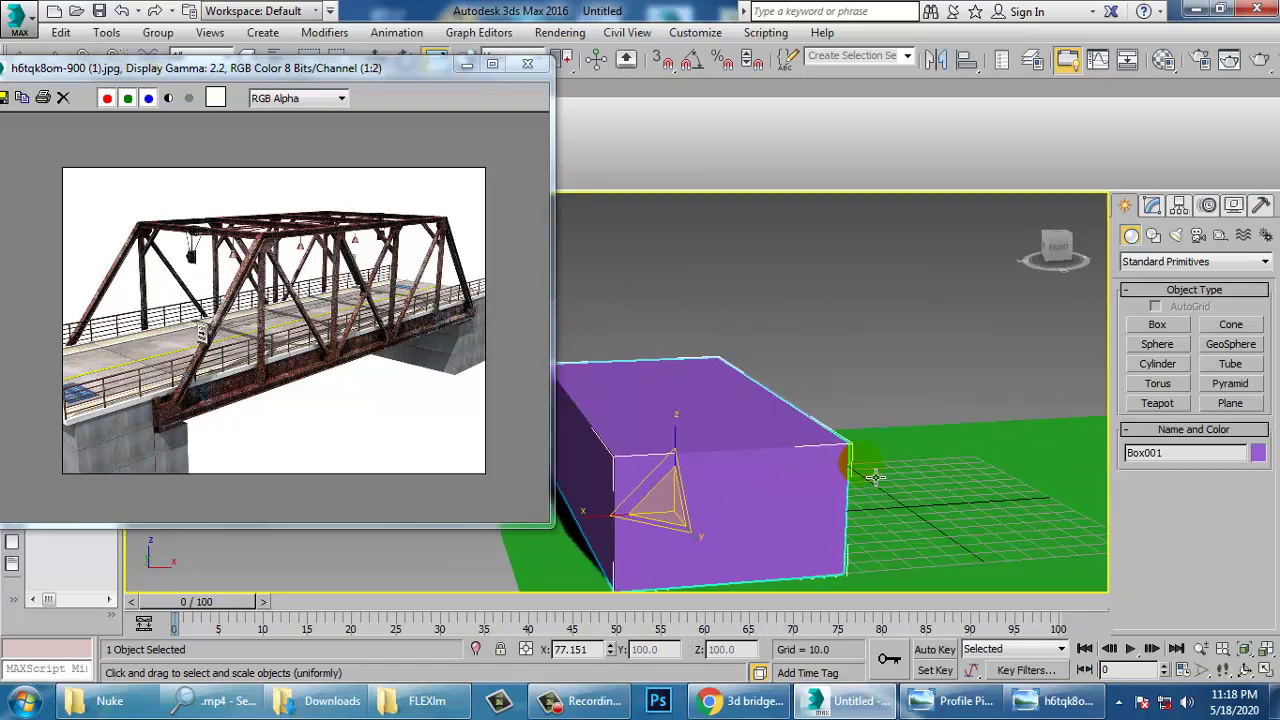
drag(597, 517, 583, 517)
Give the plane and the box the same grey object color and deselect them
drag(690, 284, 1145, 584)
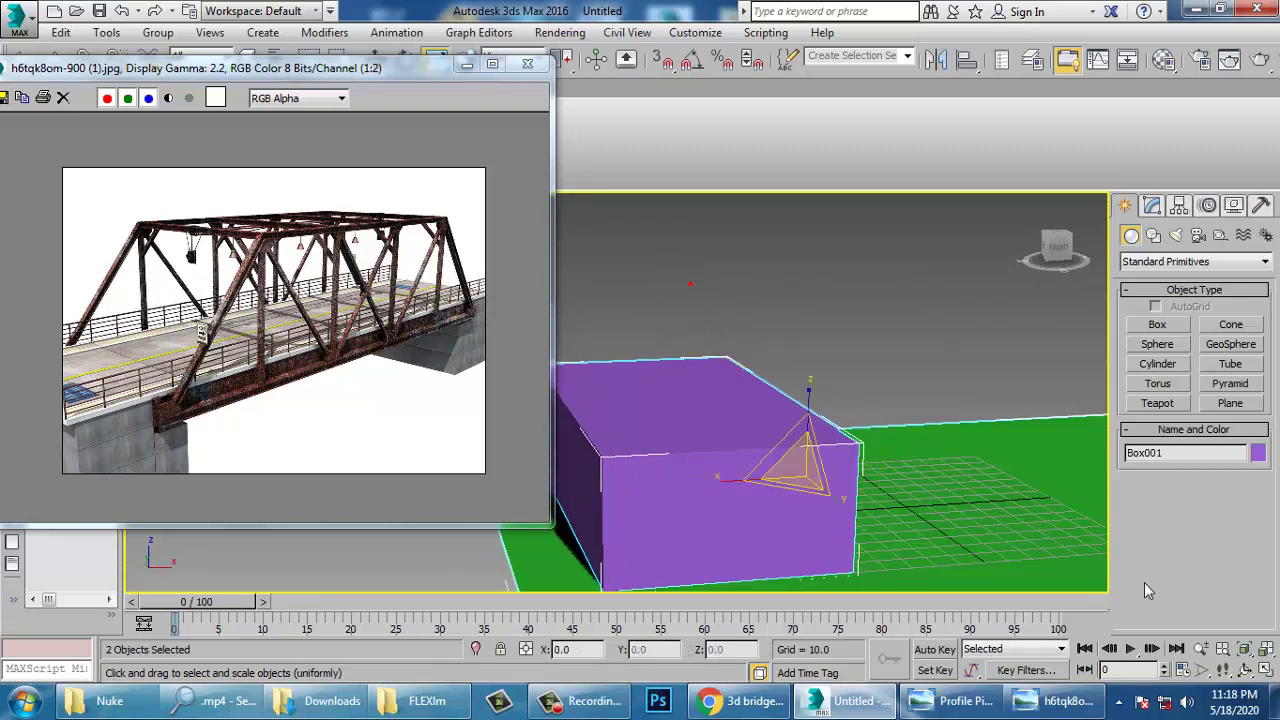
click(1258, 453)
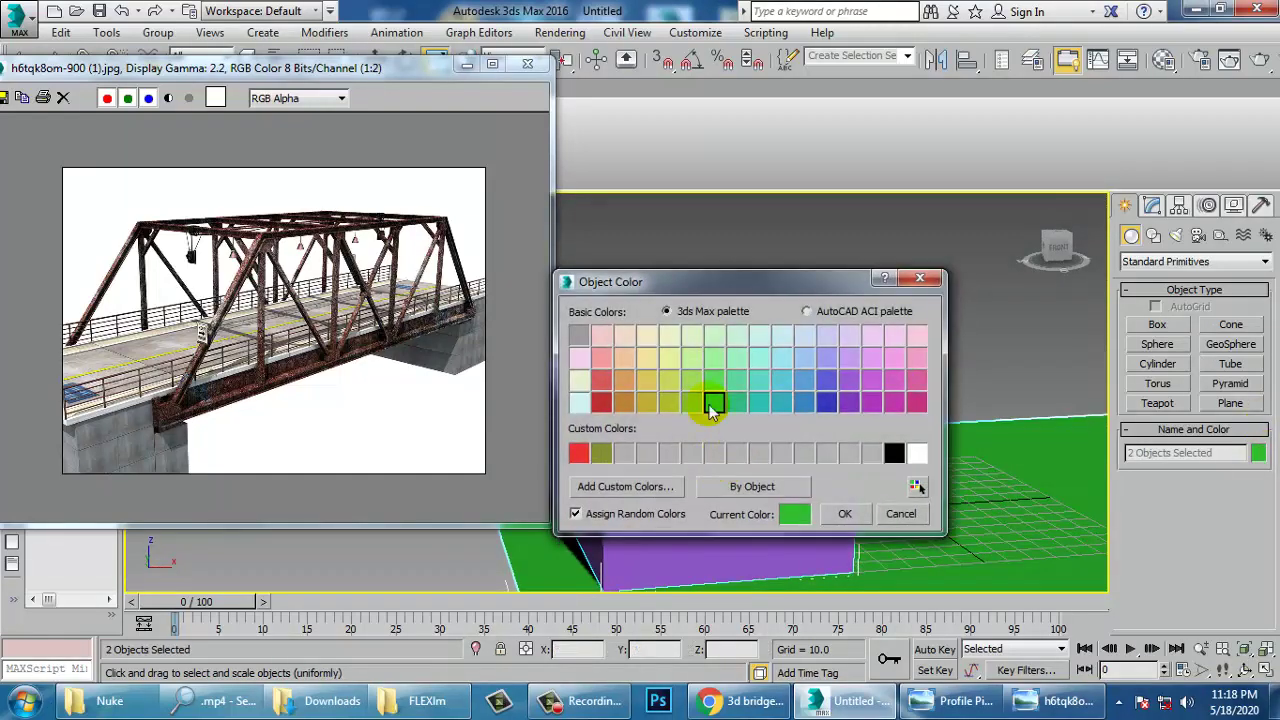
click(844, 513)
click(877, 434)
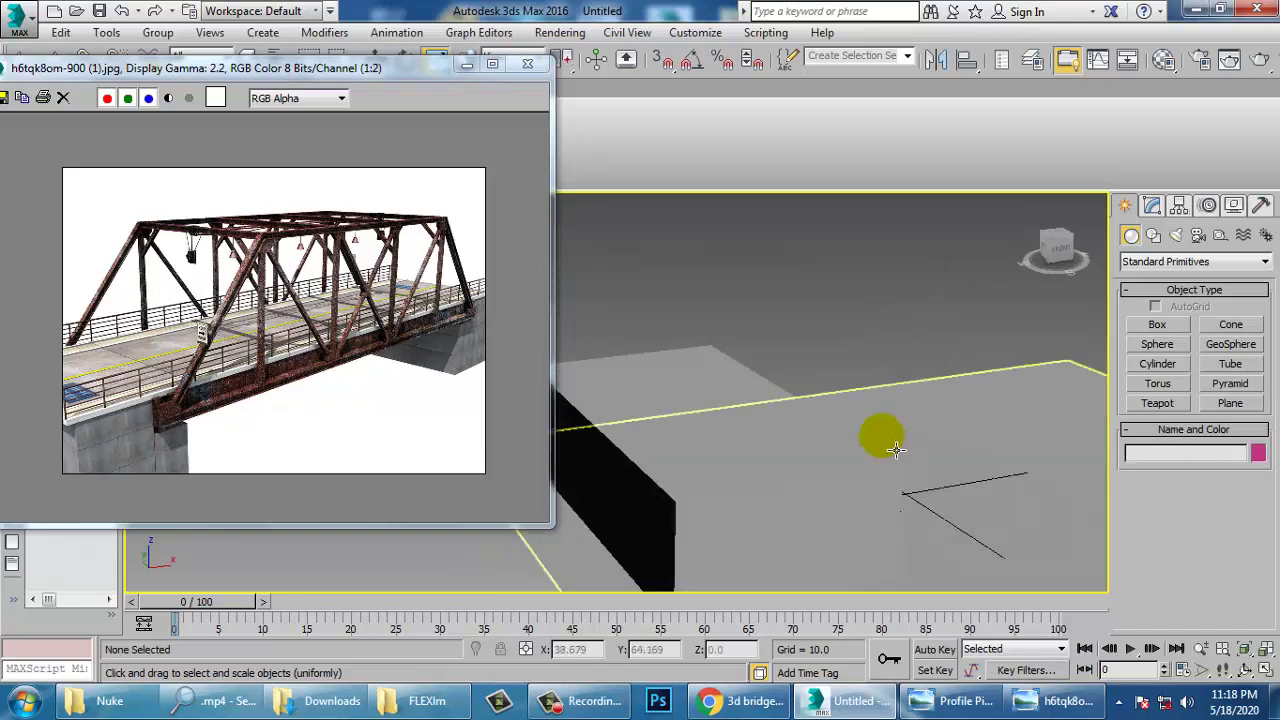
Turn on edged-face display and convert the box to an Editable Poly
middle_drag(833, 489, 811, 430)
scroll(763, 440, down, 3)
key(w)
scroll(810, 430, up, 3)
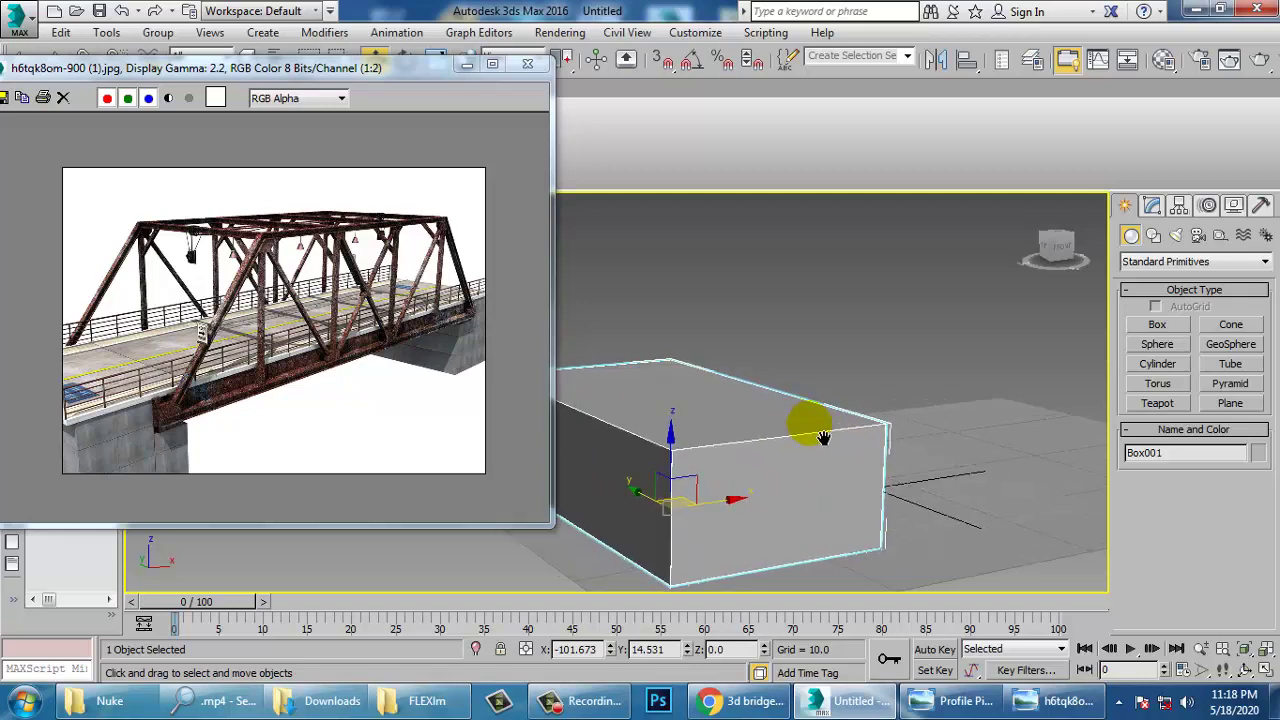
click(1153, 205)
right_click(1155, 284)
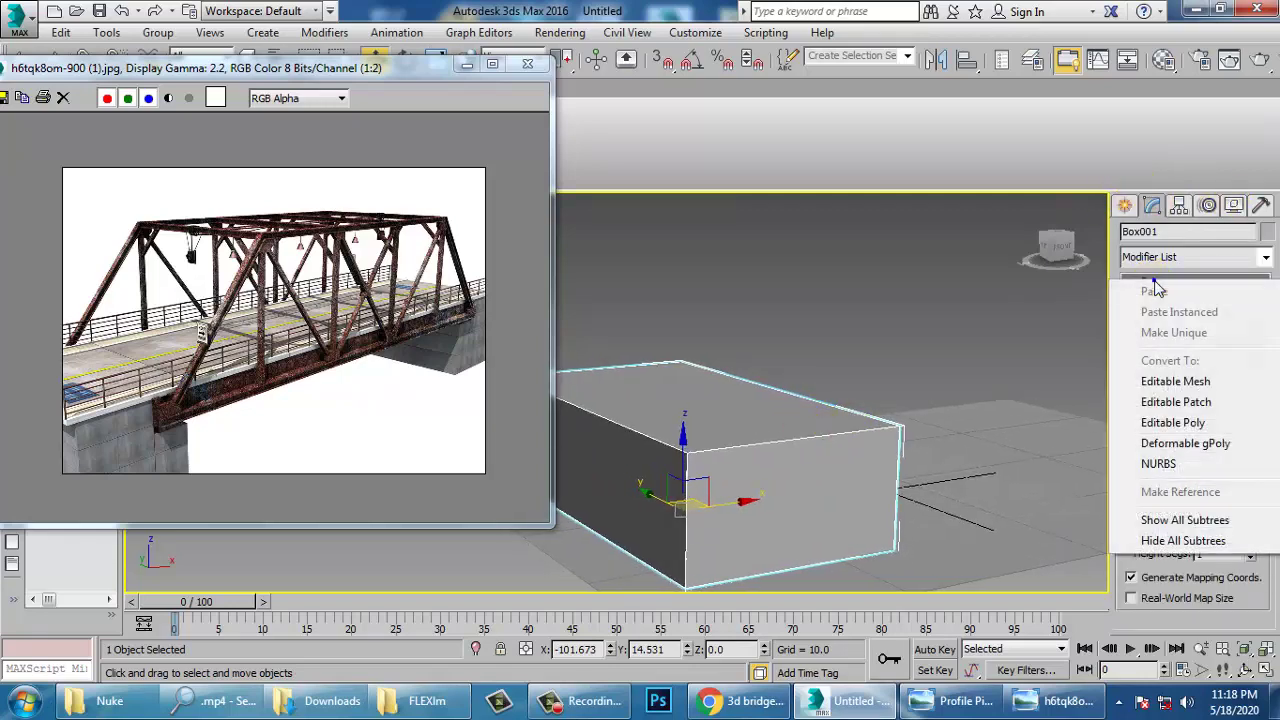
click(1209, 424)
Raise the box's top vertices in the Front view to a height of about 94 and leave vertex editing
key(alt+w)
middle_drag(934, 303, 1014, 326)
key(alt+w)
key(1)
middle_drag(669, 312, 994, 359)
scroll(891, 353, down, 2)
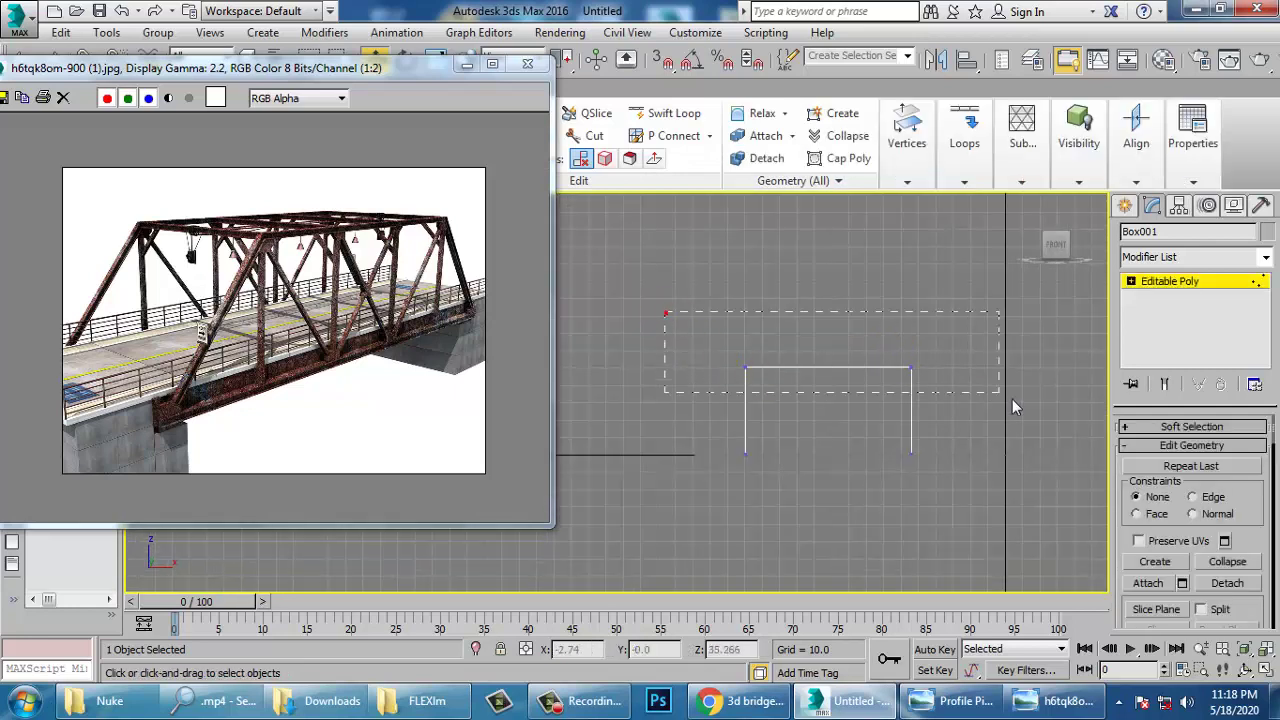
drag(1012, 407, 1000, 394)
drag(835, 300, 835, 224)
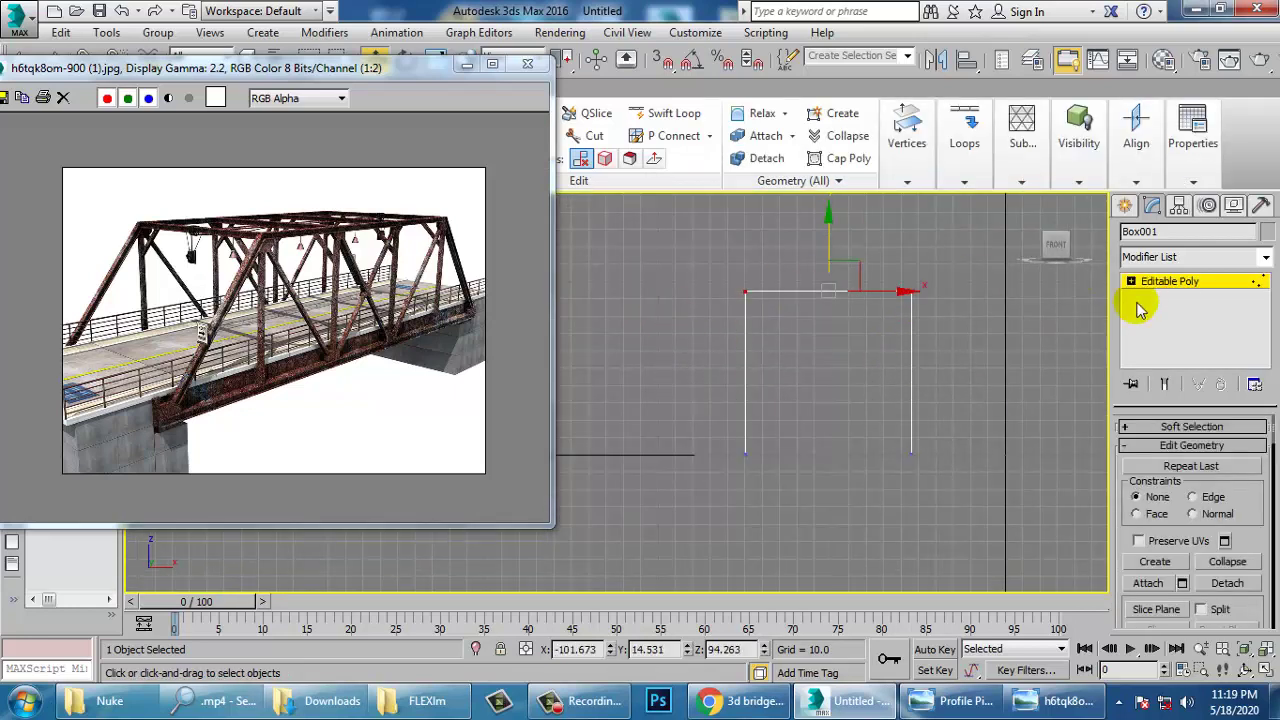
click(1166, 290)
Stretch the ground plane along X to about 159 percent and shift it along X to about 98
key(alt+w)
click(886, 466)
key(alt+w)
scroll(882, 478, down, 5)
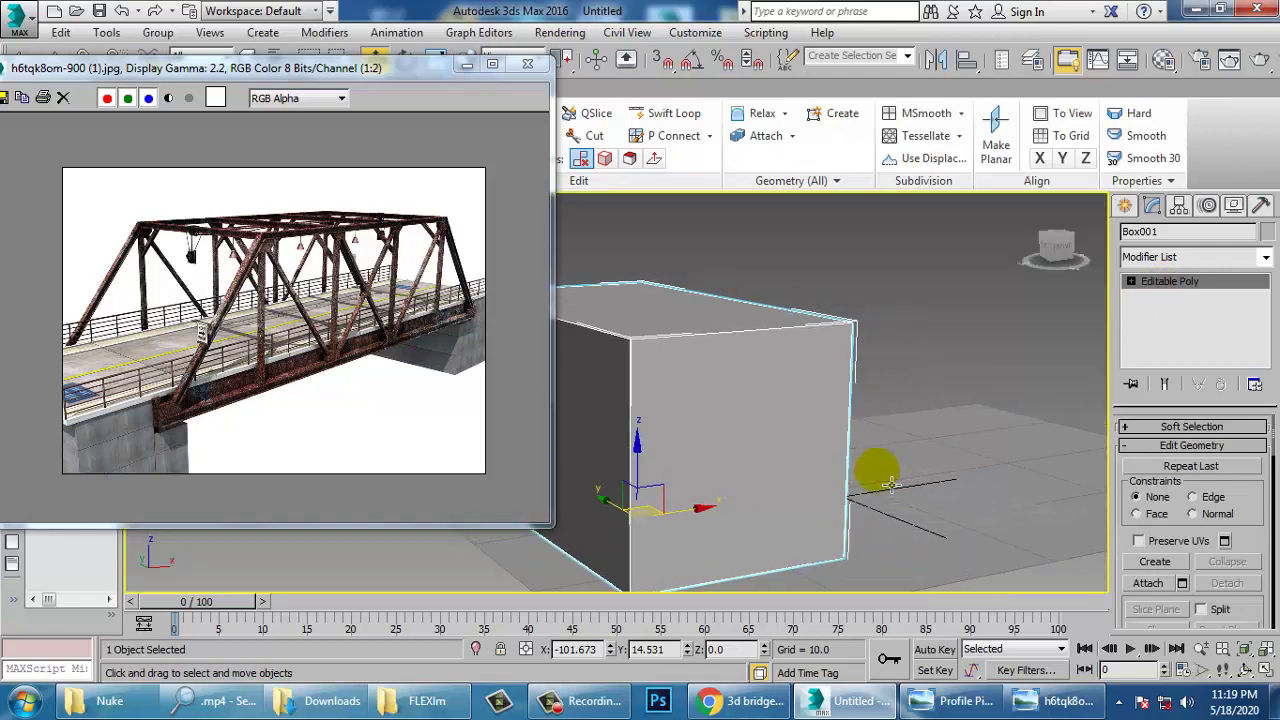
middle_drag(881, 479, 818, 477)
click(927, 500)
scroll(940, 495, down, 3)
alt+middle_drag(946, 494, 892, 514)
key(r)
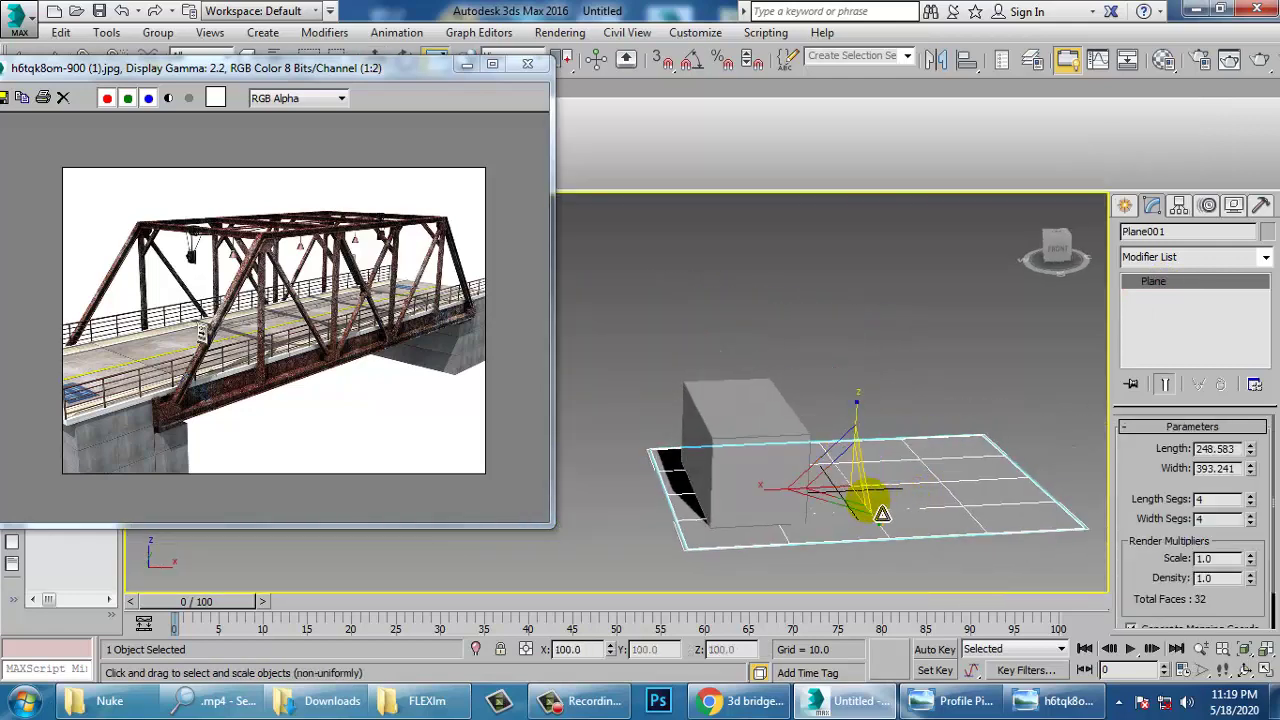
drag(839, 514, 740, 500)
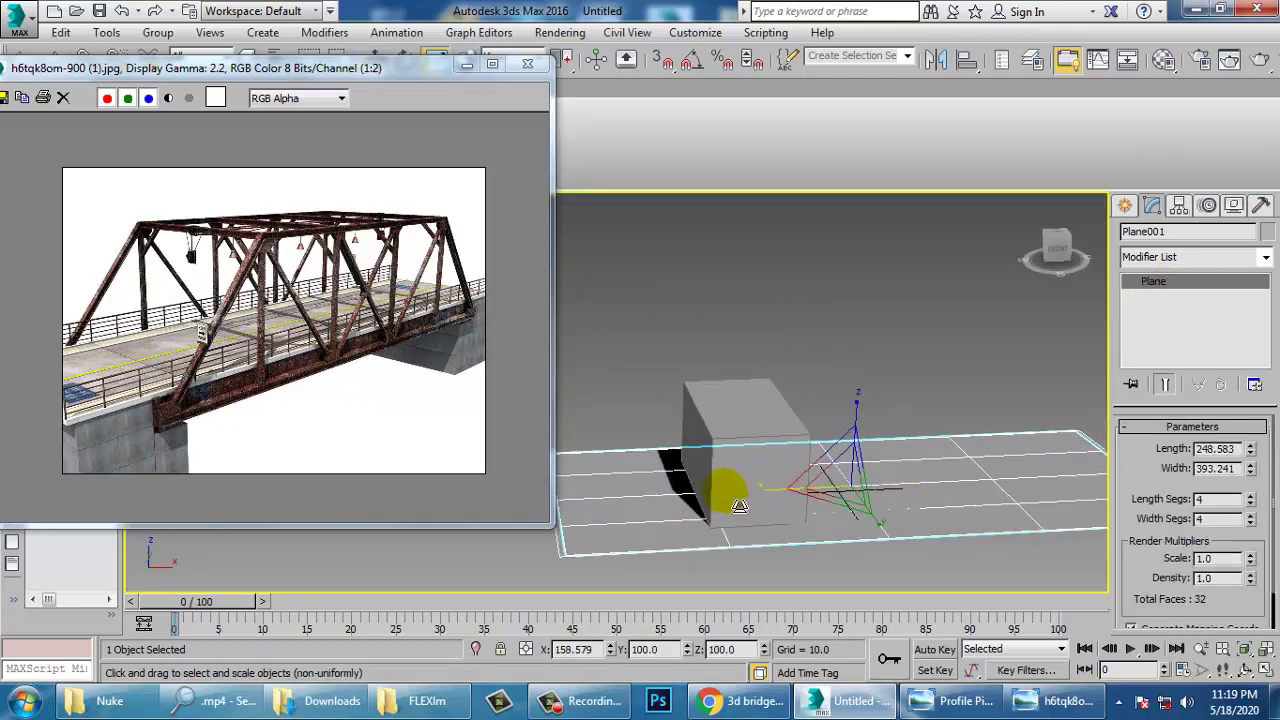
key(w)
drag(874, 487, 928, 479)
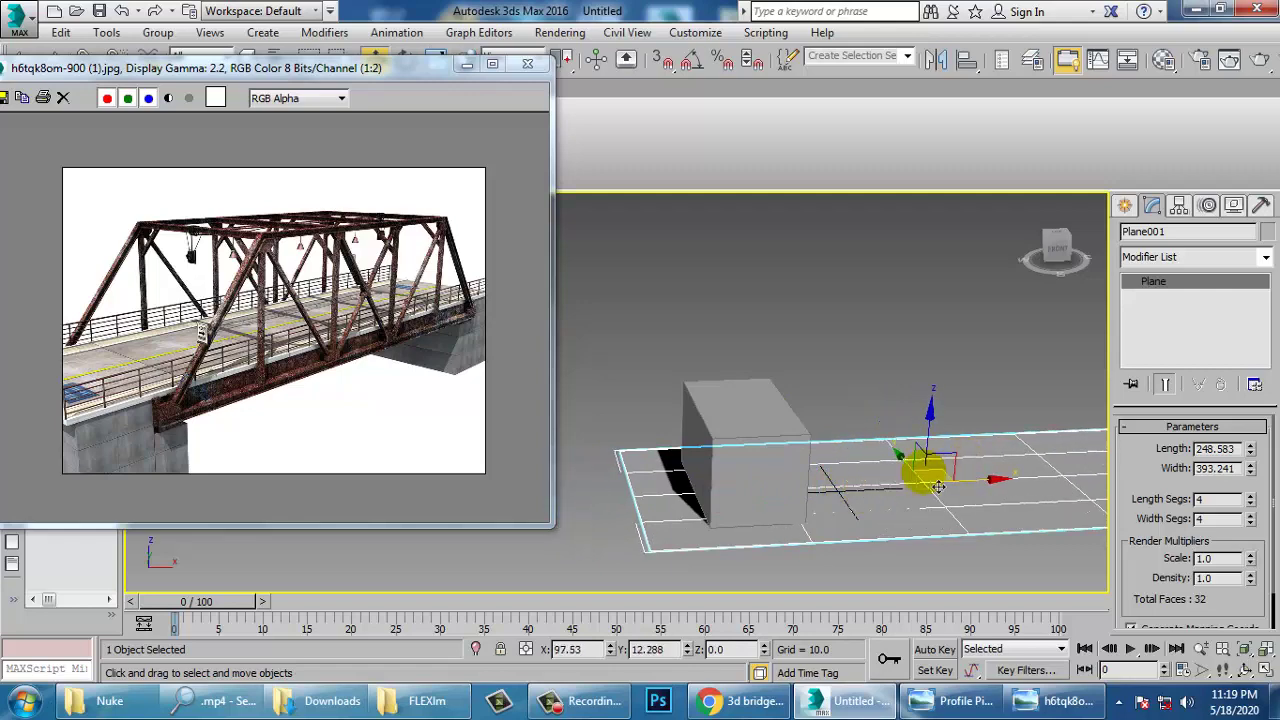
Clone the box once as a Copy along X to the far end of the plane, at about X 295
click(770, 455)
mouse_move(806, 464)
alt+middle_down()
mouse_move(836, 463)
mouse_move(818, 476)
alt+middle_up()
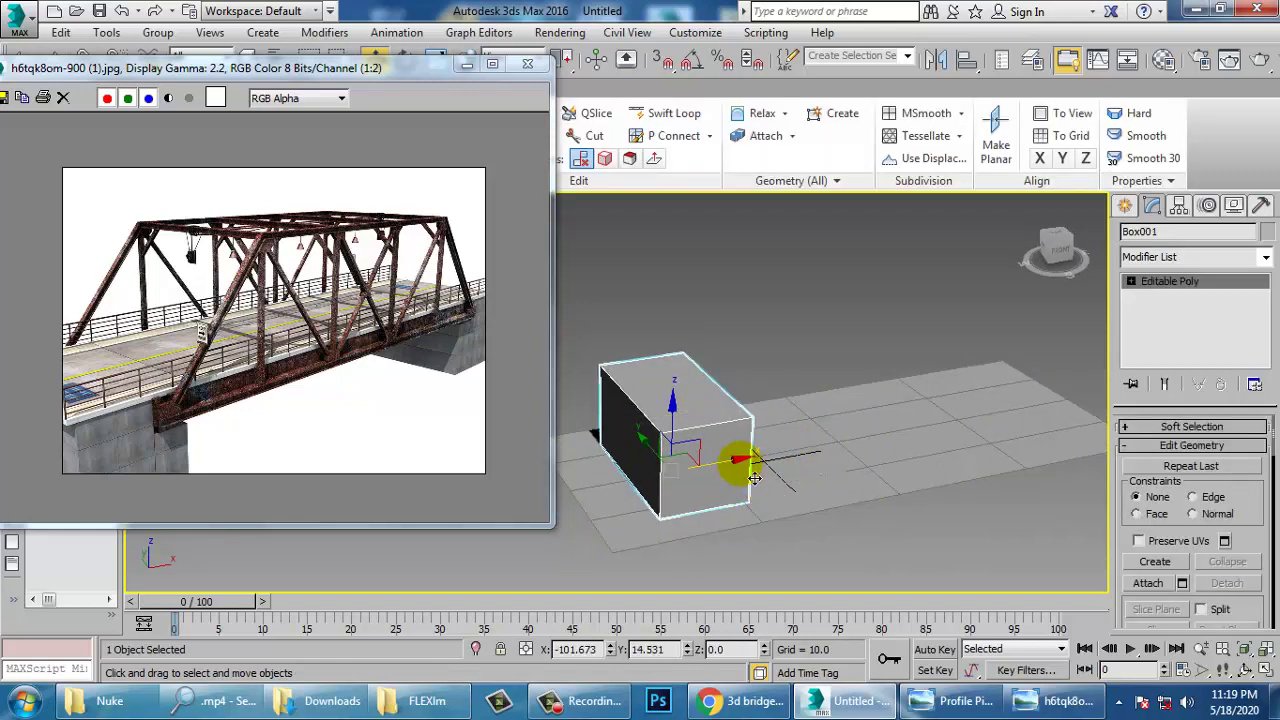
mouse_move(738, 480)
shift+mouse_down()
mouse_move(975, 470)
mouse_move(1020, 495)
mouse_move(1052, 442)
shift+mouse_up()
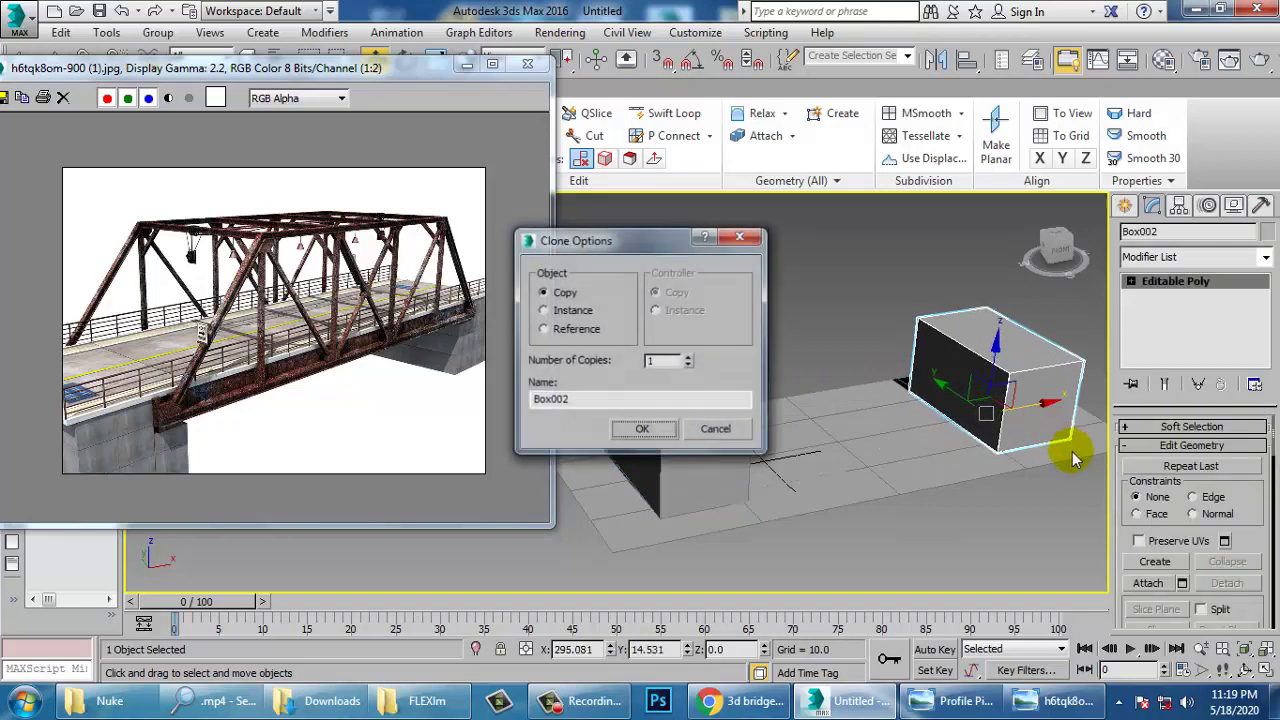
click(653, 430)
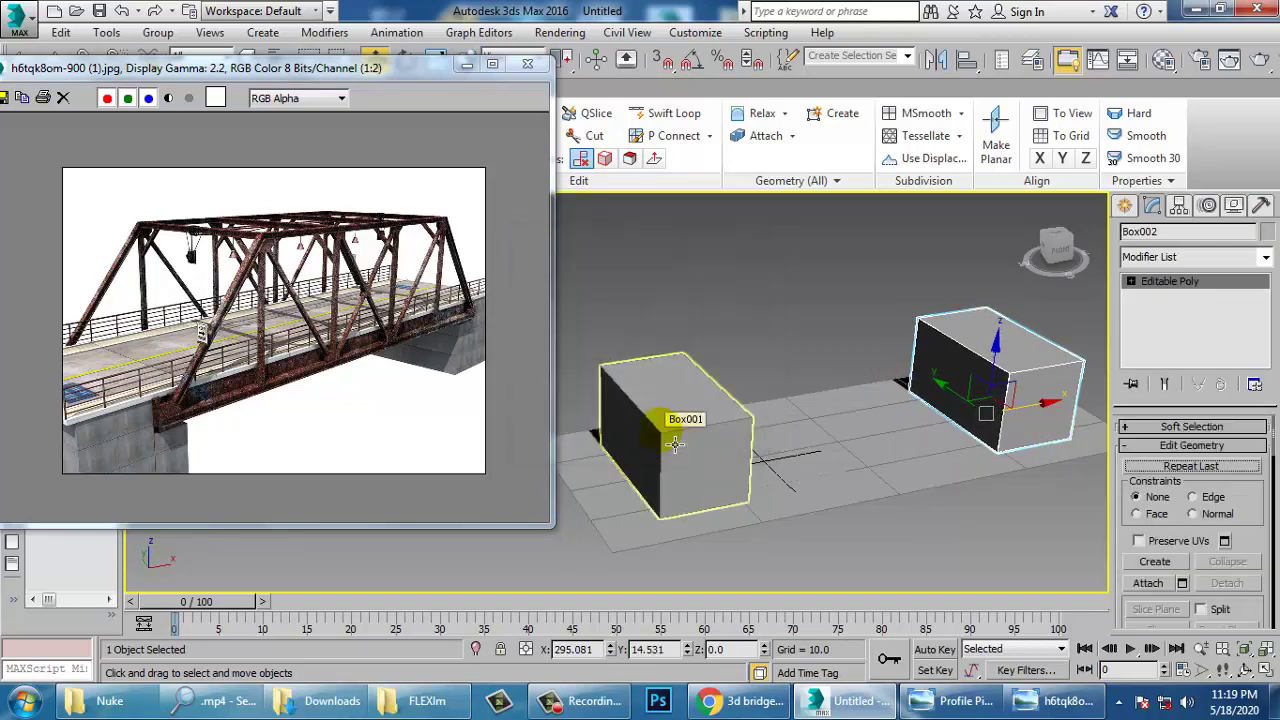
scroll(165, 400, up, 2)
scroll(178, 390, down, 2)
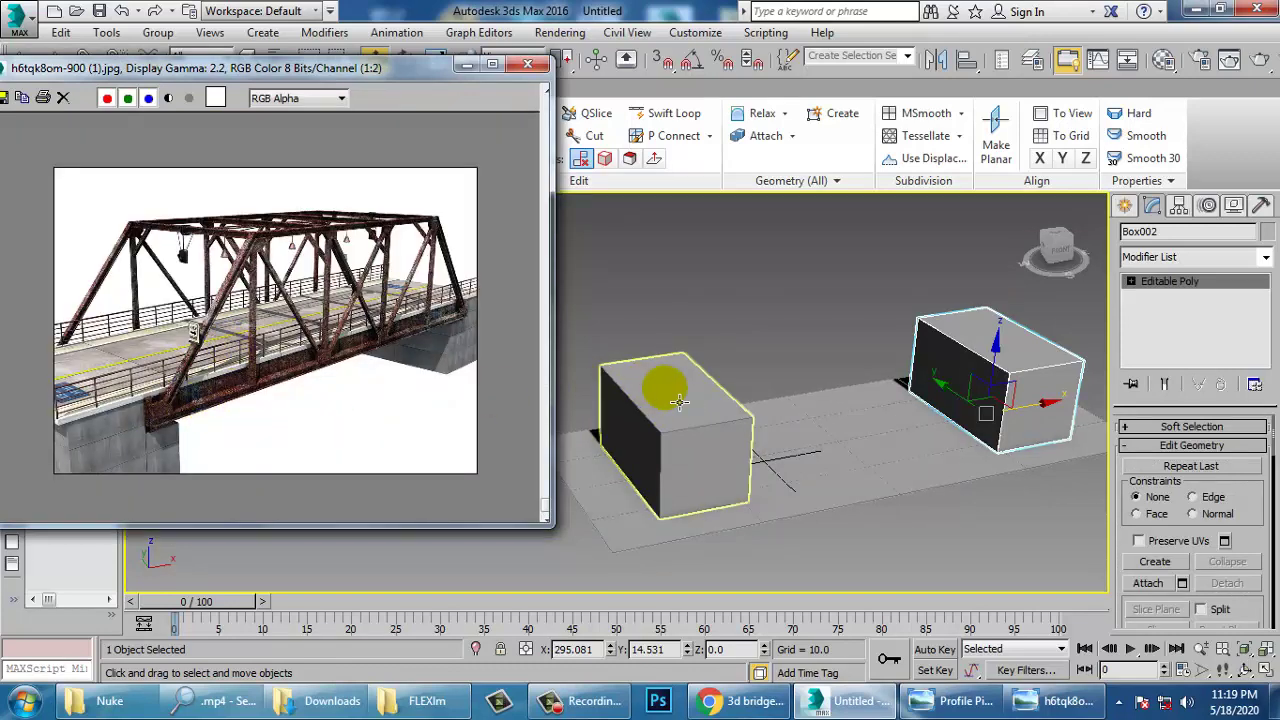
Draw a deck box in the Top view spanning both abutments, about 602 wide and 169 long
key(alt+w)
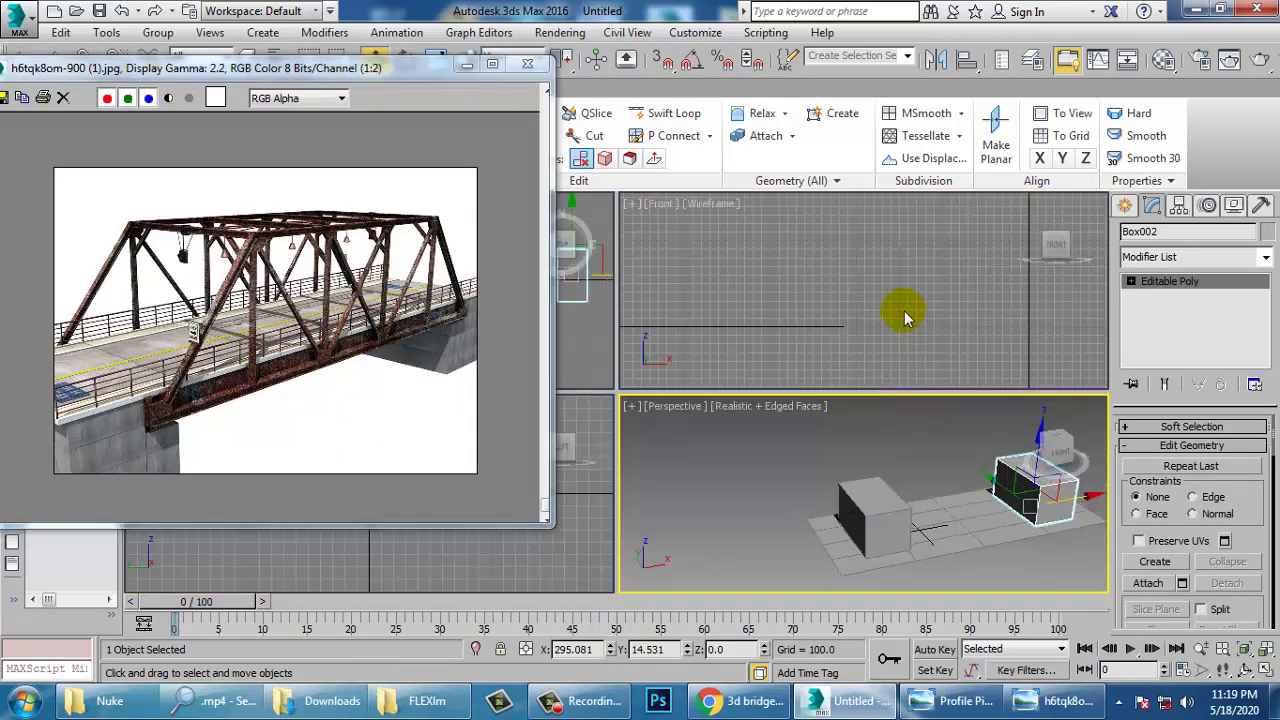
right_click(578, 343)
key(alt+w)
key(z)
middle_drag(662, 344, 958, 348)
scroll(775, 332, down, 6)
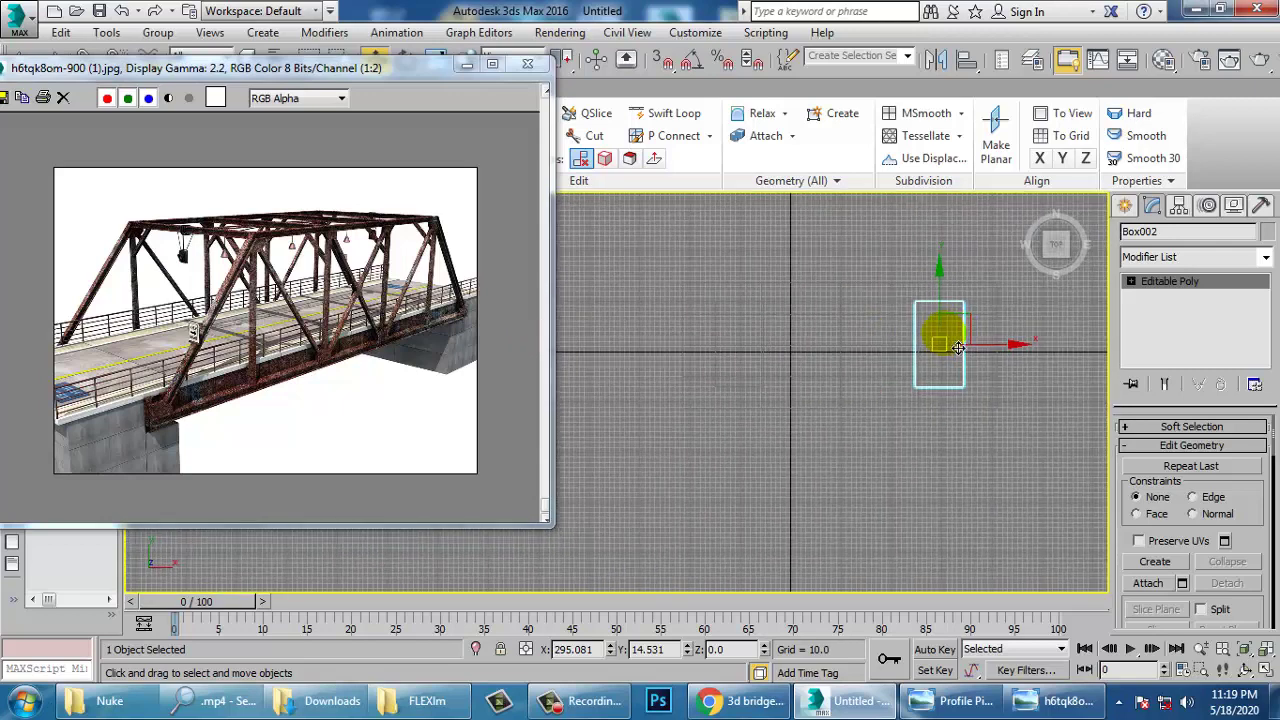
scroll(885, 345, up, 3)
scroll(838, 361, down, 1)
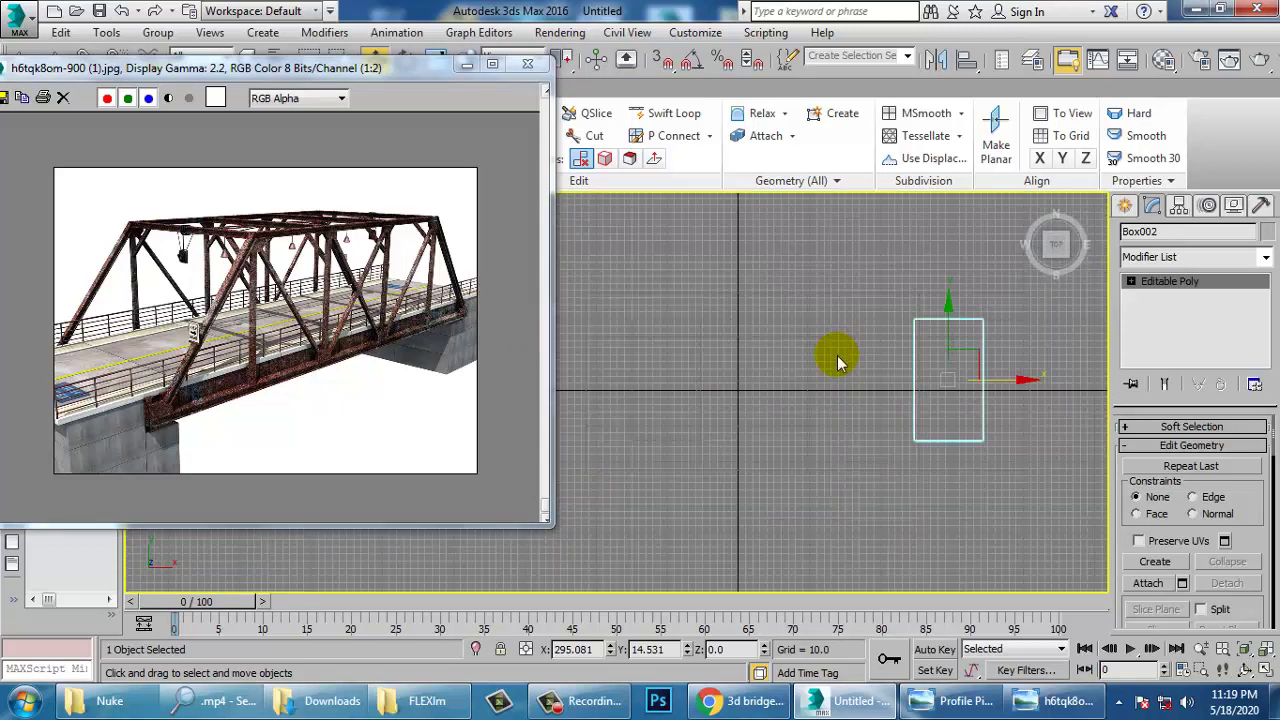
key(g)
click(1125, 205)
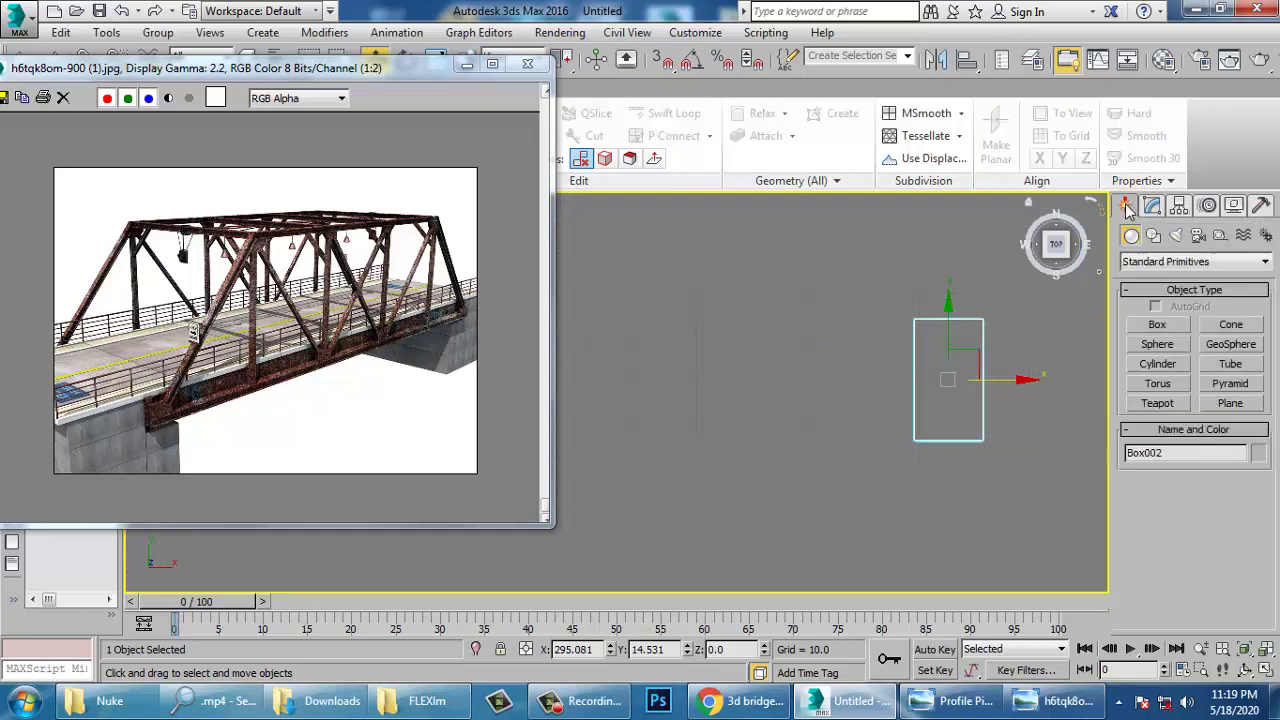
click(1160, 325)
drag(608, 332, 1033, 451)
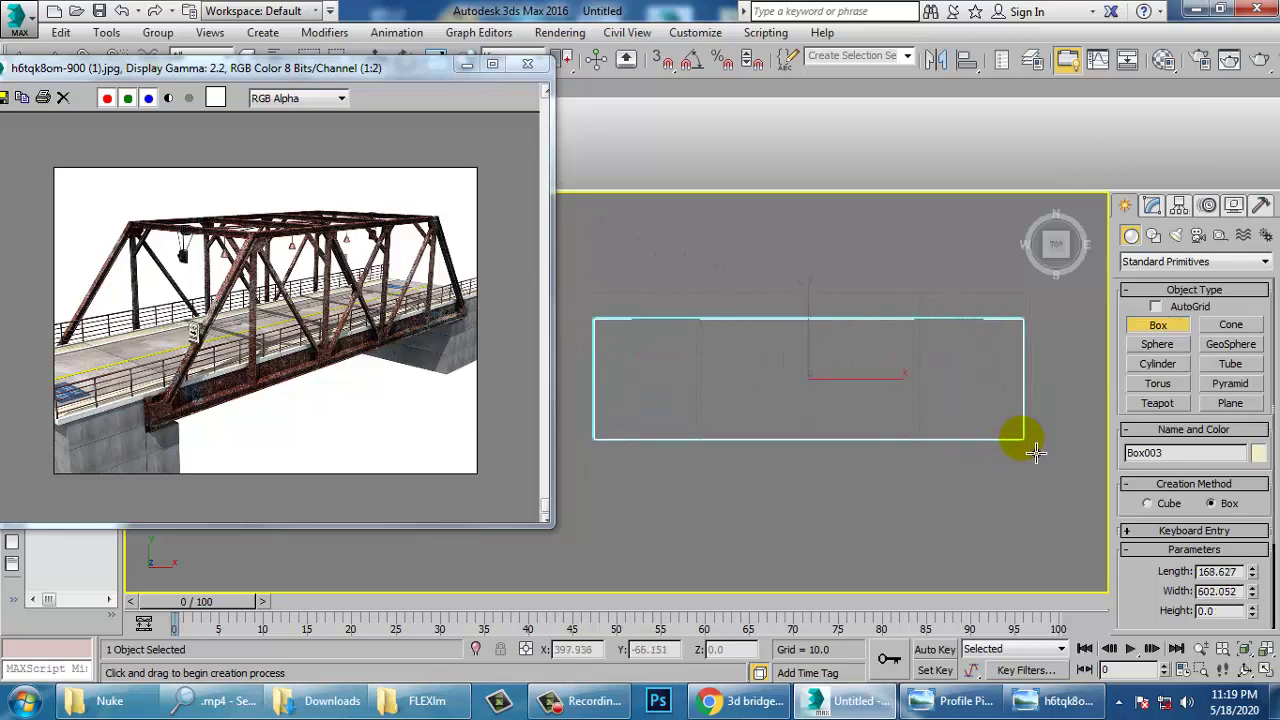
right_click(1036, 451)
Raise the deck box onto the tops of the abutments, at a Z of about 95
key(alt+w)
key(alt+w)
alt+middle_drag(966, 509, 888, 468)
middle_drag(888, 468, 984, 483)
drag(916, 412, 933, 329)
scroll(849, 409, up, 6)
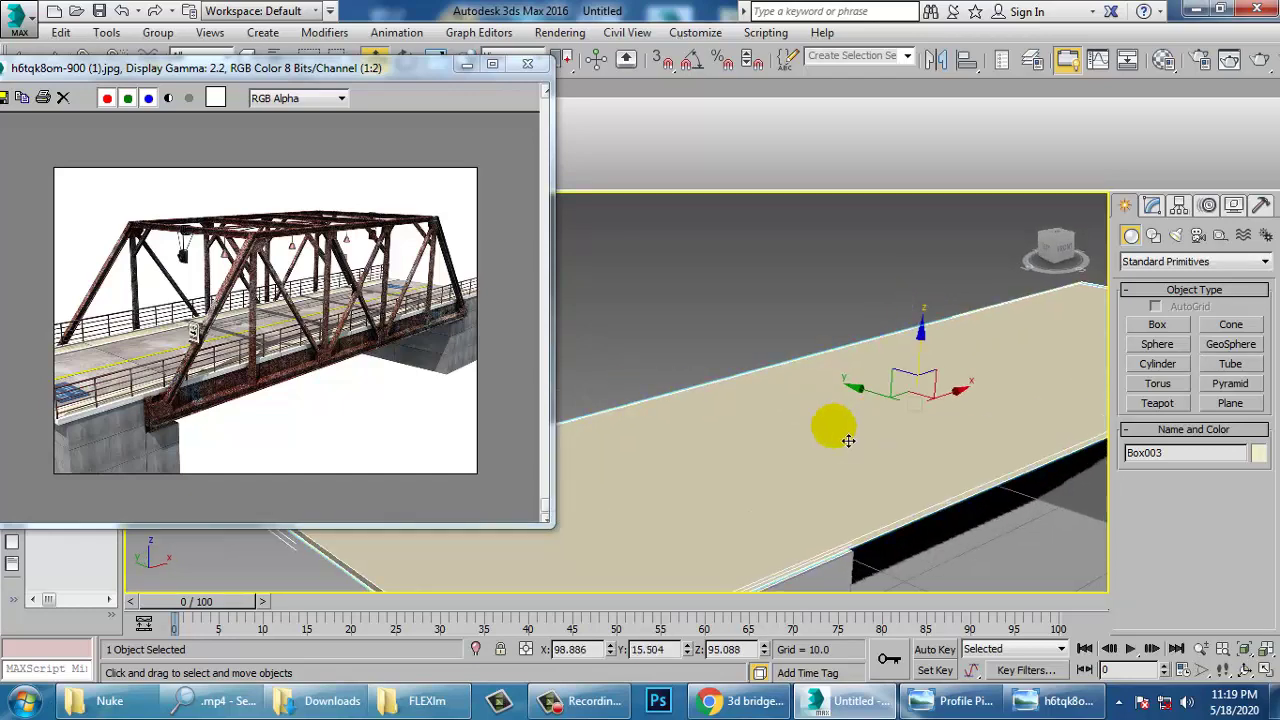
Widen the deck box along Y to about 102 percent so it slightly overhangs the abutments
scroll(796, 424, down, 5)
key(r)
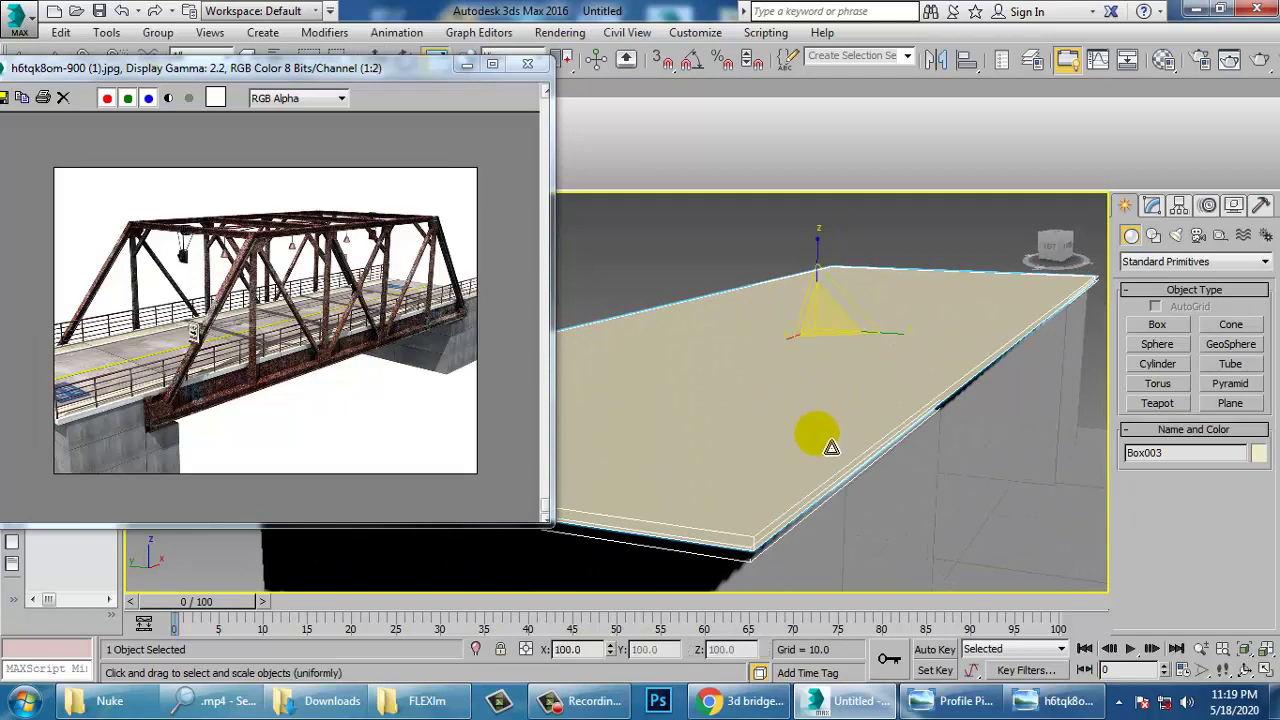
scroll(877, 450, up, 2)
key(r)
drag(860, 333, 876, 344)
alt+middle_drag(880, 349, 838, 388)
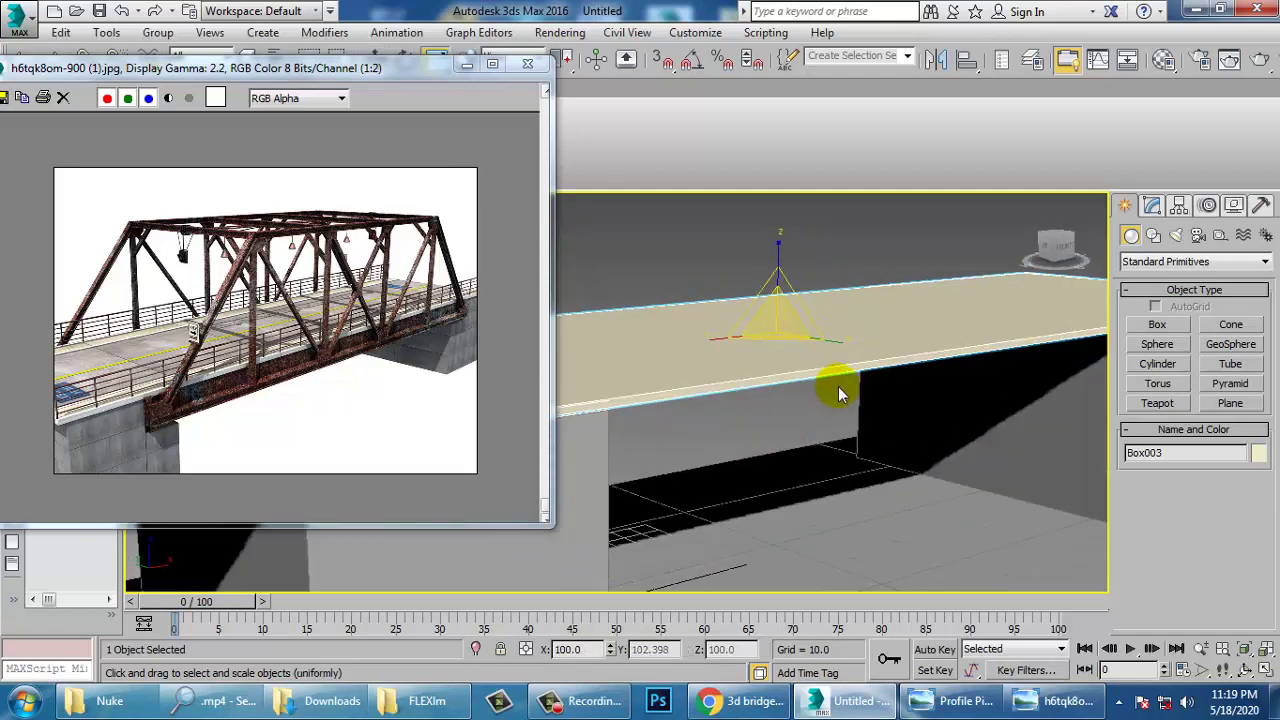
scroll(846, 390, down, 3)
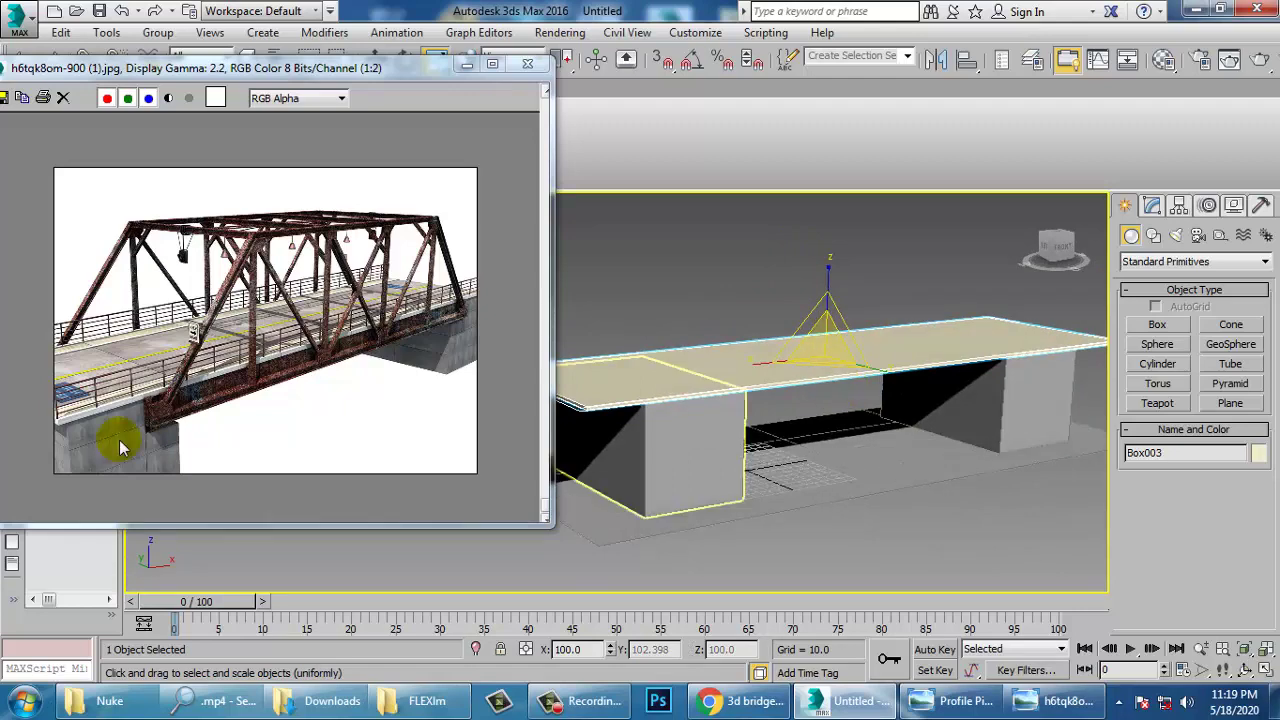
Examine the curb and railing detail in the reference image at 2:1 and compare it with the deck from several views
scroll(200, 400, up, 2)
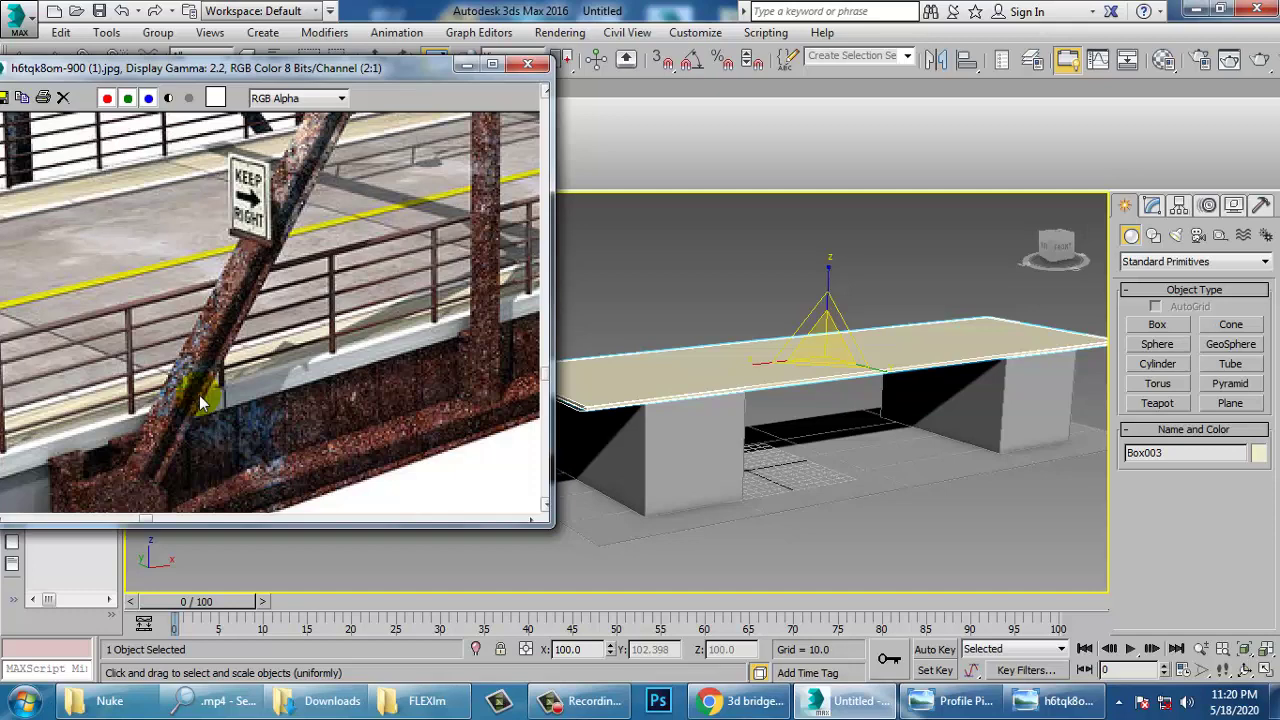
drag(238, 67, 275, 28)
alt+middle_drag(866, 457, 855, 400)
key(alt+w)
right_click(888, 307)
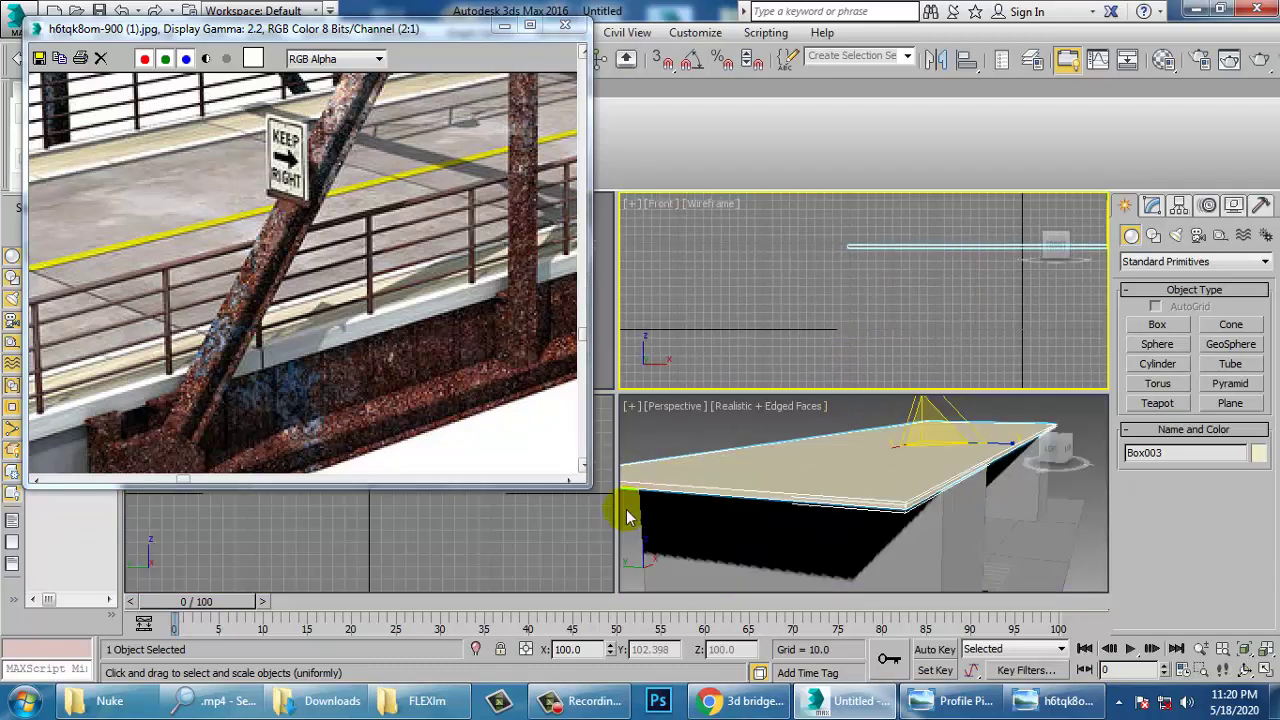
right_click(595, 524)
key(alt+w)
key(z)
middle_drag(893, 394, 870, 398)
key(alt+w)
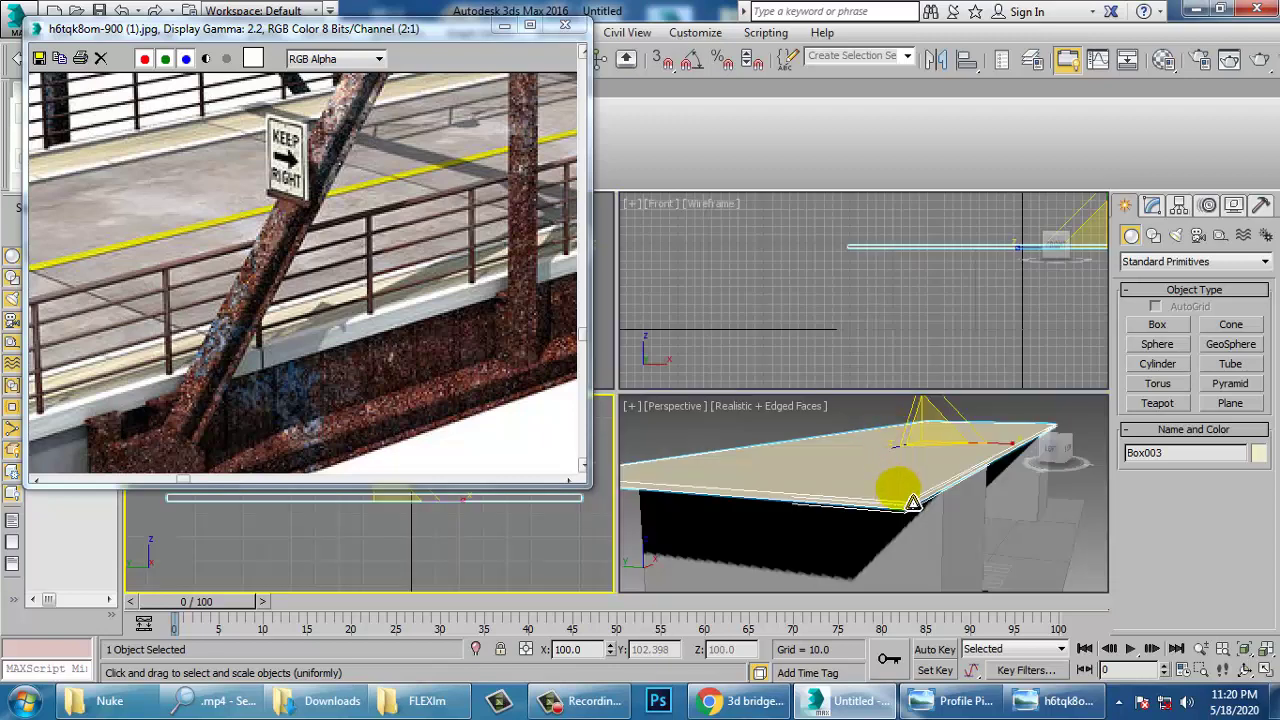
Convert the deck box to an Editable Poly
right_click(894, 491)
key(alt+w)
scroll(862, 474, up, 2)
key(w)
right_click(729, 267)
mouse_move(812, 452)
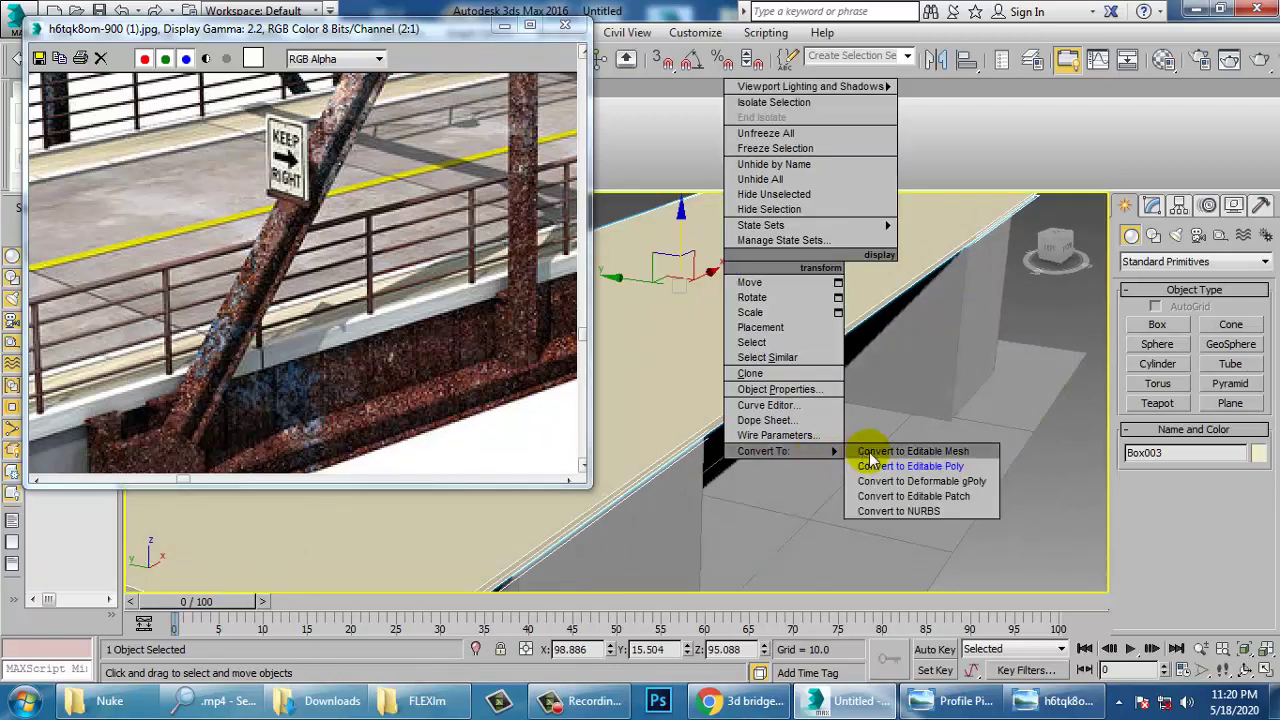
click(908, 466)
key(z)
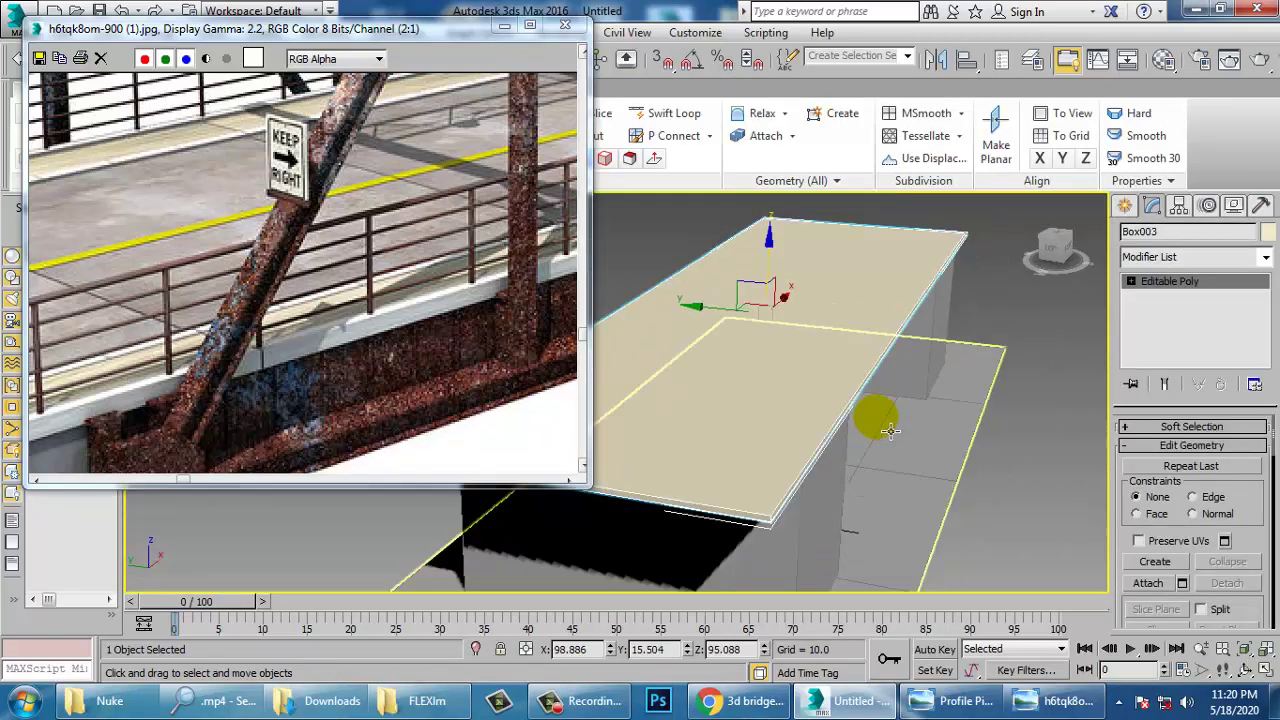
Insert a Swift Loop edge loop close to each long side of the deck in the Top view
click(1127, 205)
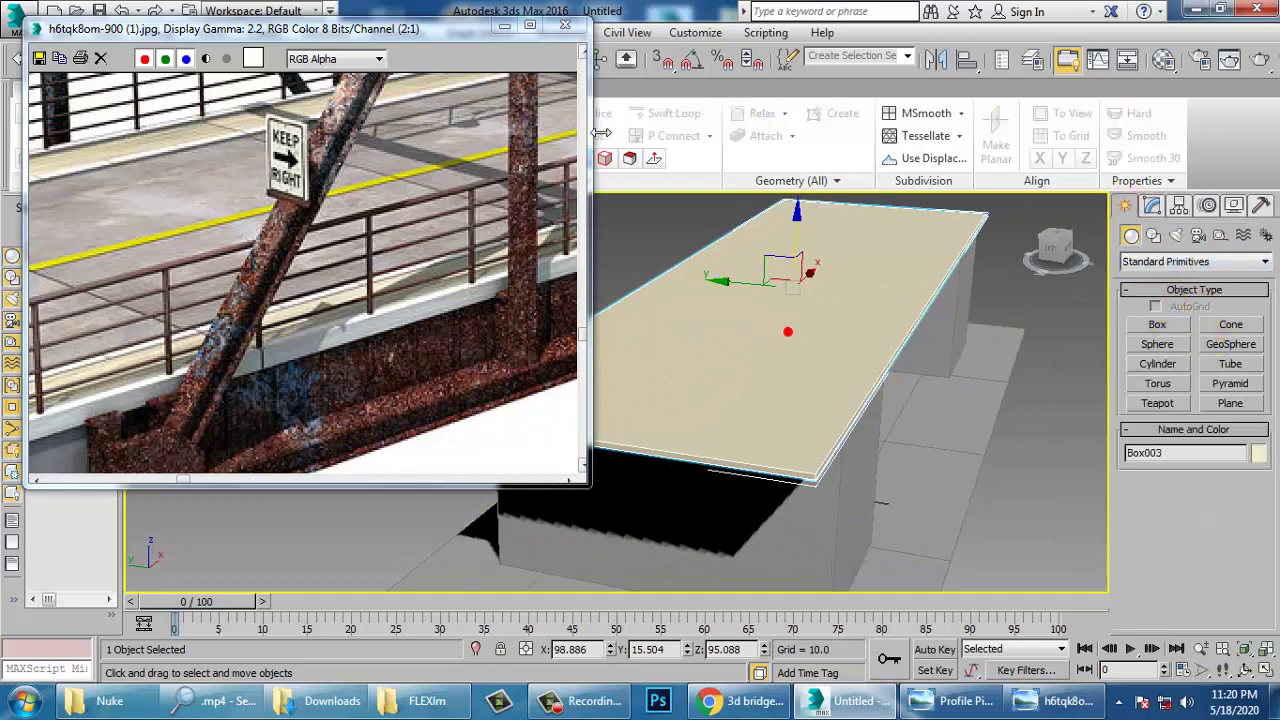
click(1151, 205)
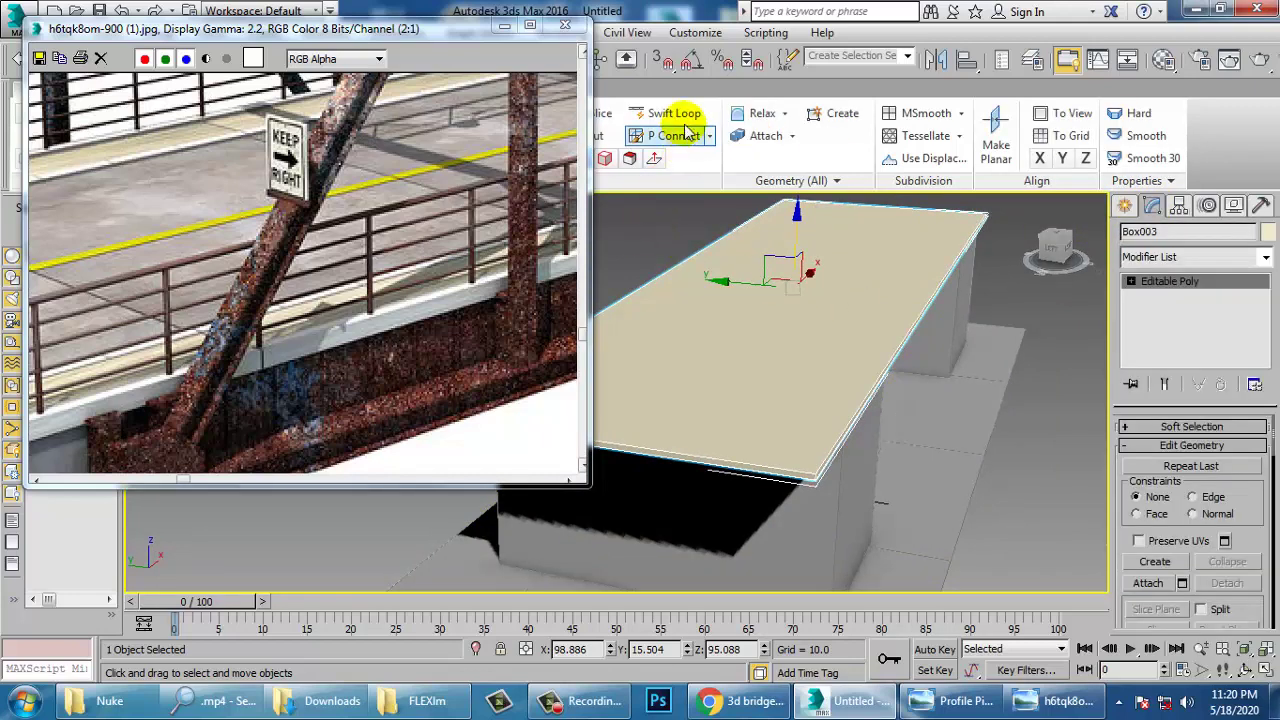
click(678, 118)
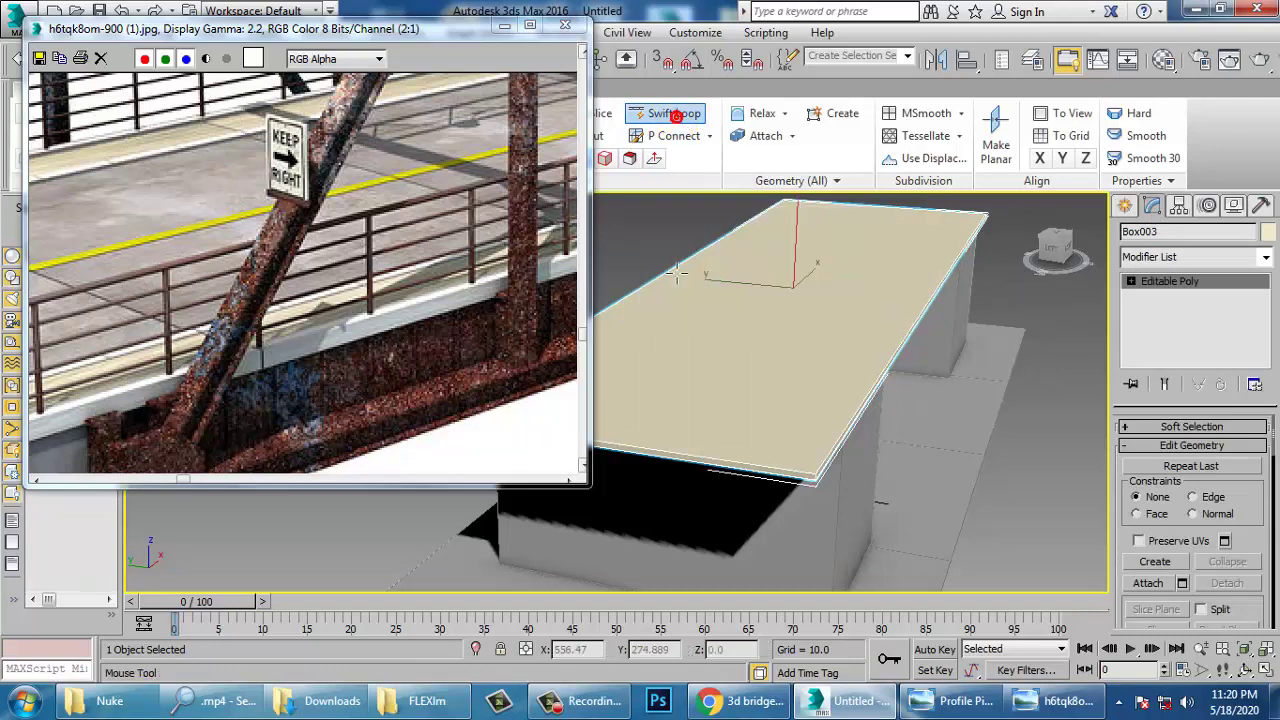
drag(410, 31, 236, 61)
click(505, 320)
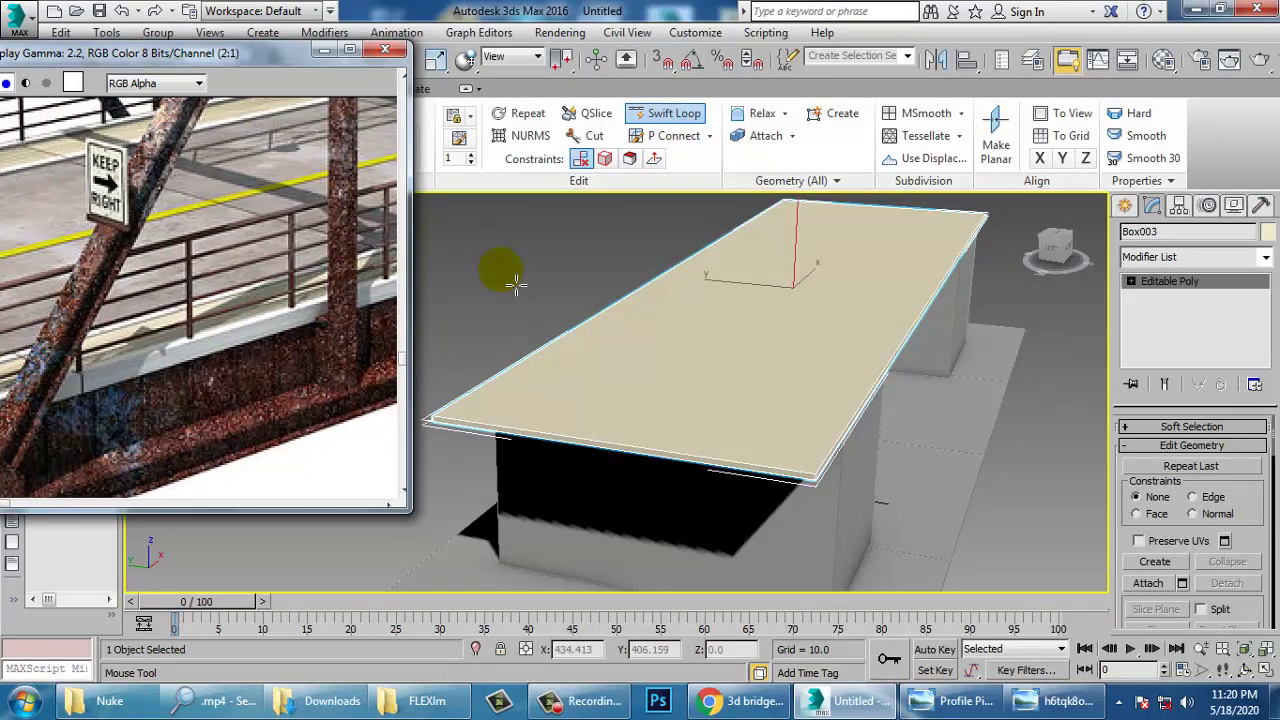
key(alt+w)
click(495, 283)
key(alt+w)
scroll(631, 322, up, 3)
click(534, 348)
middle_drag(689, 460, 704, 215)
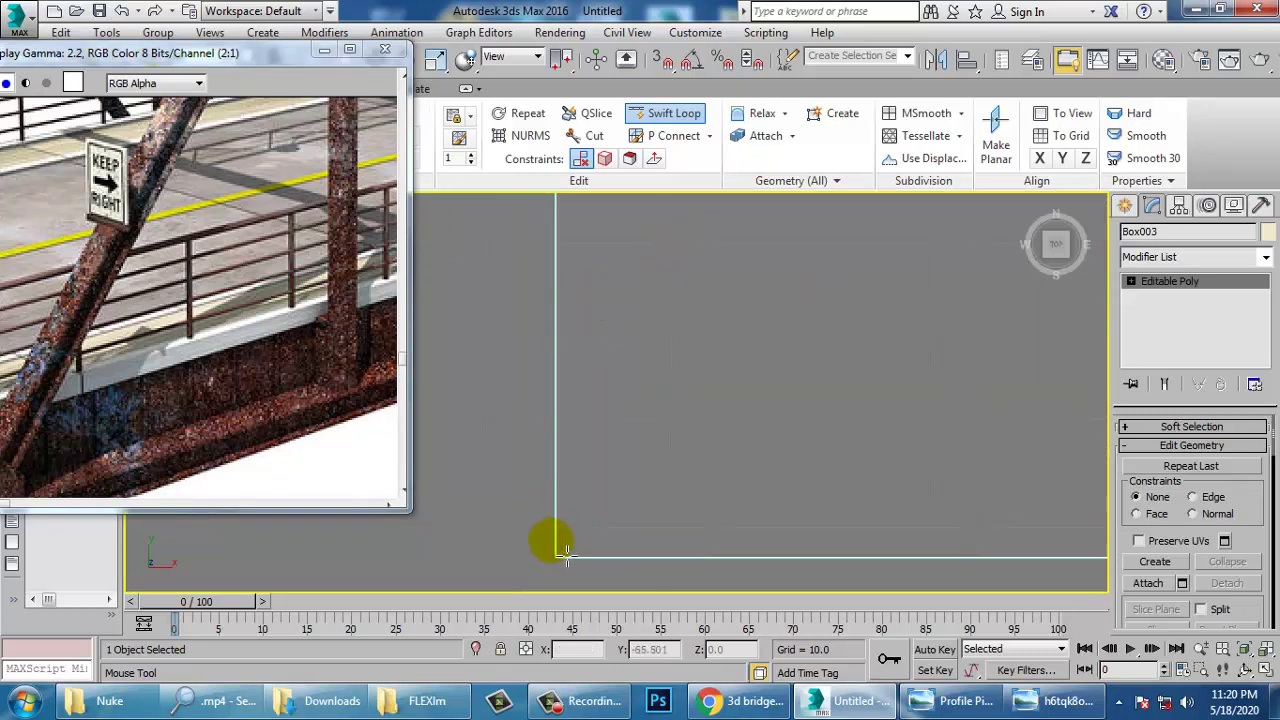
click(565, 550)
right_click(565, 550)
Extrude the narrow top polygons along both long sides of the deck by about 3.35 to form raised curbs
key(alt+w)
middle_click(831, 543)
key(alt+w)
alt+middle_drag(831, 543, 766, 514)
scroll(766, 514, up, 3)
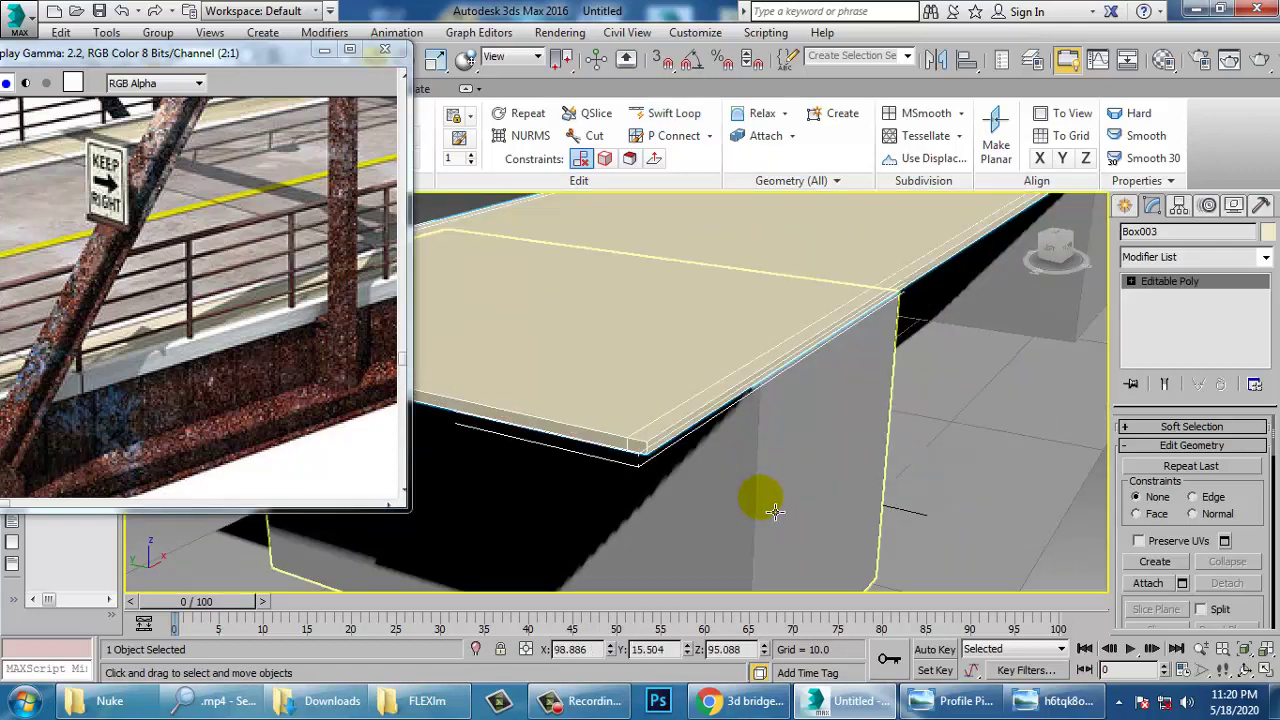
middle_drag(731, 457, 670, 368)
key(4)
click(684, 378)
scroll(894, 406, up, 2)
click(1182, 490)
click(1183, 490)
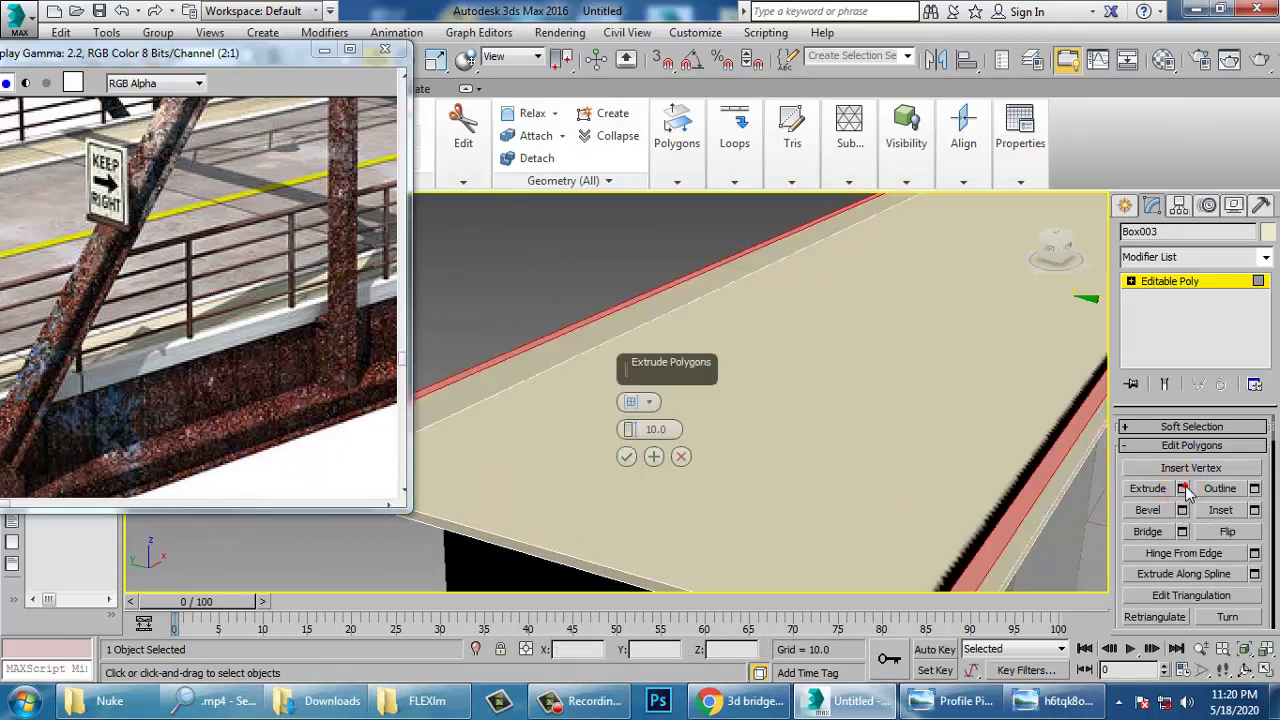
drag(629, 436, 667, 480)
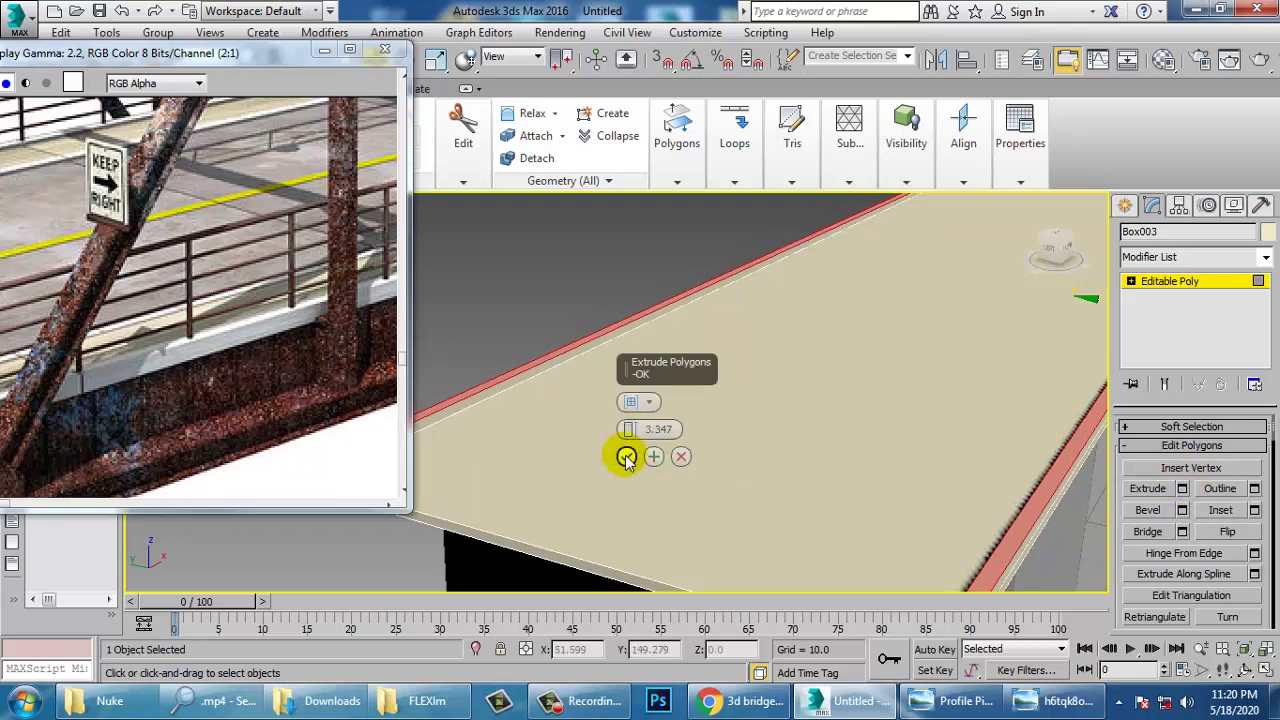
click(625, 456)
Draw an AEC Extended Railing along the deck's full length in the Front view, about 599 long and 33.5 high
scroll(262, 348, down, 1)
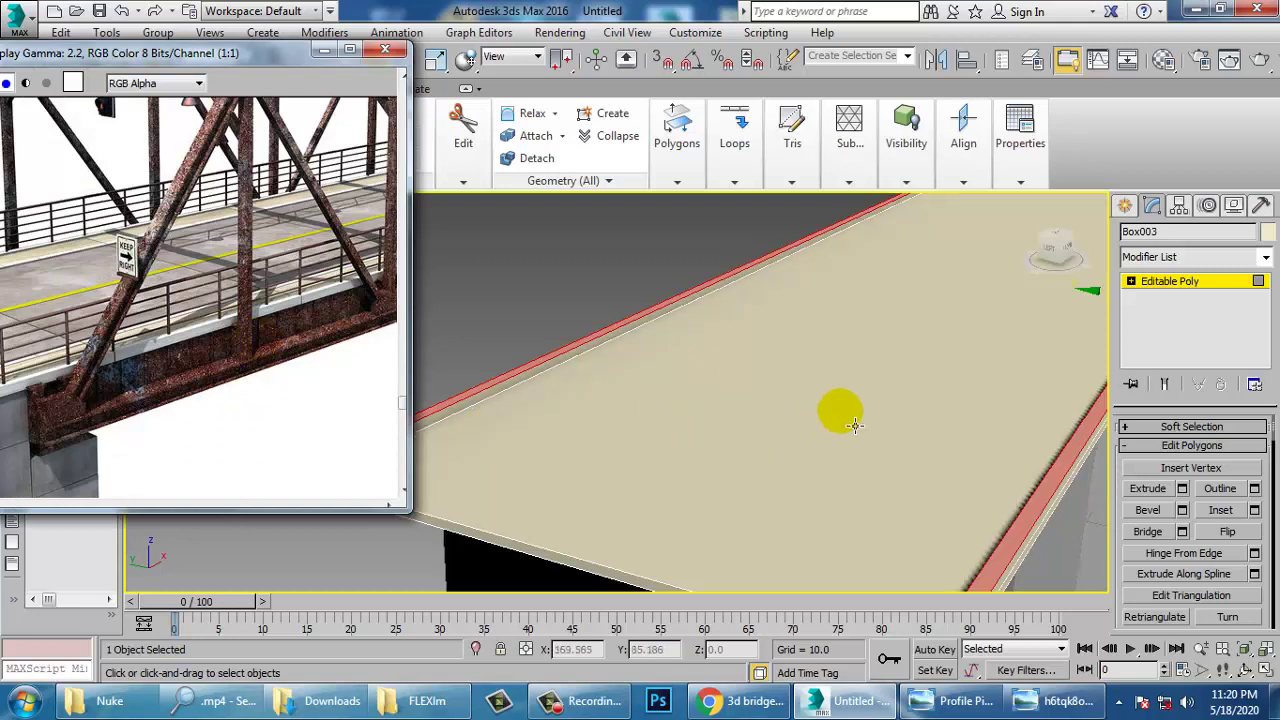
middle_drag(842, 415, 795, 410)
click(1124, 212)
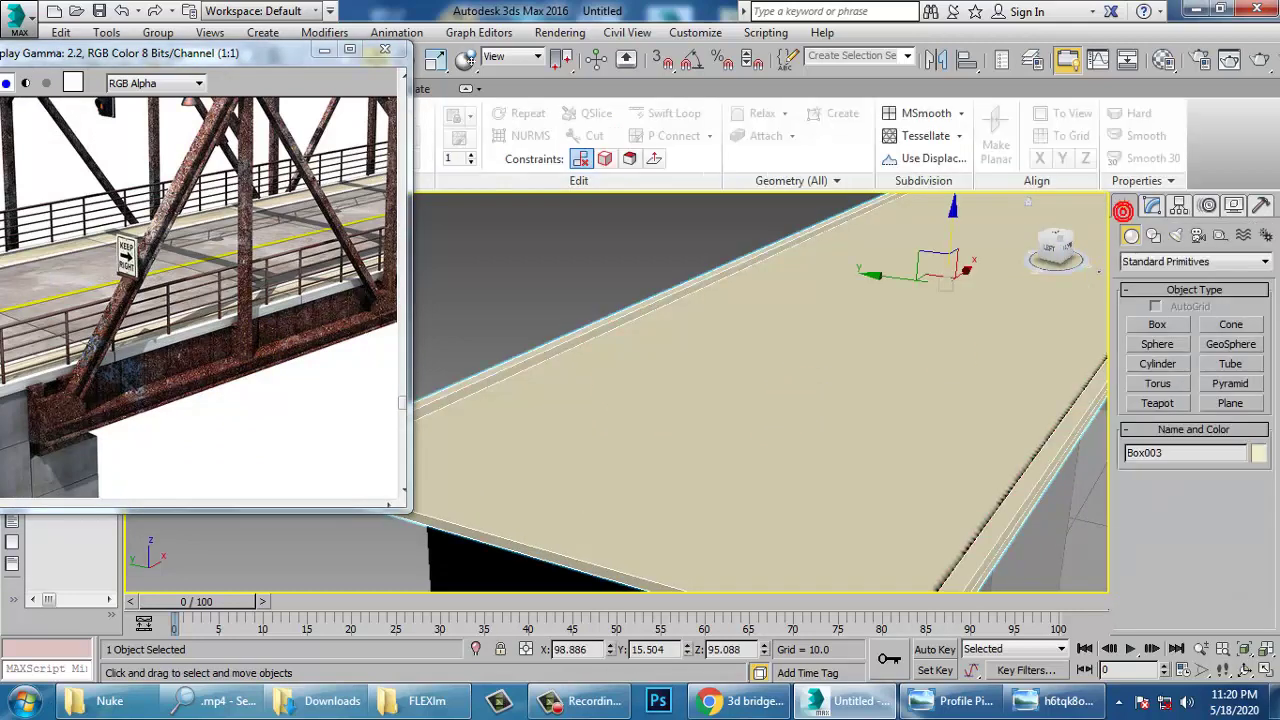
click(1165, 262)
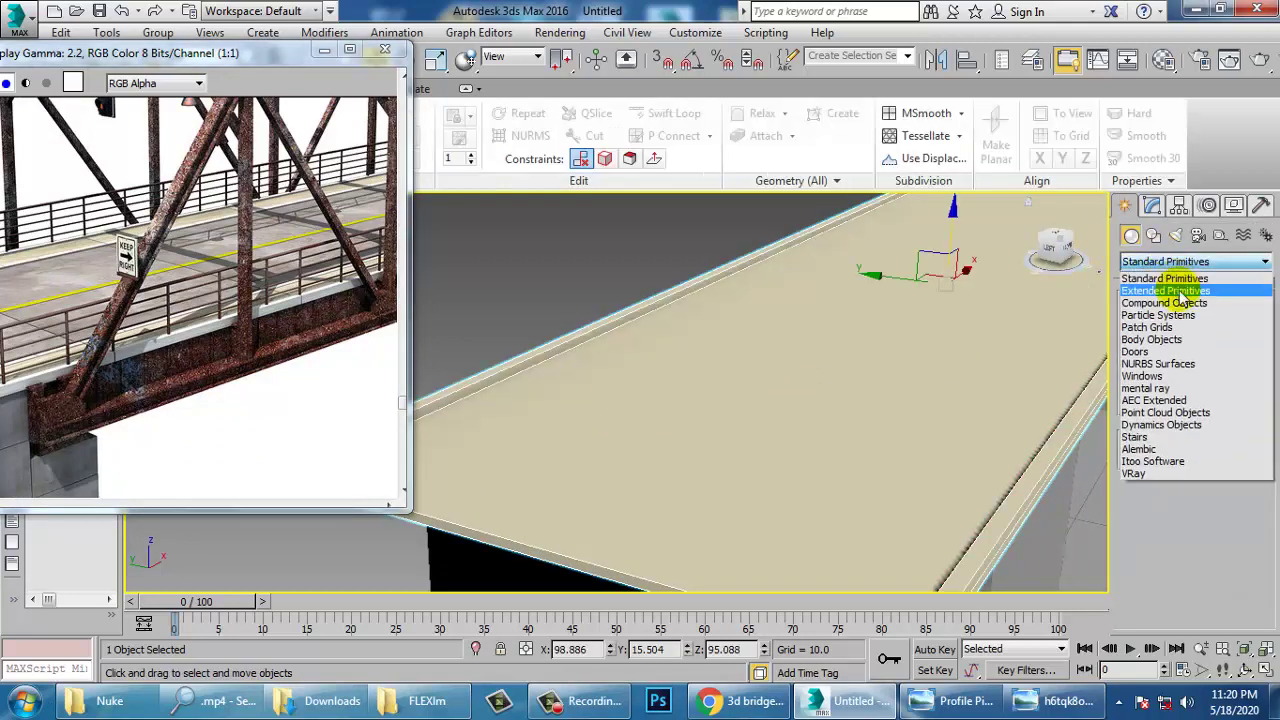
click(1180, 401)
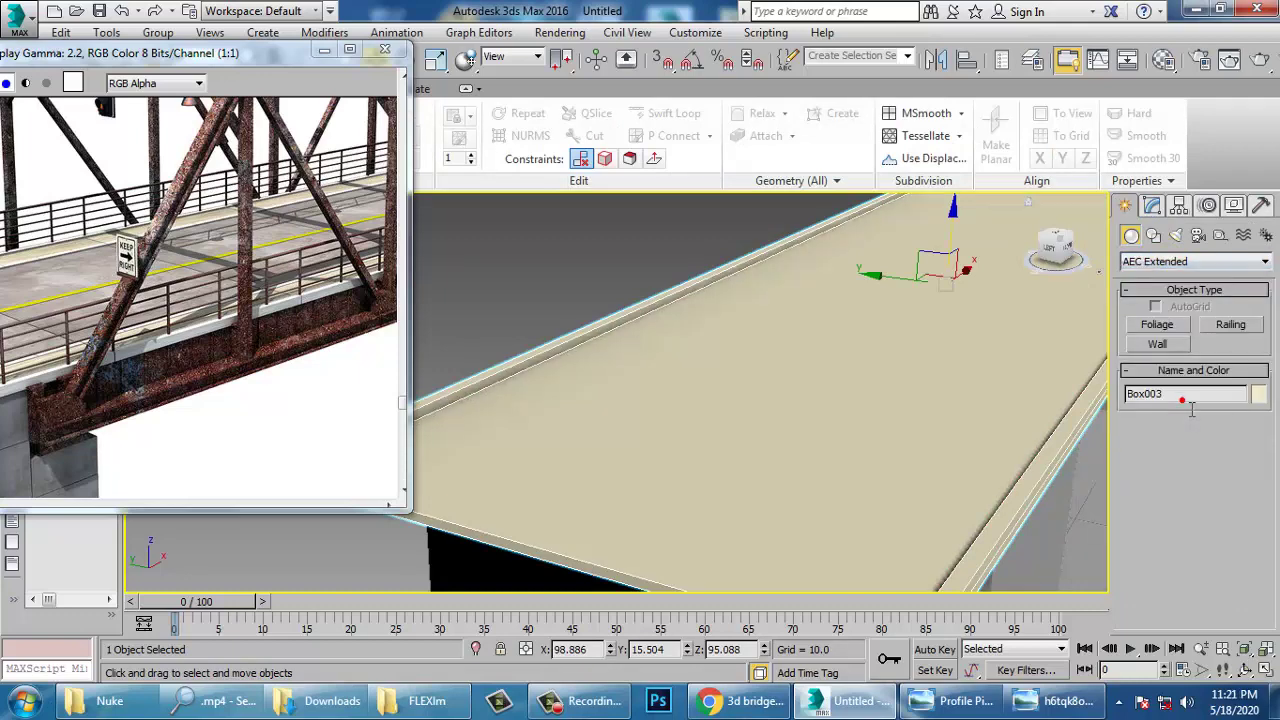
click(1230, 325)
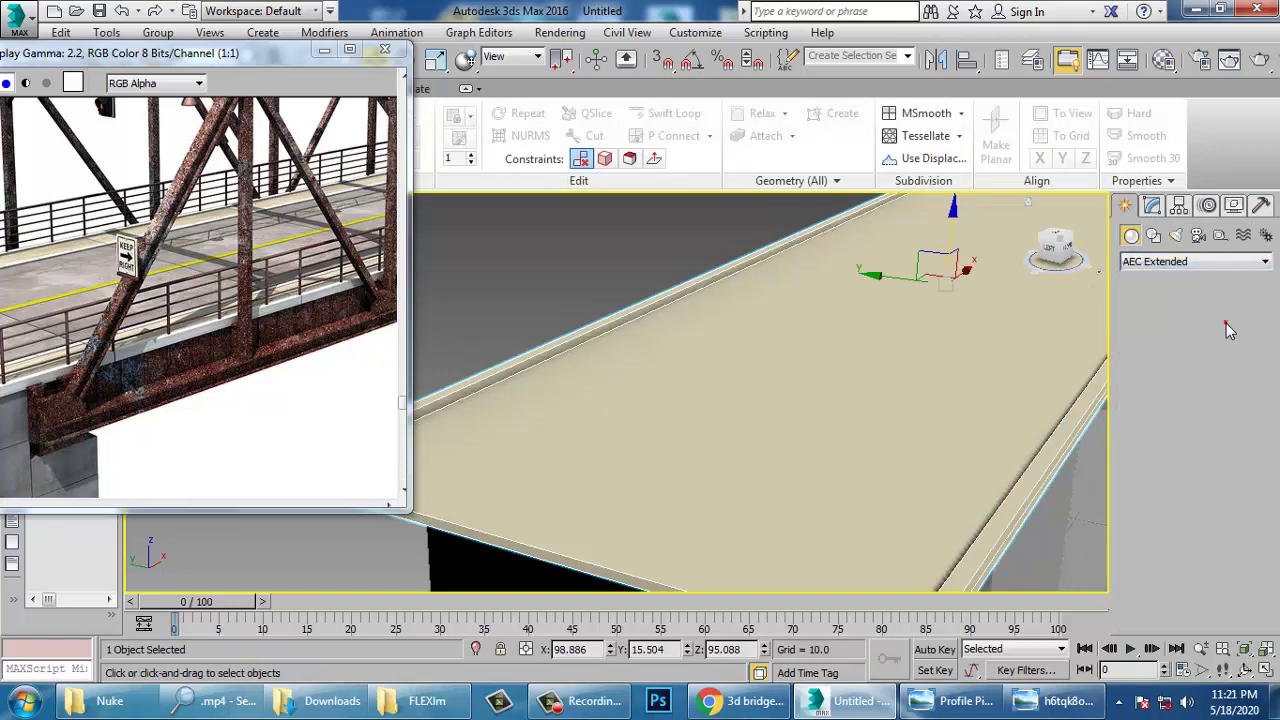
key(alt+w)
click(826, 349)
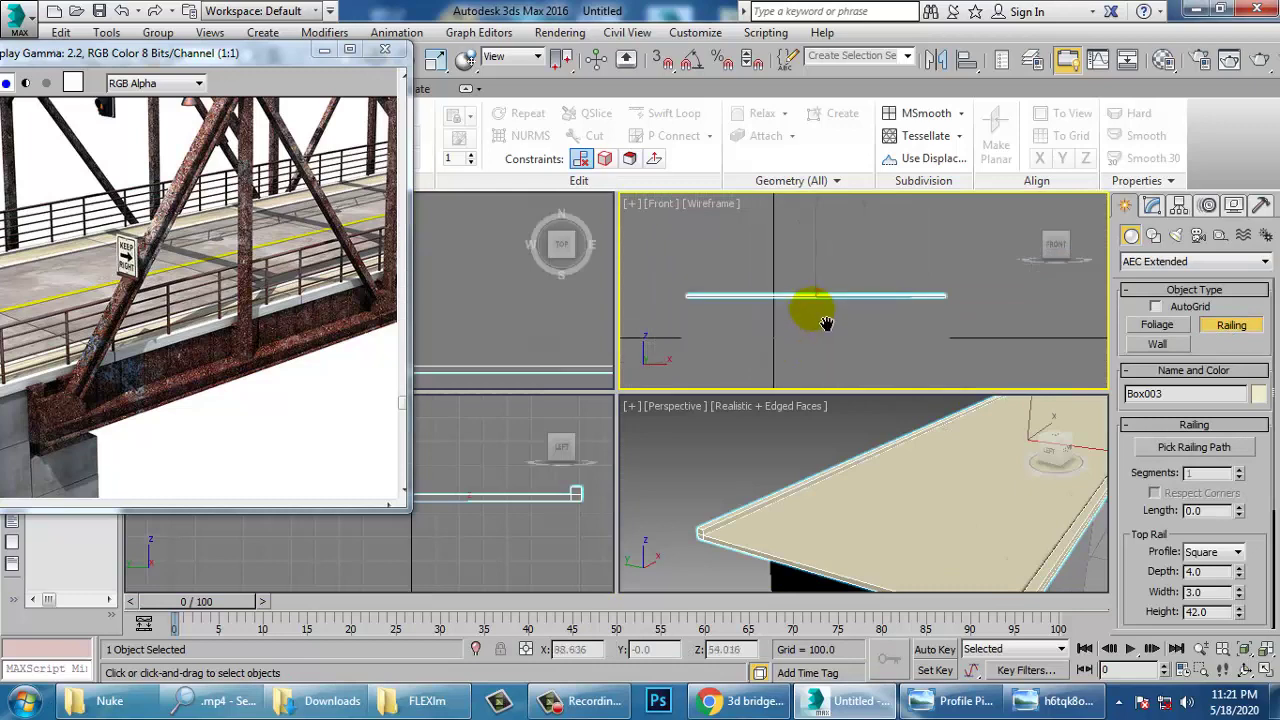
key(alt+w)
scroll(900, 330, up, 5)
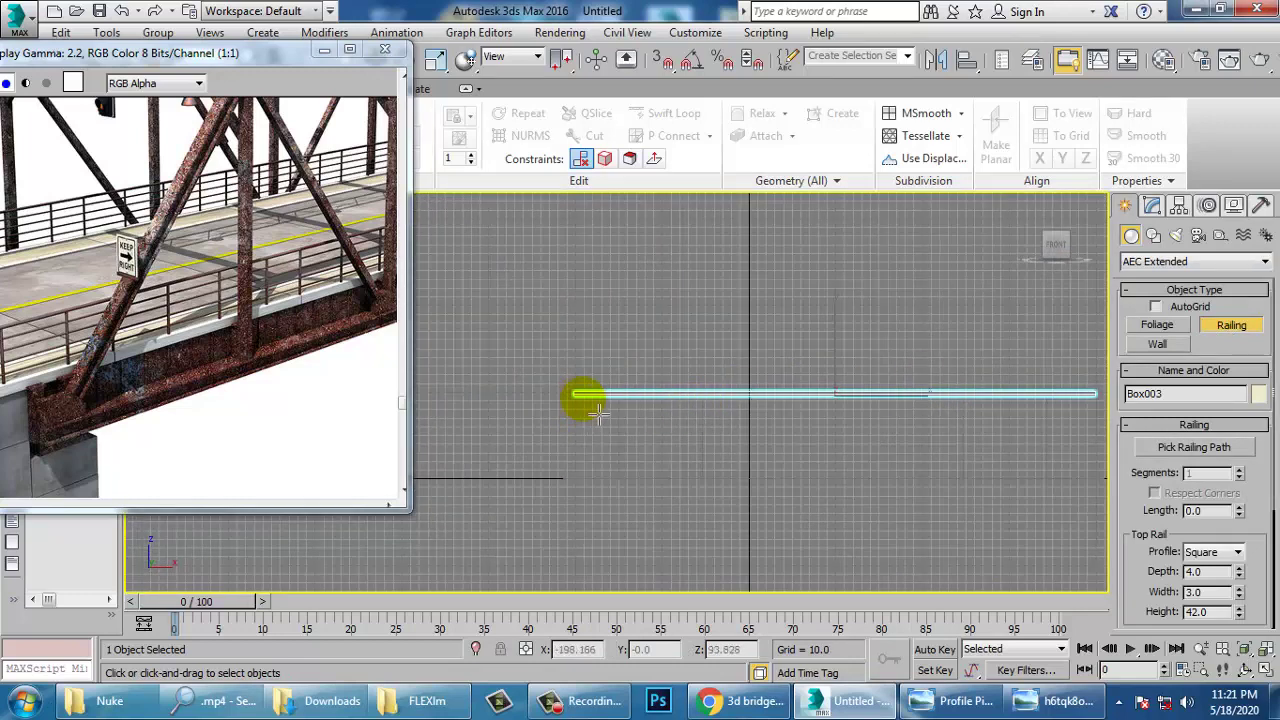
middle_drag(583, 398, 486, 402)
drag(478, 397, 1012, 400)
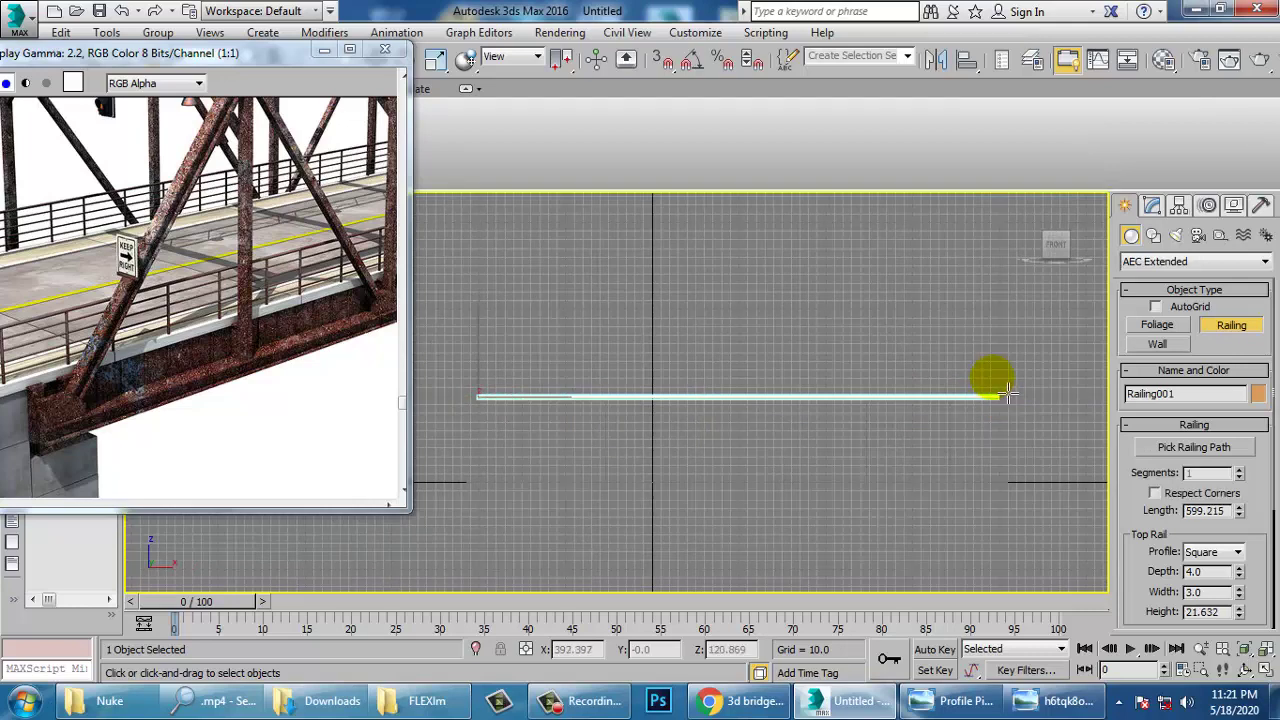
key(w)
Turn on angle snap and set its increment to 90 degrees for rotating the railing
key(alt+w)
middle_click(1003, 537)
key(alt+w)
alt+middle_drag(1003, 537, 944, 478)
key(e)
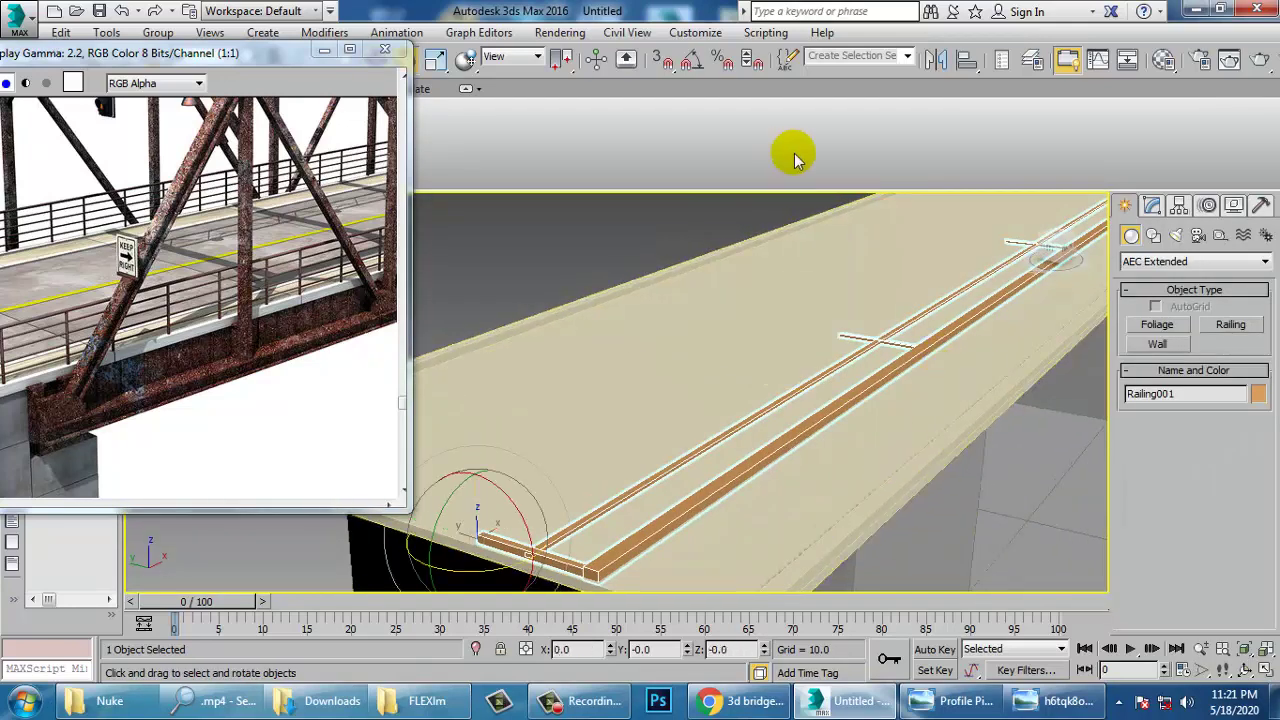
right_click(690, 63)
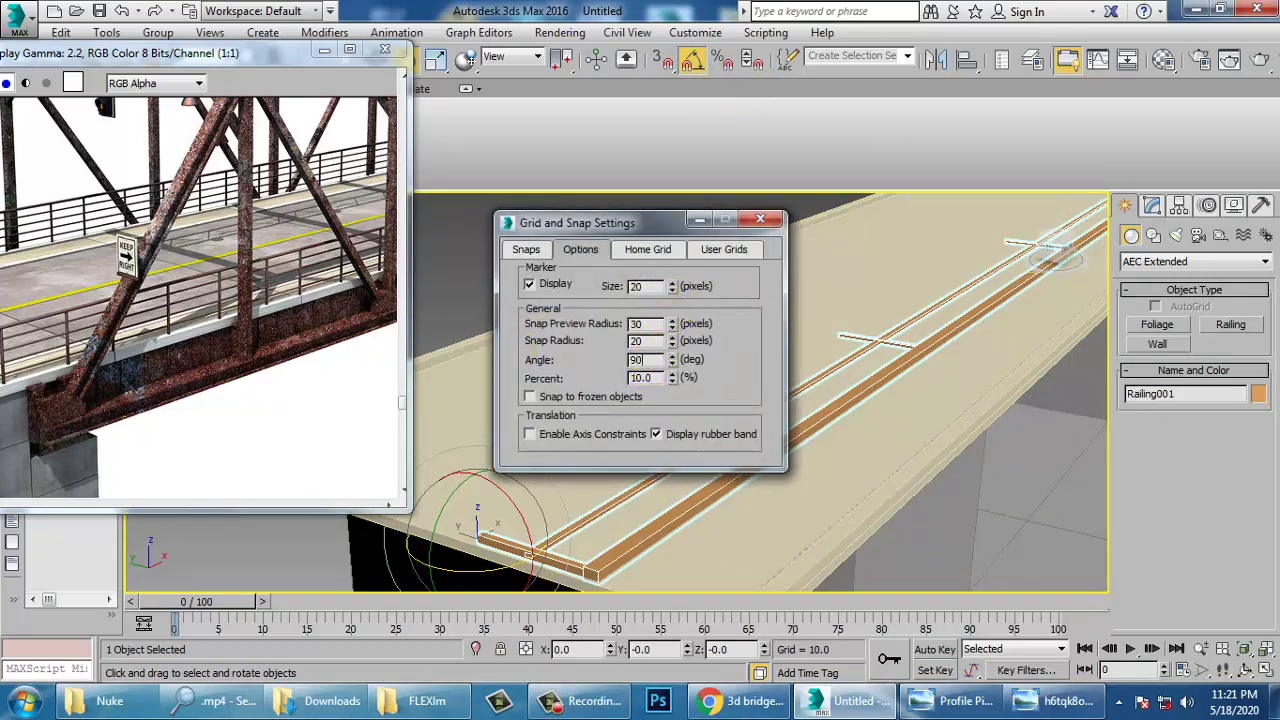
click(761, 220)
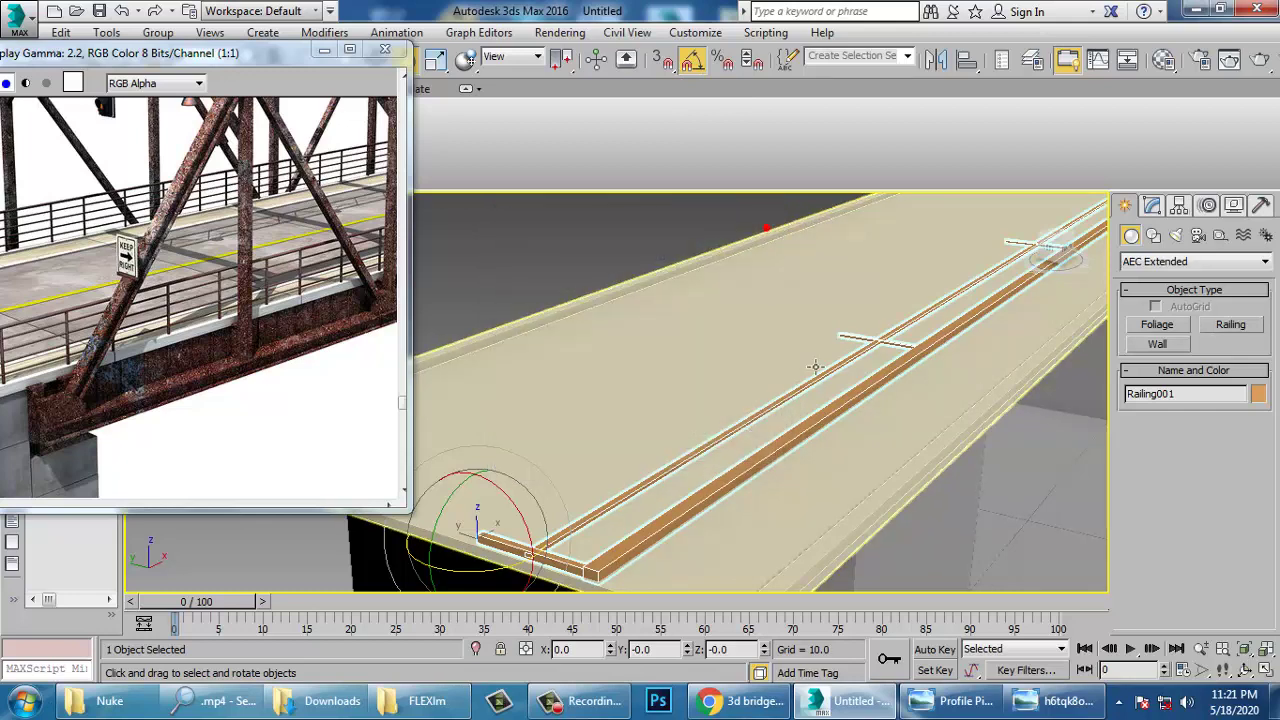
Rotate the railing upright by 90 degrees and move it onto the deck's near curb, at about X -201, Y -68, Z 99
key(w)
key(e)
drag(531, 529, 522, 518)
key(w)
drag(438, 539, 692, 640)
alt+middle_drag(780, 575, 820, 400)
Give the railing's top rail a round profile with a depth of 2.32 and a width of 0.93
click(1152, 205)
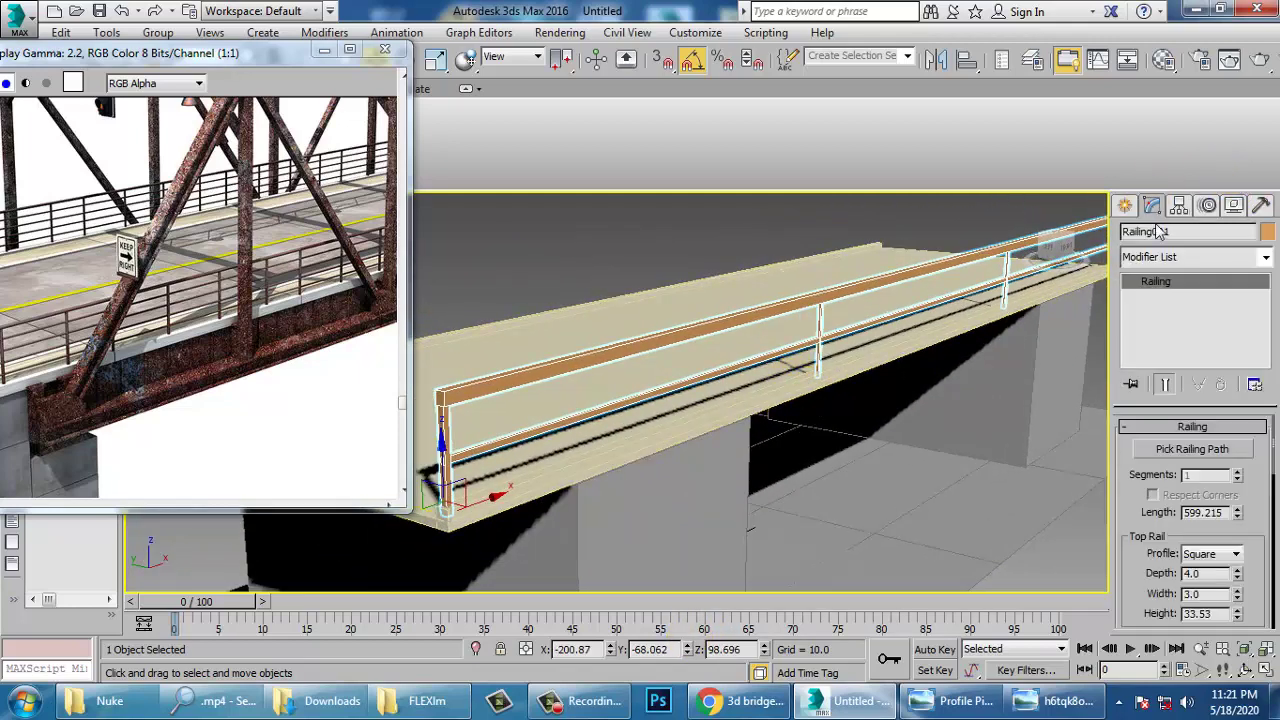
scroll(1230, 500, down, 2)
click(1237, 494)
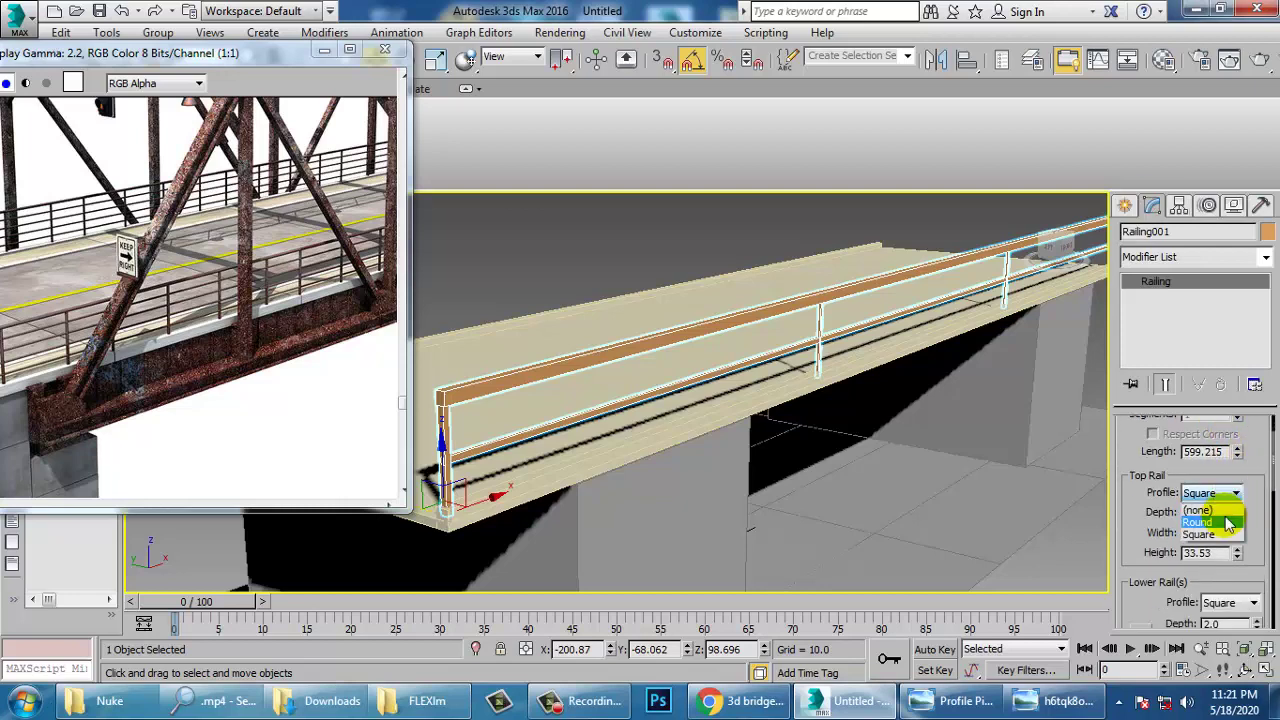
click(1198, 522)
drag(1240, 515, 1268, 560)
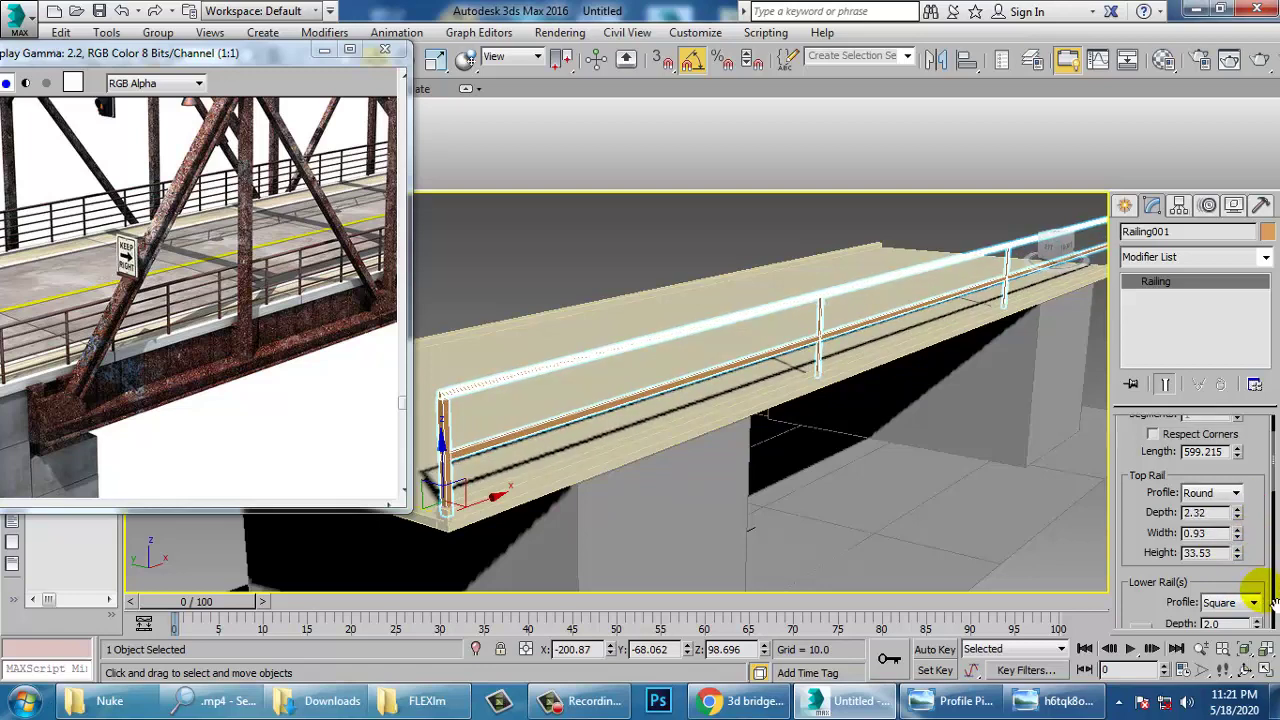
Make the railing's lower rail round with a depth of 0.84 and a width of 0.56
scroll(1270, 560, down, 3)
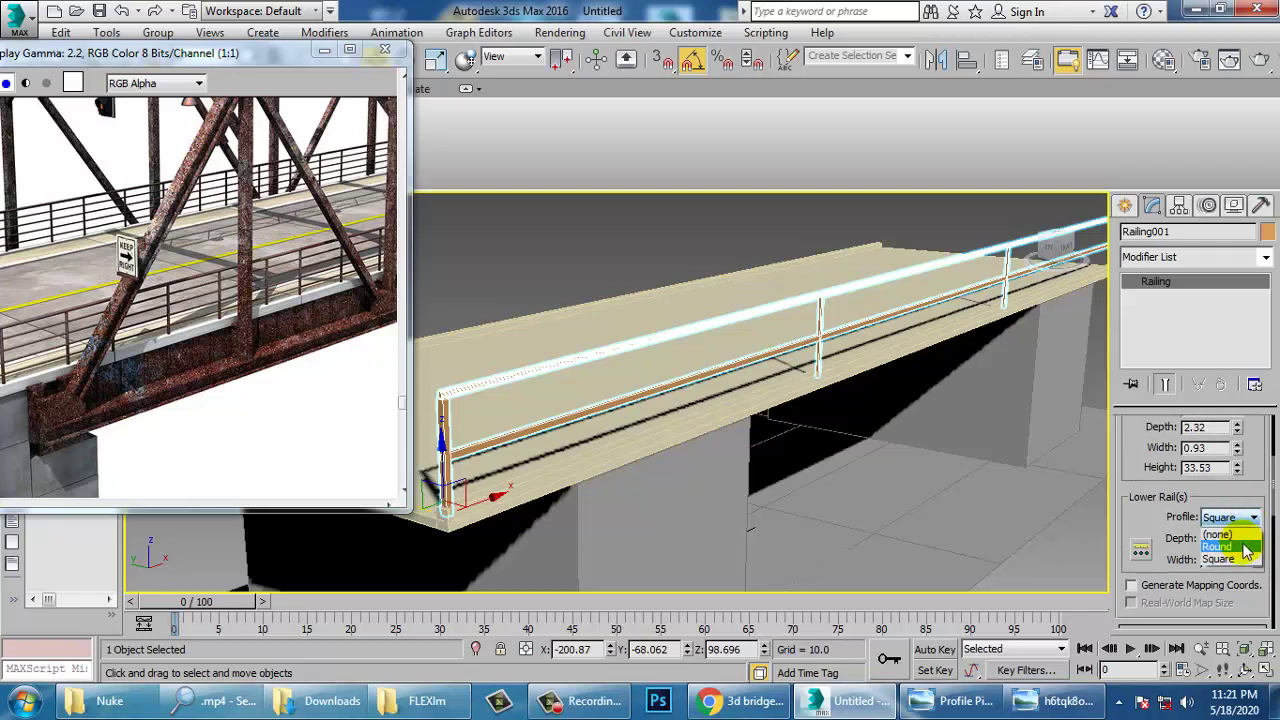
click(1243, 546)
drag(1272, 560, 1198, 553)
Increase the railing's lower rail count to 4, divided evenly with no objects at the ends
click(1142, 500)
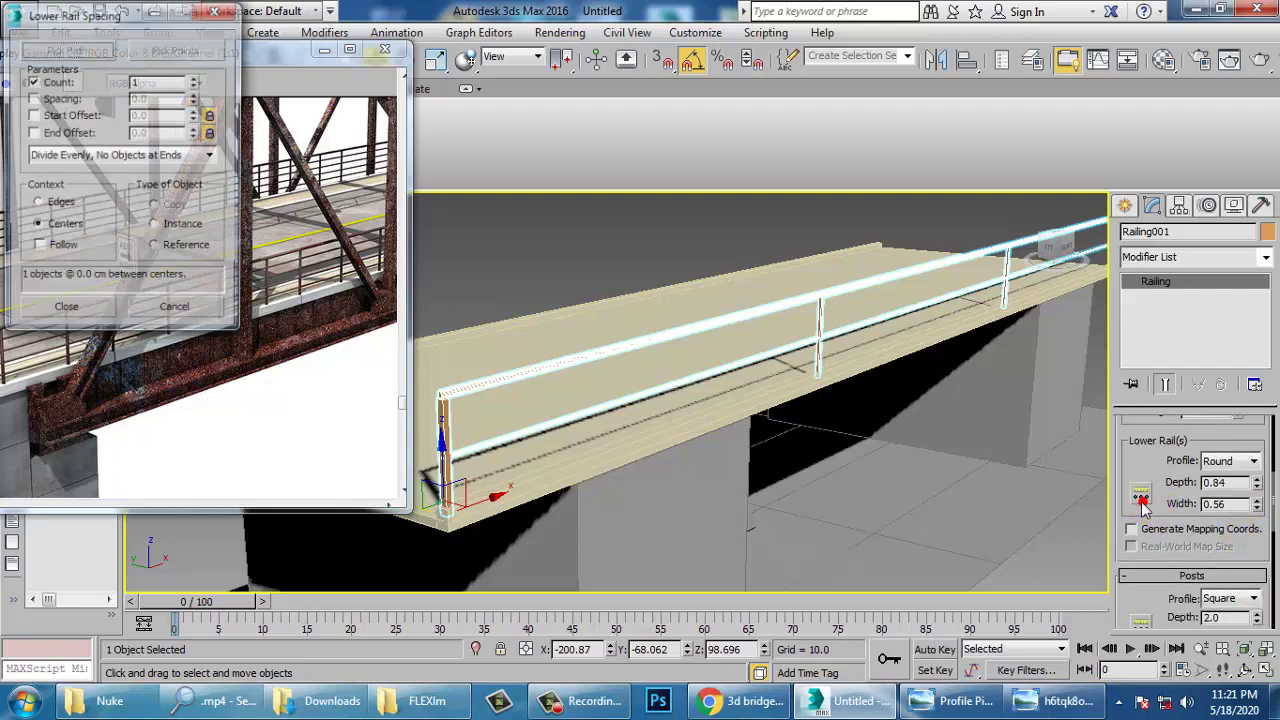
click(196, 79)
click(196, 79)
click(196, 79)
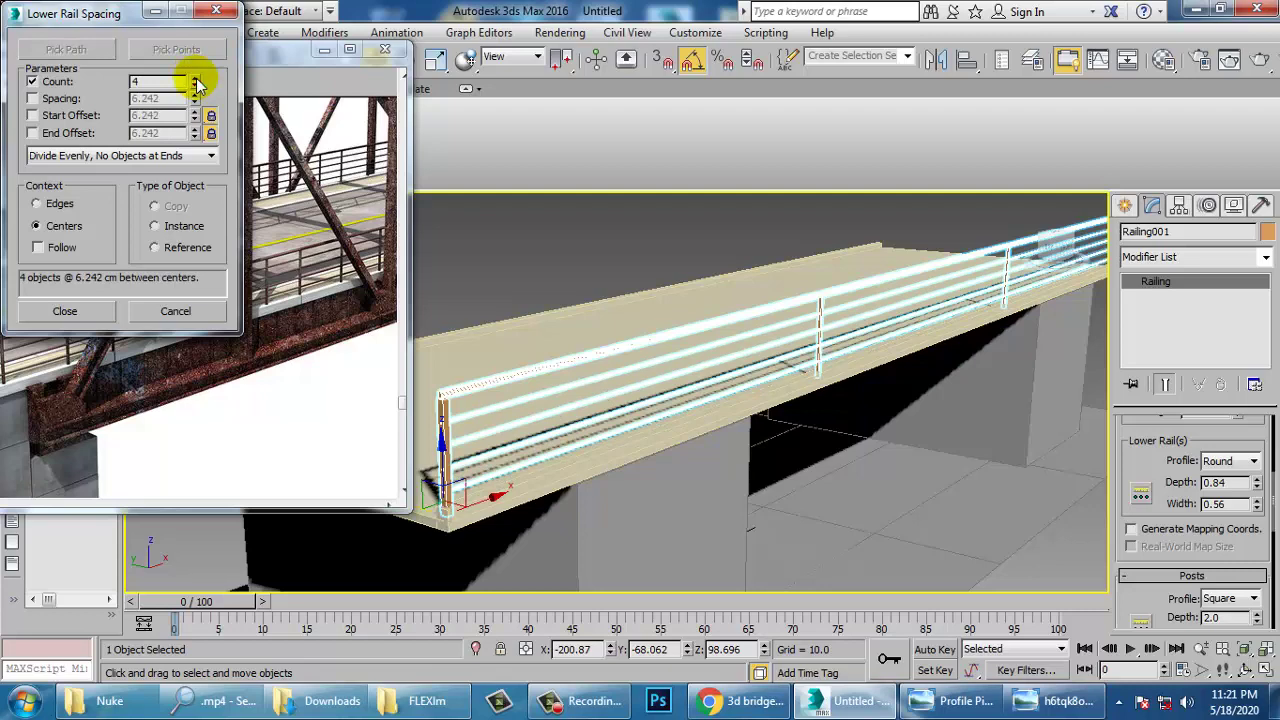
click(64, 311)
Set the railing's post count to 8, keeping start and end offsets of 1.0
drag(1158, 599, 1154, 524)
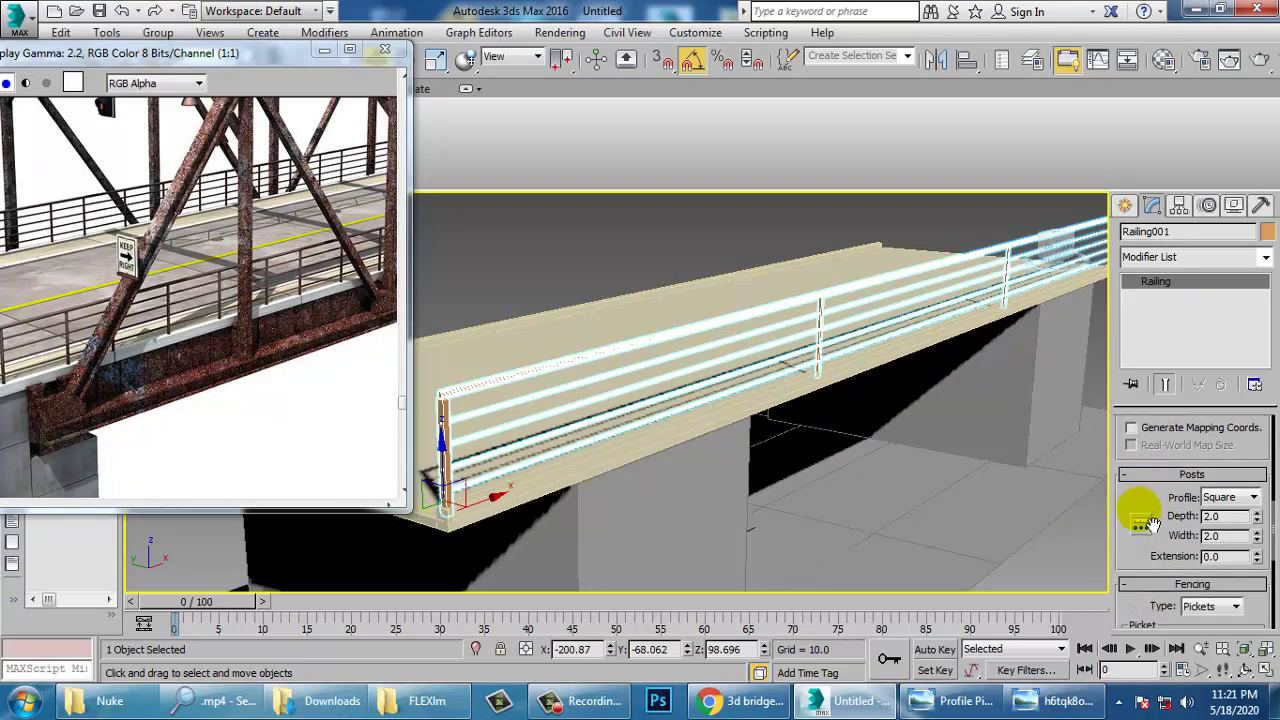
click(1141, 527)
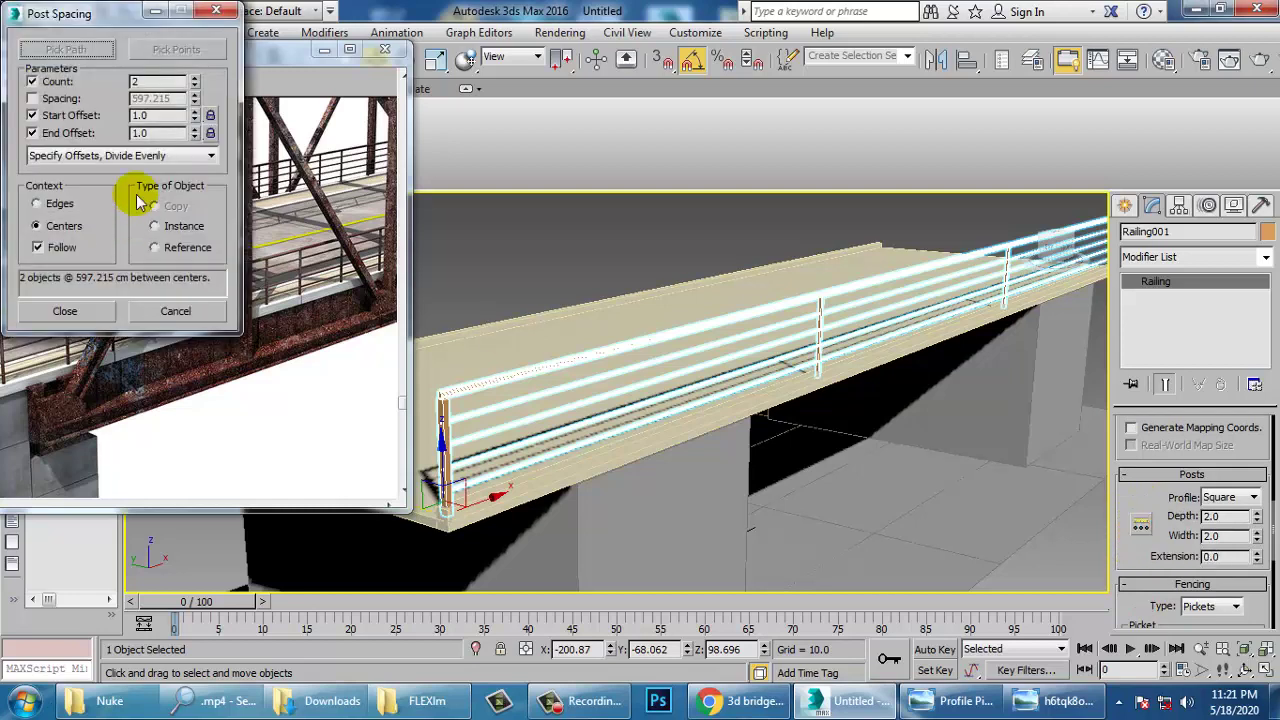
click(196, 79)
click(196, 79)
click(196, 79)
click(196, 79)
click(196, 79)
click(196, 79)
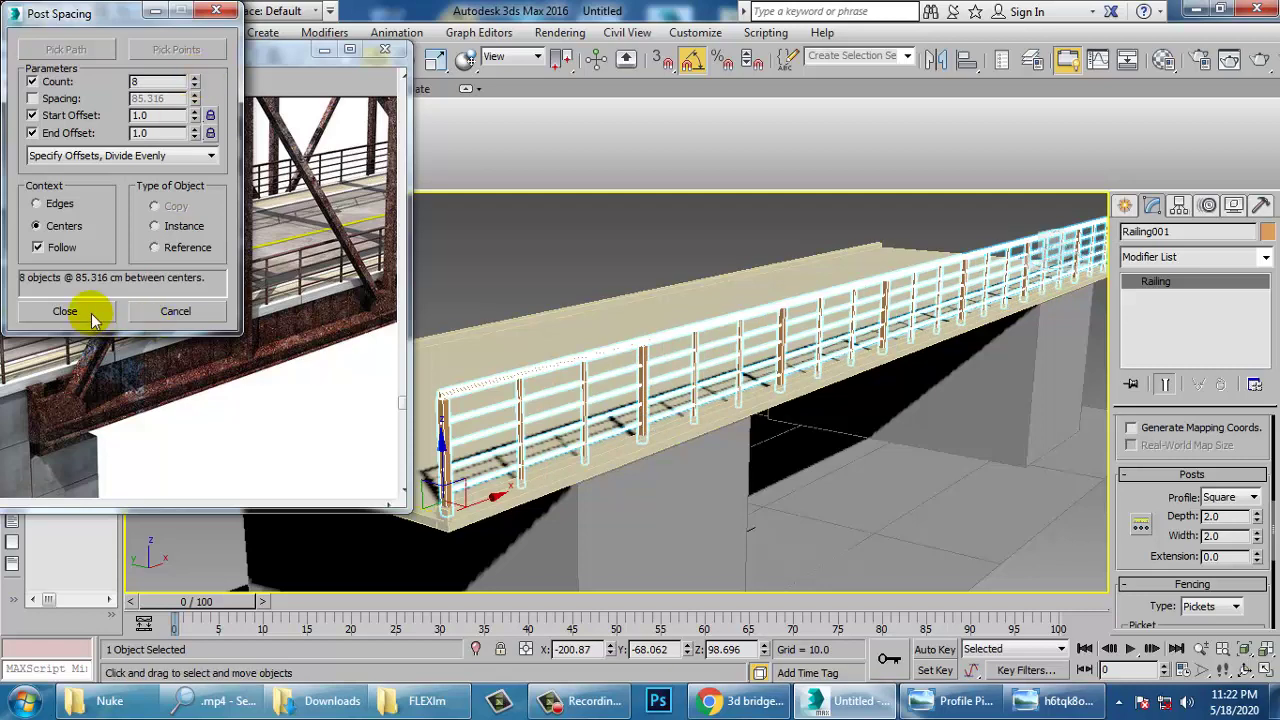
click(64, 311)
Copy the railing across the deck in the Top view to the opposite curb, at about Y 98.9
alt+middle_drag(771, 337, 809, 389)
click(617, 234)
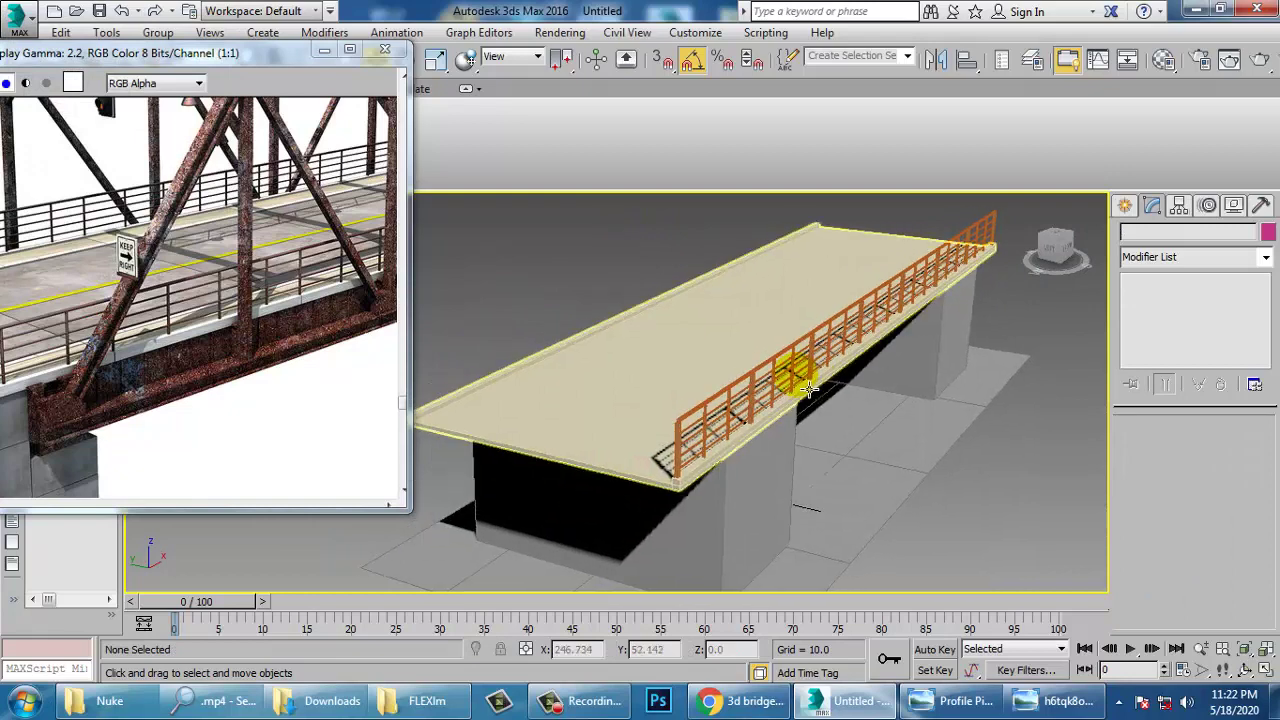
click(766, 360)
scroll(234, 338, down, 3)
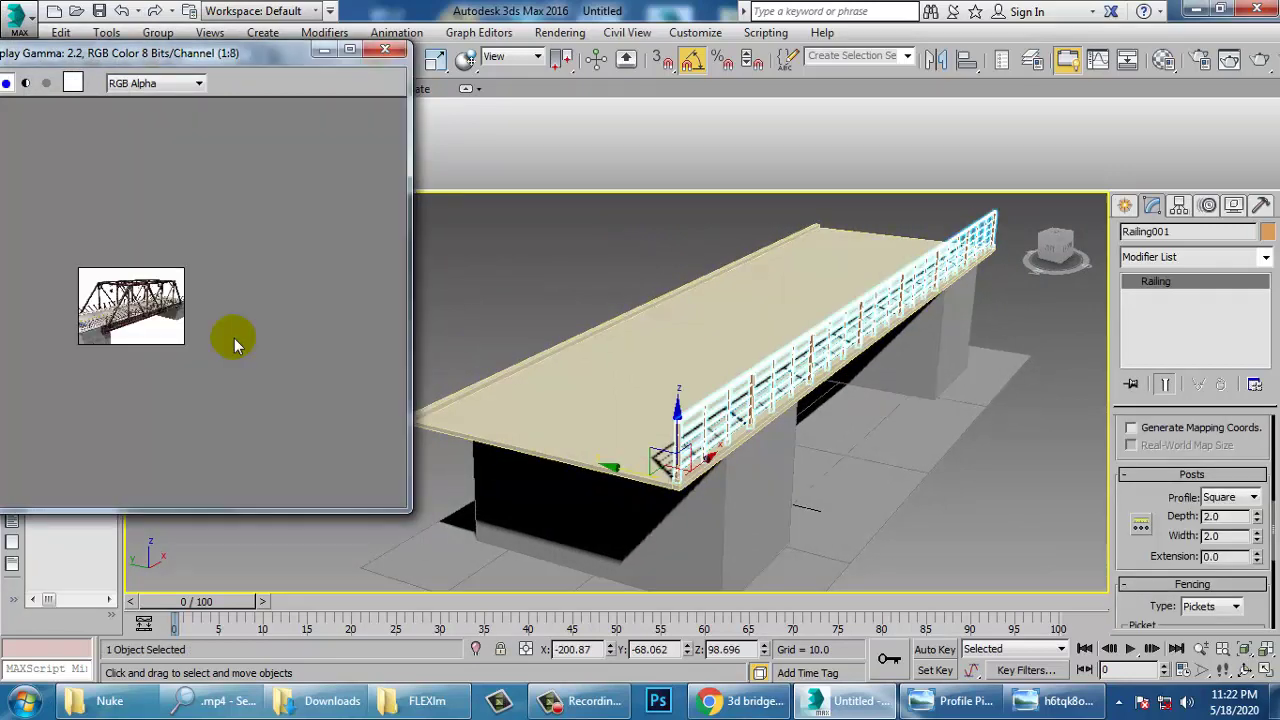
scroll(200, 345, up, 2)
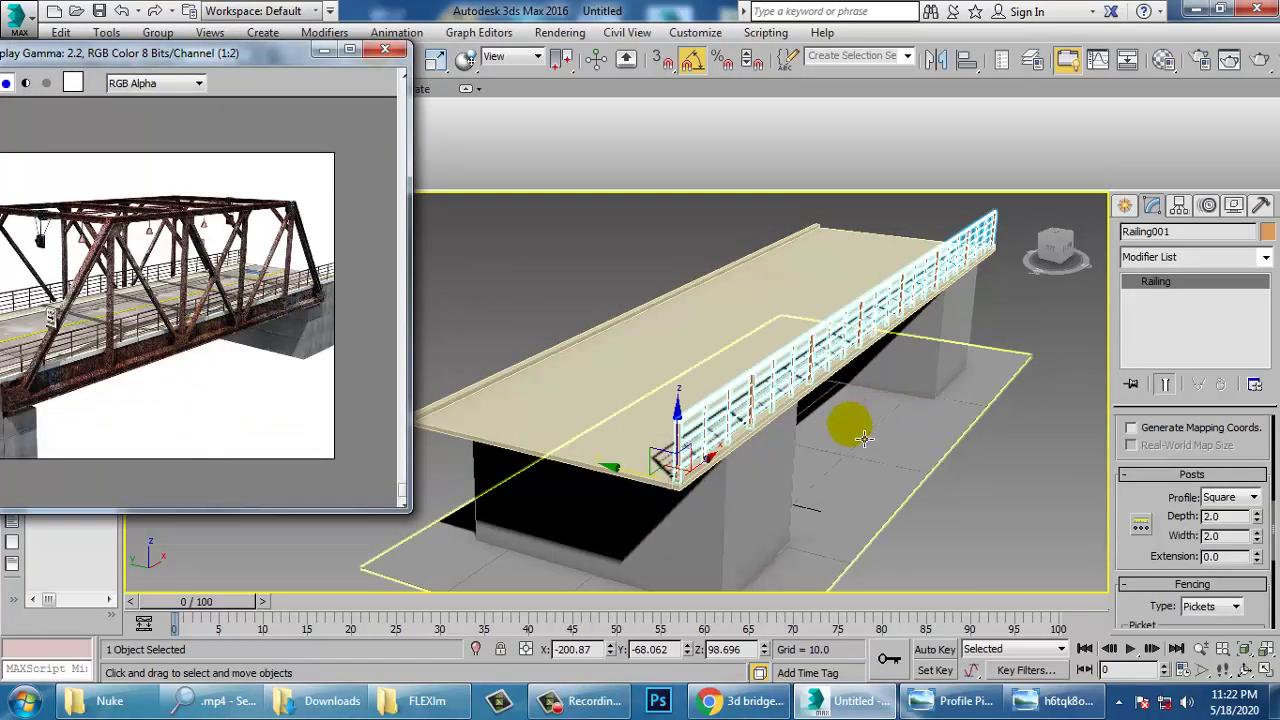
alt+middle_drag(920, 402, 838, 524)
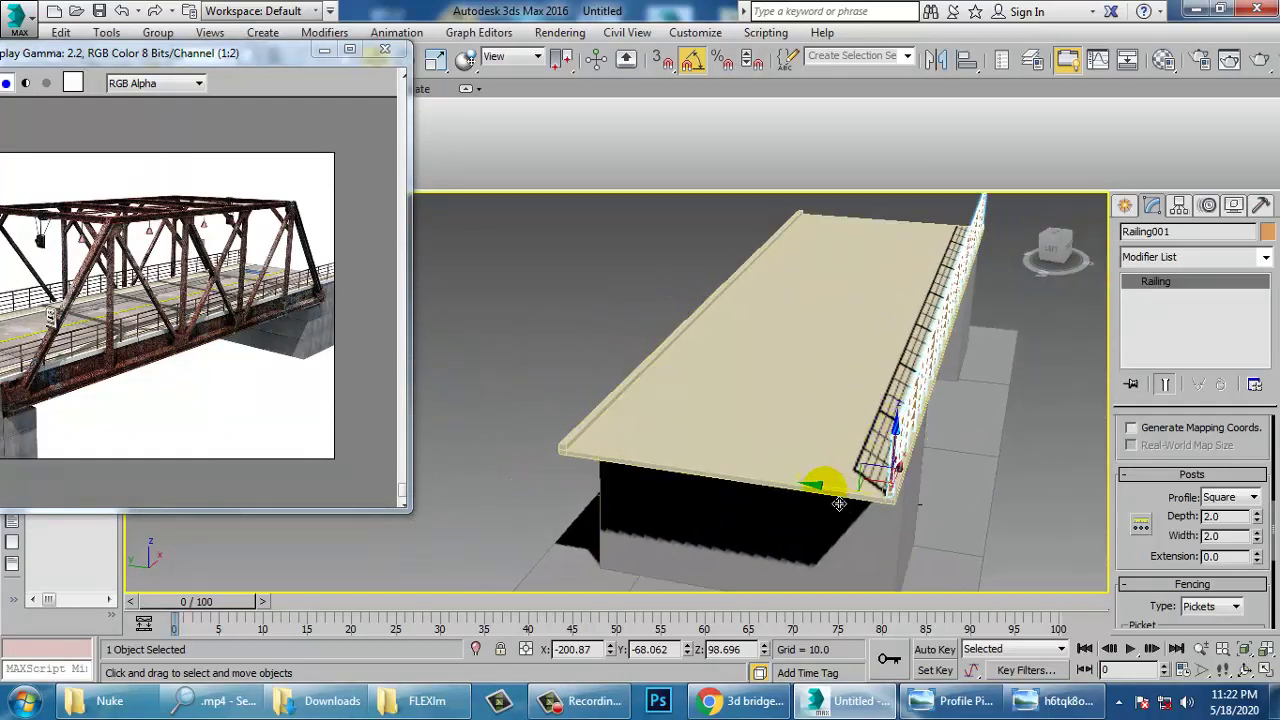
key(alt+w)
middle_click(508, 330)
key(alt+w)
middle_drag(773, 378, 594, 436)
scroll(676, 410, down, 3)
mouse_move(524, 430)
mouse_down()
mouse_move(529, 252)
mouse_move(534, 262)
mouse_up()
click(648, 428)
key(alt+w)
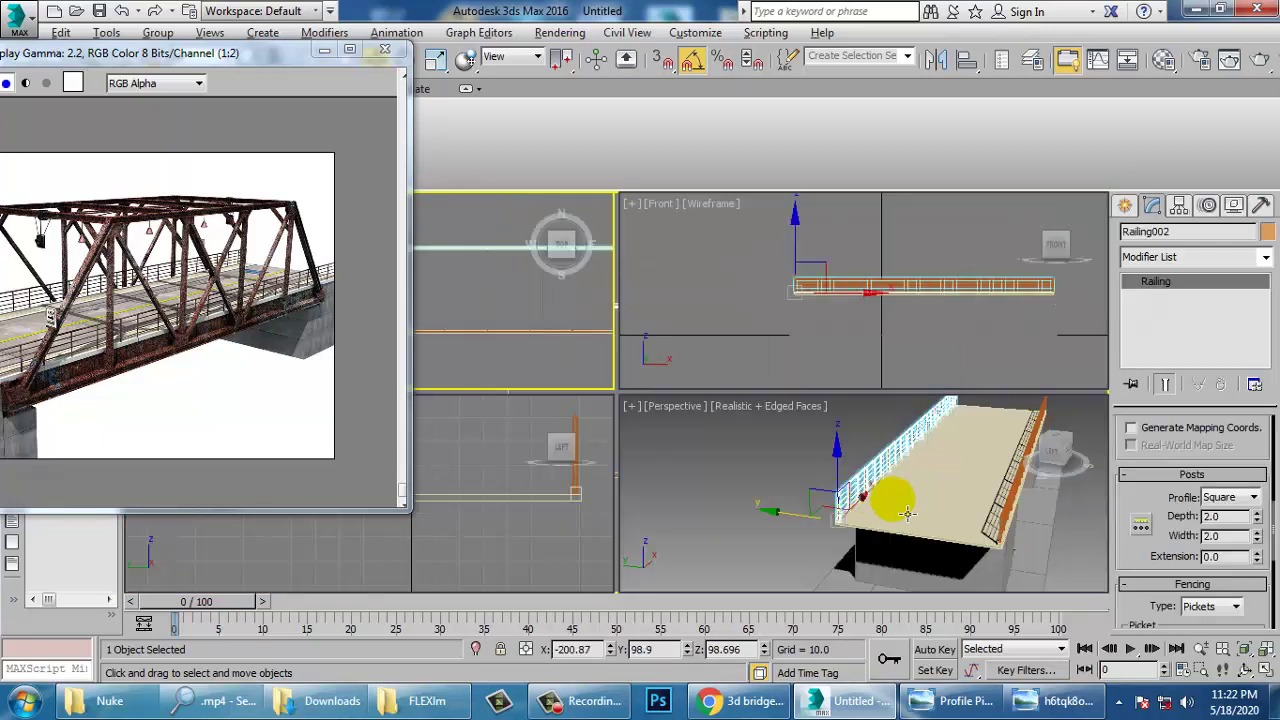
Fine-position the copied railing on the far curb in the Perspective view, at about Y 99.4
middle_drag(889, 499, 852, 495)
key(alt+w)
scroll(777, 490, up, 3)
middle_drag(762, 488, 771, 349)
scroll(700, 448, up, 4)
middle_drag(700, 448, 736, 424)
alt+middle_drag(600, 571, 732, 505)
Examine the reference image's railings and side girder at full size and minimize the image window
click(210, 345)
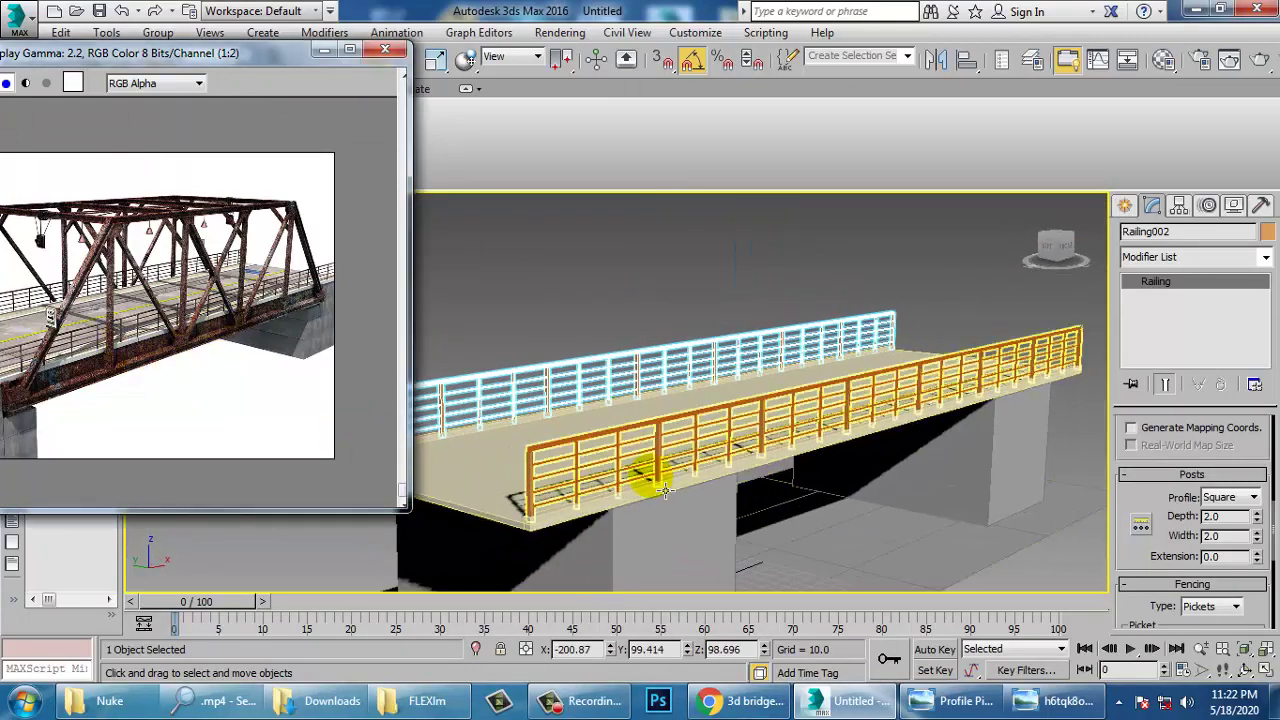
drag(115, 64, 350, 24)
scroll(391, 334, up, 1)
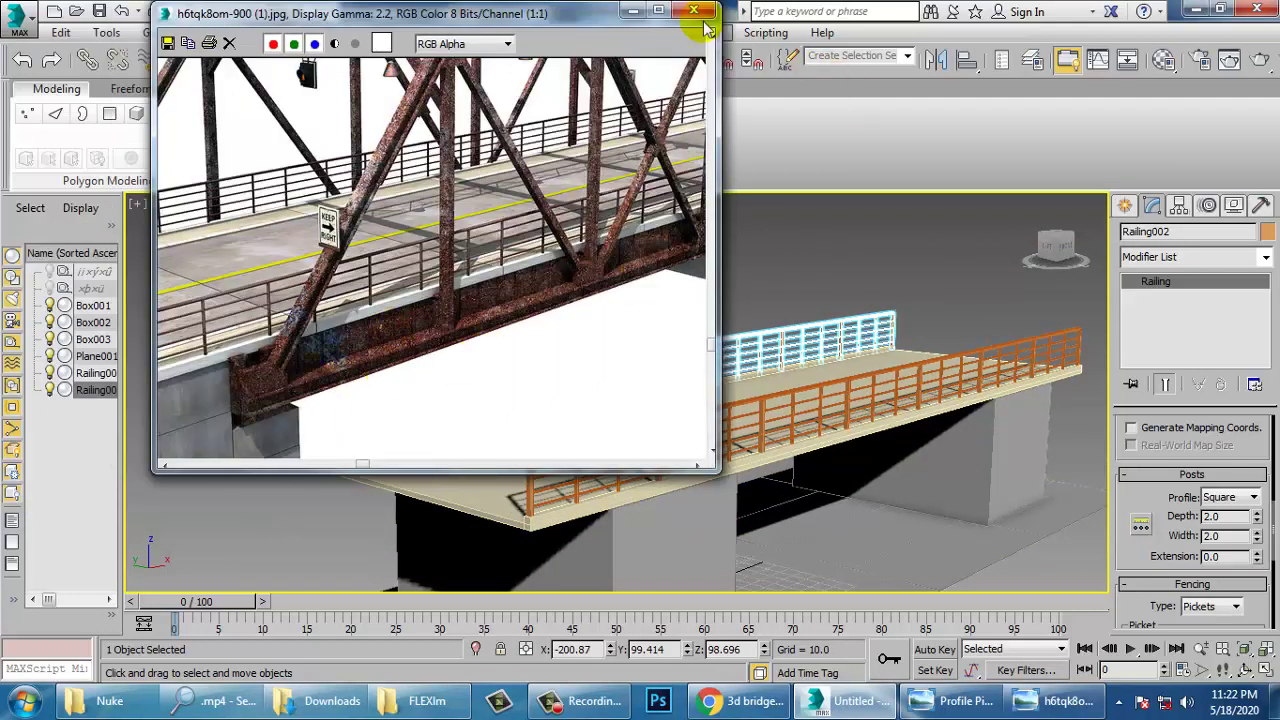
click(633, 12)
Attach the second abutment box to the first so both form one editable poly
alt+drag(870, 420, 803, 366)
click(598, 468)
alt+middle_drag(648, 466, 586, 418)
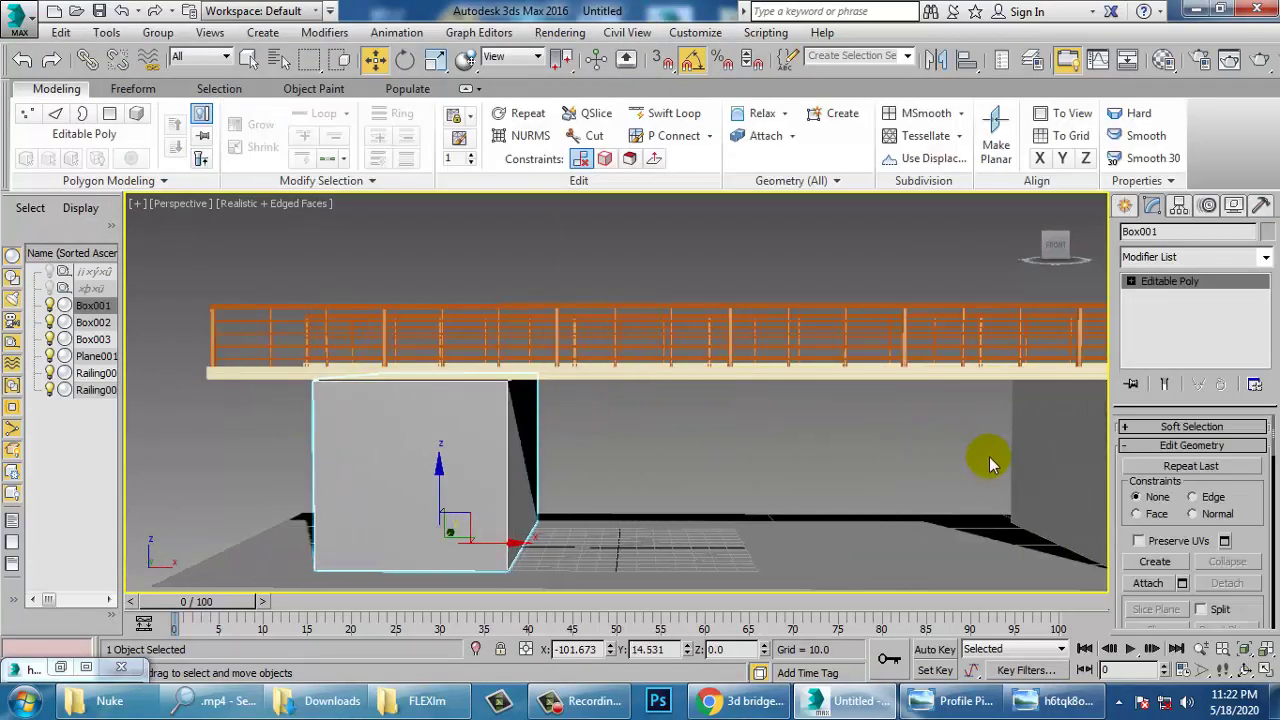
alt+middle_drag(890, 477, 820, 434)
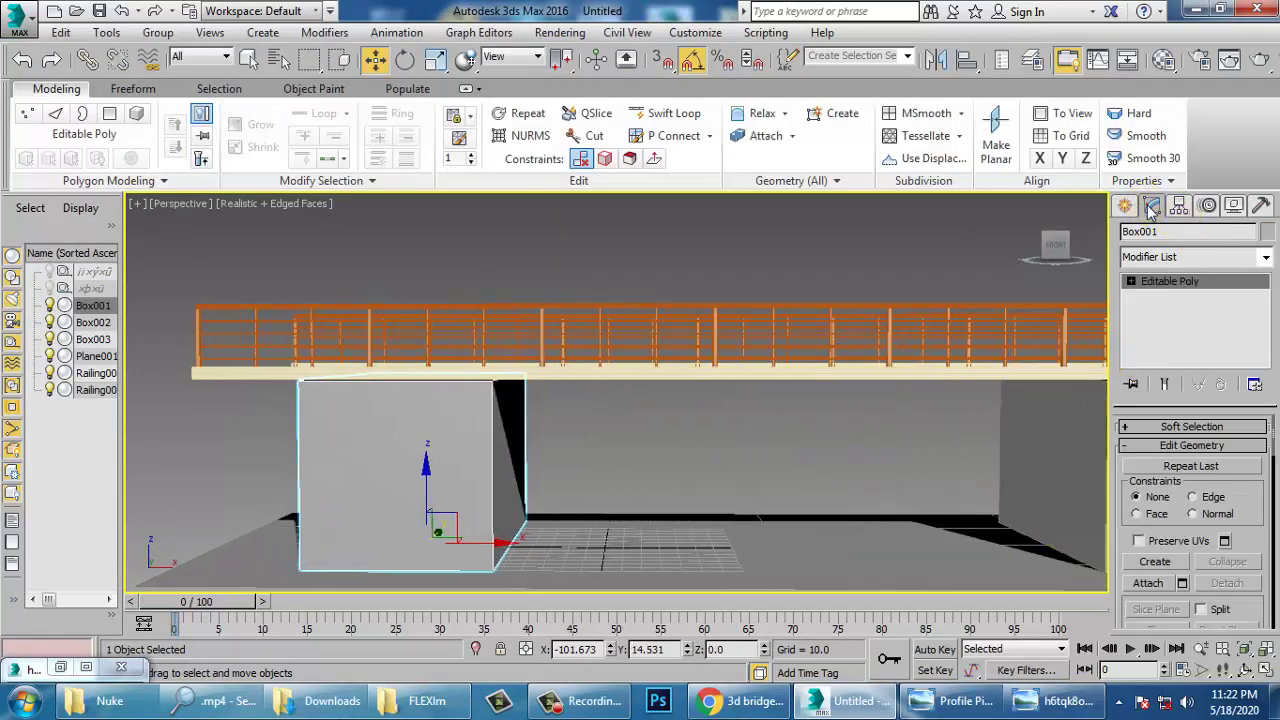
click(1163, 588)
click(1063, 434)
alt+middle_drag(1063, 434, 890, 405)
right_click(1051, 420)
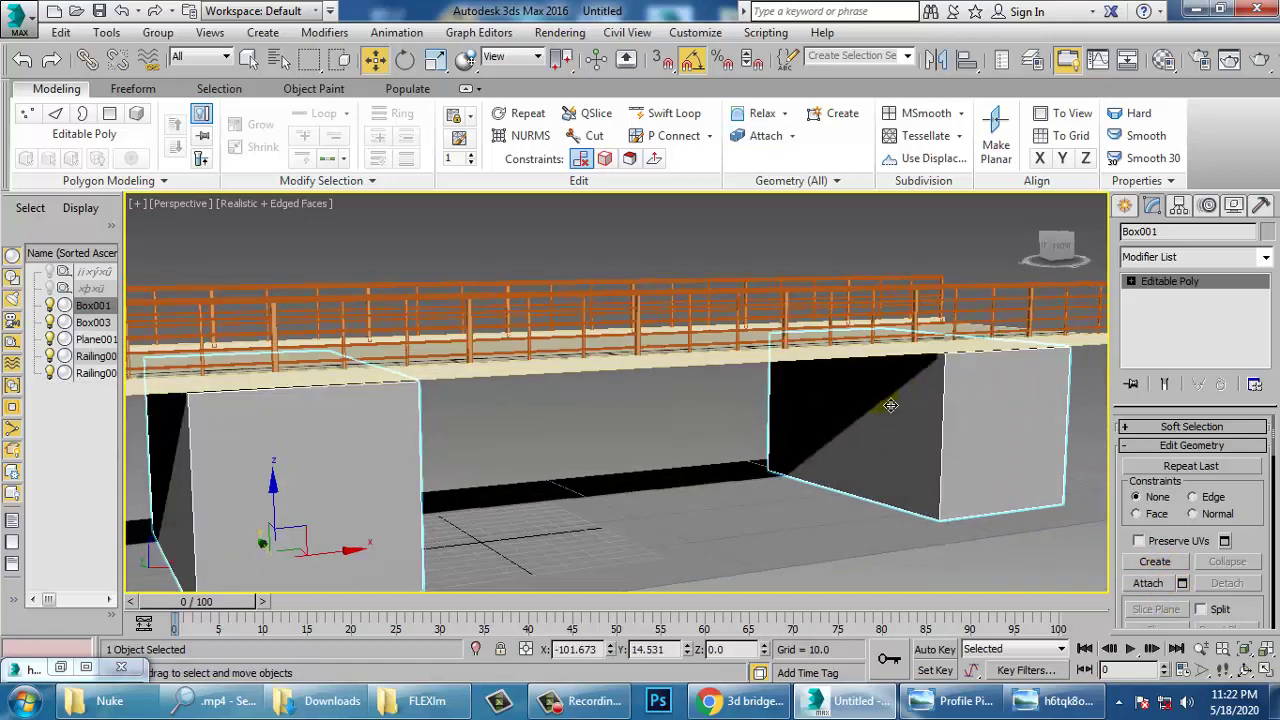
Select all bridge objects and the ground plane and assign them a single grey object color
scroll(890, 405, down, 8)
drag(277, 244, 1228, 598)
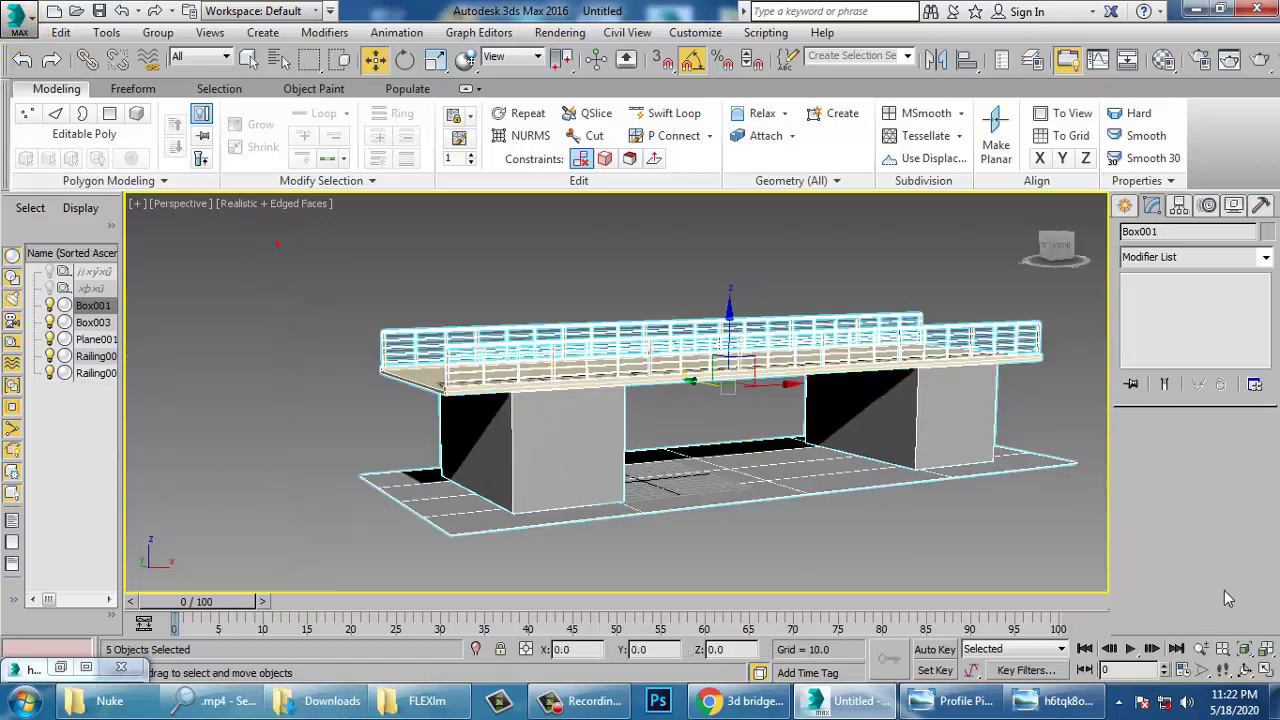
click(1268, 231)
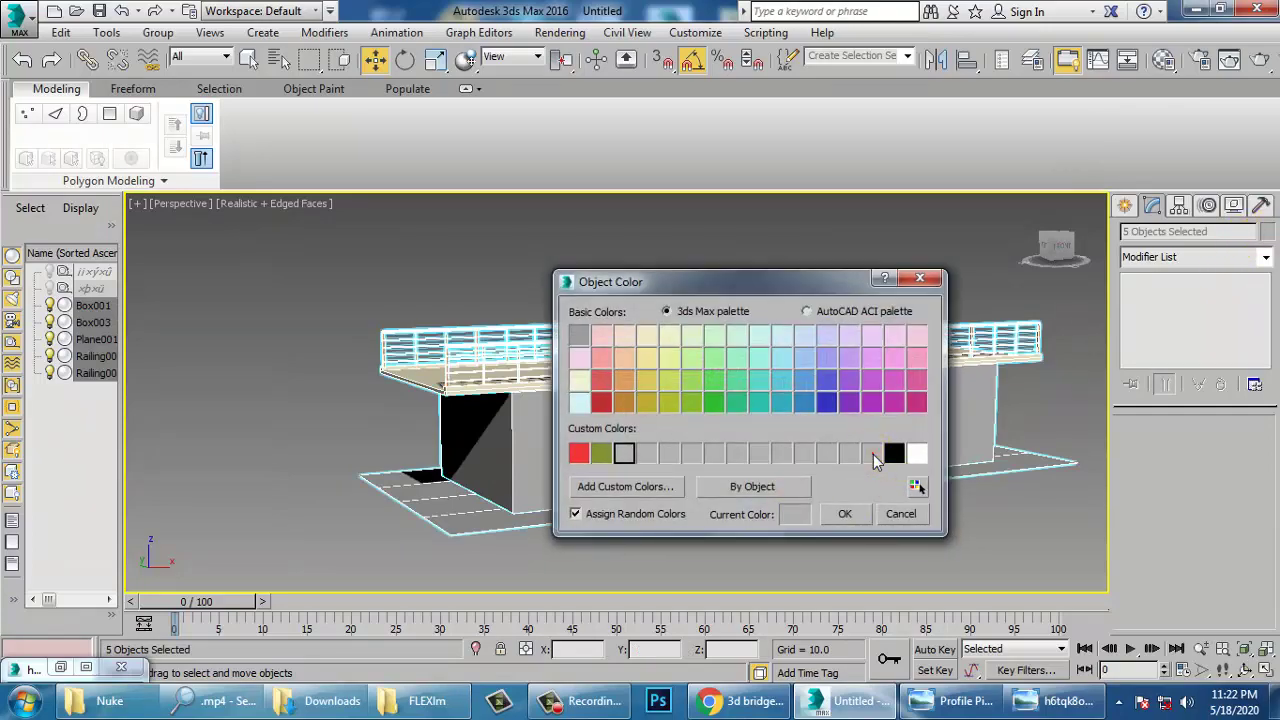
click(855, 515)
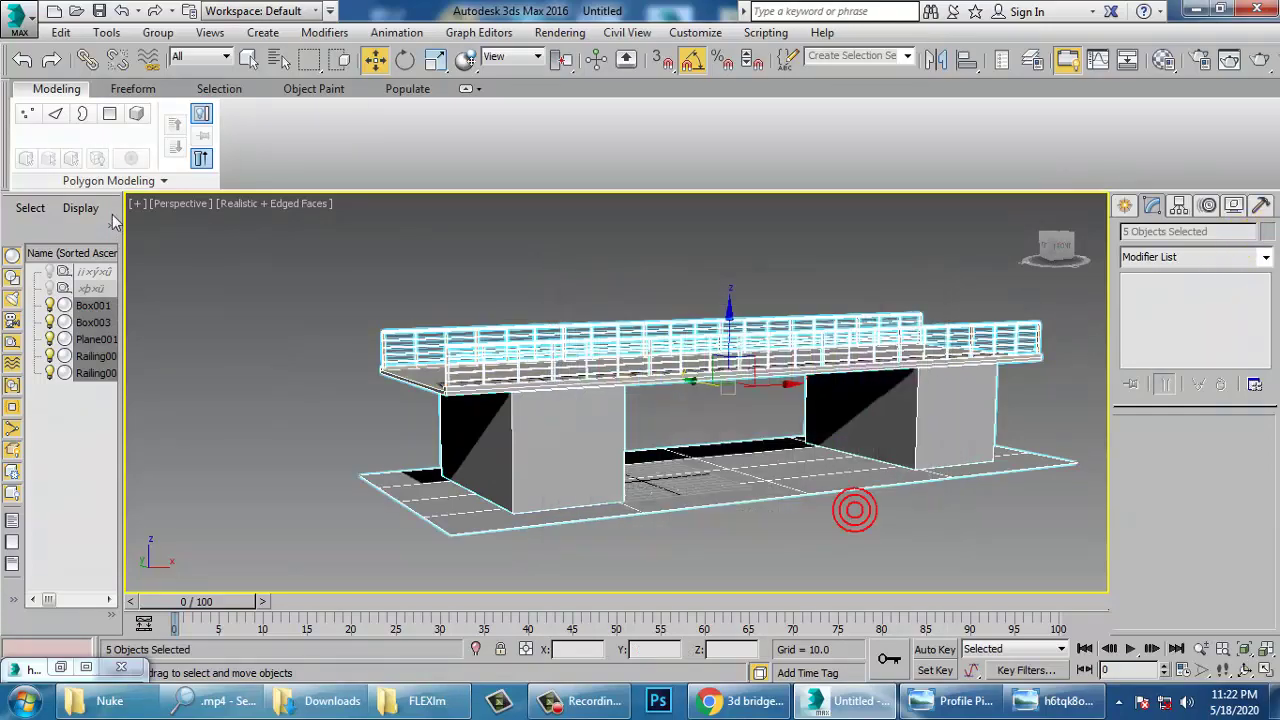
Save the scene to the Desktop as bridge in 3ds Max format
click(18, 18)
click(67, 226)
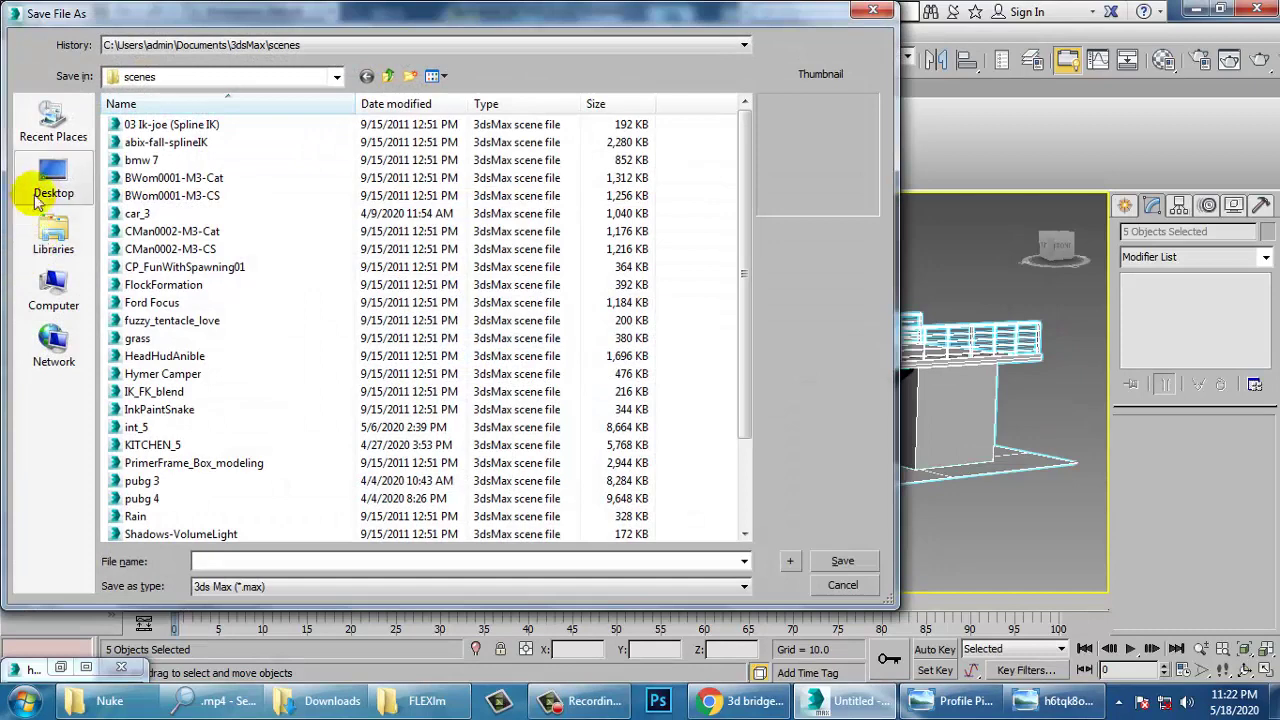
click(50, 176)
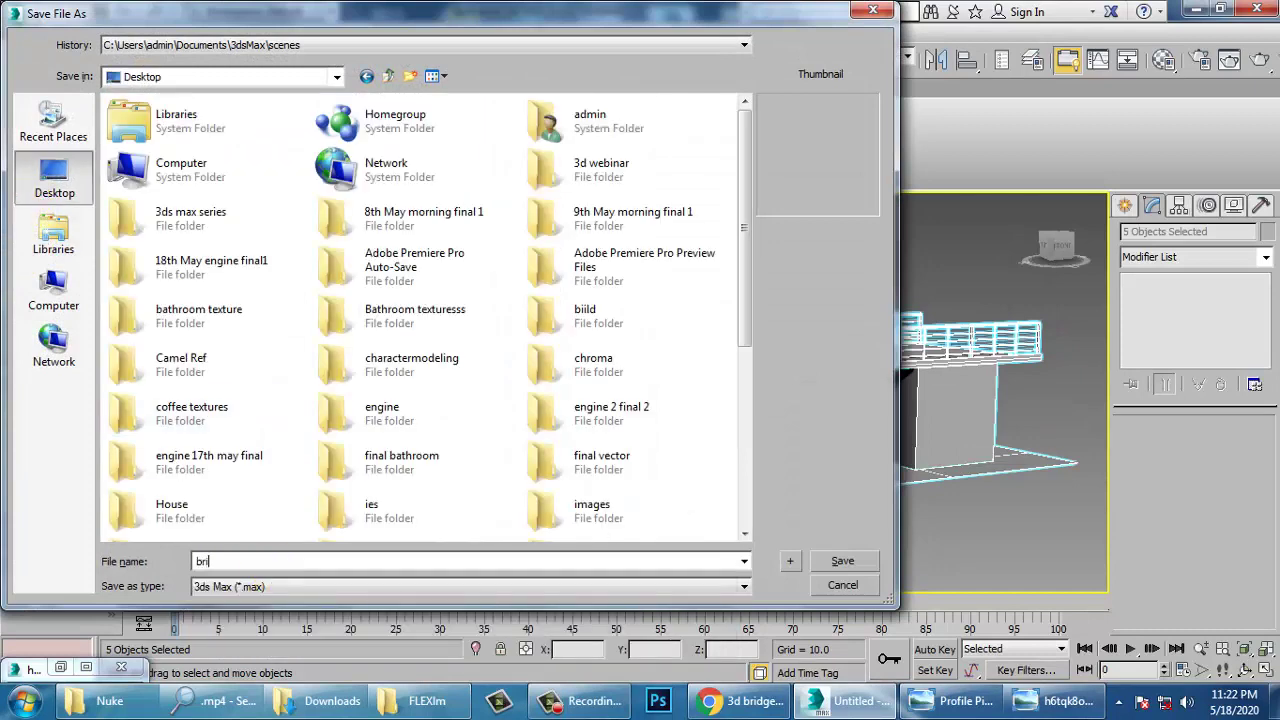
text(bridge)
key(Return)
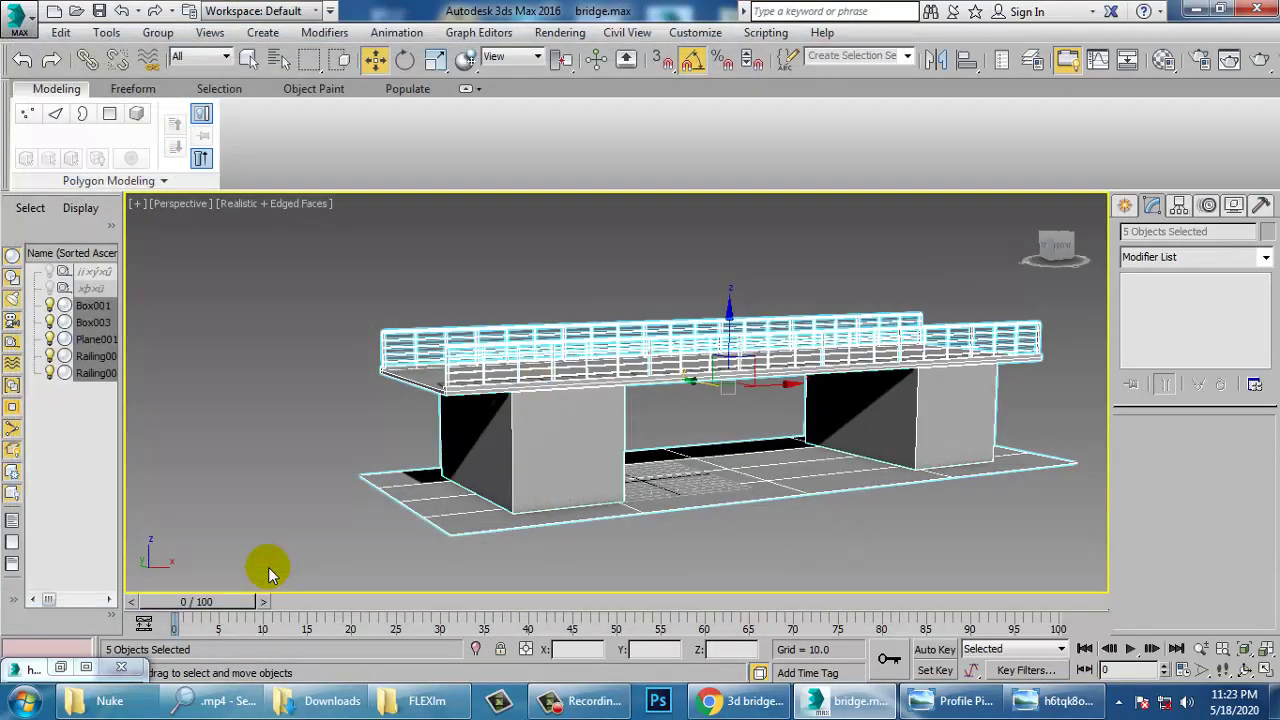
Connect the vertical edges of both abutments with one horizontal segment
click(606, 442)
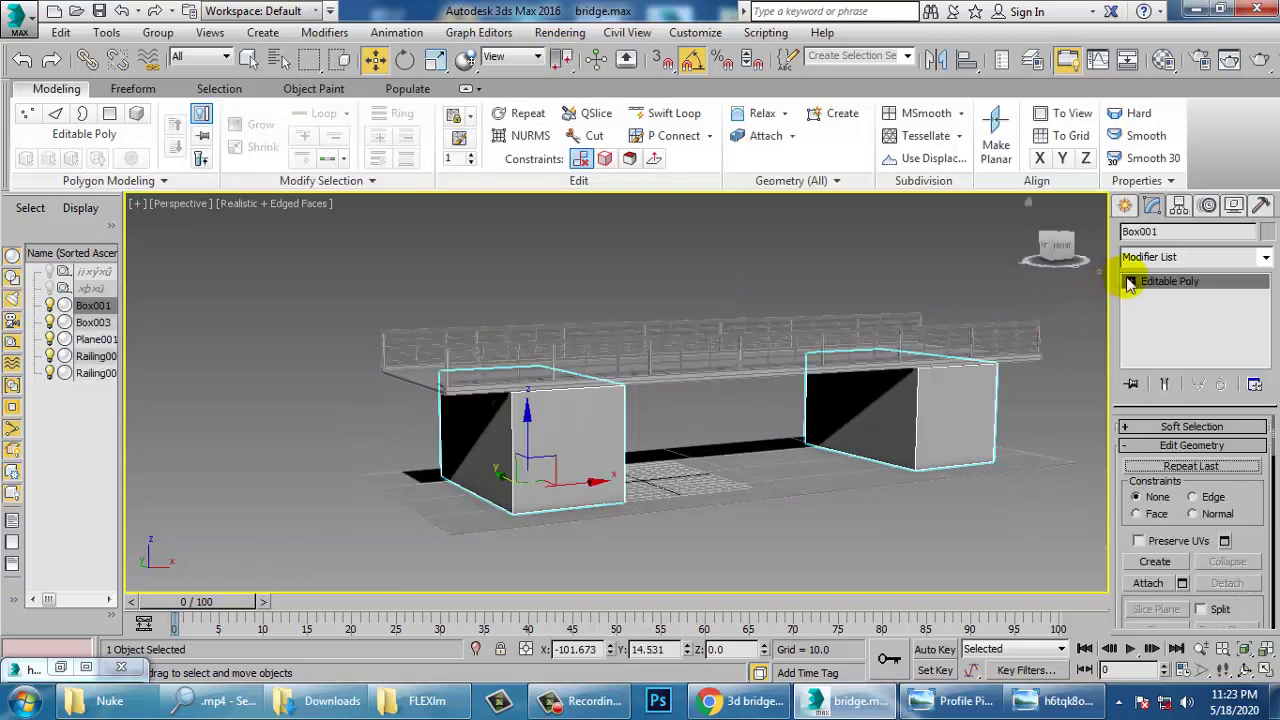
click(1129, 282)
click(1161, 311)
click(625, 452)
key(alt+w)
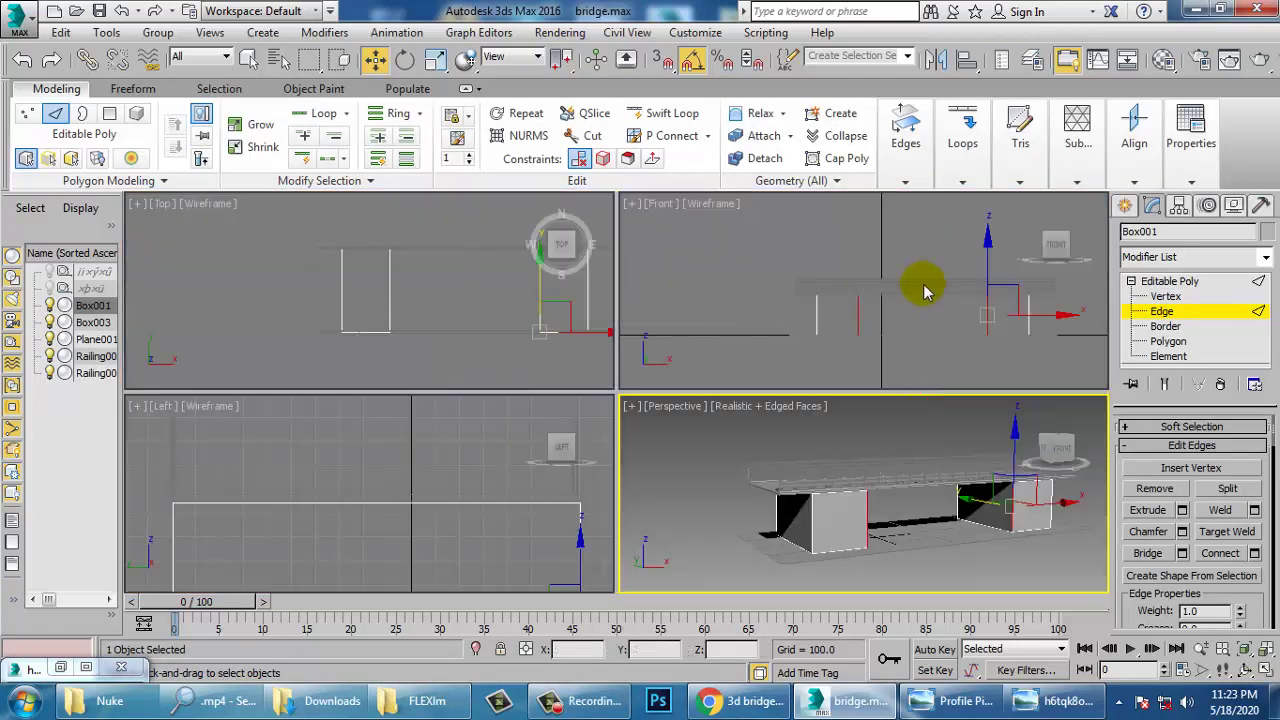
right_click(910, 292)
key(alt+w)
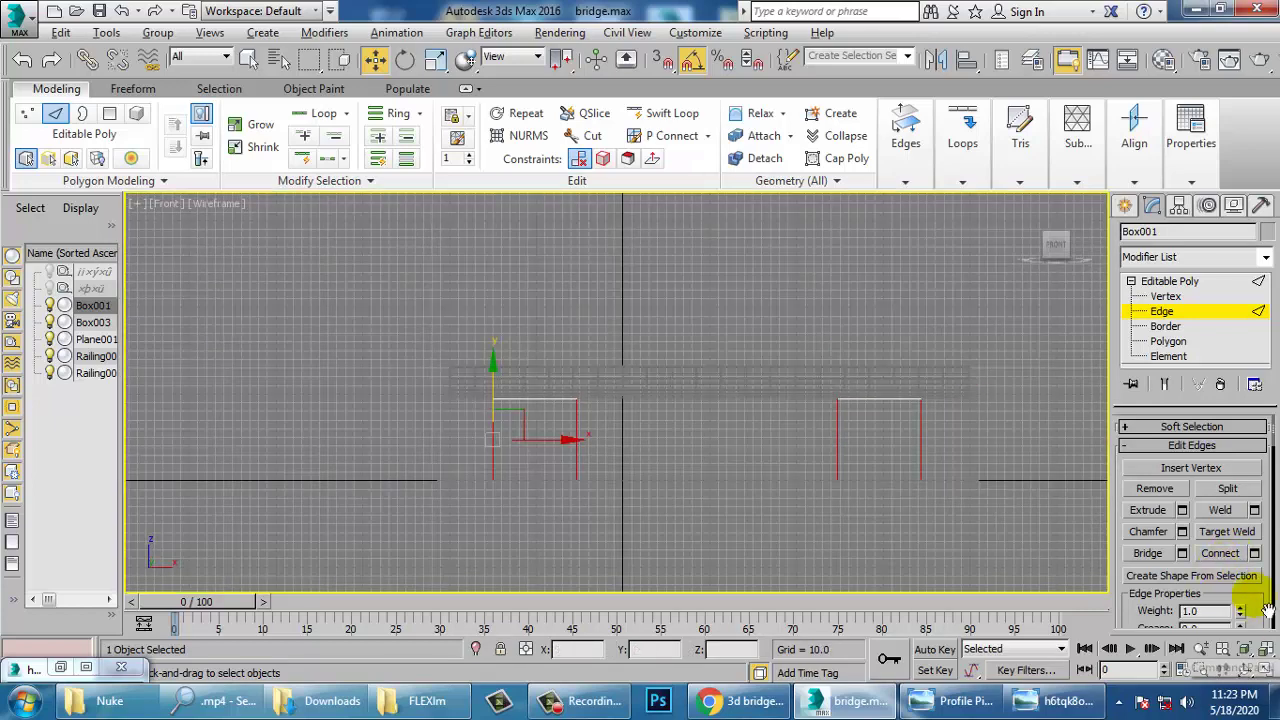
click(1254, 553)
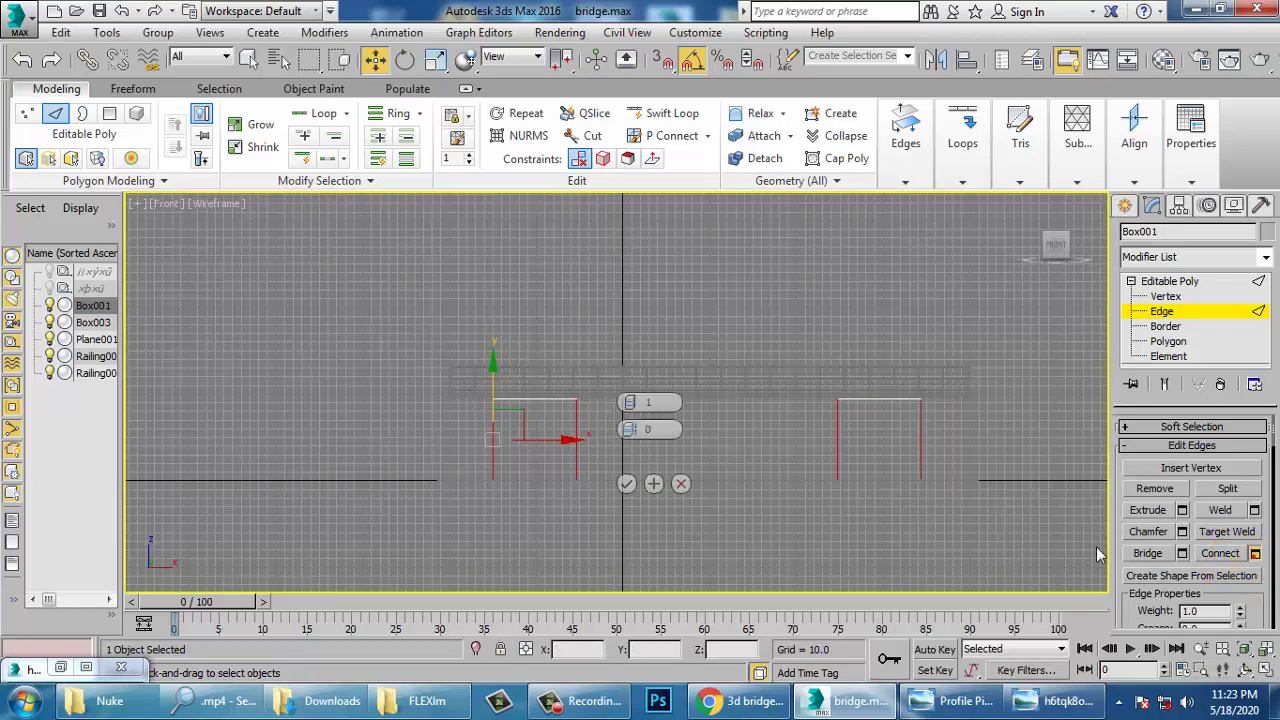
click(631, 484)
Raise the new horizontal edges in the Front view to just below the tops of the abutments
middle_drag(628, 446, 649, 454)
scroll(649, 454, up, 2)
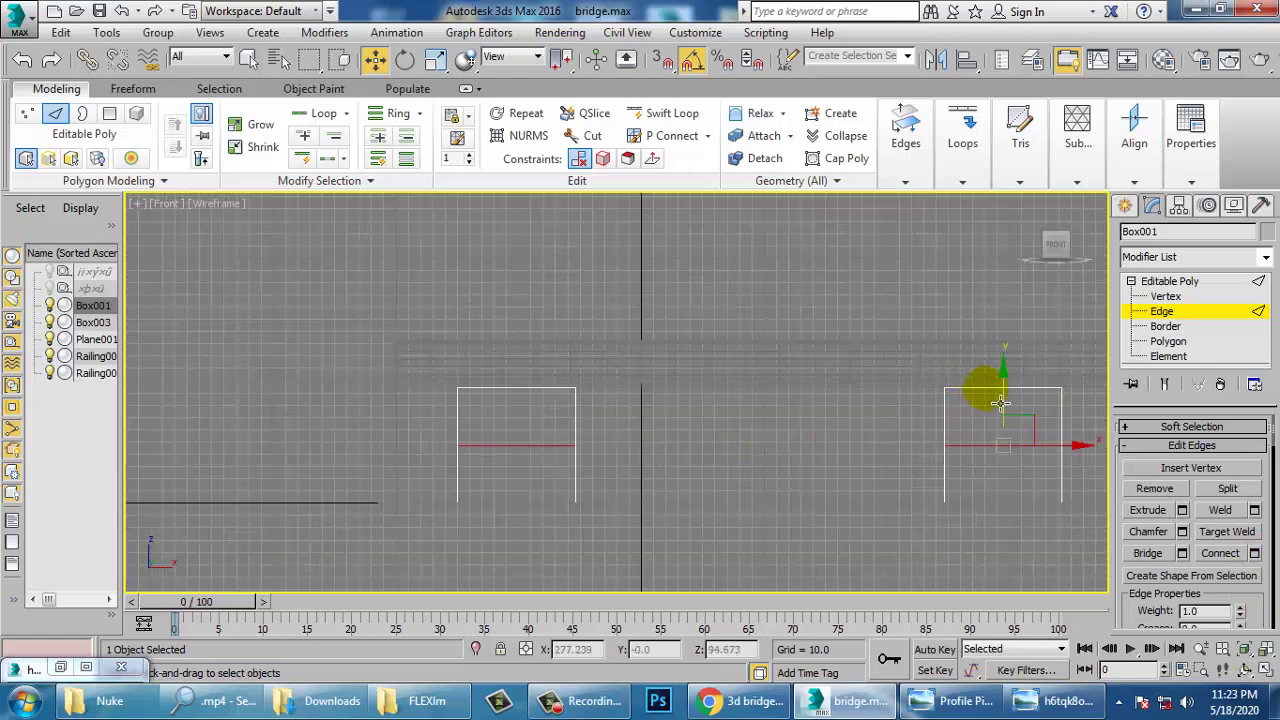
drag(1018, 403, 1018, 364)
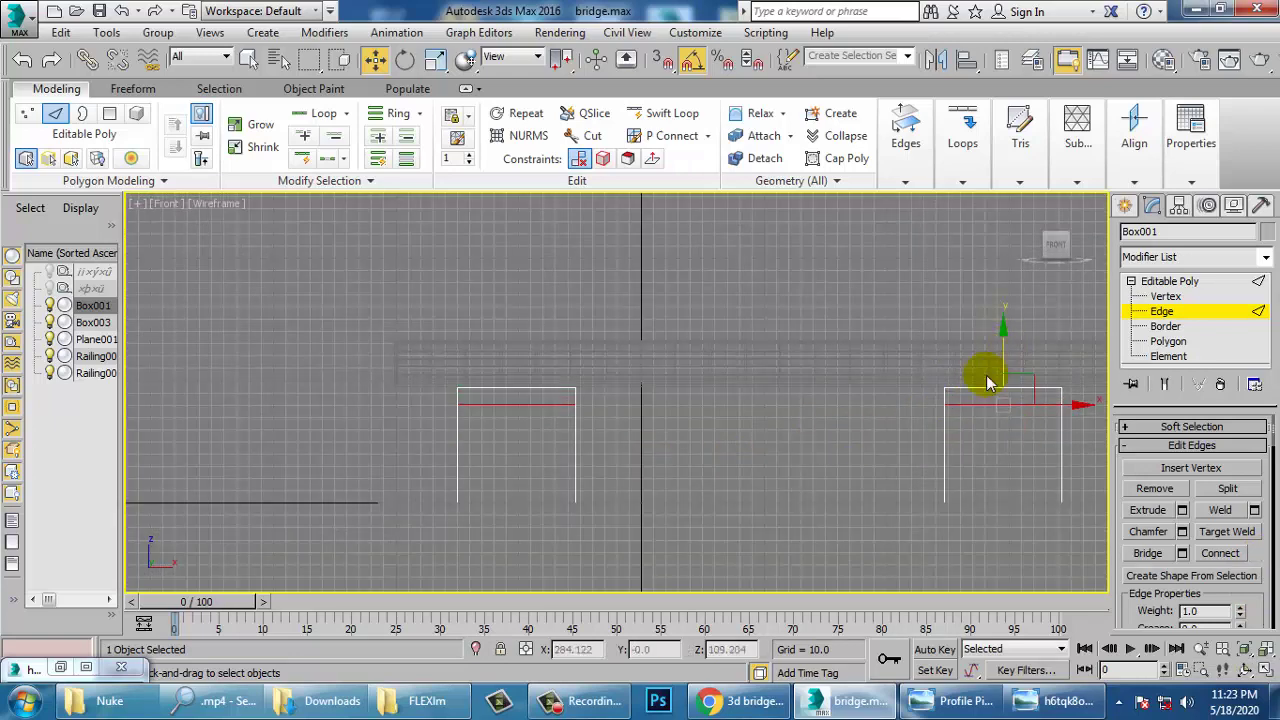
Bridge the facing upper polygons of the two abutments to form a beam under the deck
key(alt+w)
right_click(896, 541)
key(alt+w)
alt+middle_drag(868, 523, 646, 472)
key(4)
alt+middle_drag(660, 414, 730, 439)
click(601, 384)
ctrl+click(850, 368)
click(1147, 531)
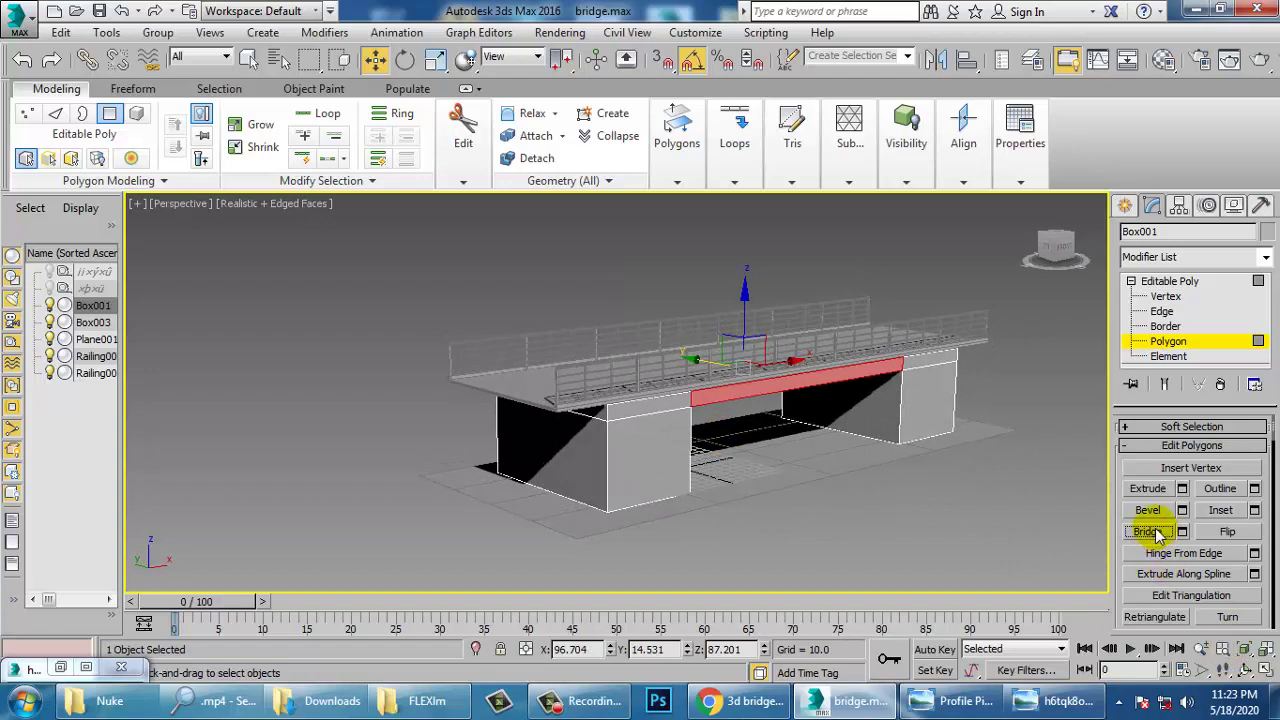
click(943, 529)
scroll(777, 470, up, 5)
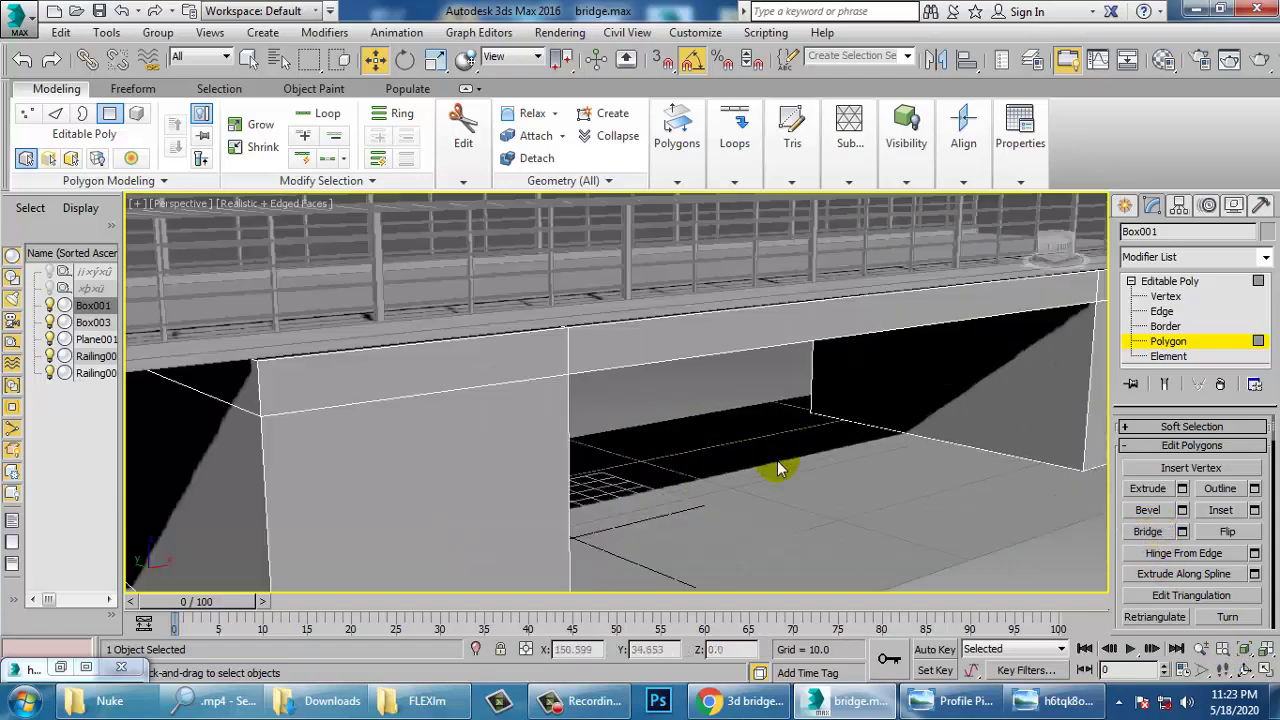
Restore the minimized reference image to examine the lower side girder of the truss
scroll(502, 360, down, 5)
middle_drag(502, 360, 540, 406)
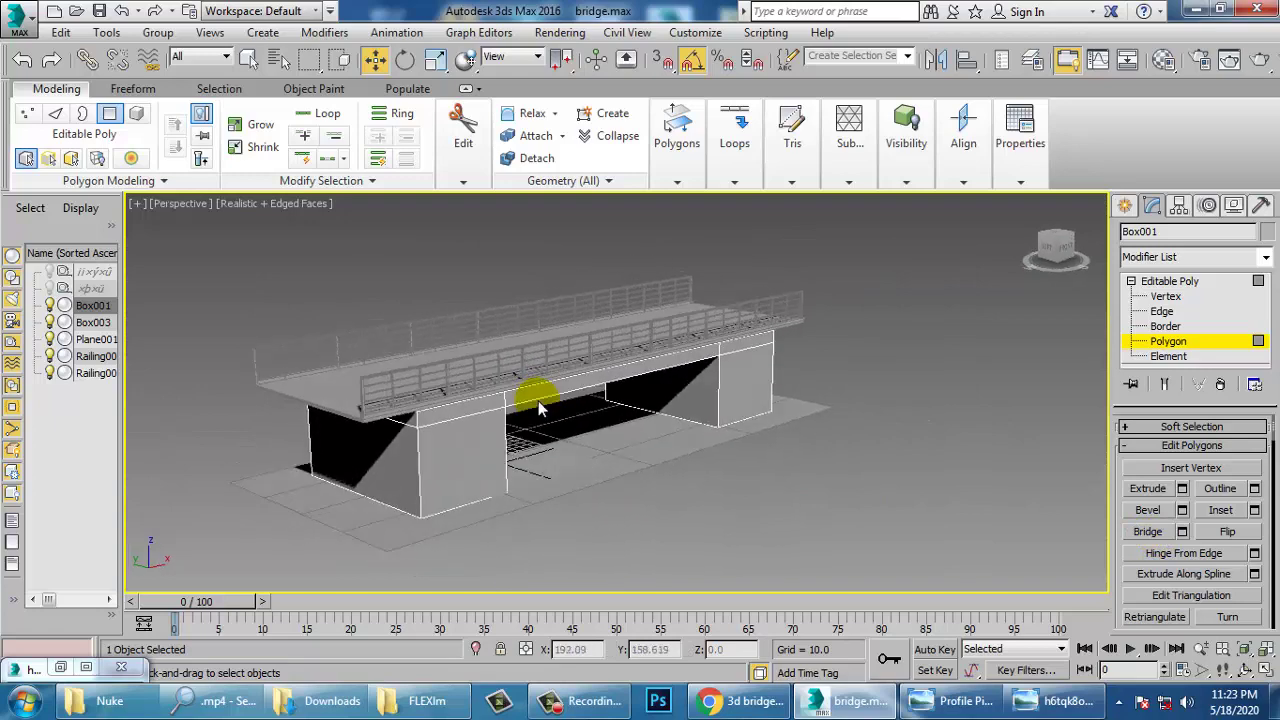
click(55, 672)
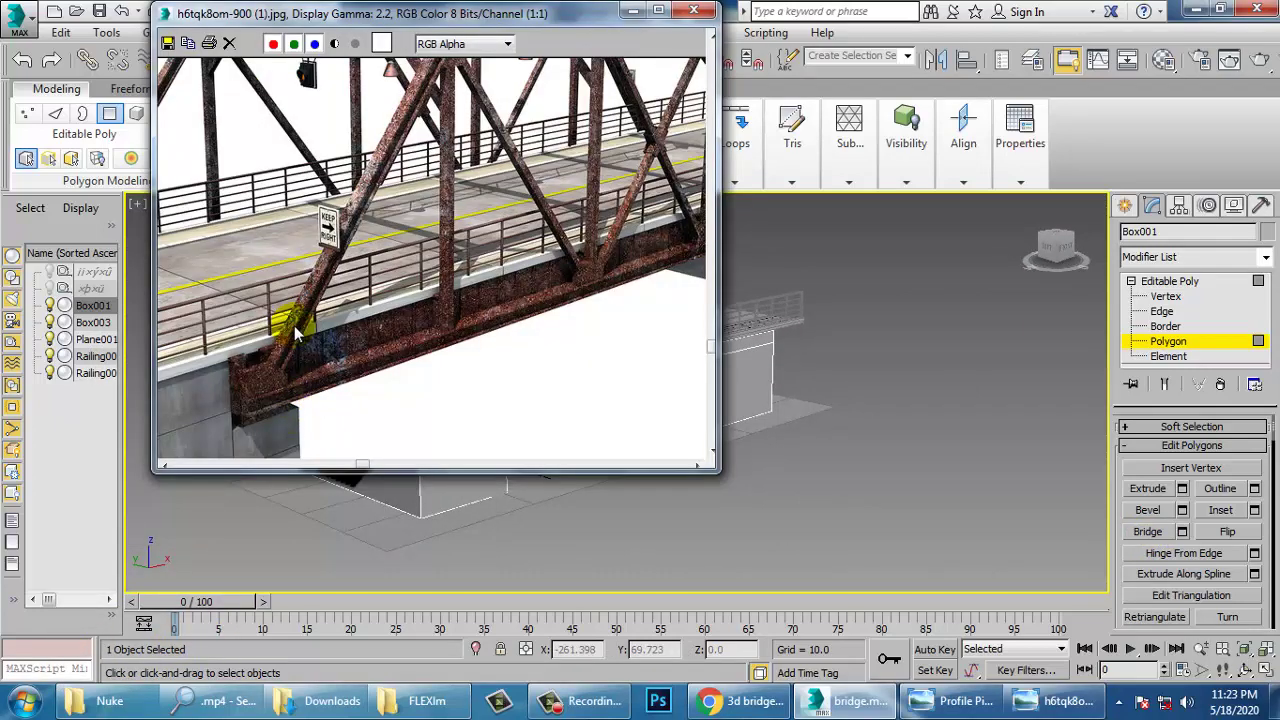
Examine where the side girder rests on the abutment in the reference image, and minimize the image
middle_drag(294, 325, 447, 266)
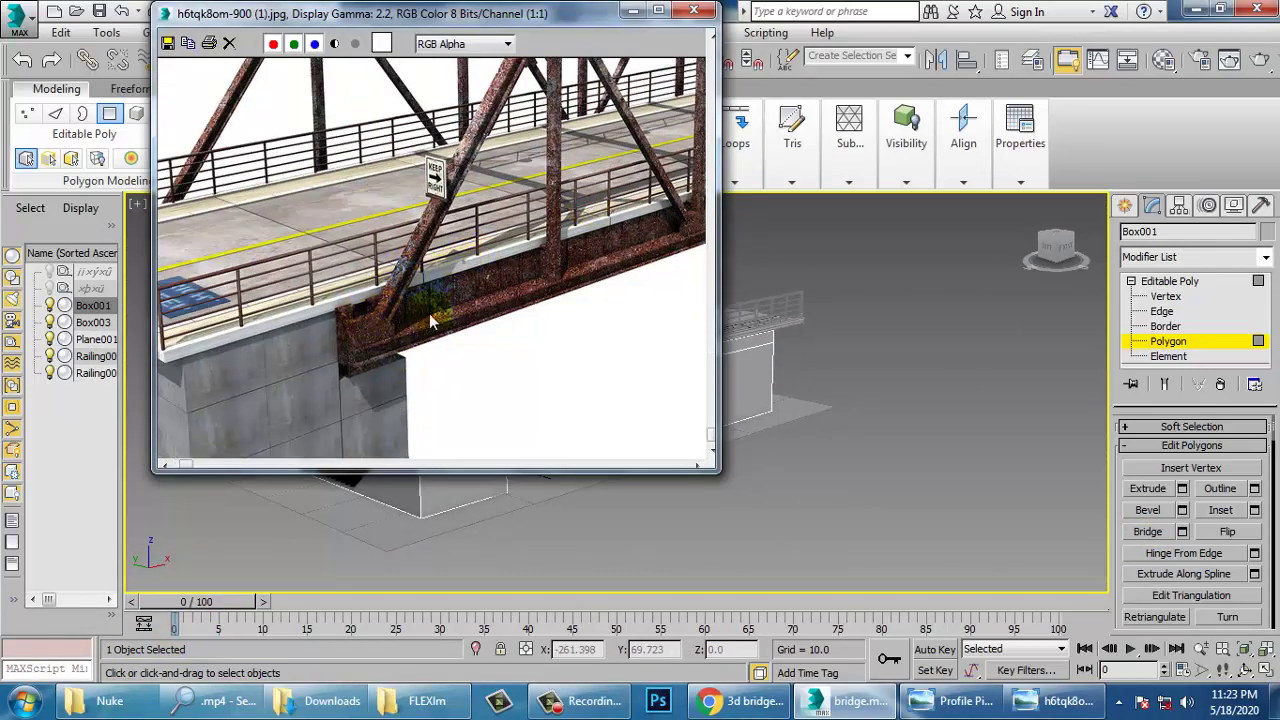
middle_drag(429, 313, 417, 317)
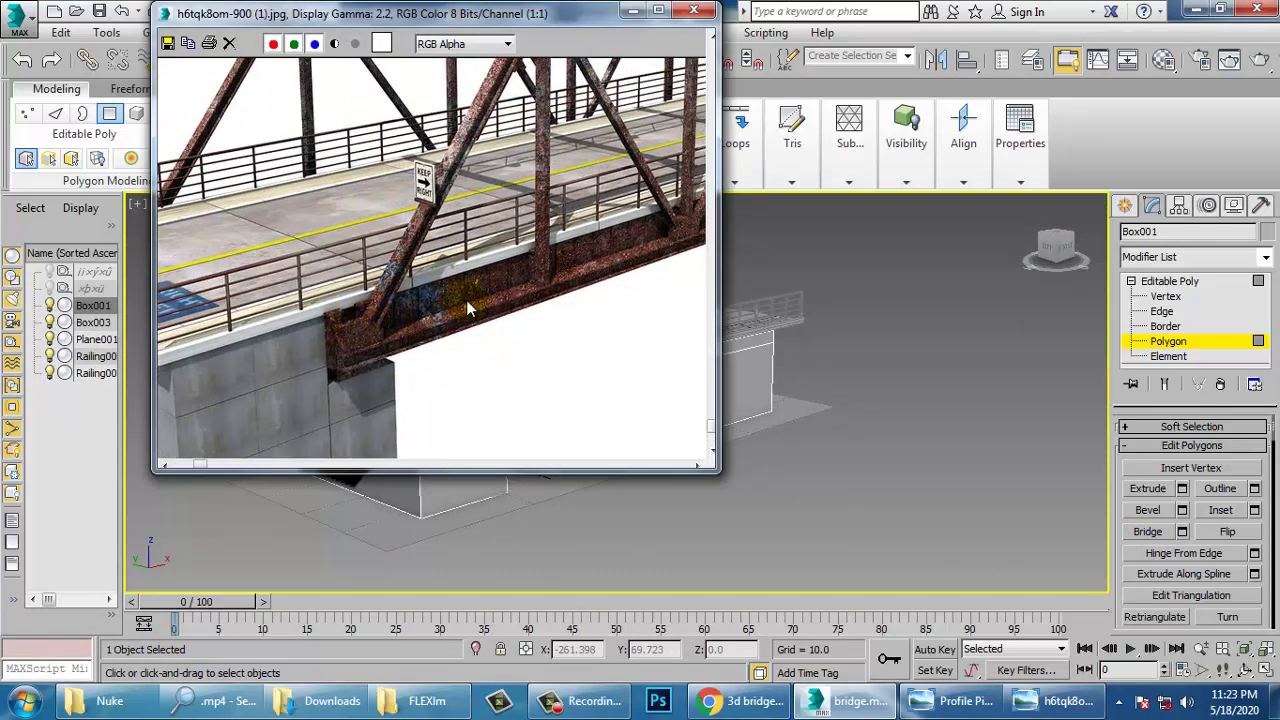
click(633, 12)
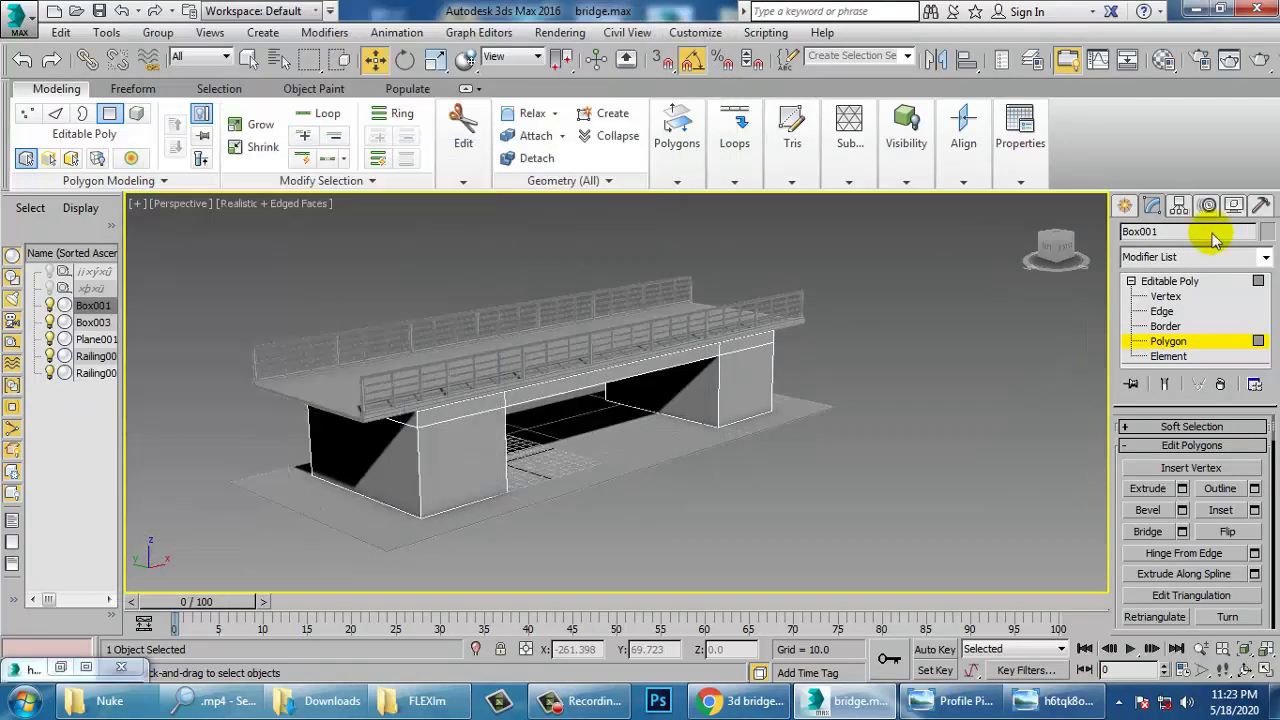
Draw a long, thin standard-primitive box in the Front view along the beam, starting at the left abutment's inner edge and spanning the opening
click(1128, 206)
scroll(734, 400, up, 4)
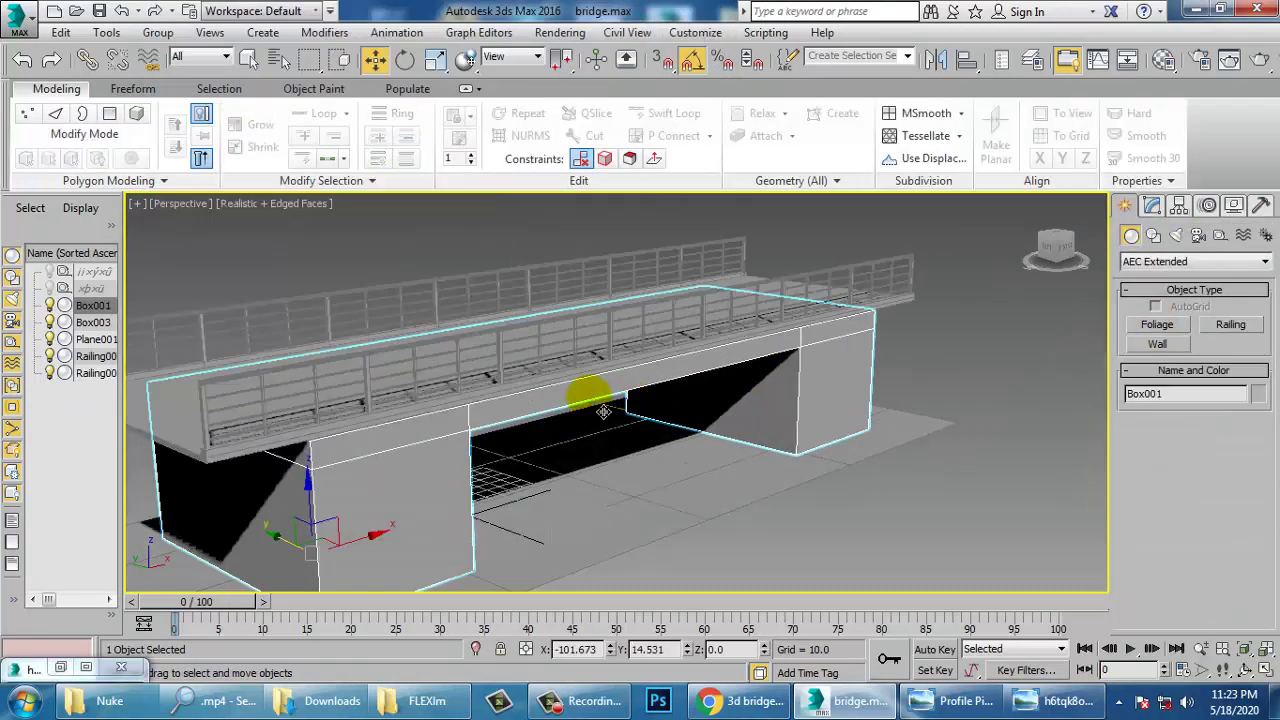
click(1195, 261)
click(1150, 272)
click(1170, 326)
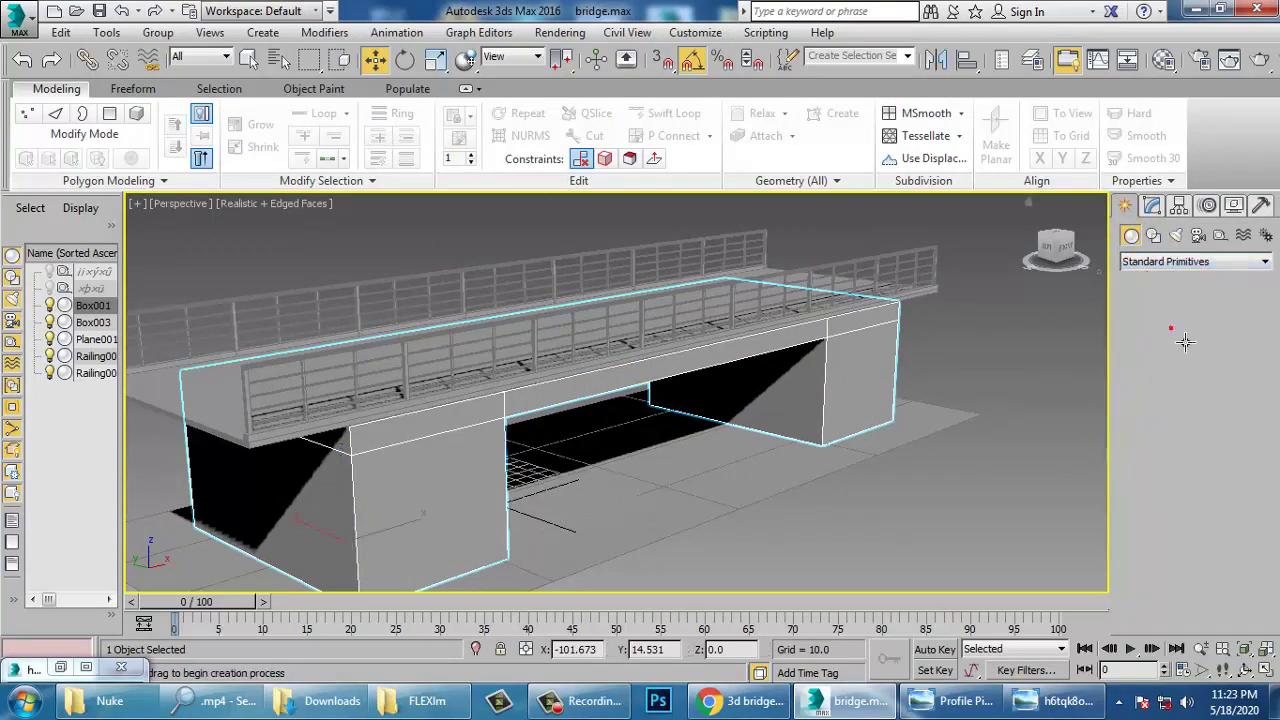
key(alt+w)
right_click(928, 343)
key(alt+w)
scroll(980, 375, up, 2)
middle_drag(484, 398, 511, 384)
scroll(511, 384, down, 1)
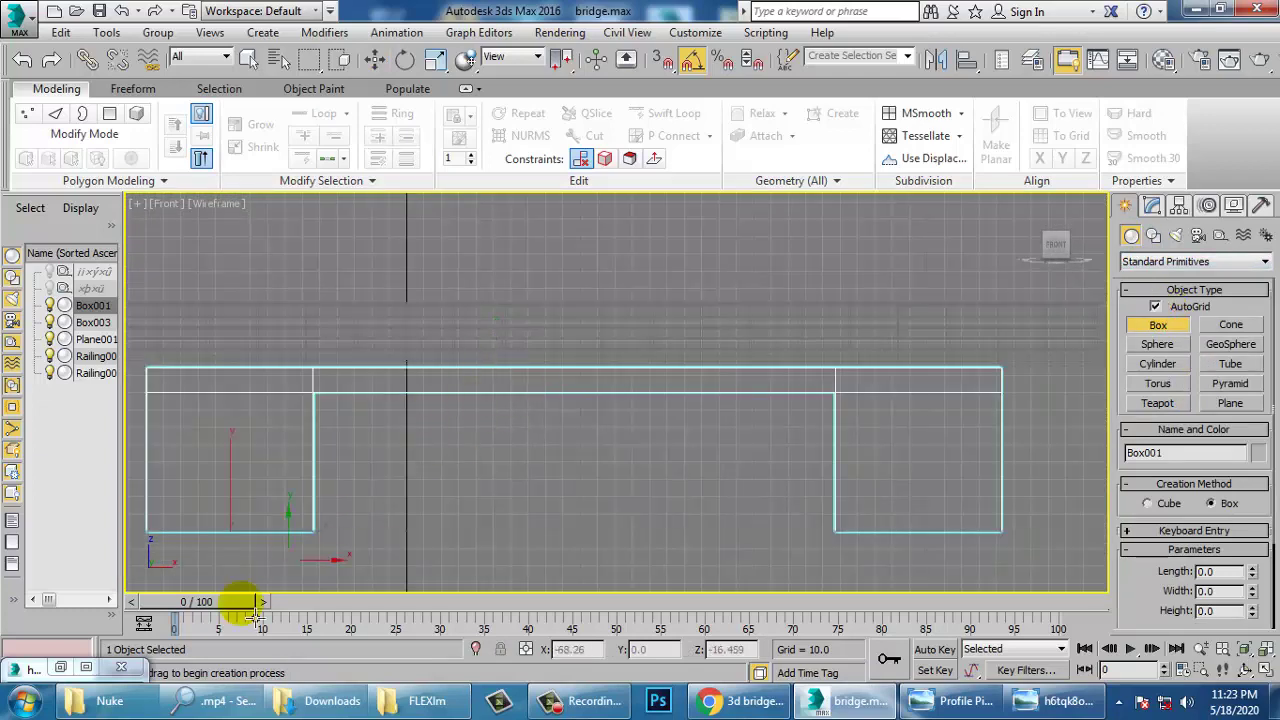
click(85, 668)
click(86, 669)
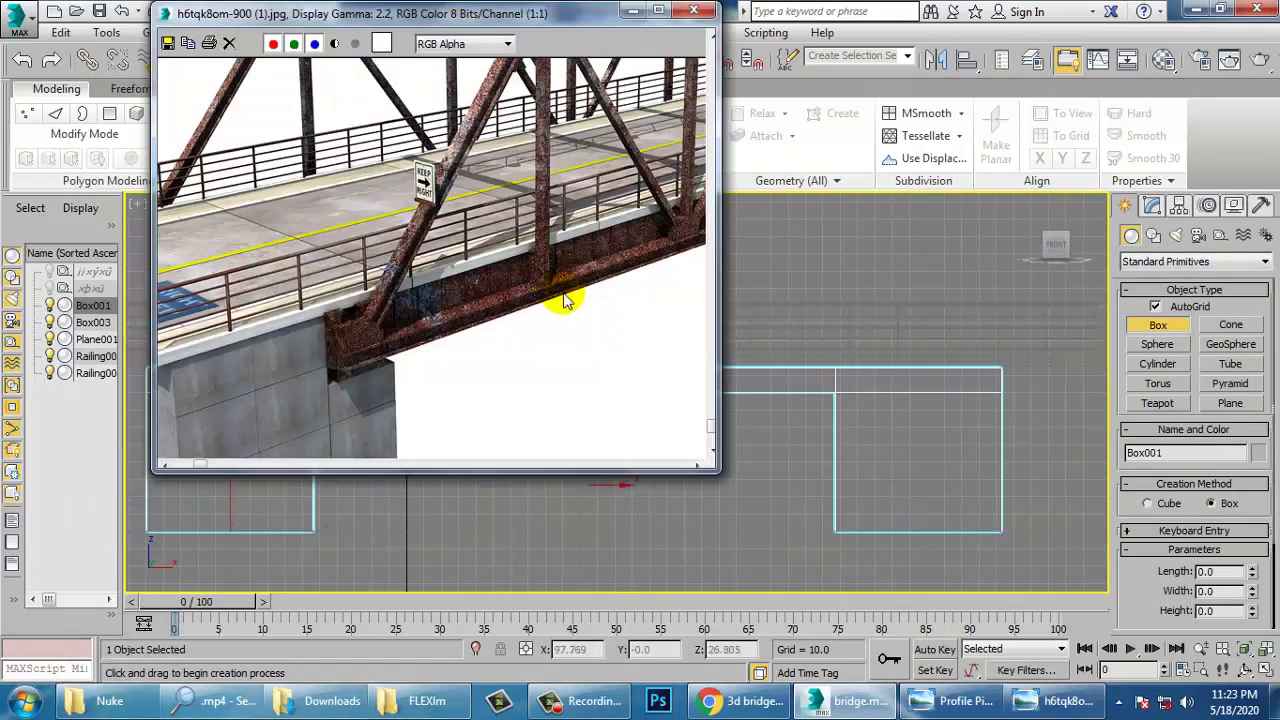
click(637, 15)
middle_drag(498, 390, 542, 386)
drag(359, 376, 1013, 401)
click(1003, 388)
Move the new box outward in the Perspective view to the near side of the bridge, in front of the abutments
key(w)
key(alt+w)
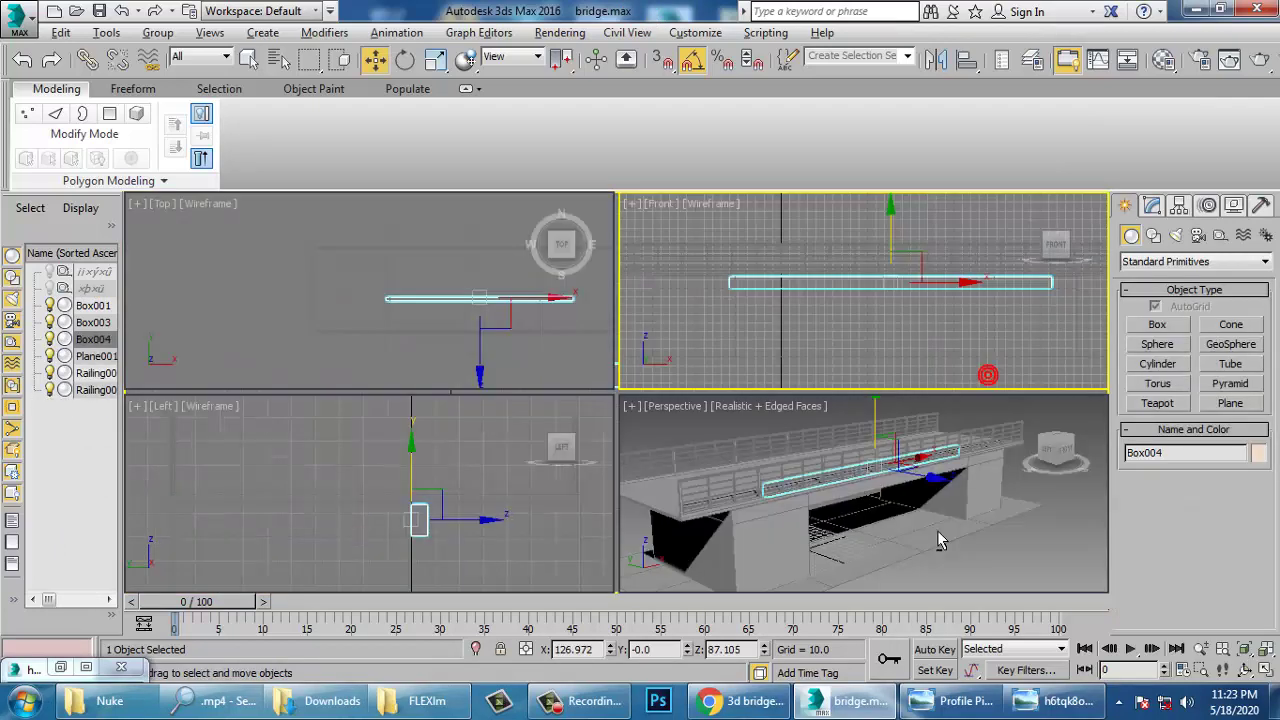
right_click(937, 540)
key(alt+w)
key(z)
mouse_move(650, 442)
alt+middle_down()
mouse_move(626, 457)
mouse_move(655, 452)
alt+middle_up()
drag(612, 389, 711, 435)
alt+middle_drag(711, 435, 701, 459)
Scale the box thinner across the bridge's width and place it against the beam's outer face
key(r)
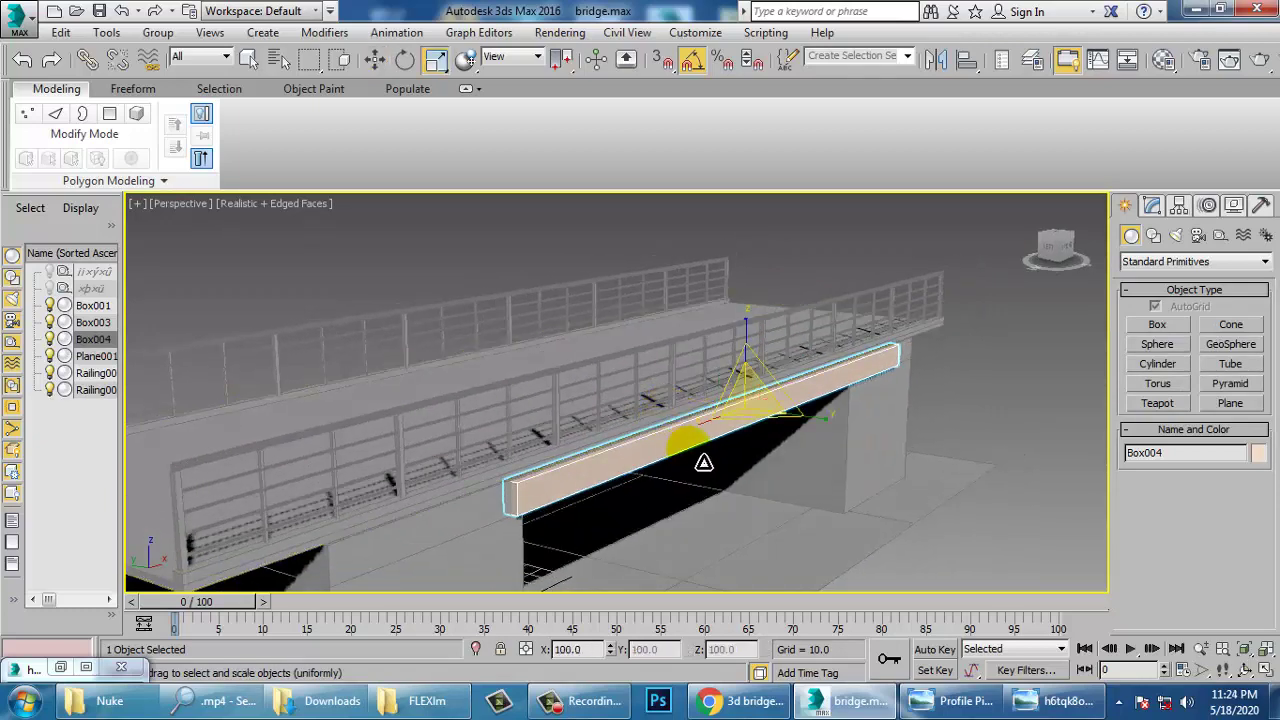
drag(832, 435, 766, 432)
key(w)
alt+middle_drag(623, 430, 778, 413)
drag(778, 413, 809, 440)
alt+middle_drag(809, 440, 729, 371)
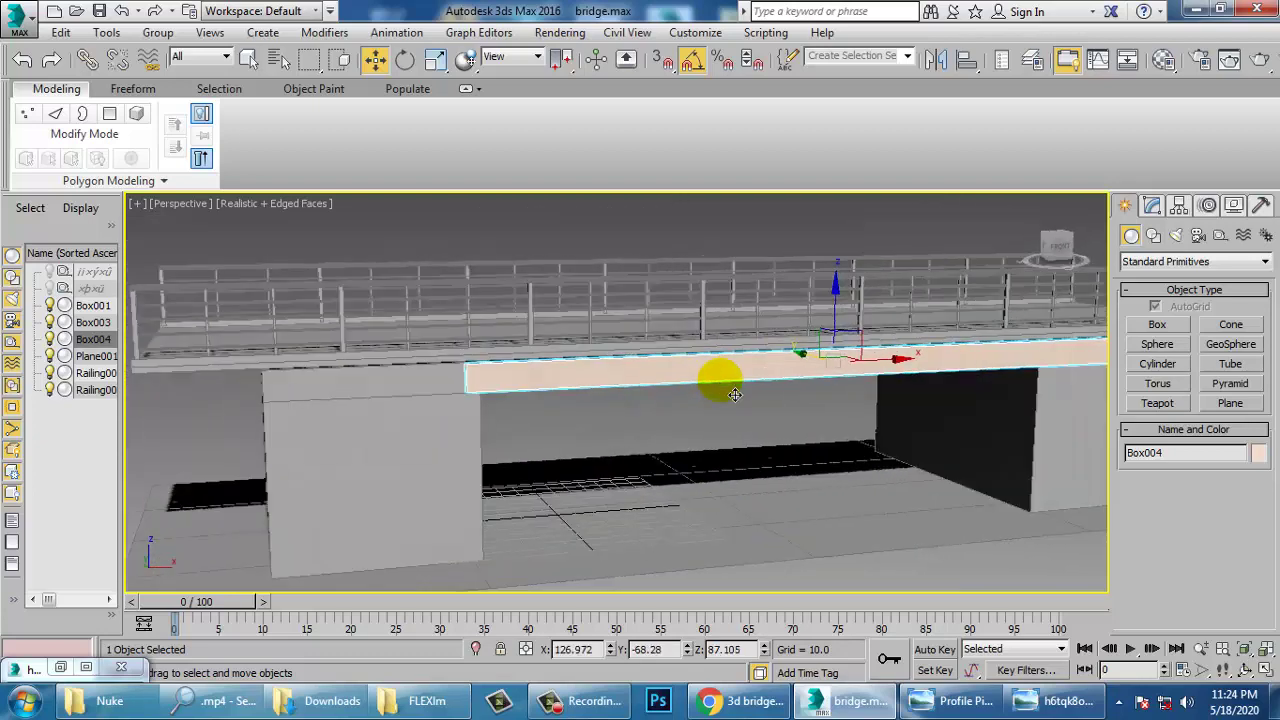
Check the girder's profile in the reference image and convert the box to an Editable Poly
click(59, 670)
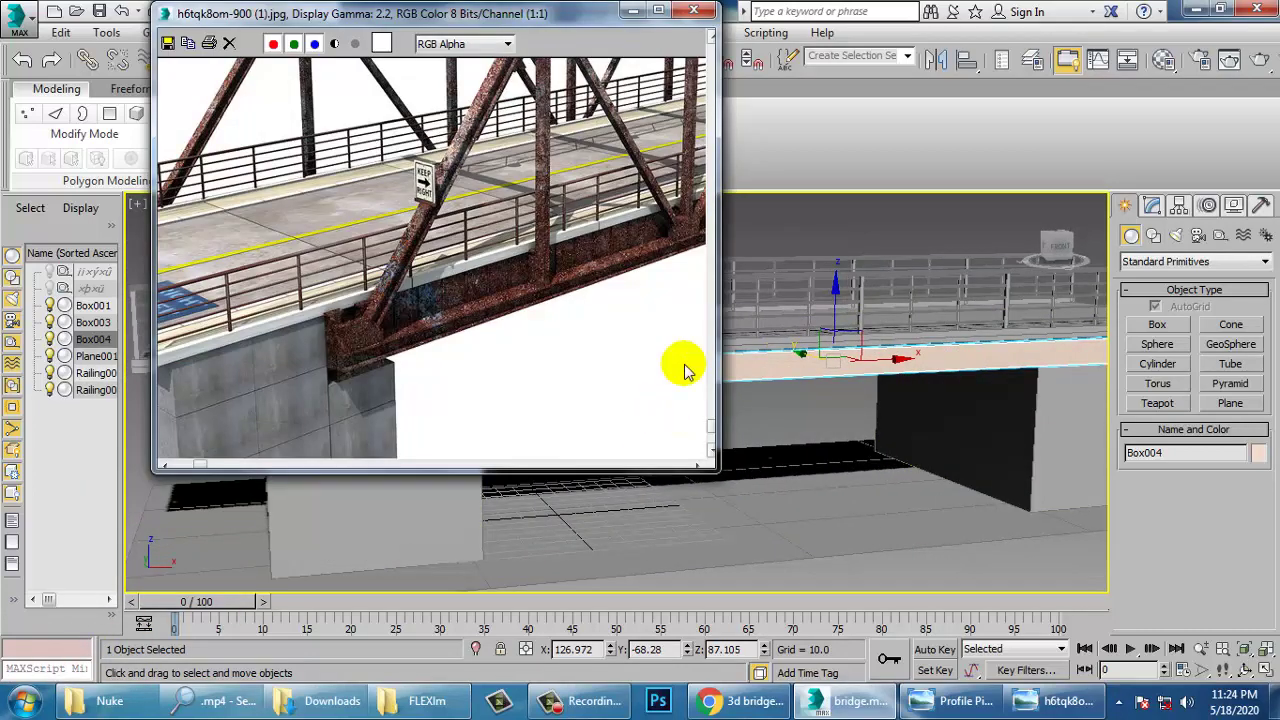
click(631, 12)
click(70, 668)
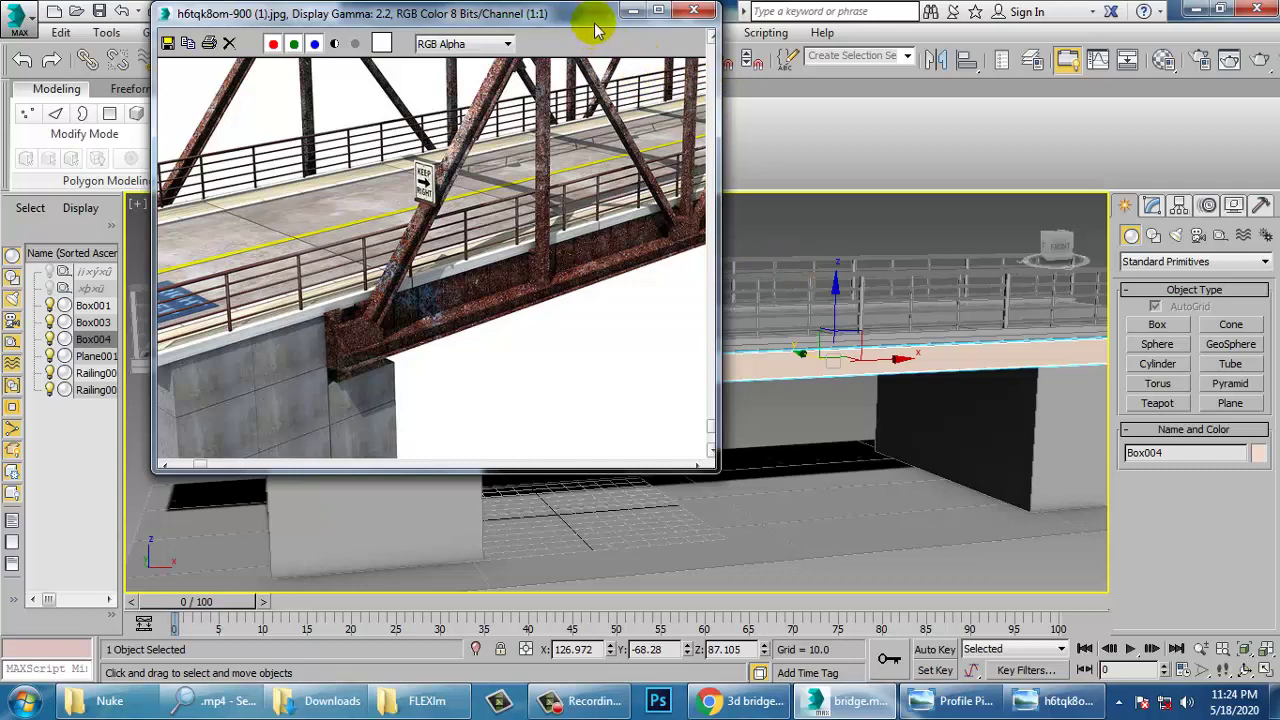
click(631, 12)
mouse_move(862, 509)
alt+middle_down()
mouse_move(882, 511)
mouse_move(831, 494)
mouse_move(855, 489)
alt+middle_up()
scroll(850, 505, up, 3)
right_click(455, 343)
mouse_move(530, 527)
click(657, 543)
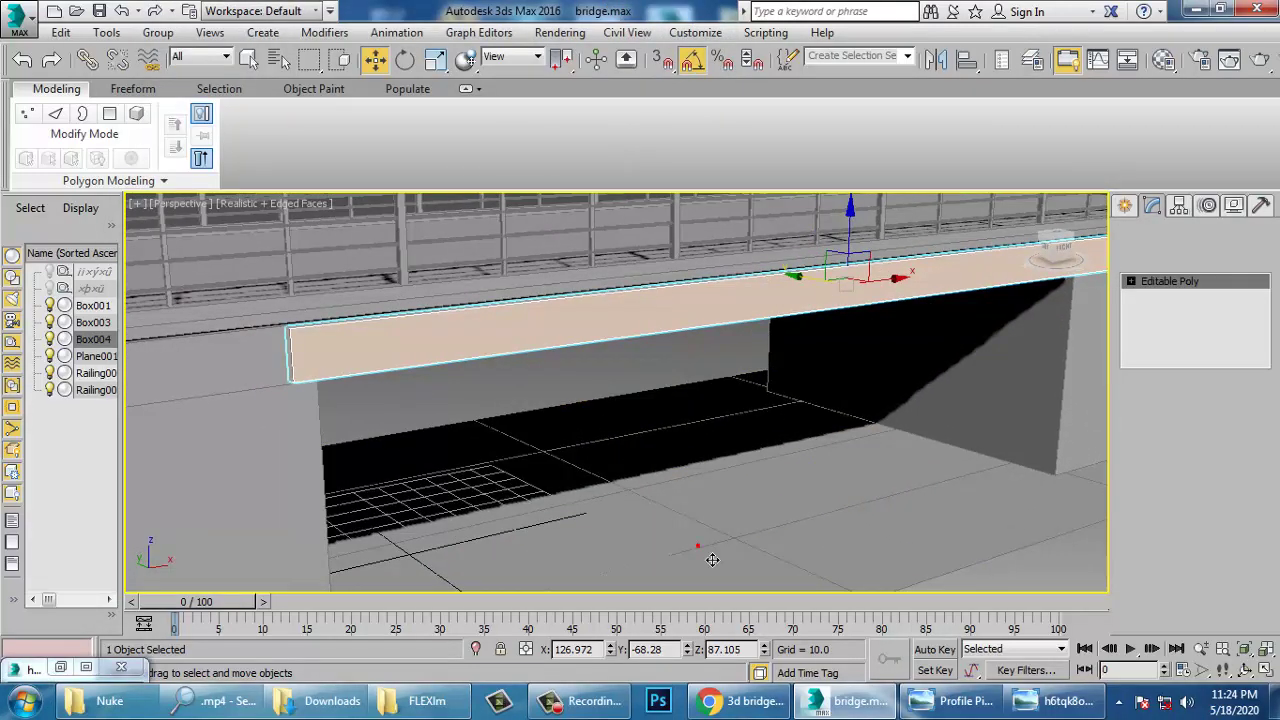
Add two lengthwise edge loops to the girder with Swift Loop and lower the upper loop slightly
click(668, 113)
click(300, 368)
click(294, 367)
key(w)
alt+middle_drag(428, 398, 526, 411)
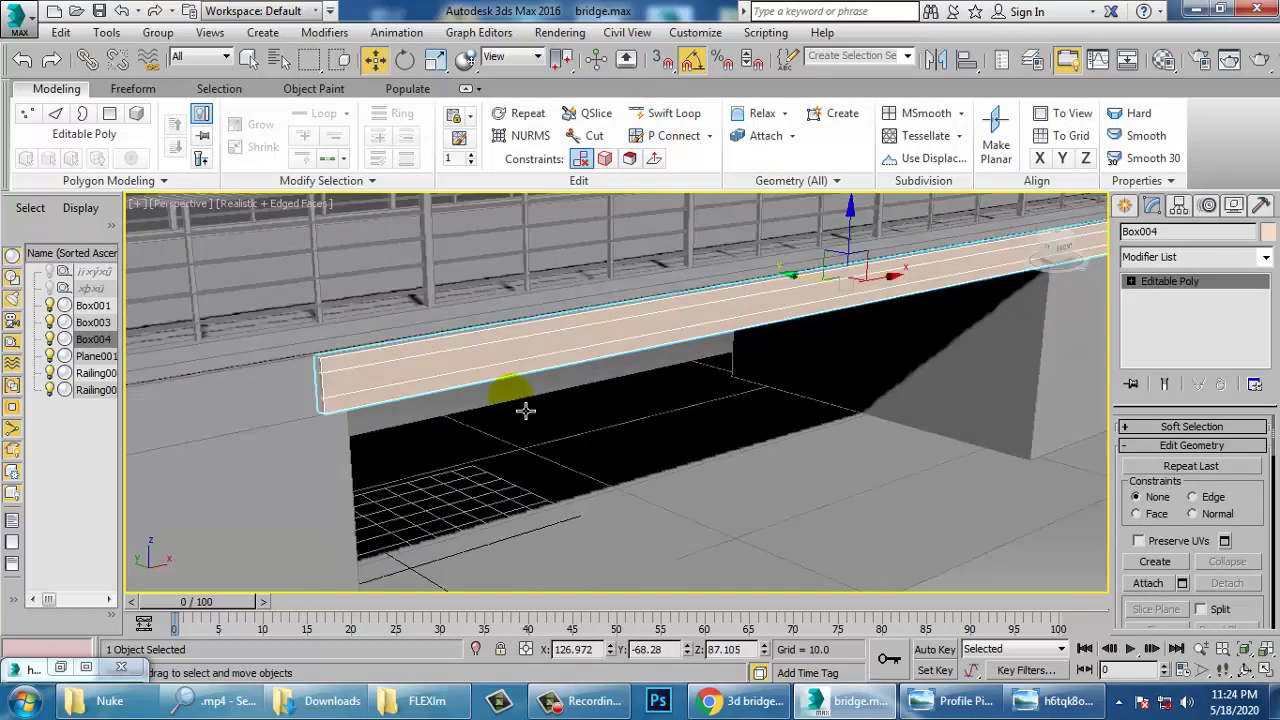
click(397, 400)
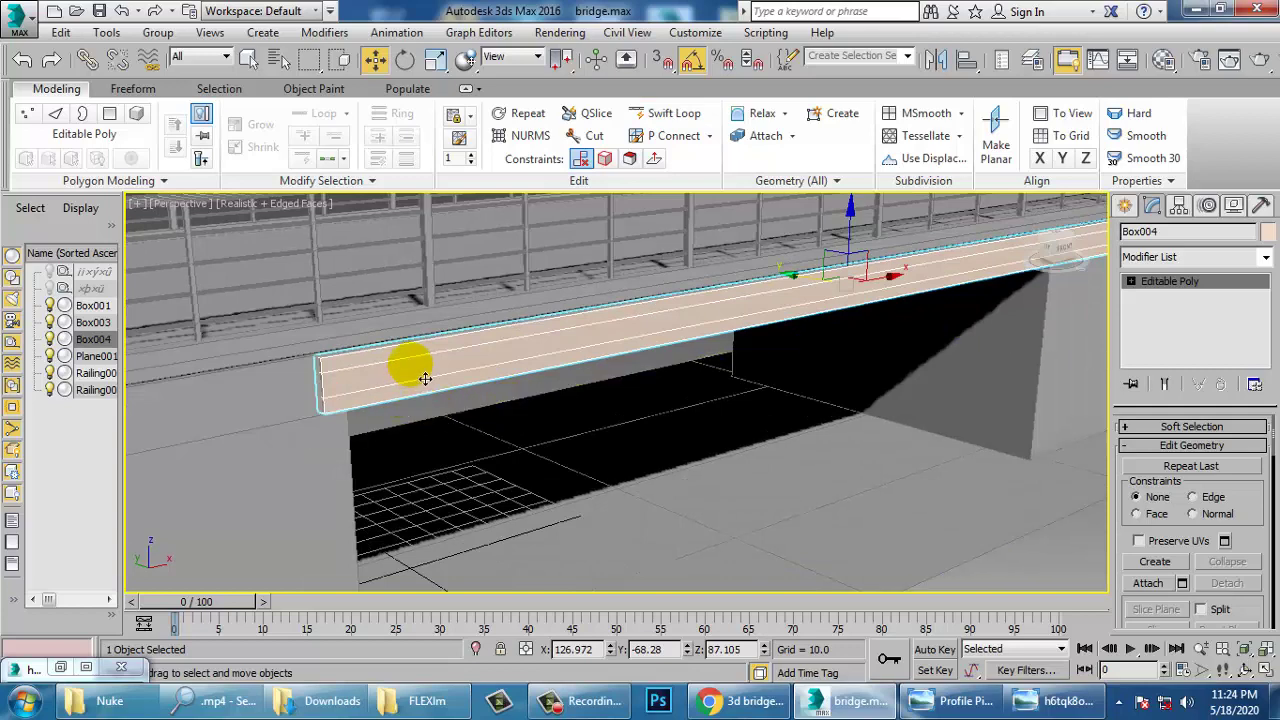
key(2)
drag(851, 217, 855, 224)
key(2)
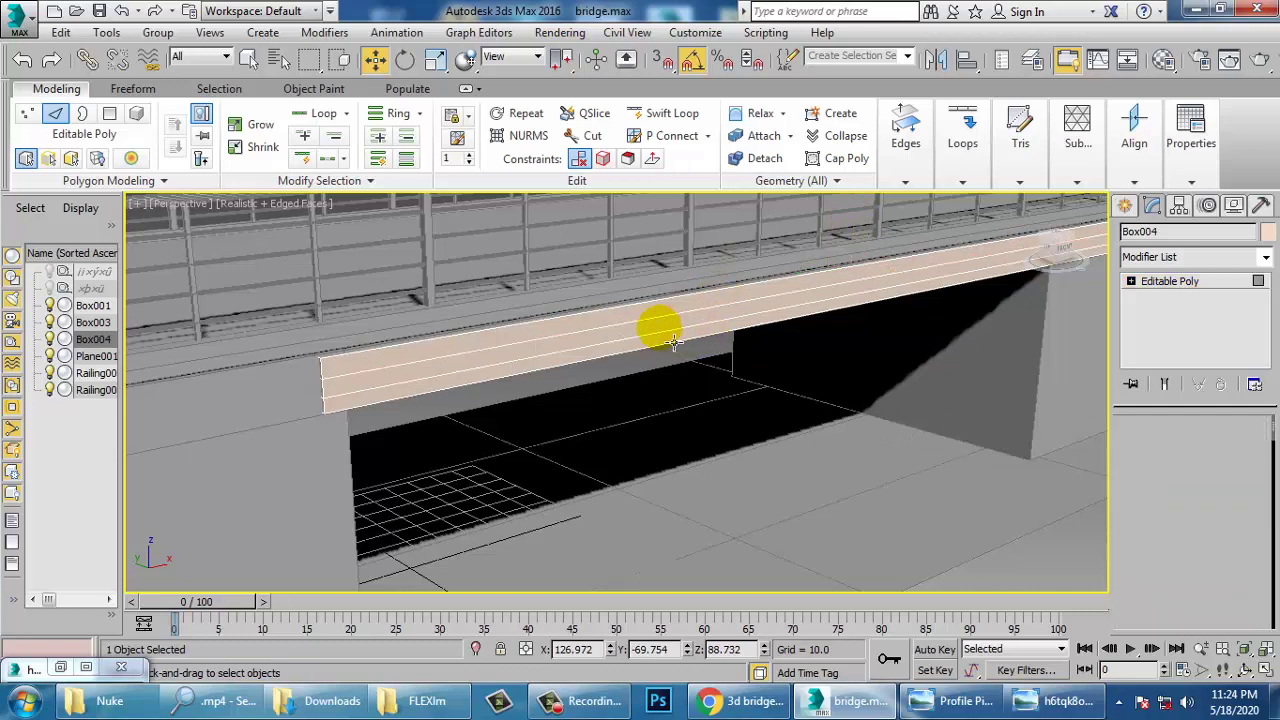
Extrude the outer polygon between the girder's two edge loops outward to form a projecting flange
key(4)
click(653, 327)
click(1182, 489)
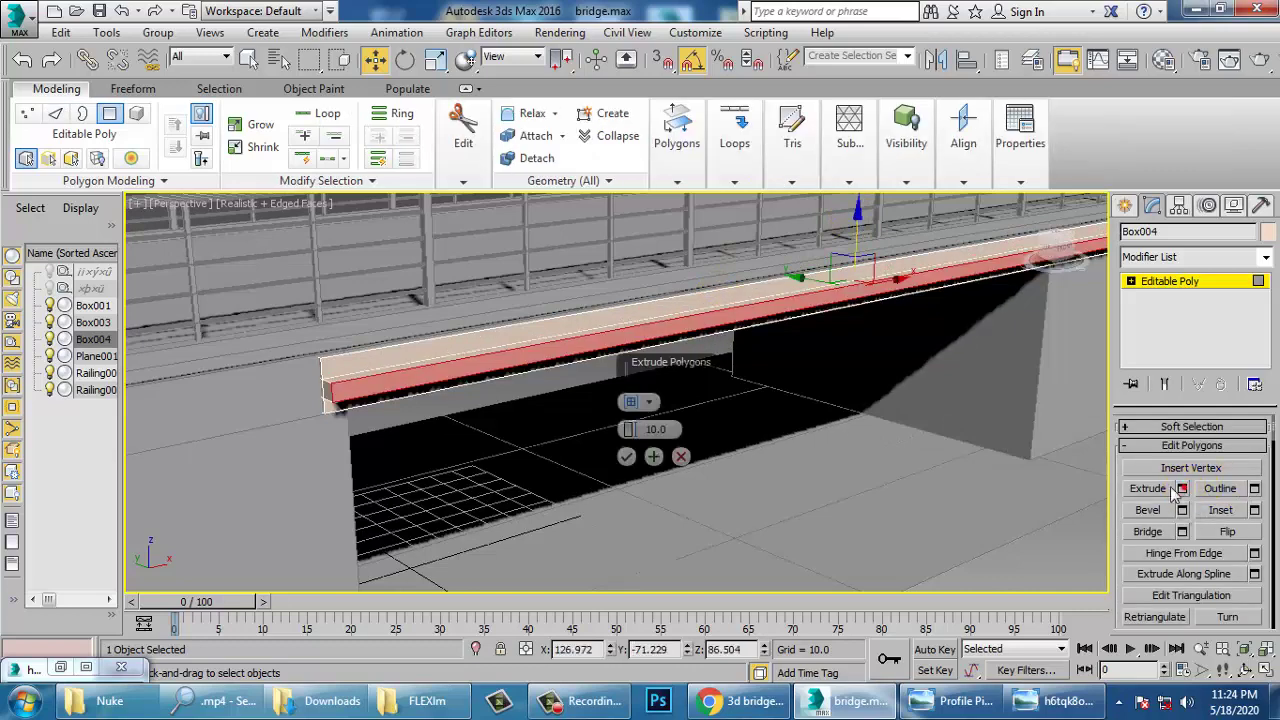
alt+middle_drag(838, 428, 855, 425)
drag(632, 438, 638, 448)
click(627, 457)
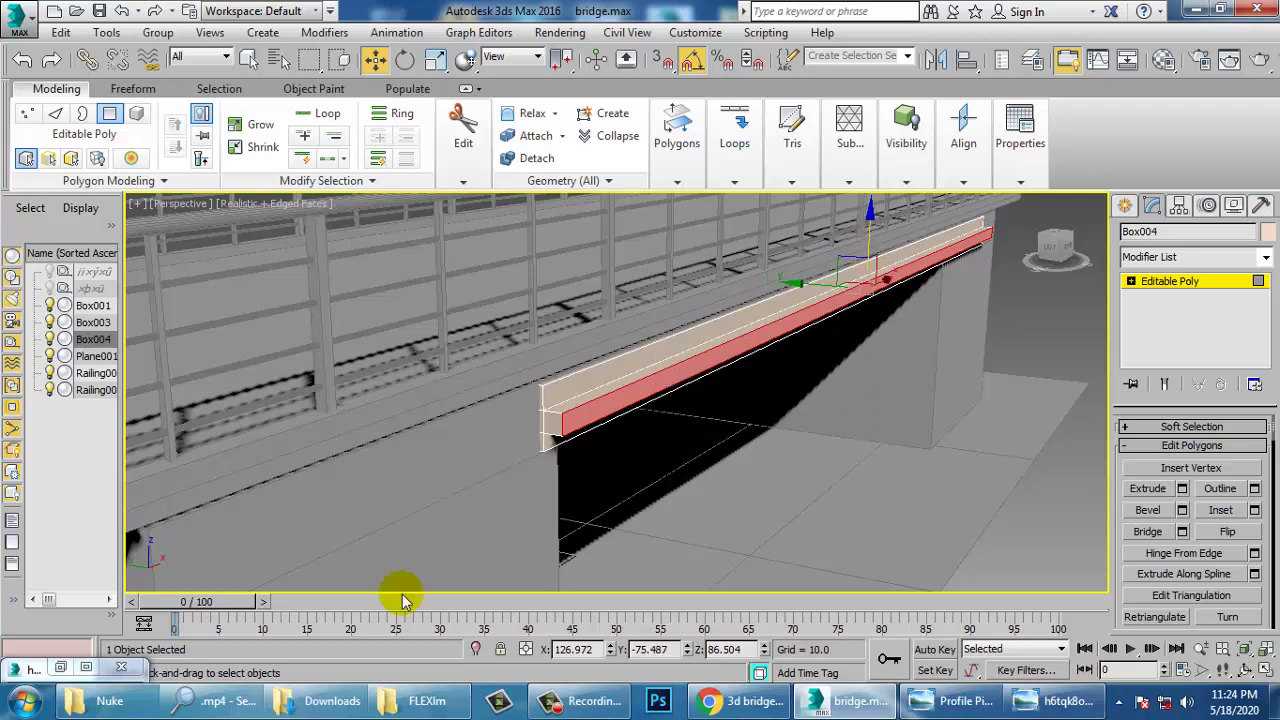
Zoom the restored reference image out to show the whole bridge and place it beside the maximized Front view
click(60, 667)
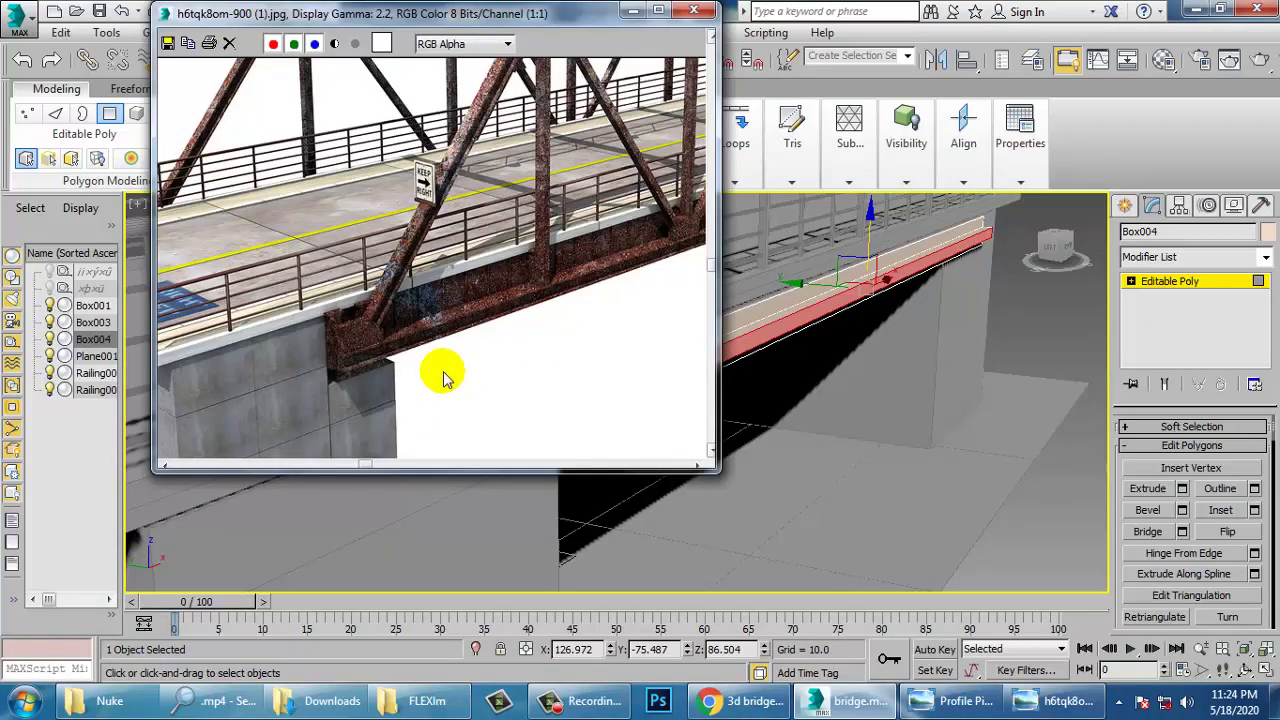
scroll(446, 379, down, 1)
drag(478, 4, 478, 21)
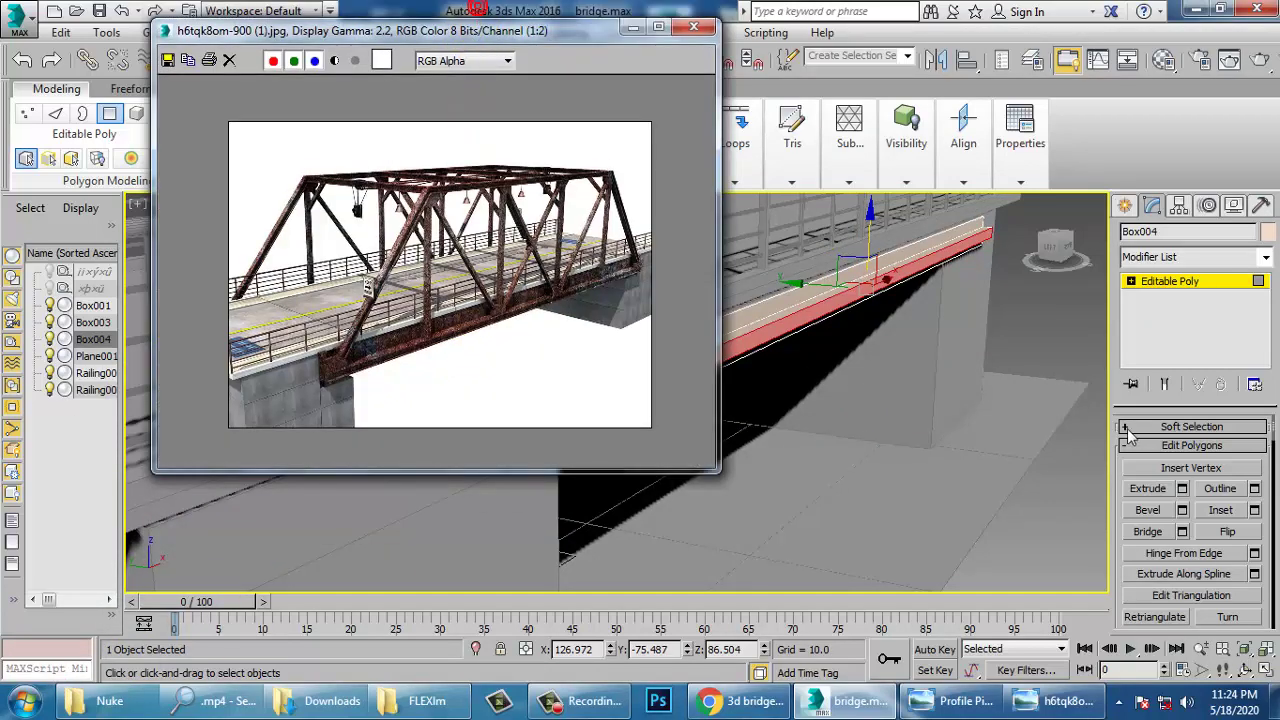
key(alt+w)
right_click(910, 310)
key(alt+w)
scroll(886, 300, down, 5)
middle_drag(884, 306, 924, 329)
drag(440, 35, 200, 41)
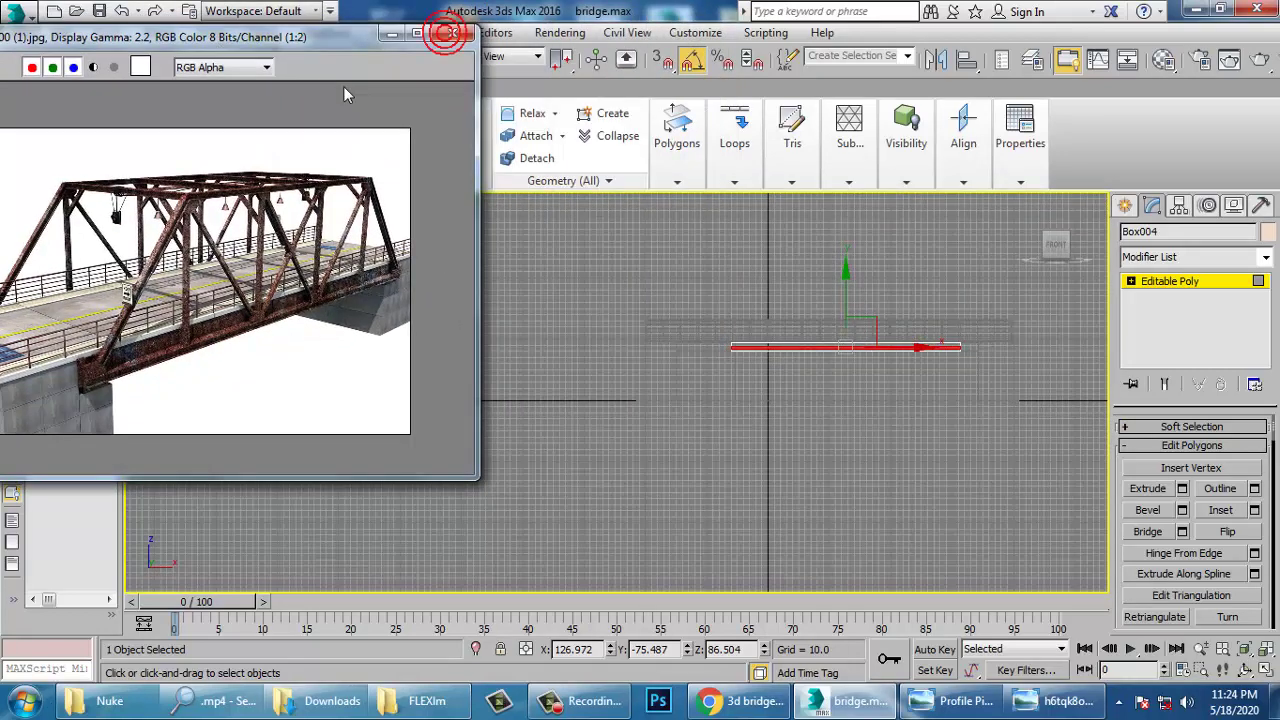
click(1162, 285)
click(252, 160)
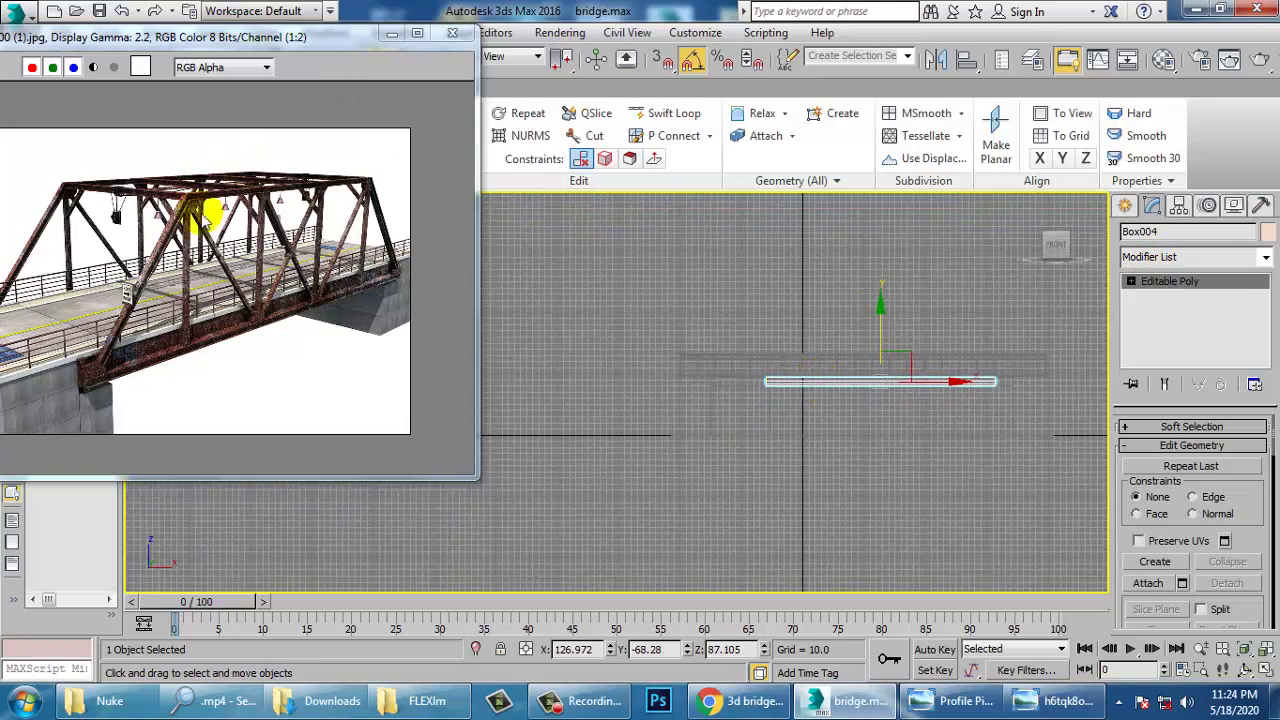
drag(196, 36, 265, 47)
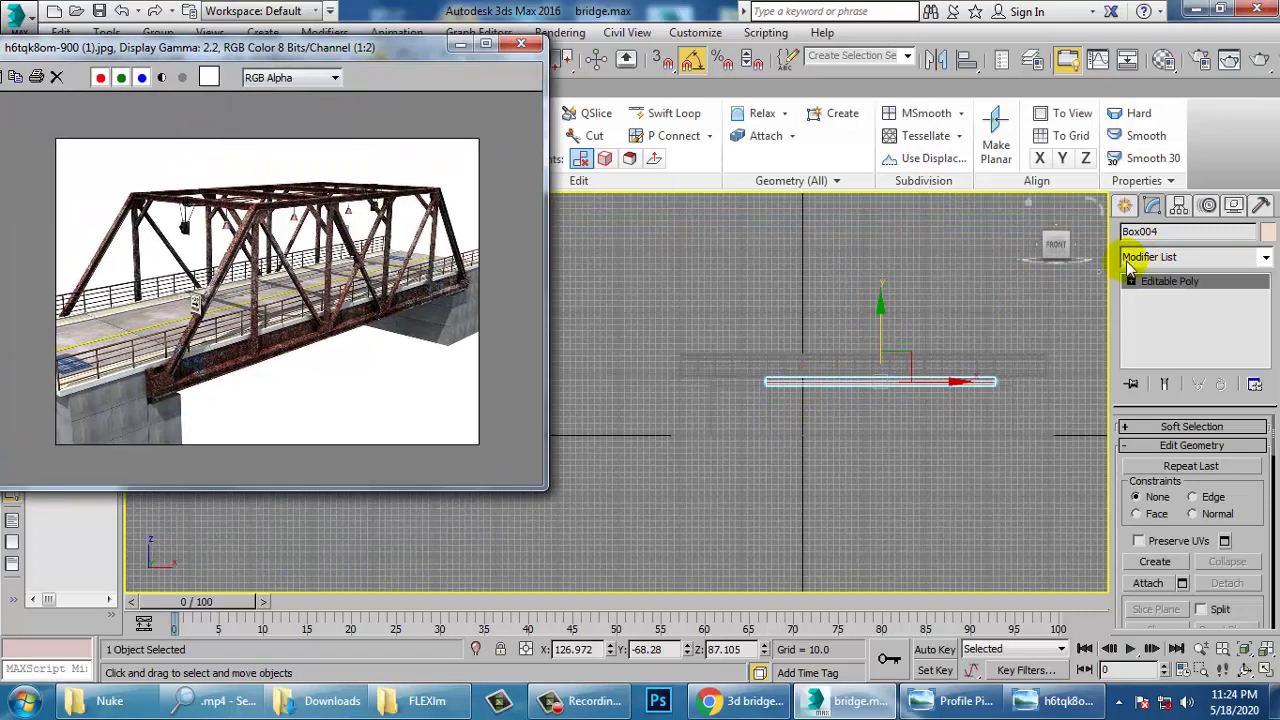
Draw an inverted-V line in the Front view from the girder's left end, about 93 units across and 215 up, back down to its middle
click(1125, 206)
click(1153, 237)
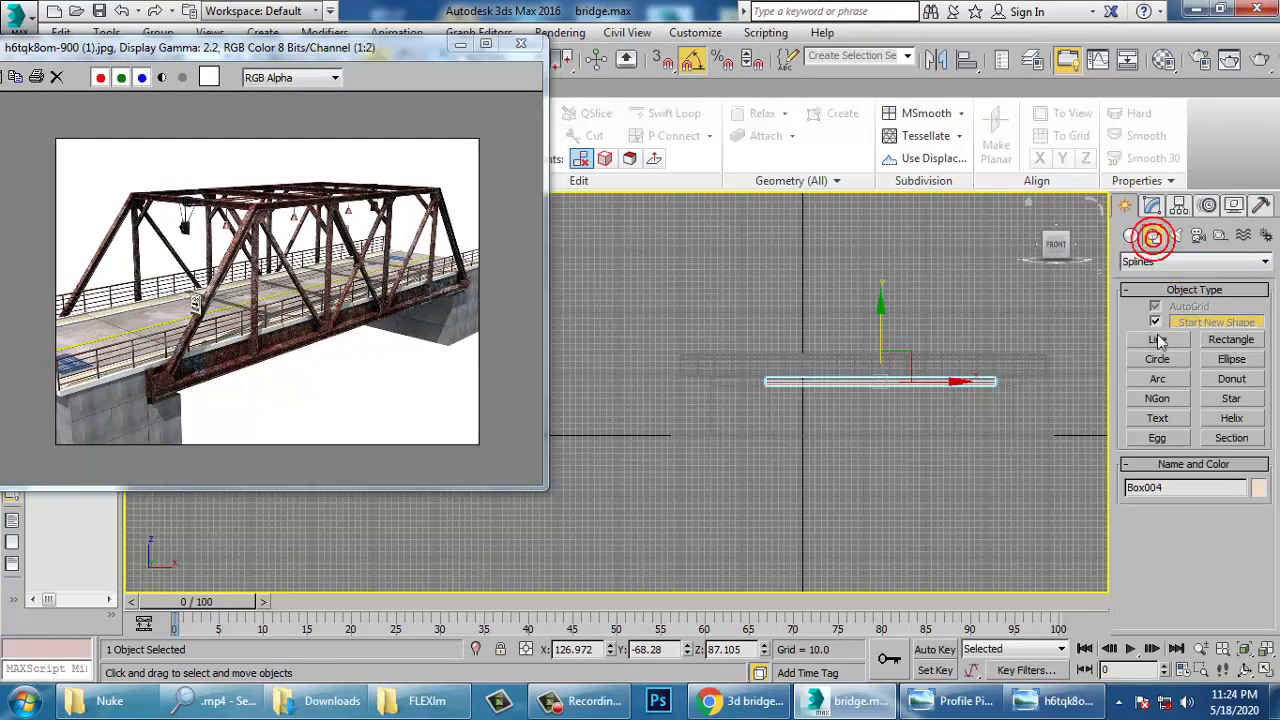
click(1157, 340)
scroll(922, 398, up, 2)
middle_drag(824, 411, 821, 497)
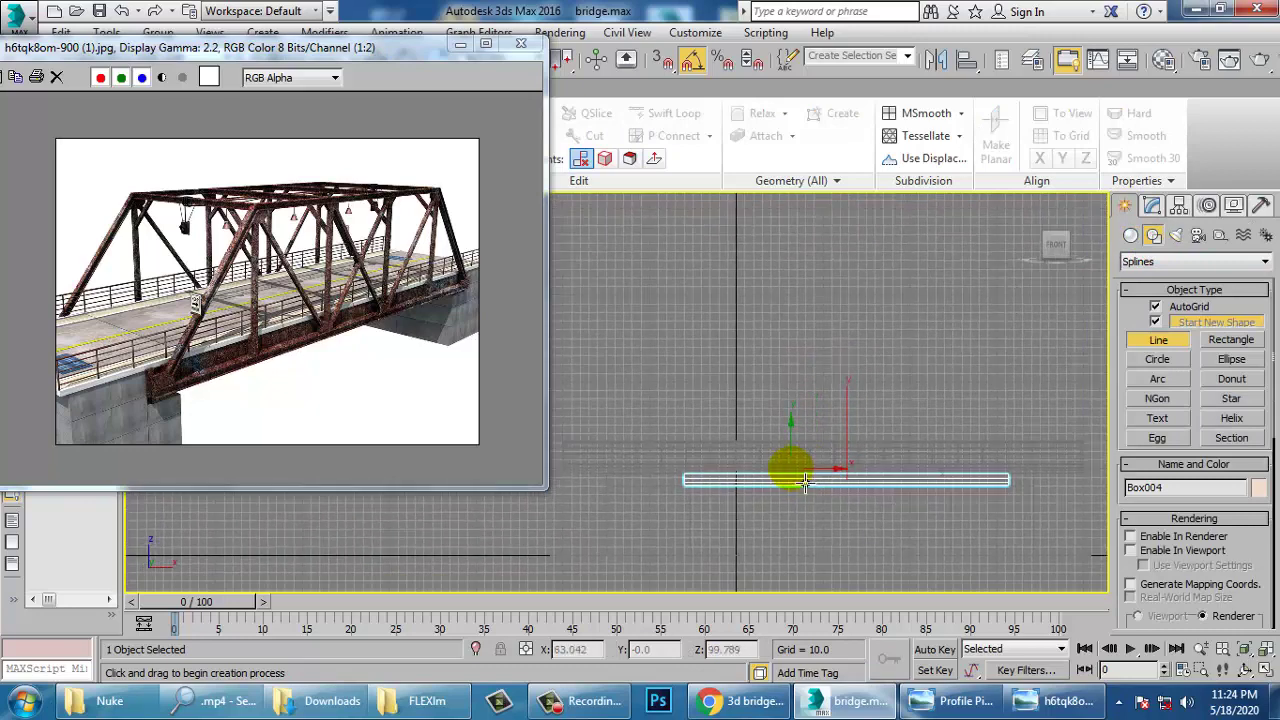
click(1160, 342)
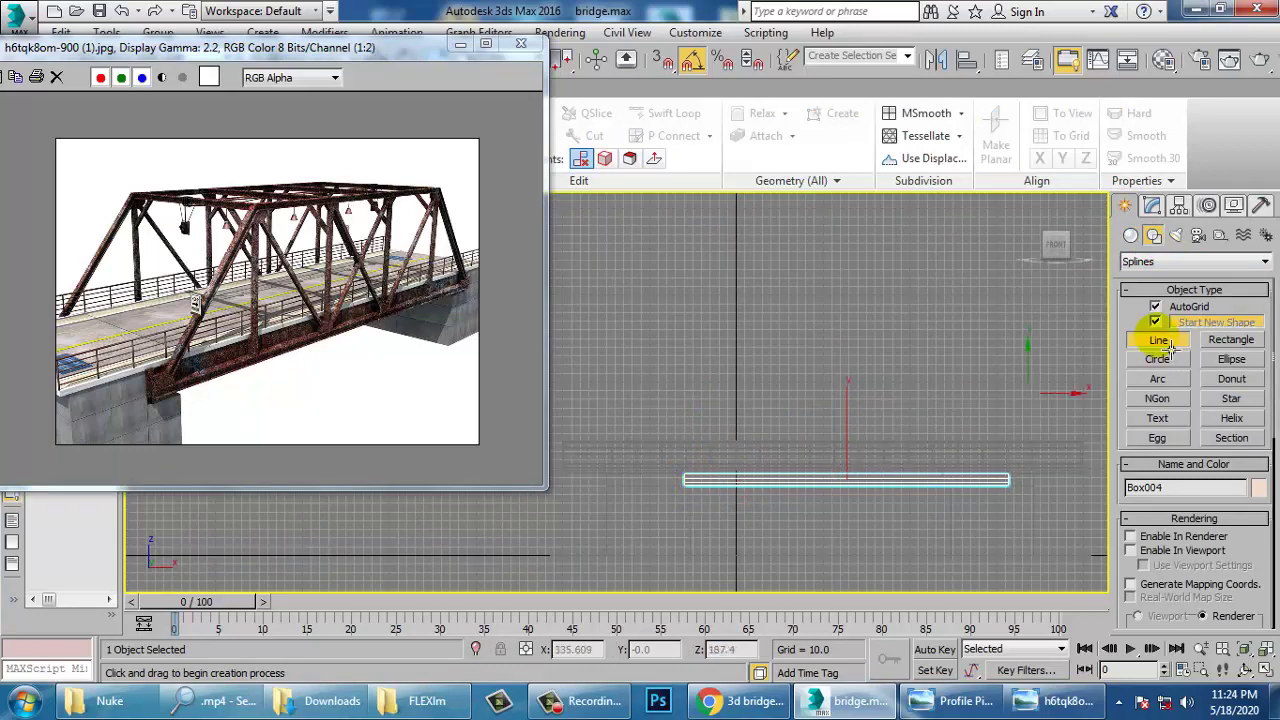
click(690, 484)
click(753, 306)
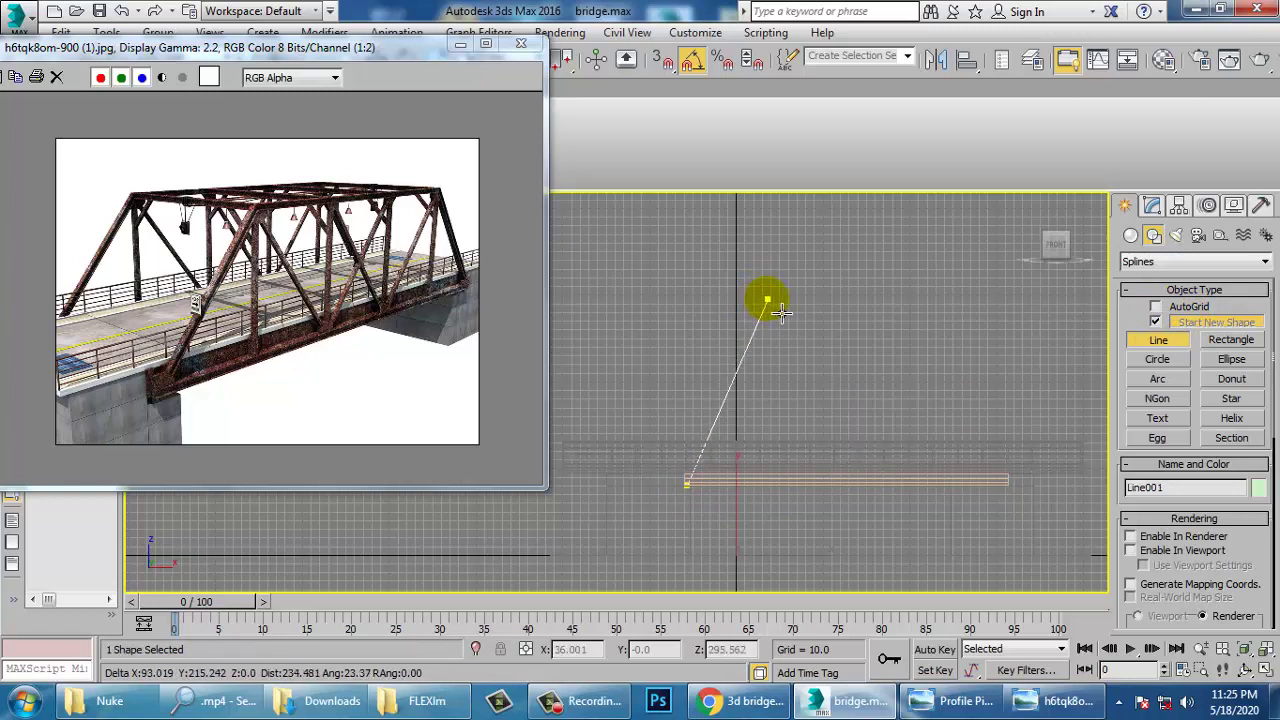
click(857, 484)
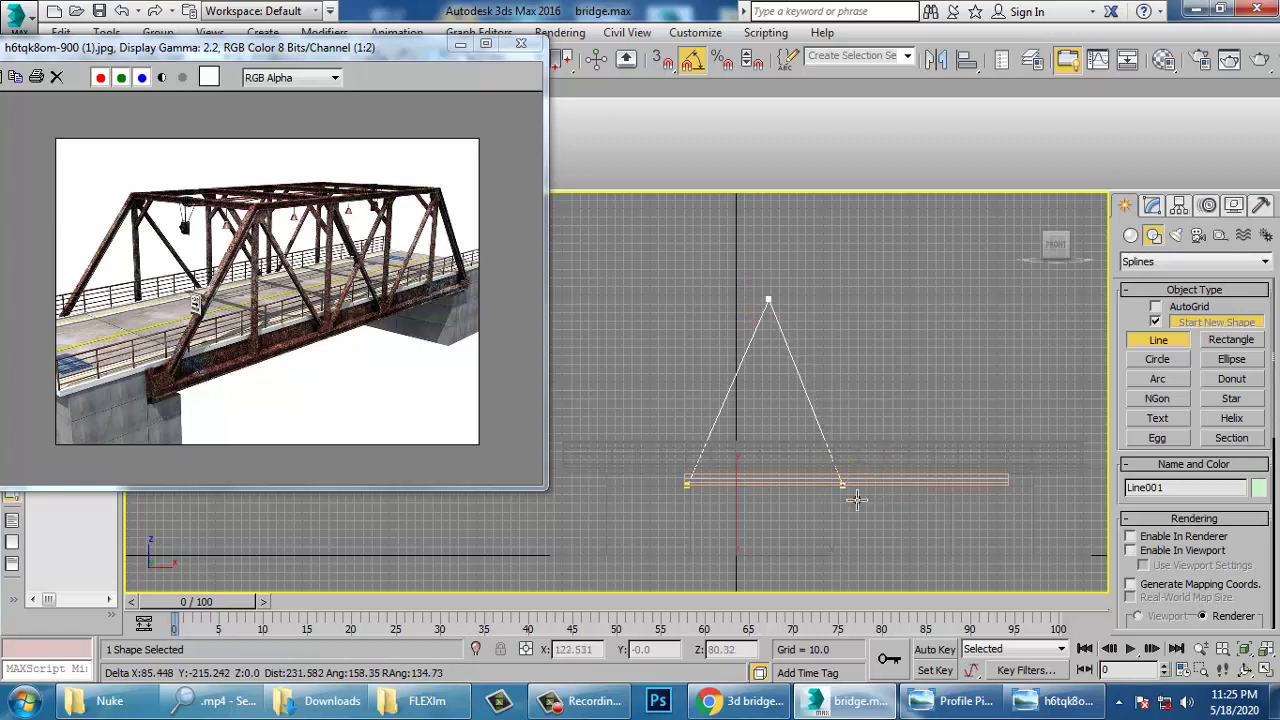
click(857, 499)
right_click(857, 499)
right_click(857, 499)
Make one copy of the inverted-V line about 189 units along X, over the girder's right half
middle_drag(917, 477, 794, 467)
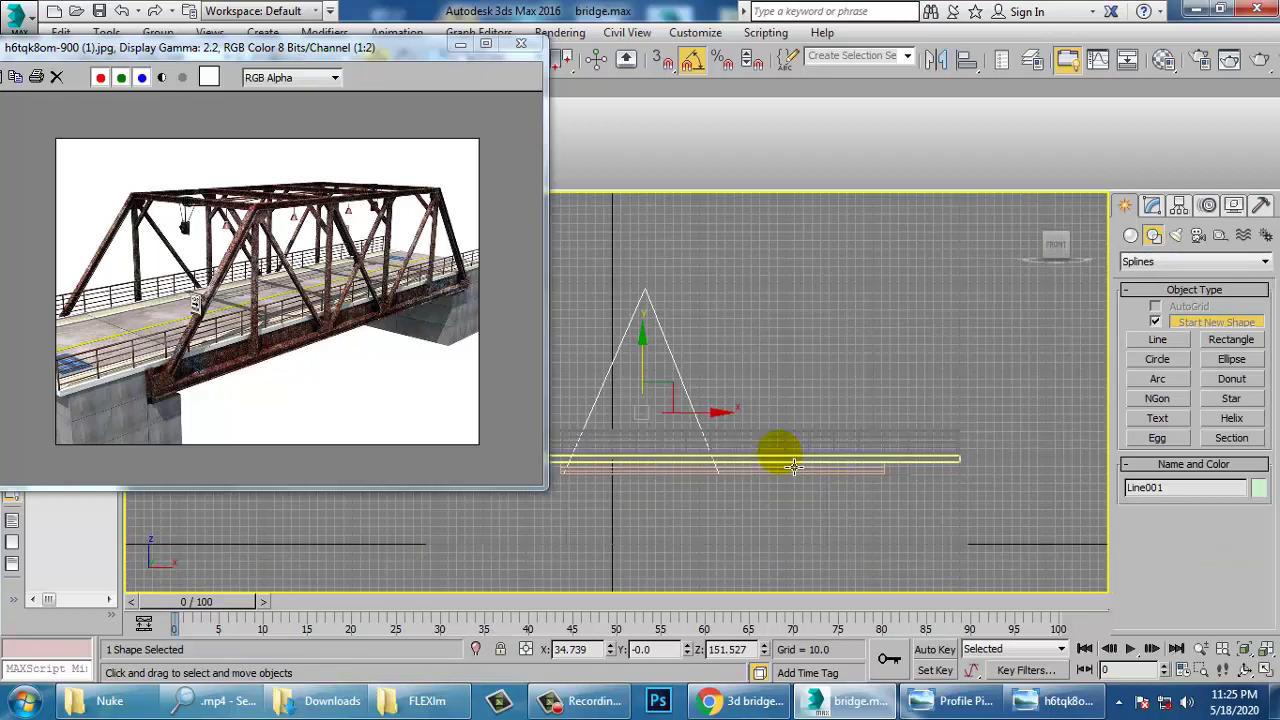
mouse_move(714, 432)
shift+mouse_down()
mouse_move(714, 414)
mouse_move(814, 443)
mouse_move(886, 440)
shift+mouse_up()
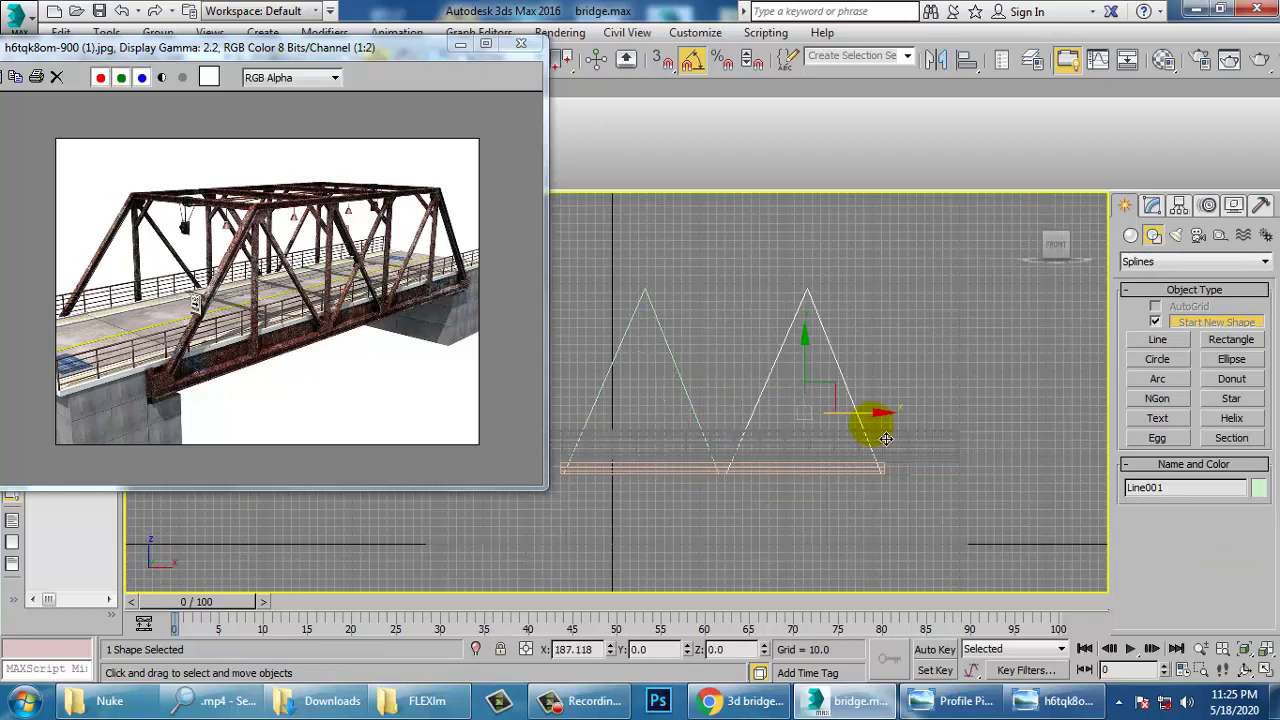
click(646, 436)
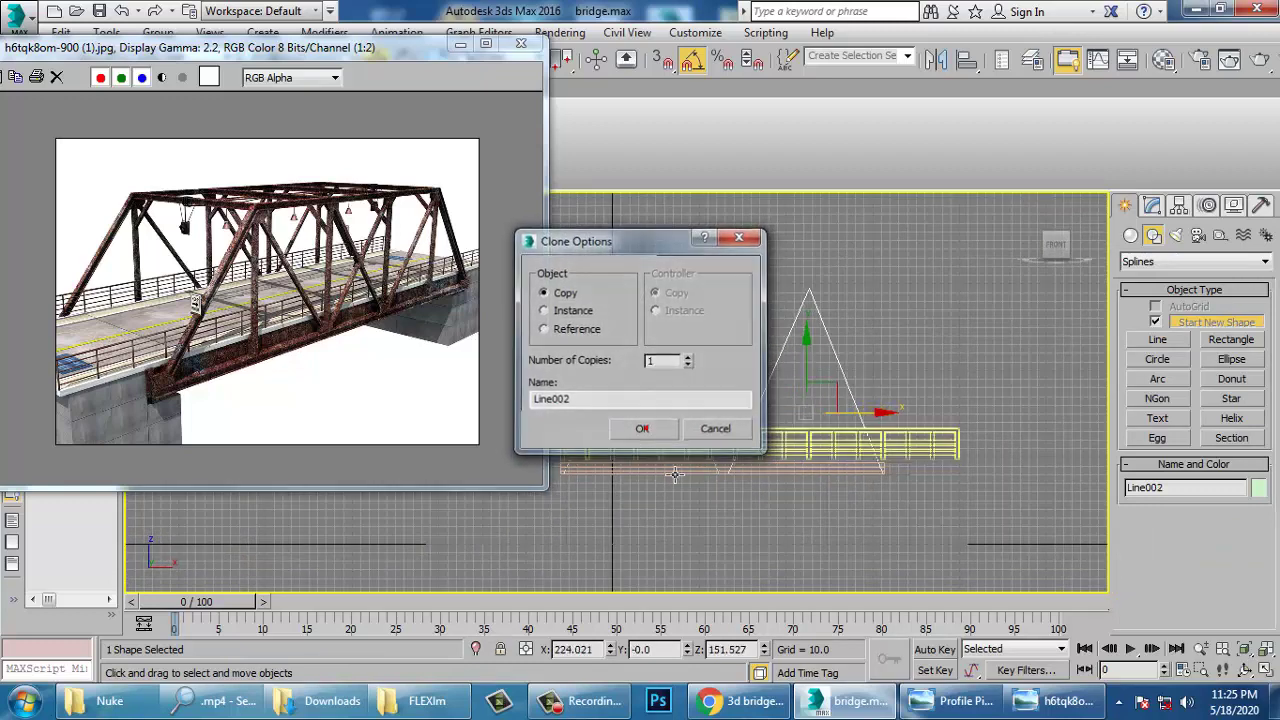
Select both inverted-V lines in the Perspective view and move them about -69 units in Y onto the near side girder
key(alt+w)
right_click(860, 523)
key(alt+w)
scroll(845, 495, down, 10)
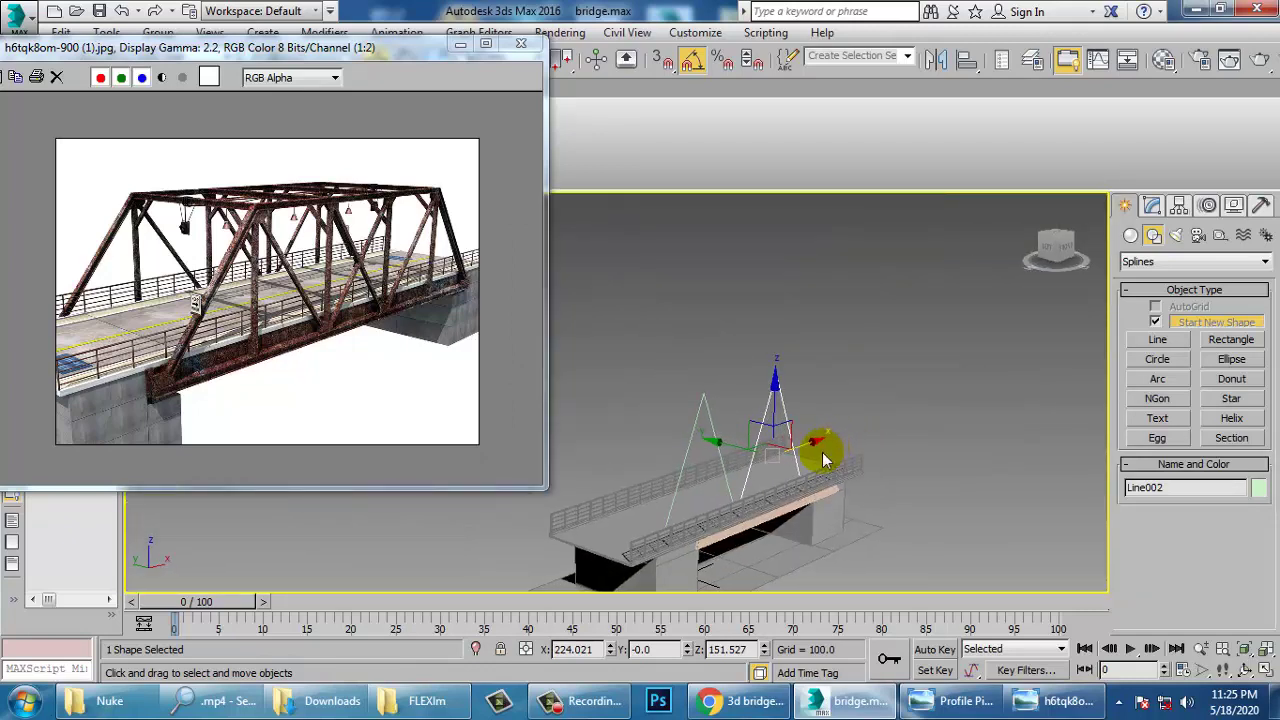
scroll(813, 410, up, 3)
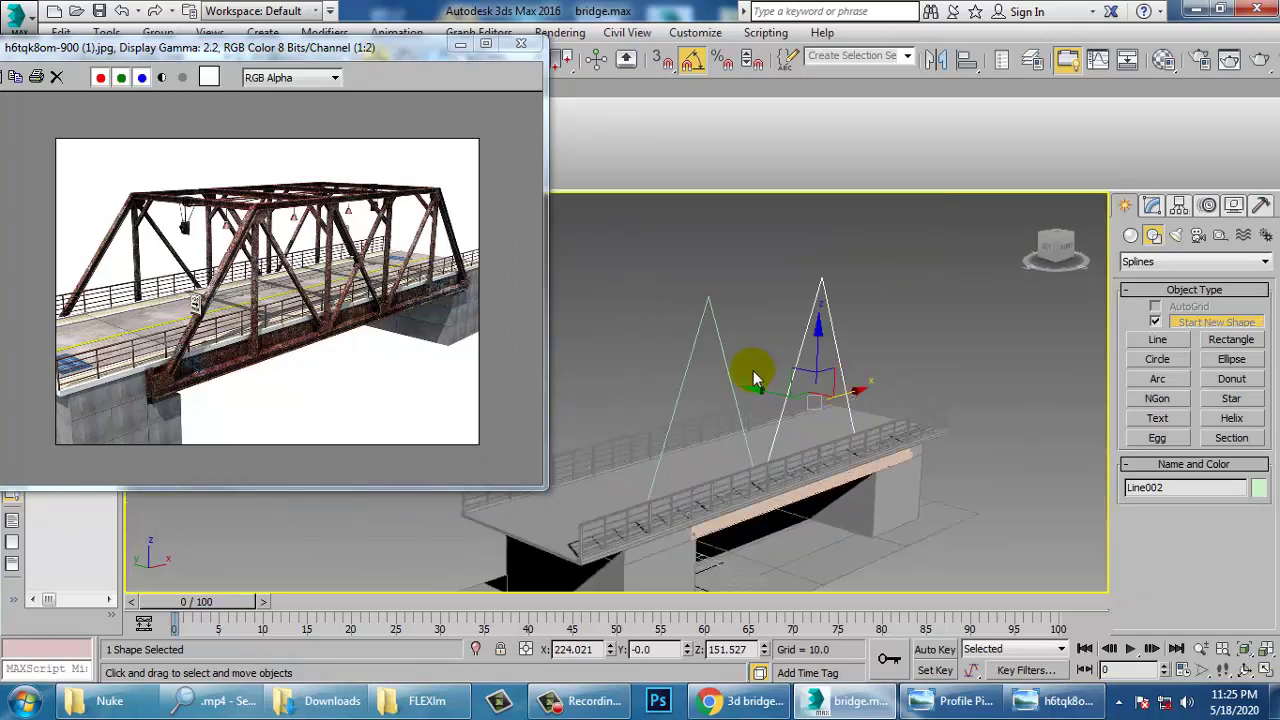
ctrl+click(735, 362)
drag(716, 372, 785, 414)
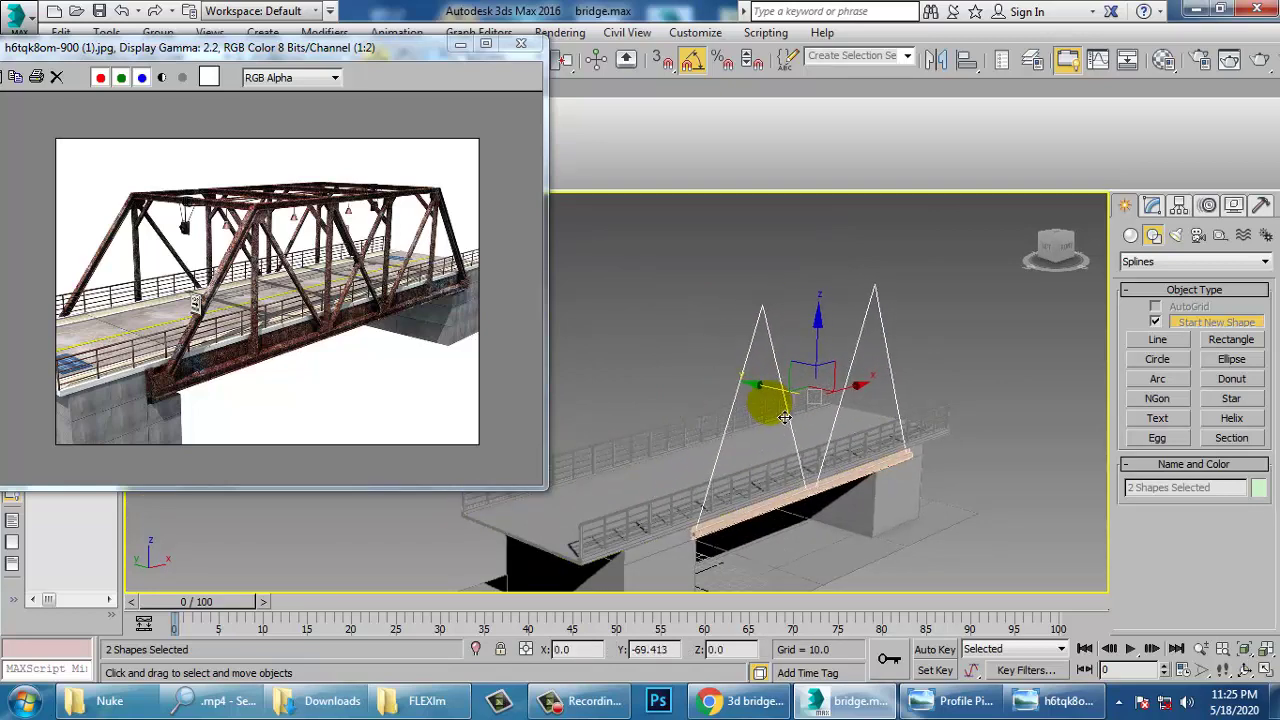
alt+middle_drag(832, 424, 824, 420)
middle_drag(824, 420, 845, 430)
click(879, 385)
scroll(829, 398, up, 4)
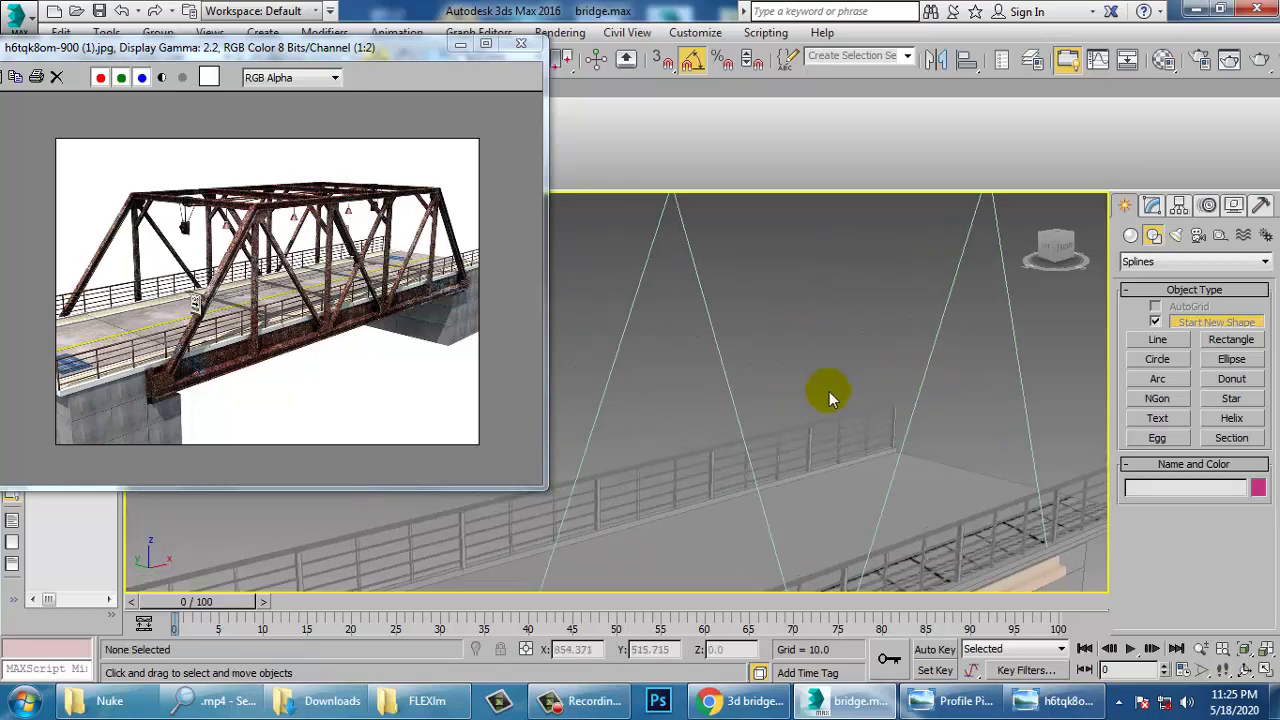
Apply a Sweep modifier to the left inverted-V line in the Perspective view
click(713, 331)
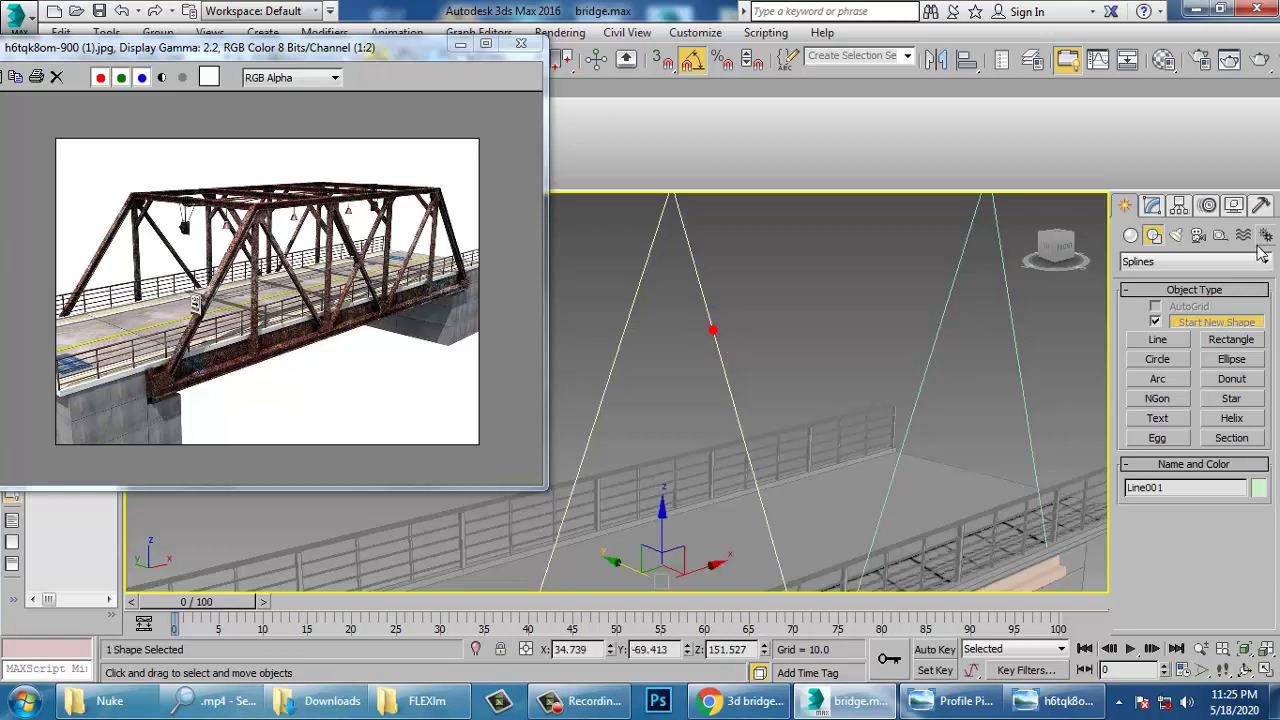
click(1152, 206)
click(1266, 258)
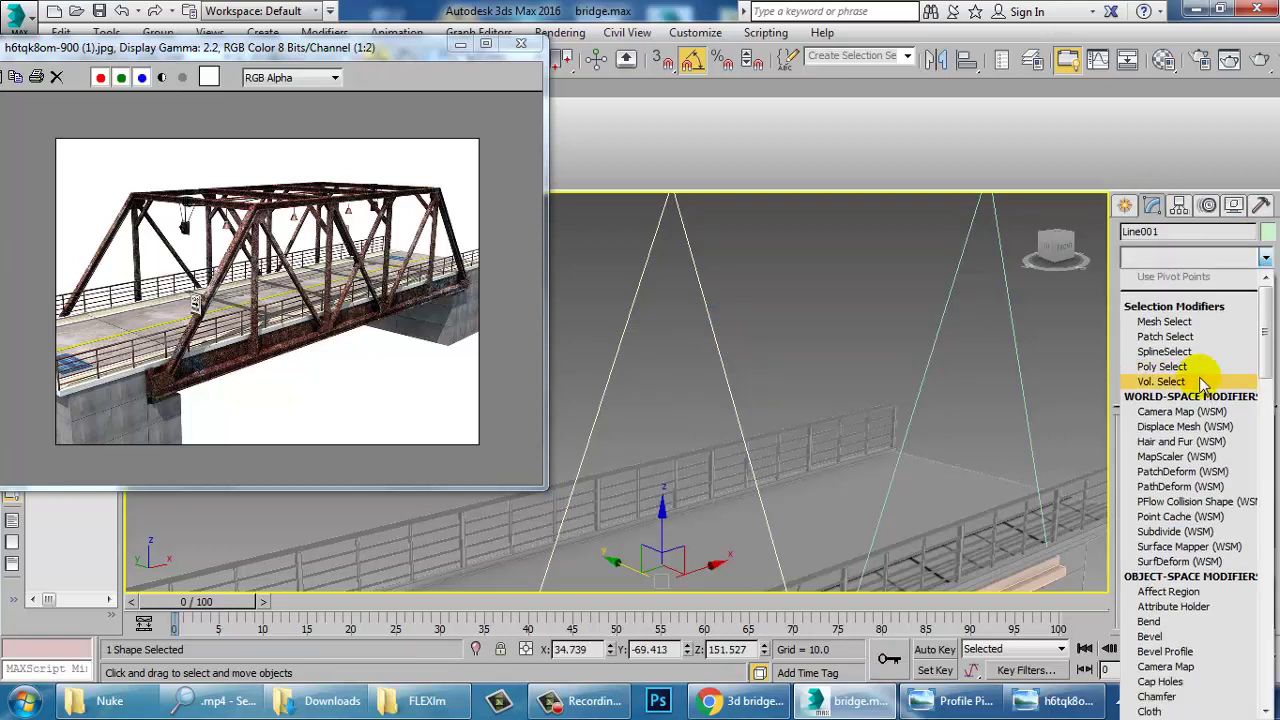
scroll(1203, 383, down, 6)
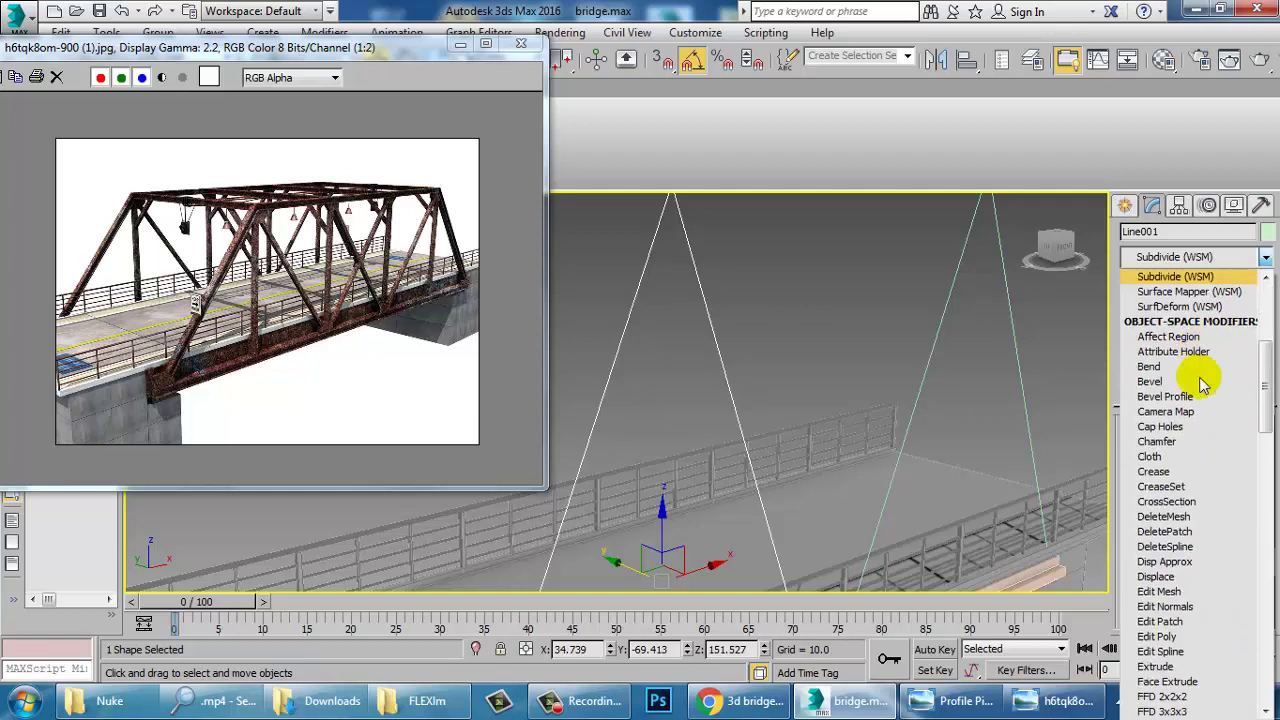
scroll(1203, 383, down, 20)
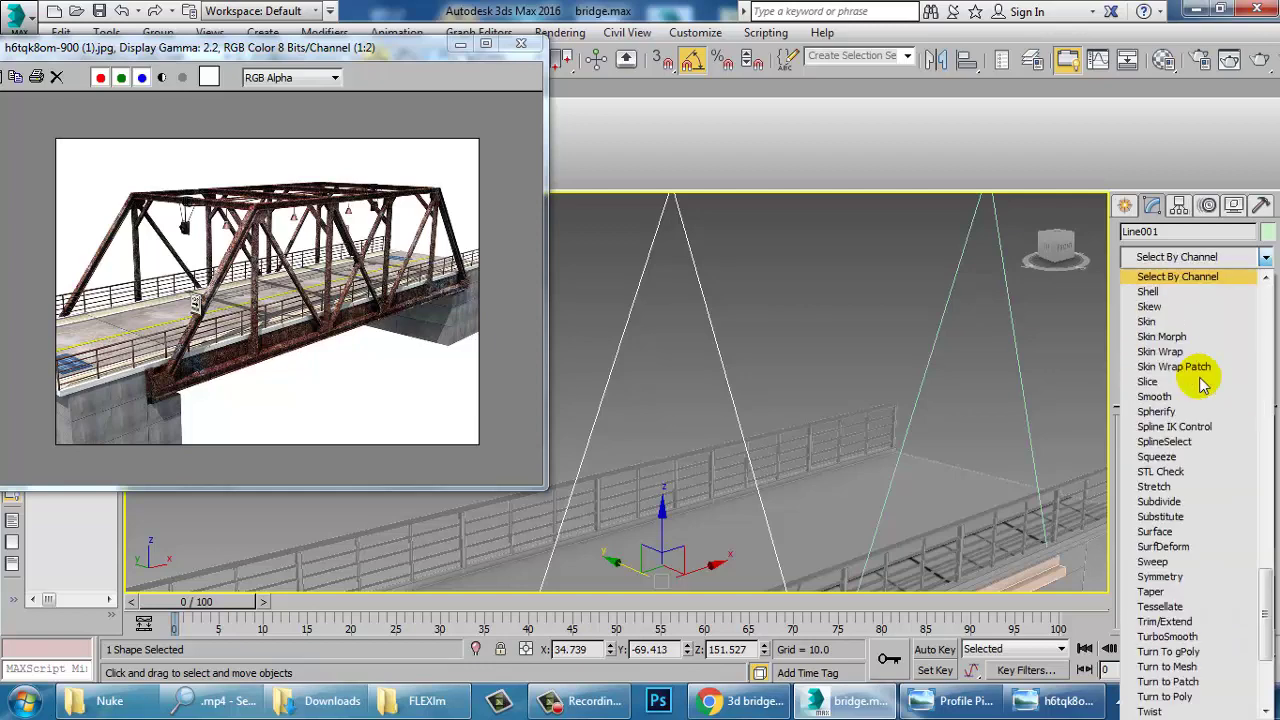
scroll(1203, 383, down, 3)
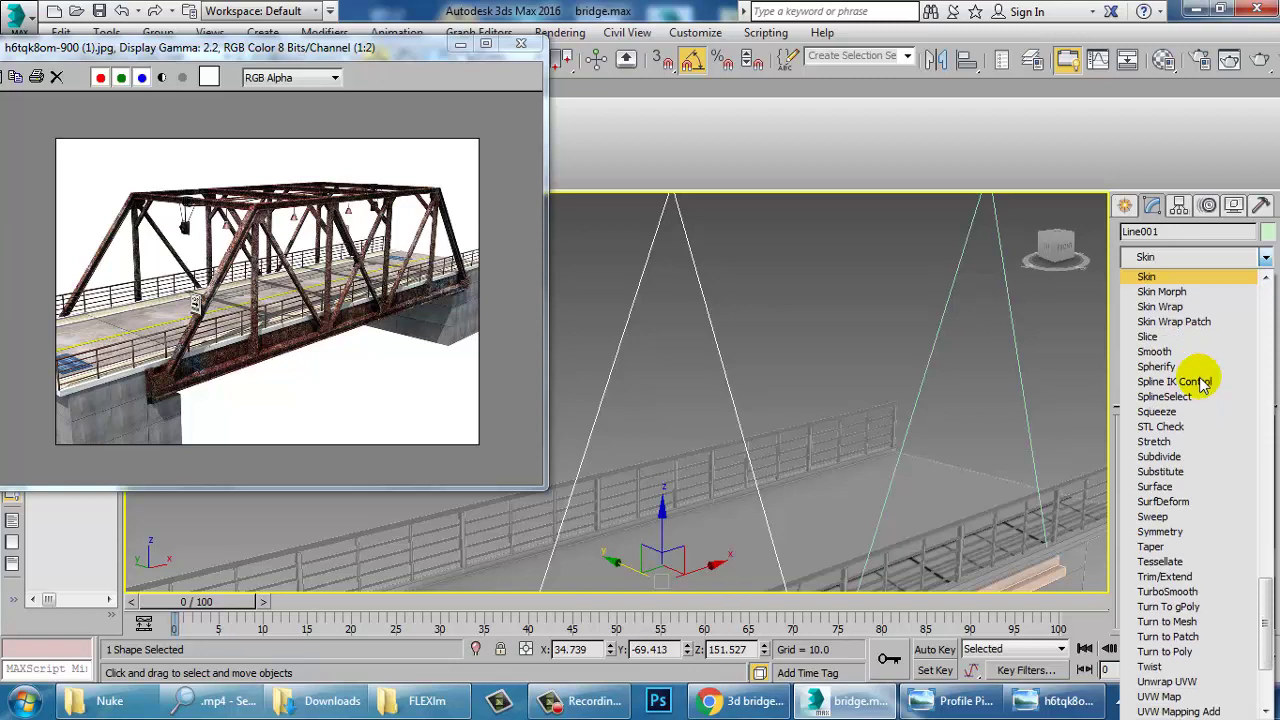
scroll(1203, 383, down, 1)
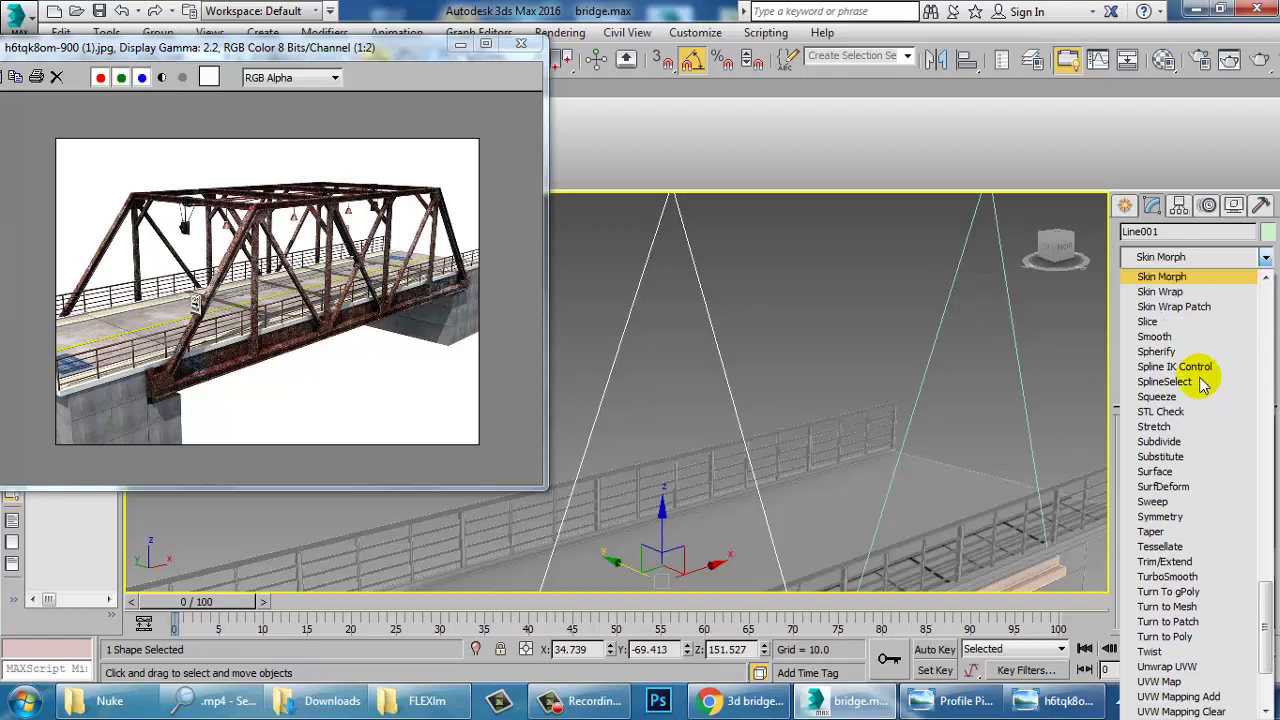
click(1160, 501)
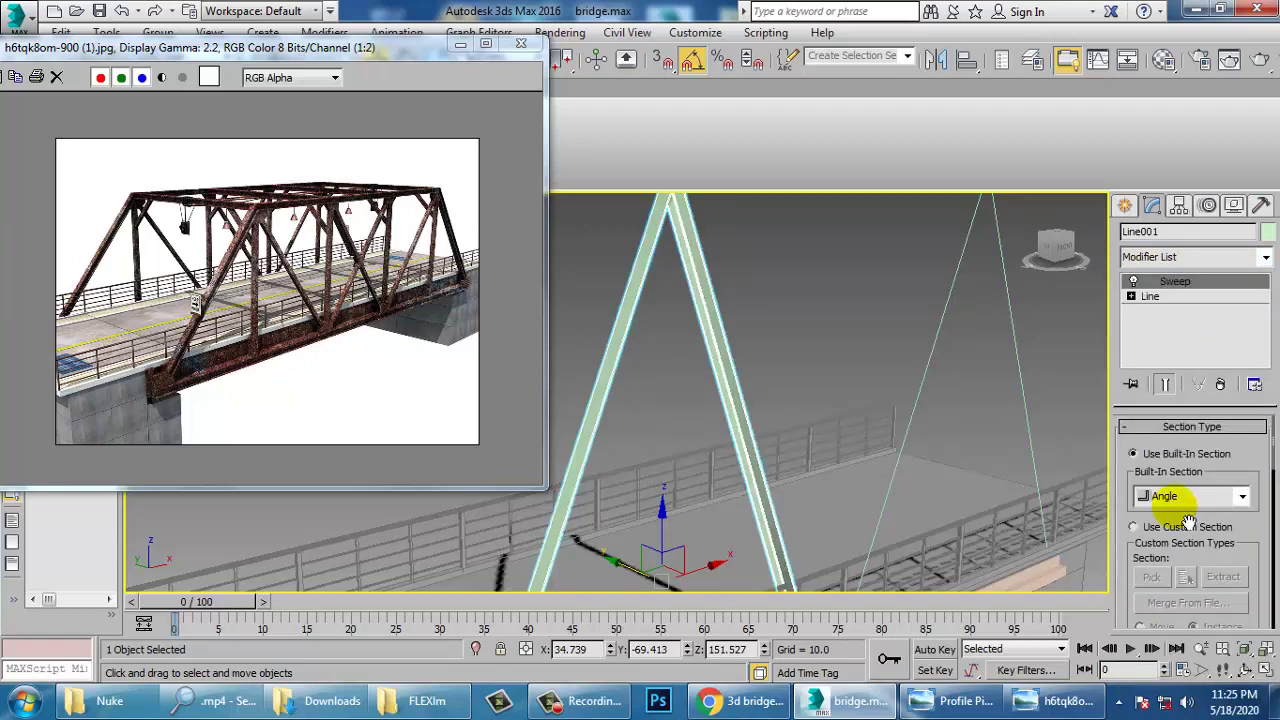
Set the sweep's built-in section to Wide Flange
click(1242, 498)
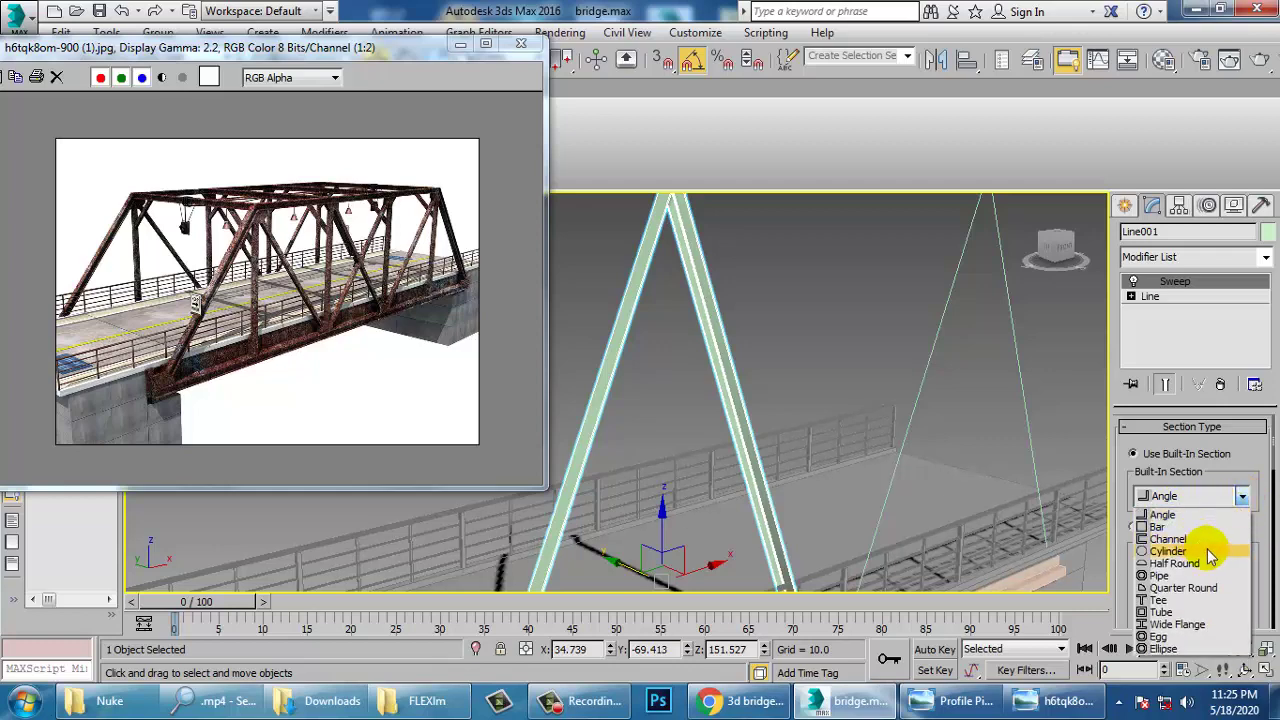
click(1183, 601)
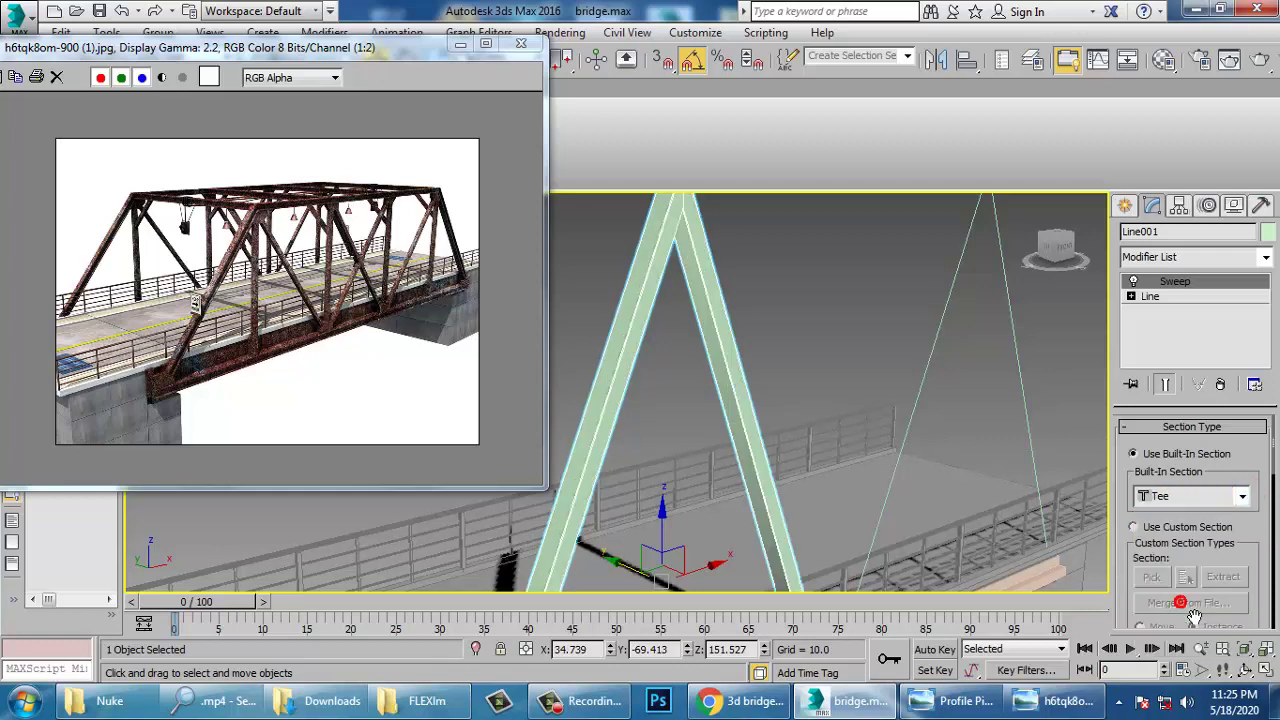
alt+middle_drag(1187, 433, 1005, 473)
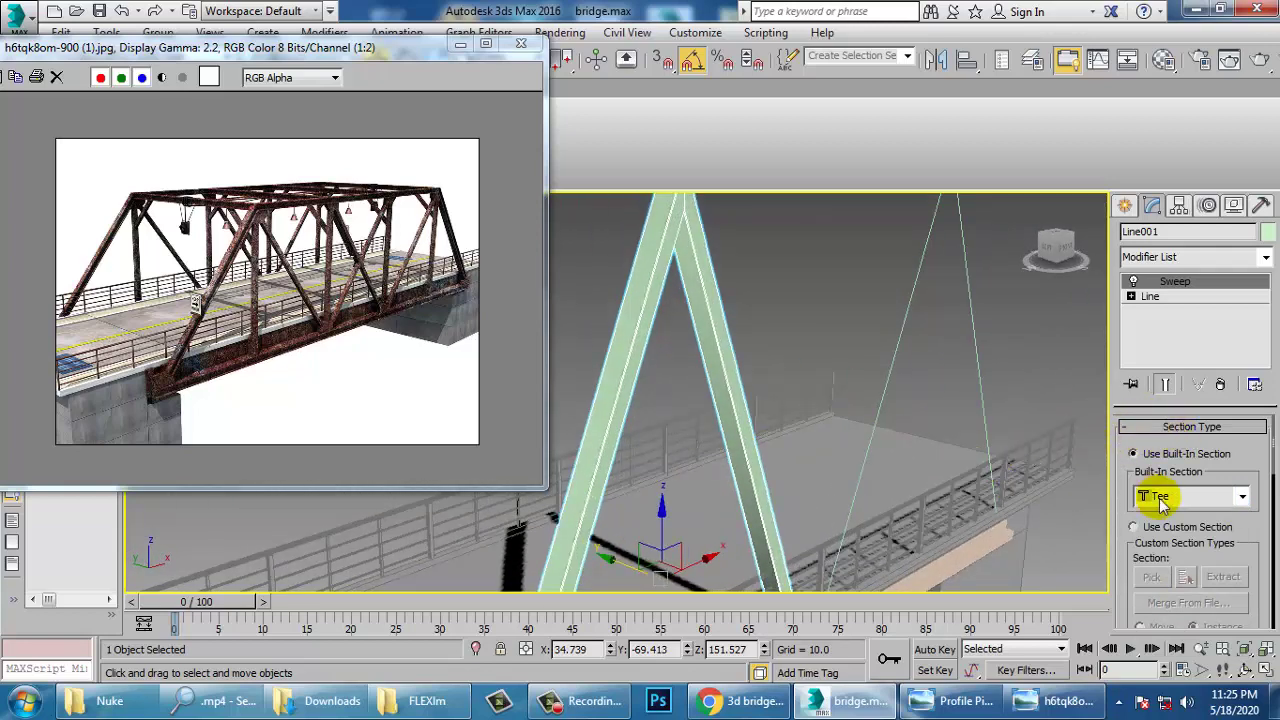
click(1240, 498)
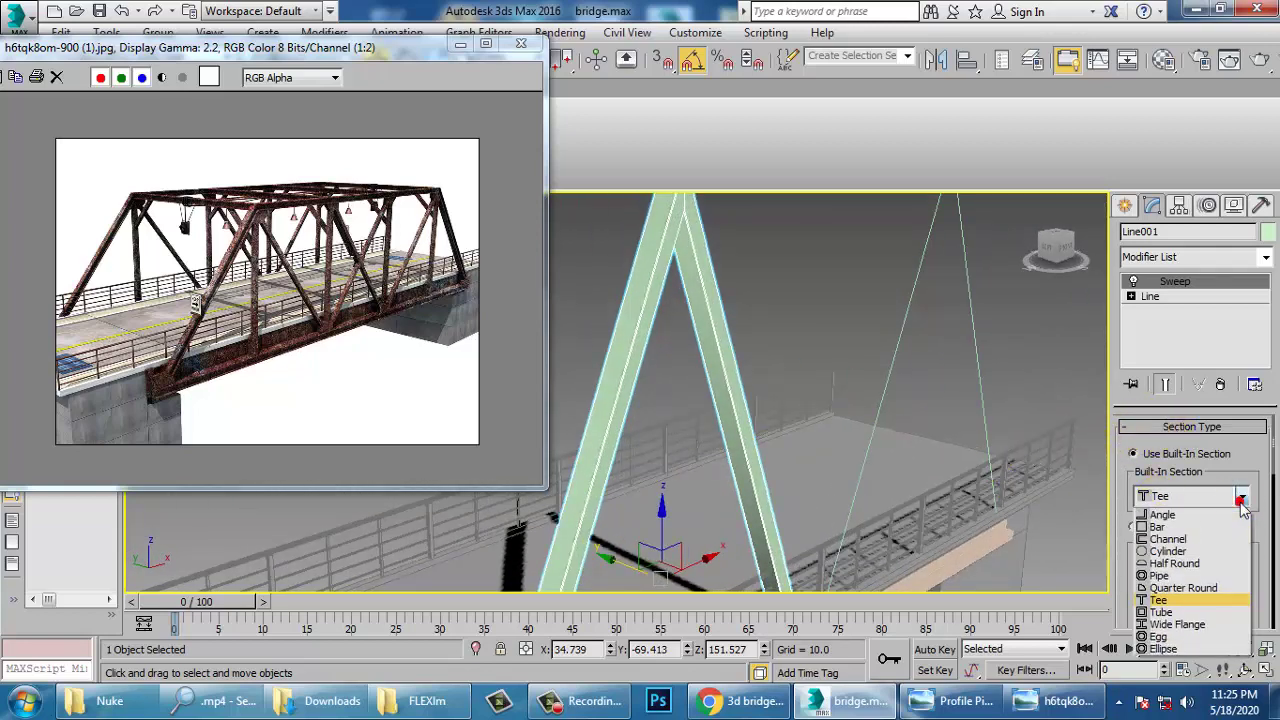
click(1200, 635)
alt+middle_drag(933, 452, 948, 430)
Set the Wide Flange section's length to 9.1 and its width to 3.76
drag(1266, 551, 1264, 337)
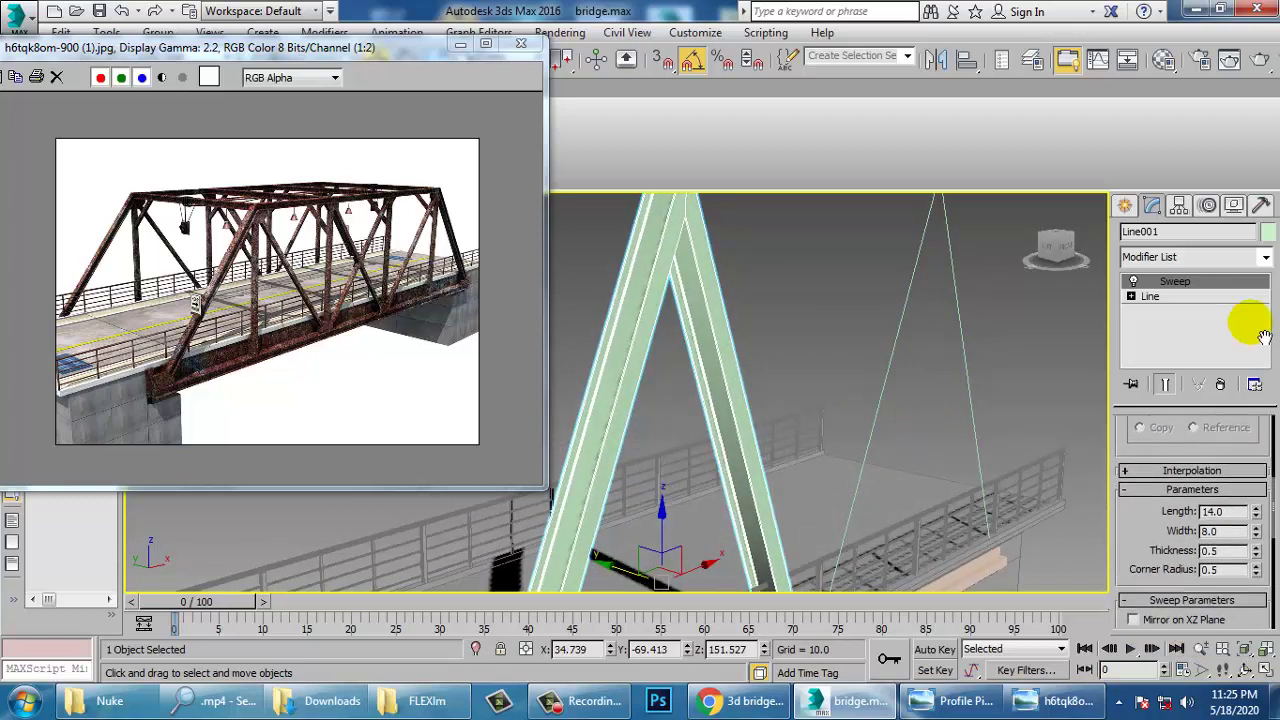
drag(1257, 512, 1262, 550)
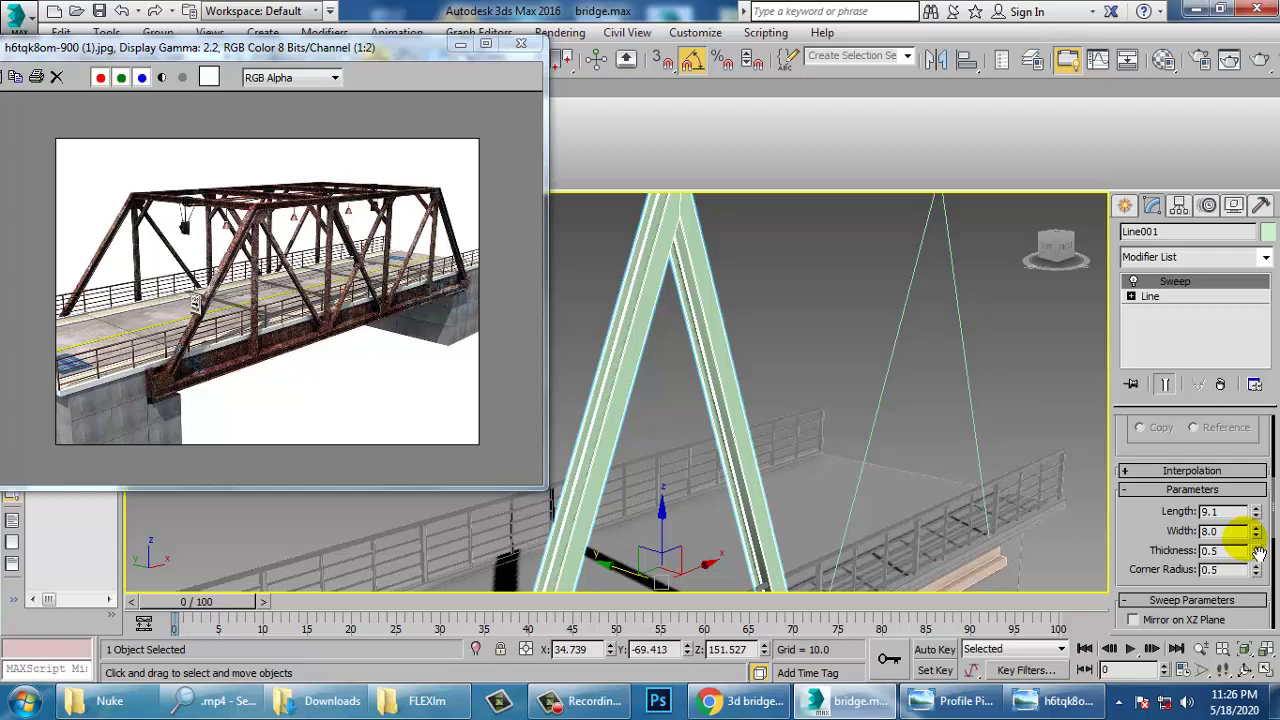
drag(1262, 540, 1273, 598)
alt+middle_drag(838, 408, 781, 397)
scroll(718, 348, down, 4)
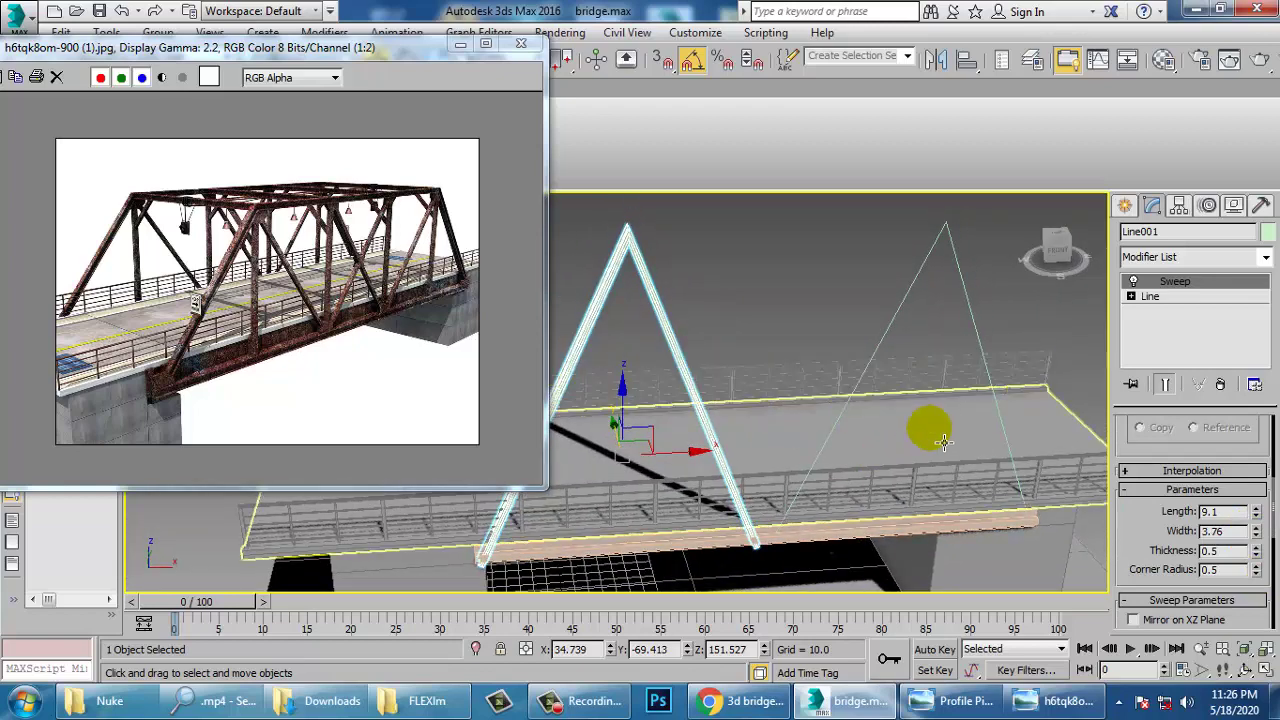
alt+middle_drag(929, 429, 863, 366)
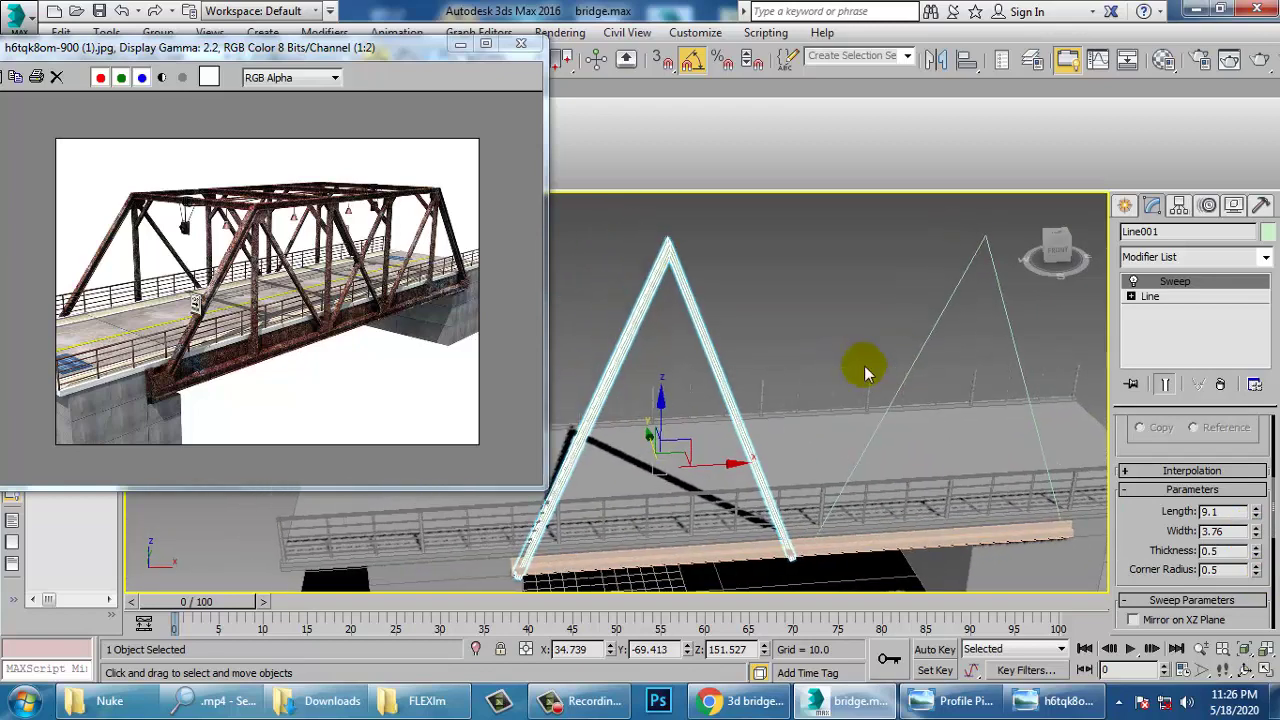
Select the two bottom end vertices of the swept inverted-V and raise them about 5.4 units in Z onto the girder
click(950, 336)
alt+middle_drag(950, 336, 860, 300)
click(729, 279)
click(1130, 296)
click(1165, 311)
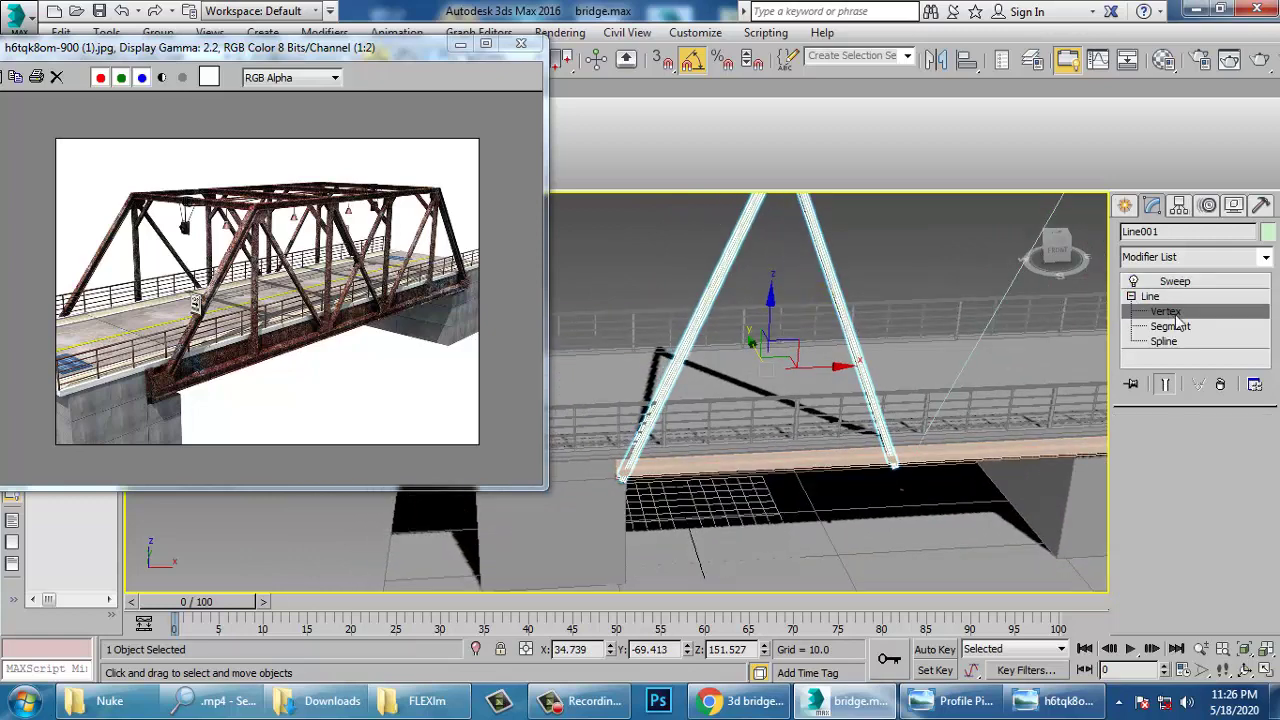
click(1165, 386)
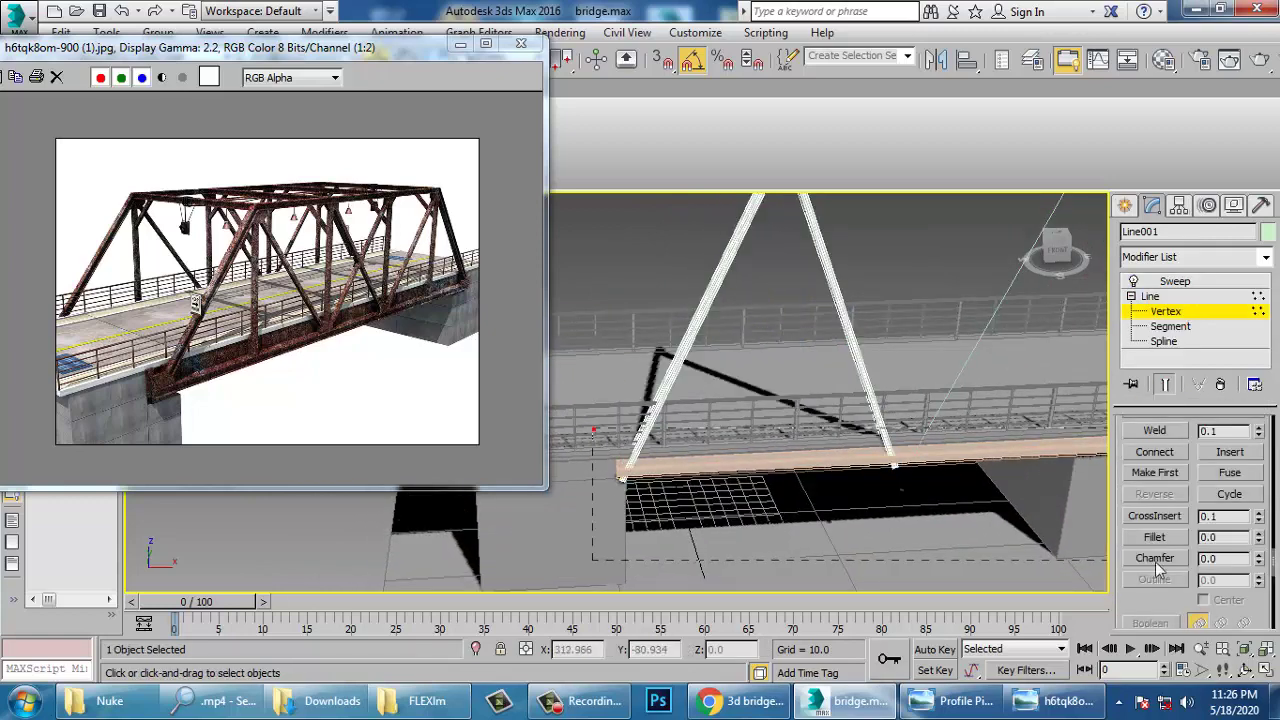
click(636, 421)
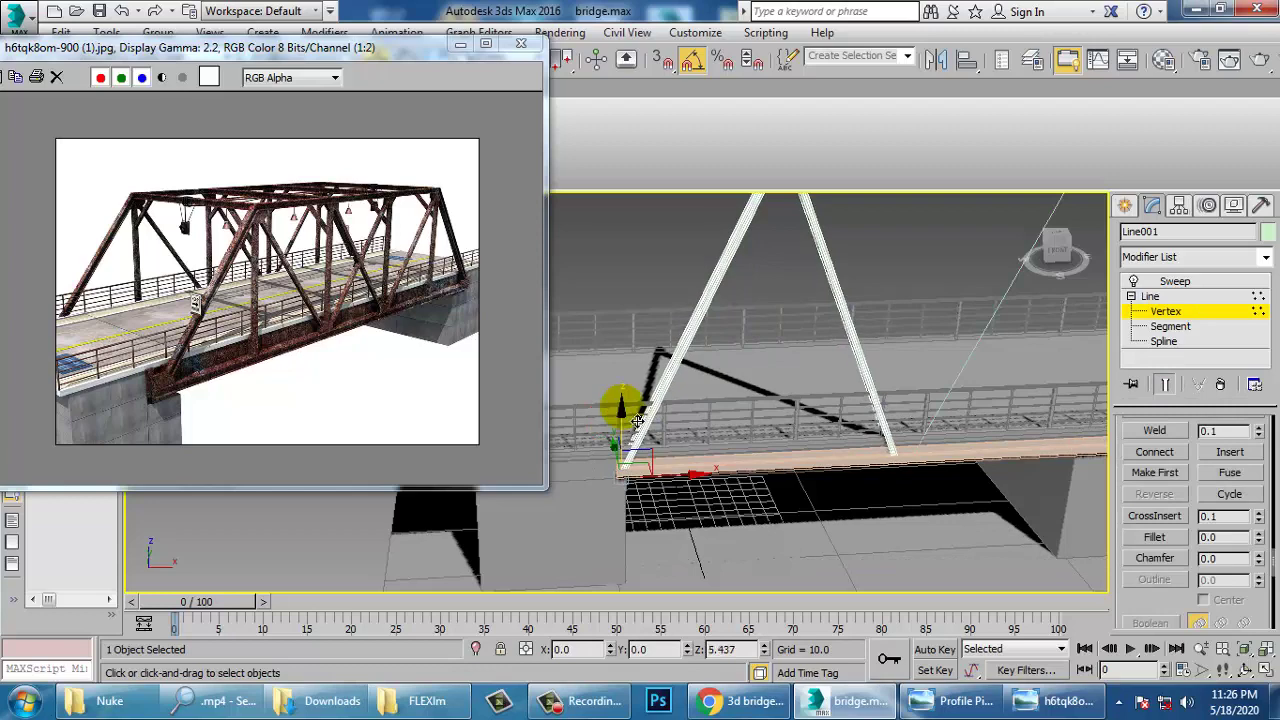
drag(622, 408, 622, 407)
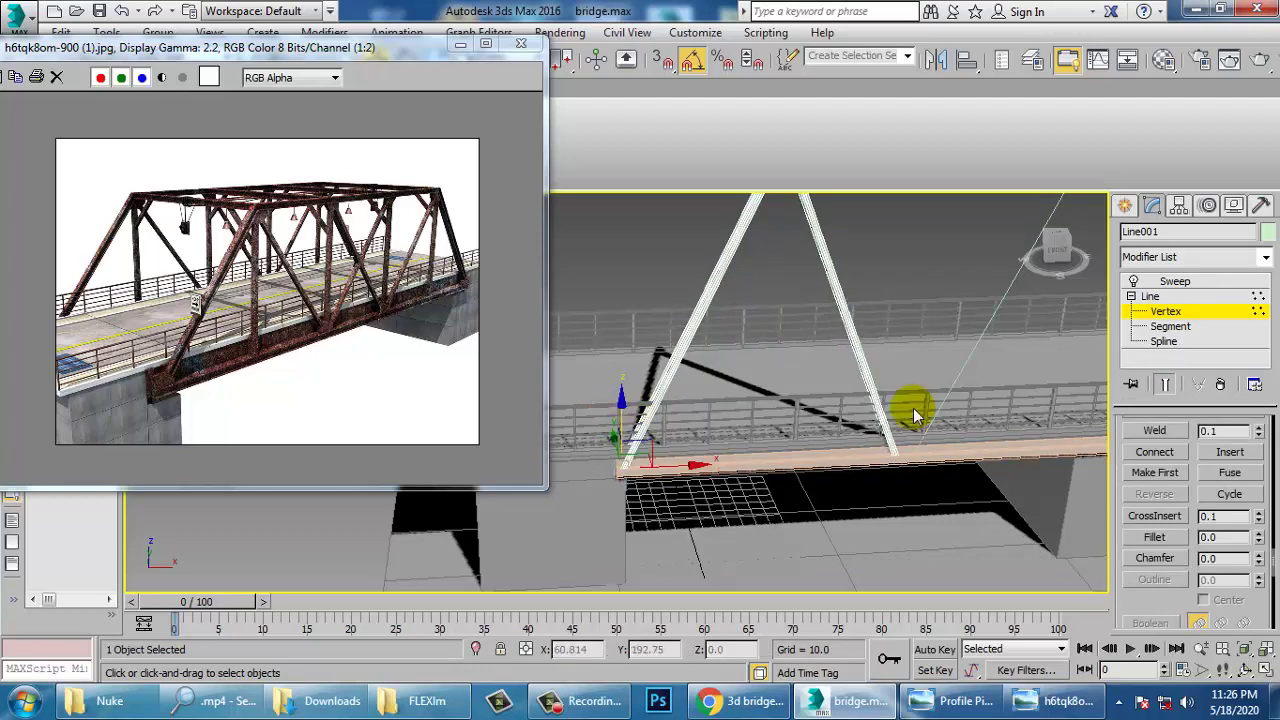
click(1173, 283)
Replace the plain right inverted-V line with one copy of the swept inverted-V, about 186 units along X
middle_drag(1010, 275, 722, 345)
drag(738, 412, 1039, 424)
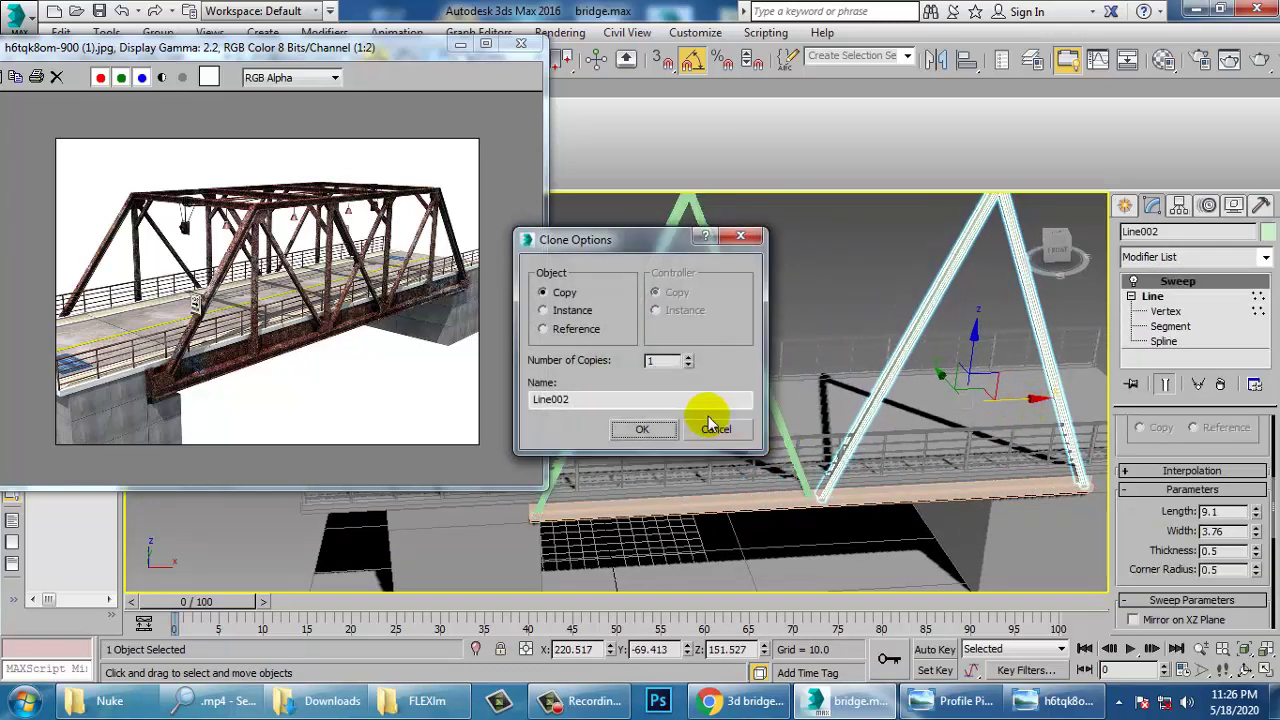
click(646, 427)
Select both swept inverted-V braces and move them about -6 units in Y
alt+middle_drag(825, 535, 900, 508)
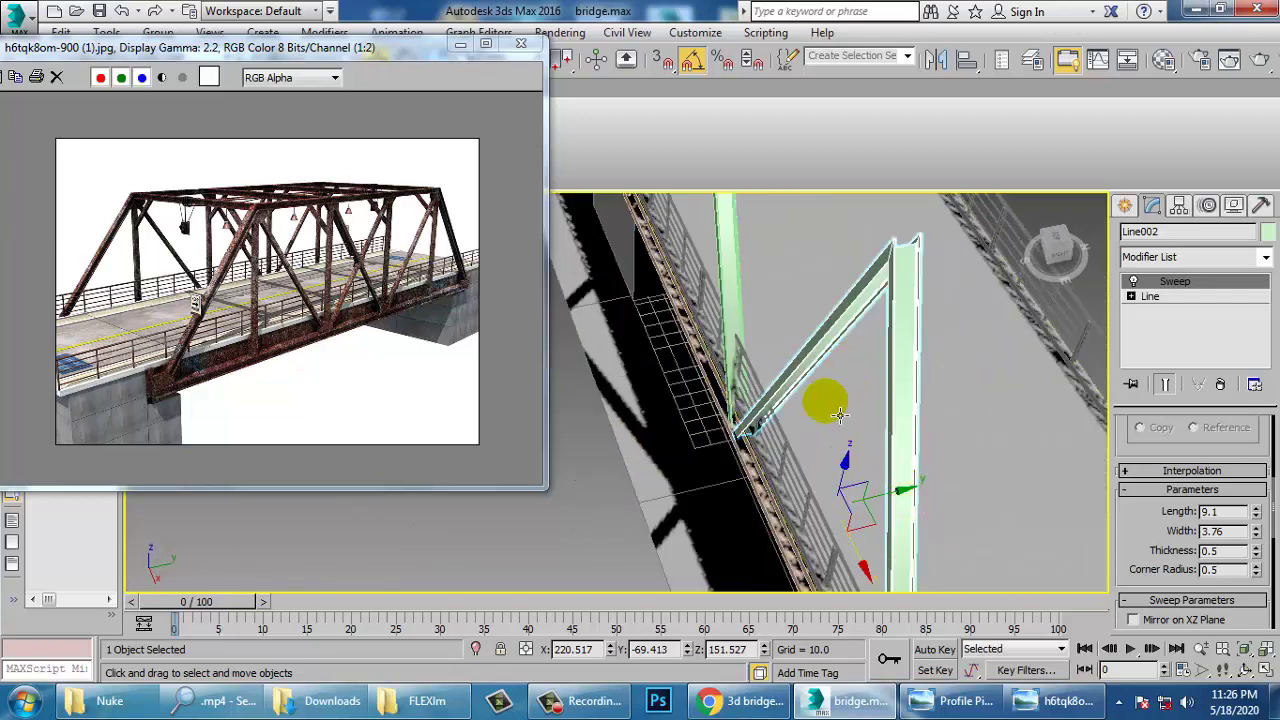
ctrl+click(735, 300)
drag(828, 276, 820, 283)
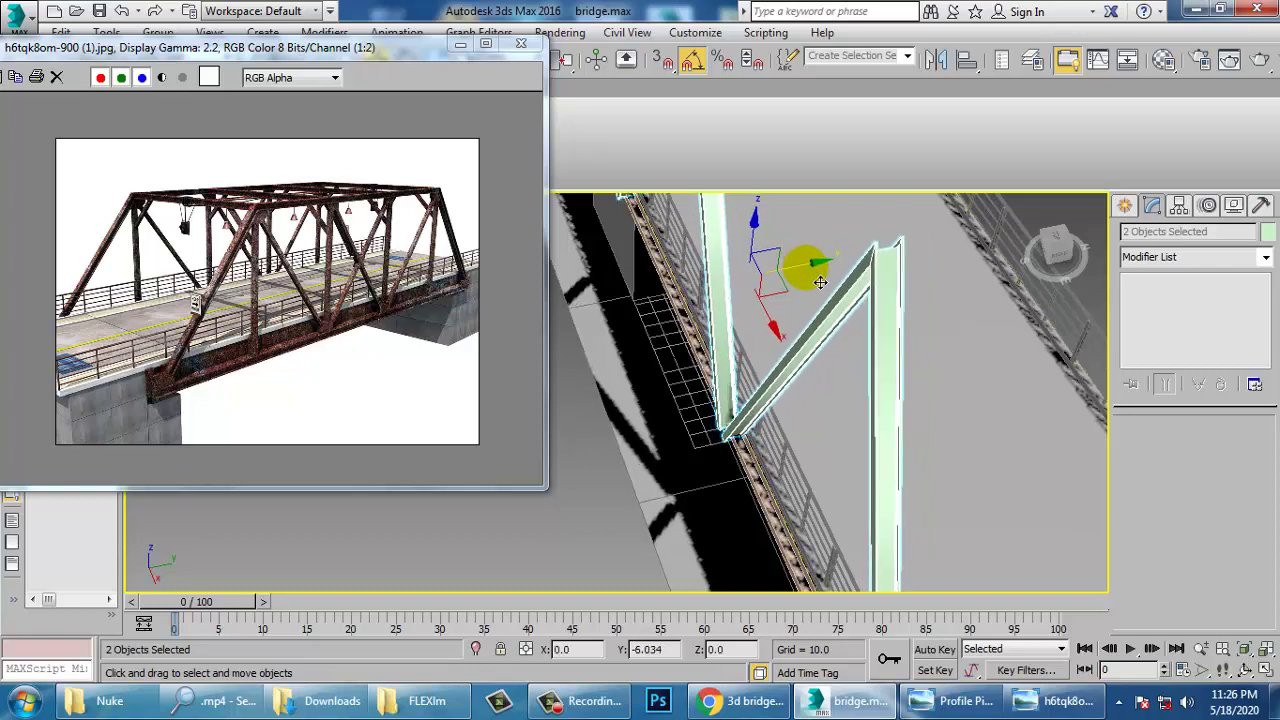
Select the side girder and examine its vertices from the Top view
click(764, 487)
alt+middle_drag(764, 487, 752, 474)
key(alt+w)
middle_drag(878, 322, 857, 313)
key(alt+w)
key(alt+w)
middle_drag(576, 297, 561, 293)
key(alt+w)
key(1)
middle_drag(768, 356, 807, 366)
scroll(806, 374, down, 3)
scroll(804, 430, up, 3)
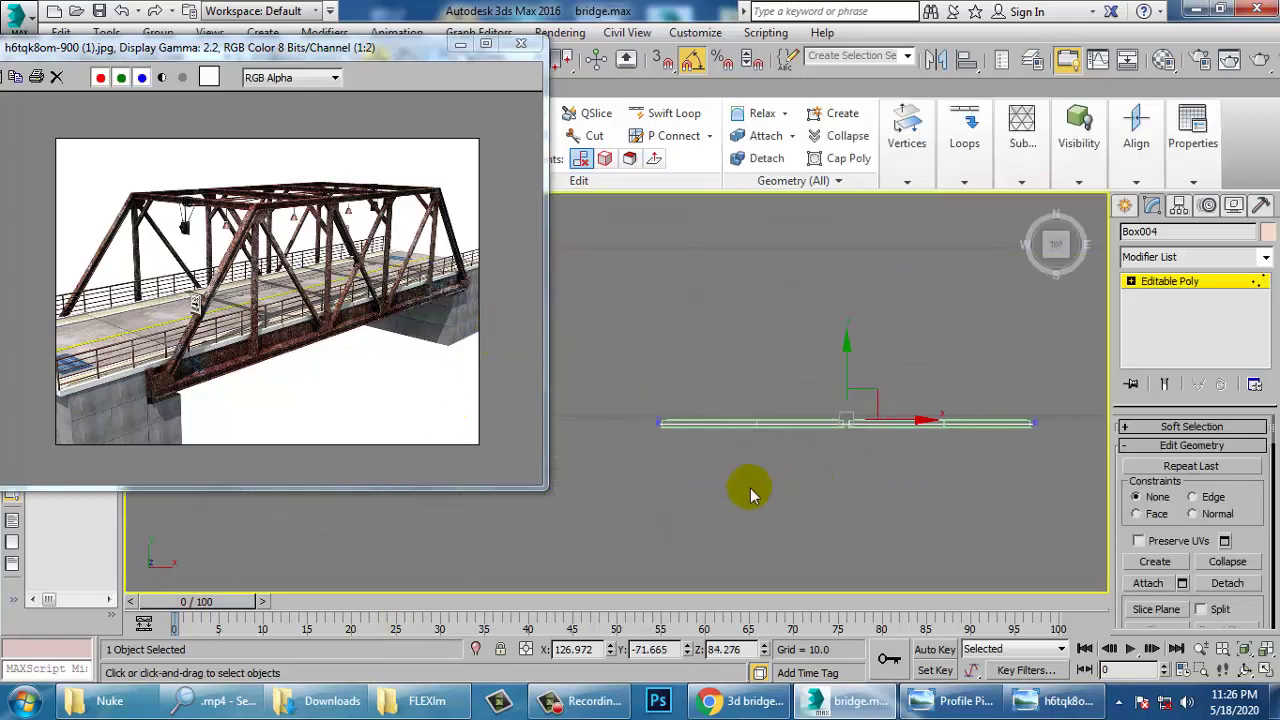
scroll(712, 510, up, 1)
middle_drag(778, 478, 727, 512)
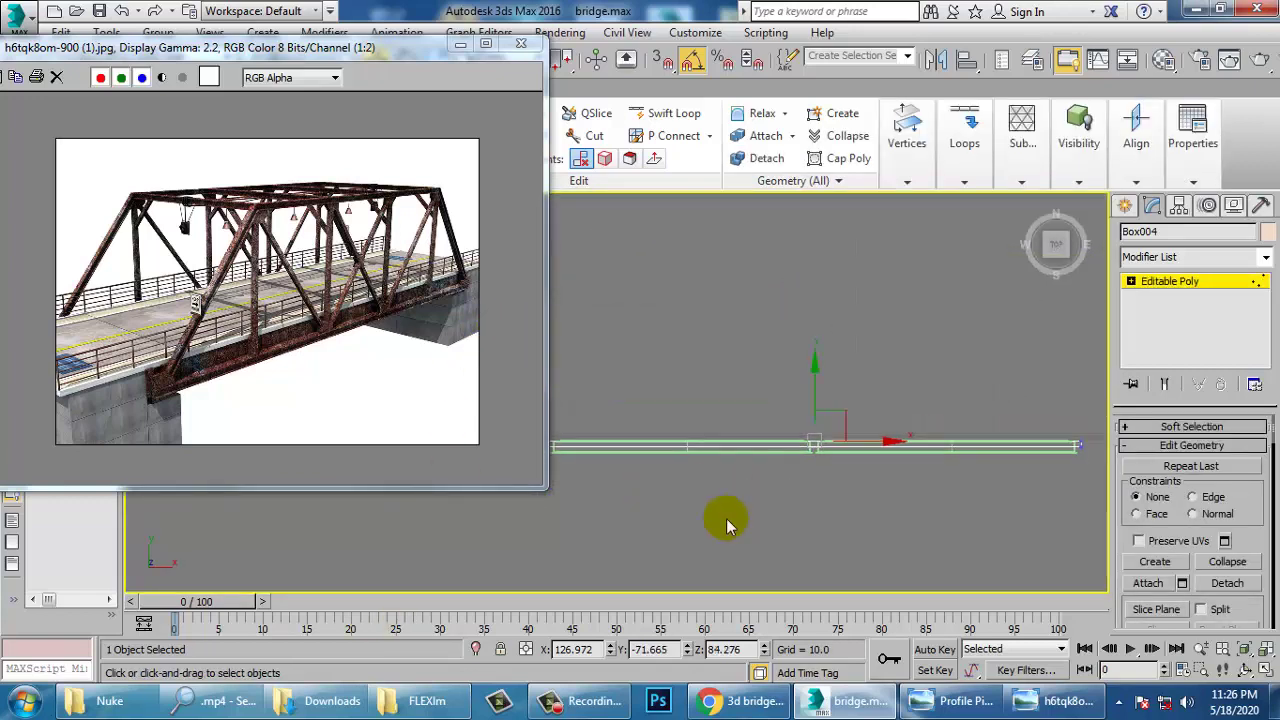
click(1174, 290)
Move the girder ledge's long outer side face about -5 units in Y so the ledge reaches under the braces
key(alt+w)
scroll(882, 540, up, 2)
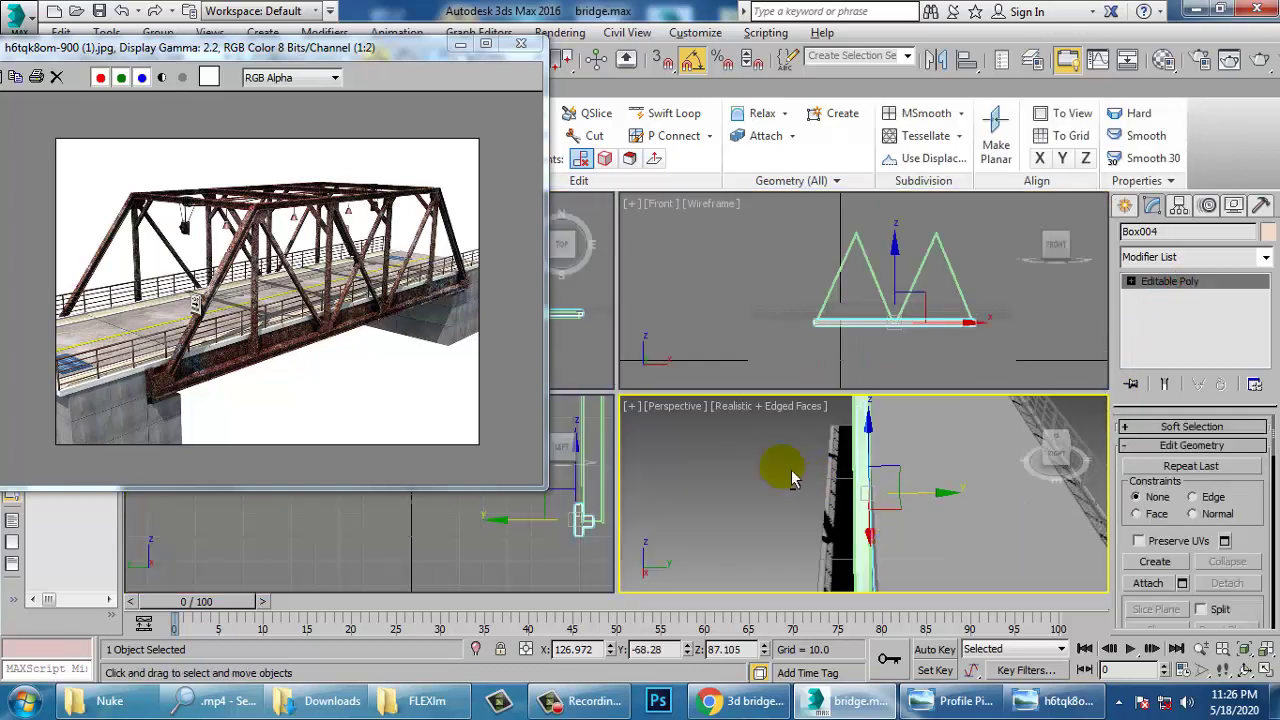
key(alt+w)
scroll(870, 474, up, 1)
alt+middle_drag(875, 475, 845, 477)
key(4)
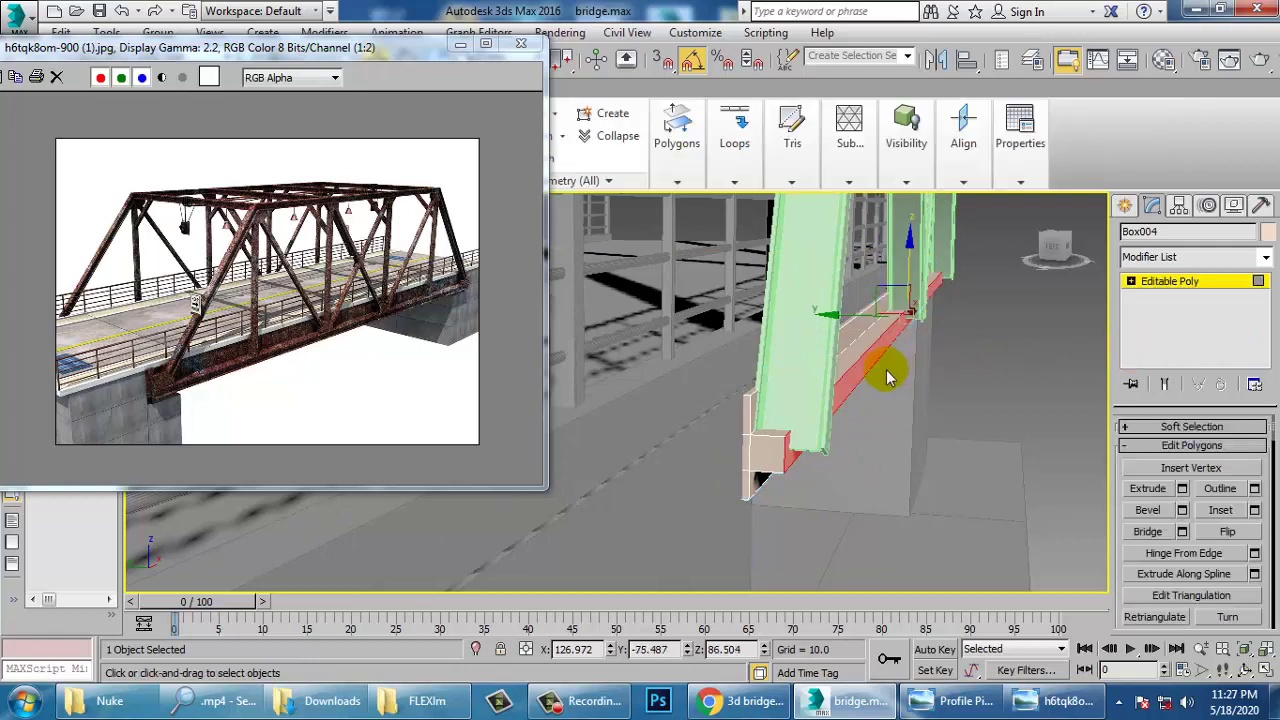
drag(848, 316, 867, 315)
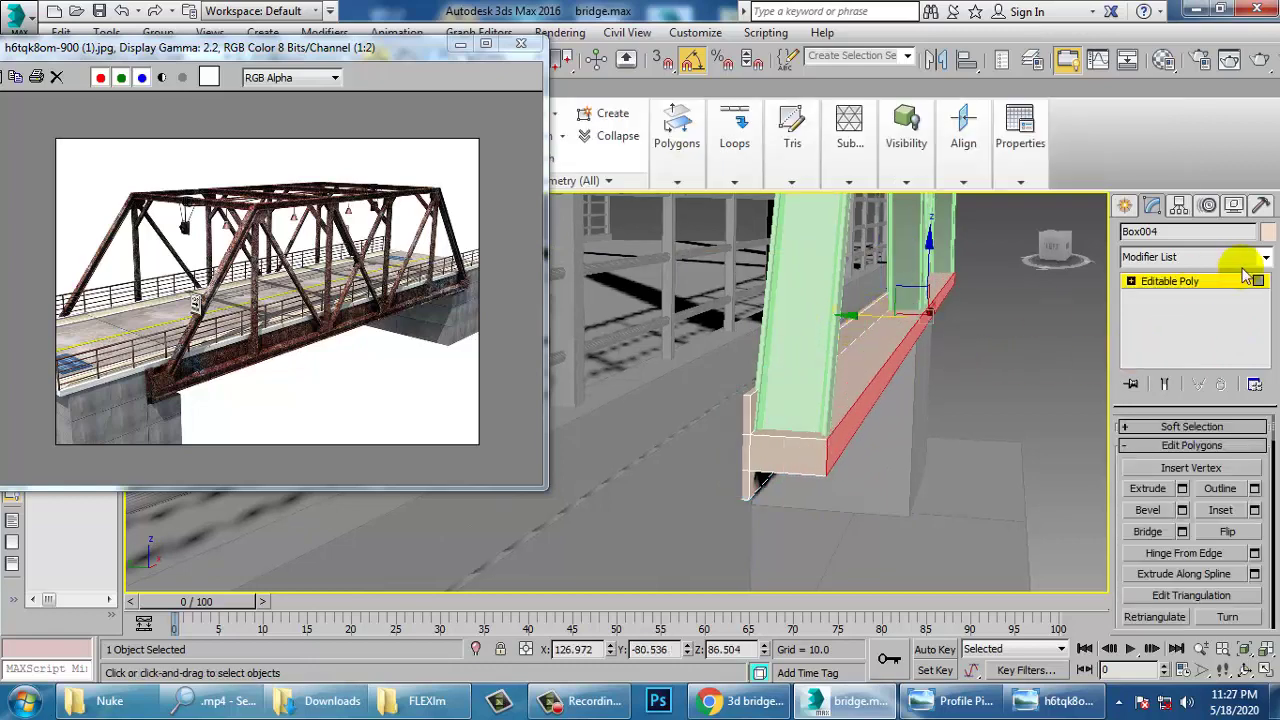
click(1212, 281)
Draw a straight vertical line in the Front view from the left brace's apex down to the girder, about 212 units long
alt+middle_drag(871, 377, 846, 504)
scroll(908, 462, down, 3)
alt+middle_drag(846, 504, 869, 472)
key(alt+w)
key(alt+w)
scroll(937, 294, up, 4)
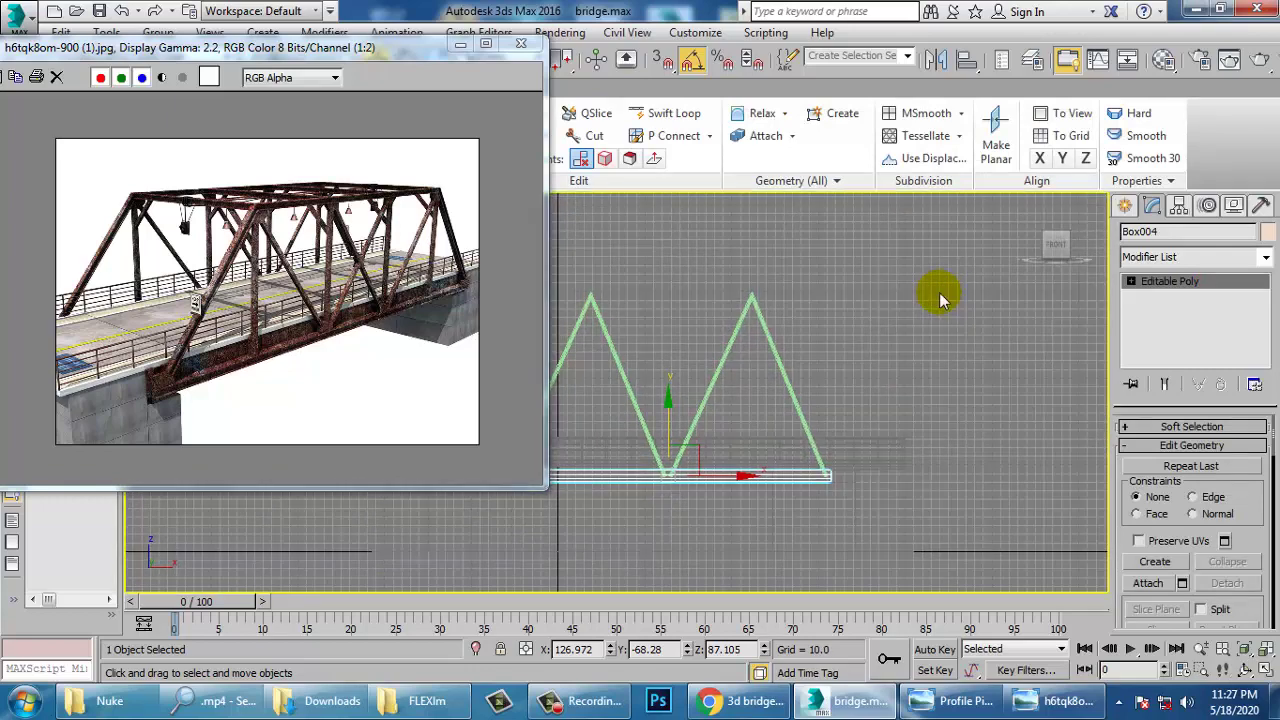
click(1126, 206)
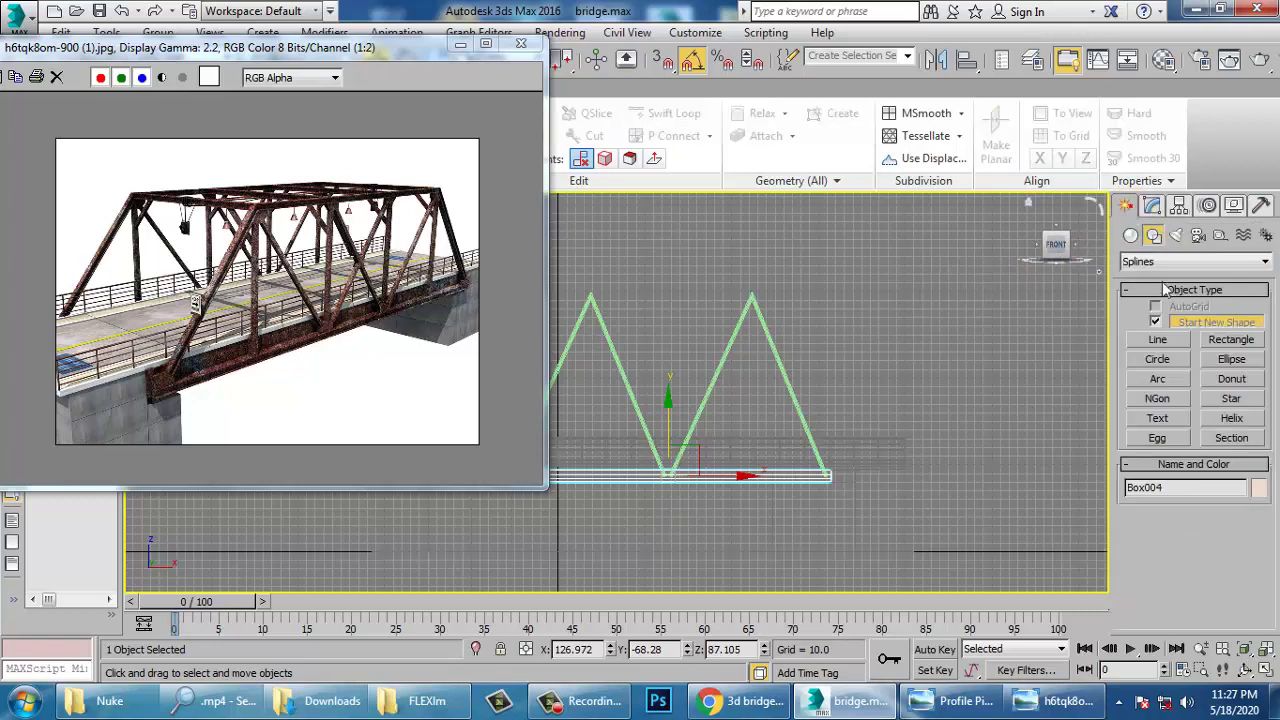
click(1158, 340)
scroll(670, 410, up, 2)
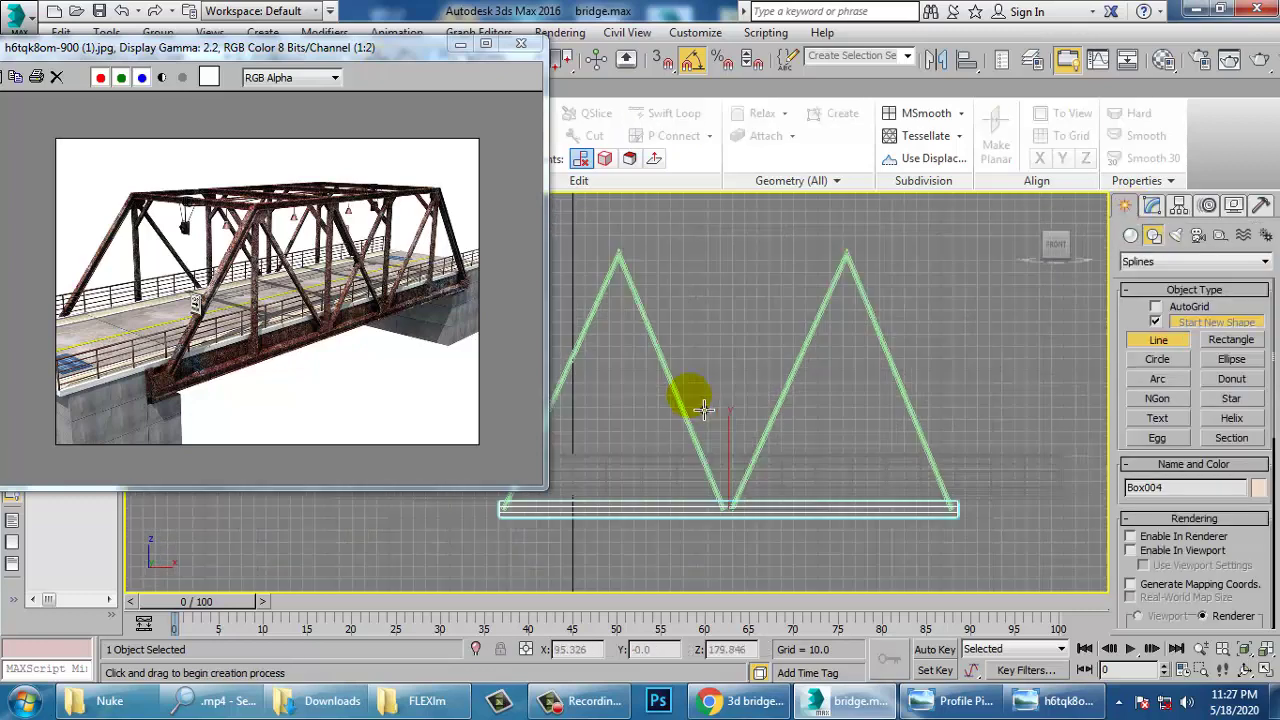
middle_drag(700, 409, 689, 331)
click(660, 241)
right_click(662, 482)
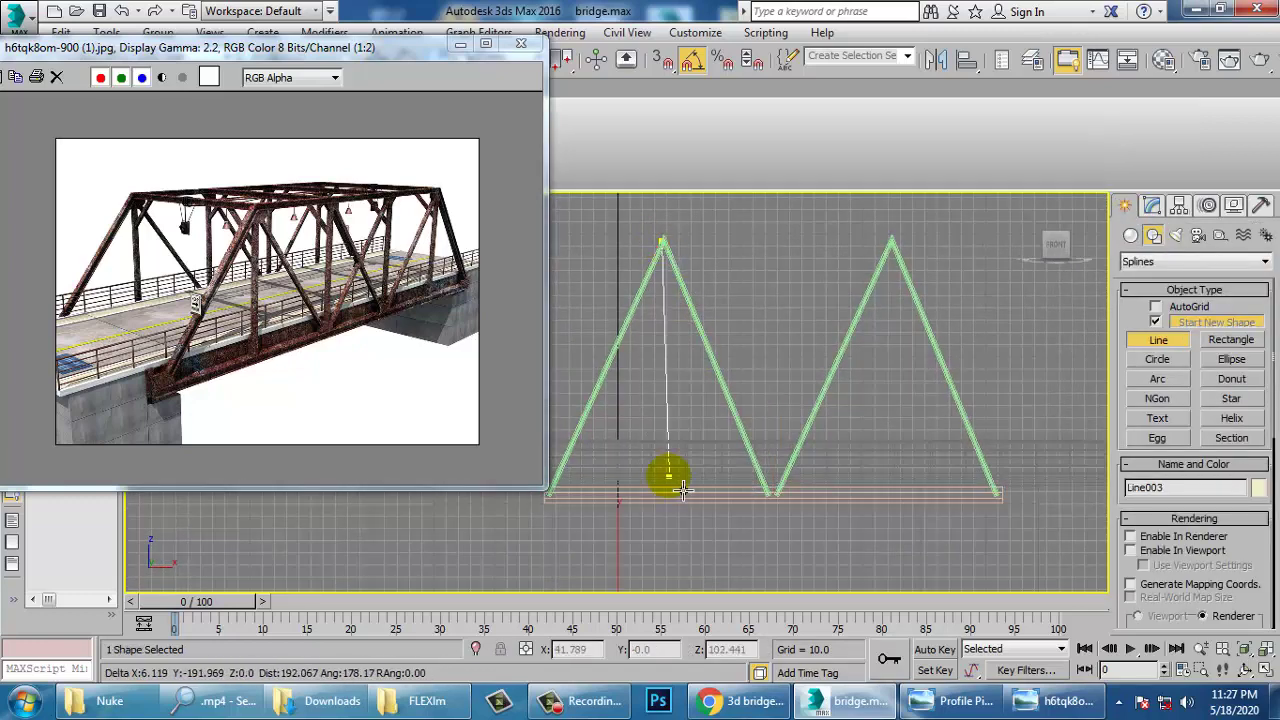
click(676, 258)
right_click(671, 391)
click(676, 250)
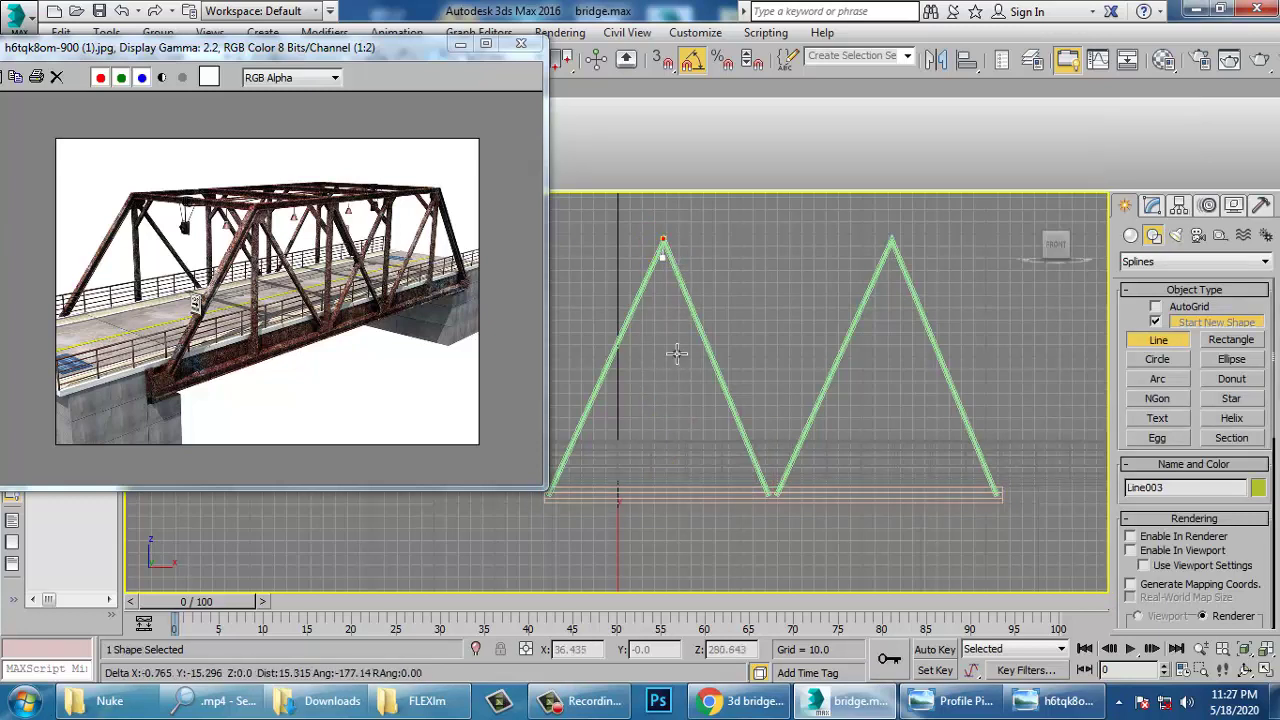
click(663, 497)
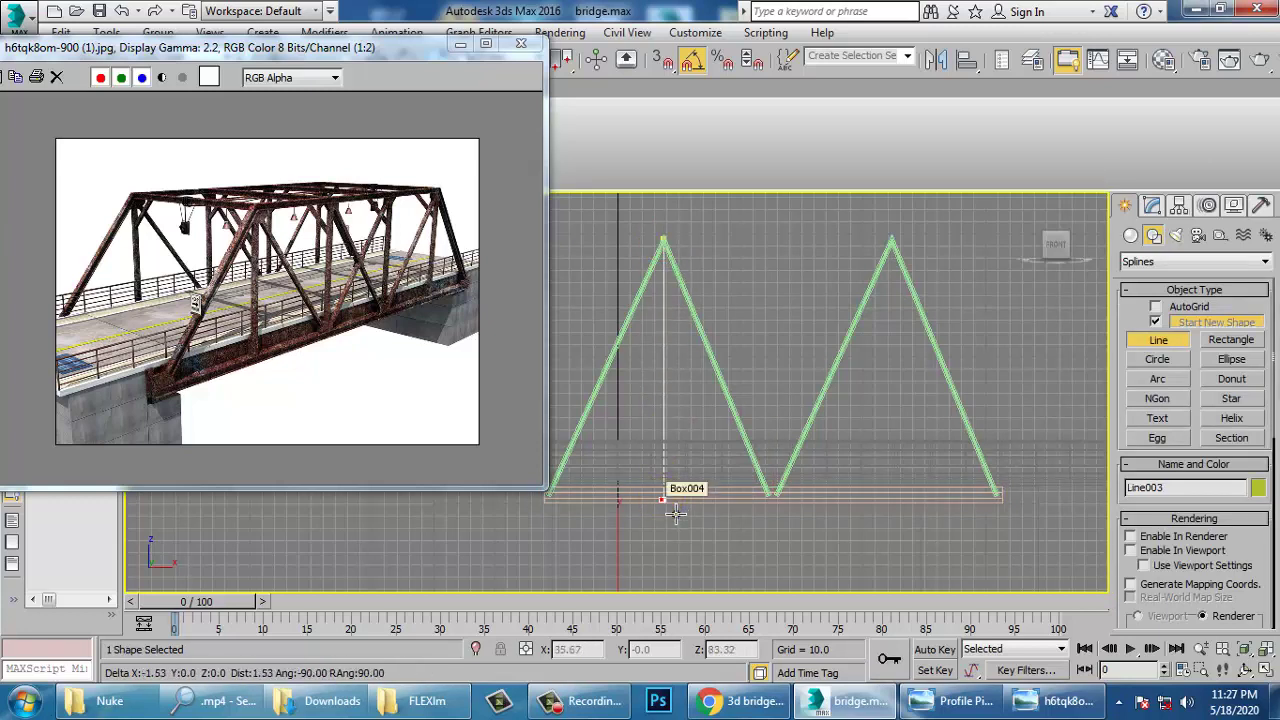
right_click(663, 500)
Try to copy the vertical line about 88 units along X to the middle of the girder
drag(714, 370, 826, 378)
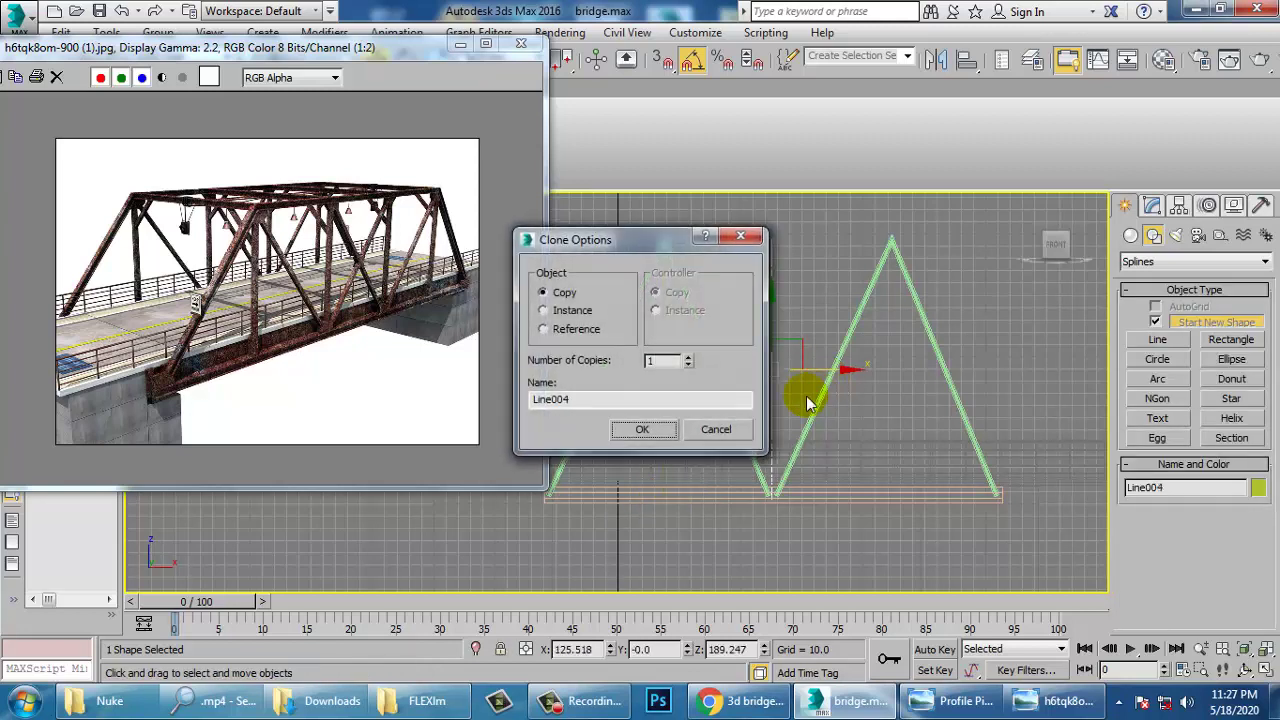
click(709, 427)
Discard the pending copy and apply a Sweep modifier to the vertical line below the left brace's apex
click(1152, 206)
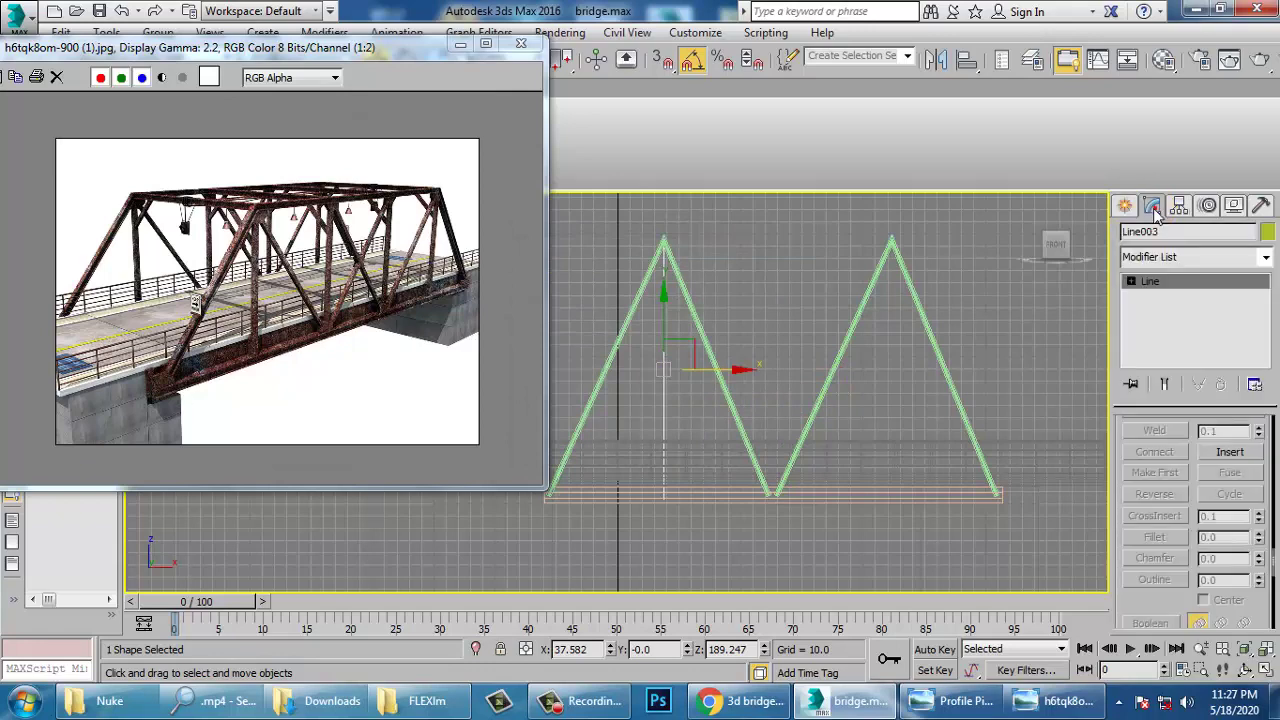
click(1267, 259)
text(sw)
click(1183, 371)
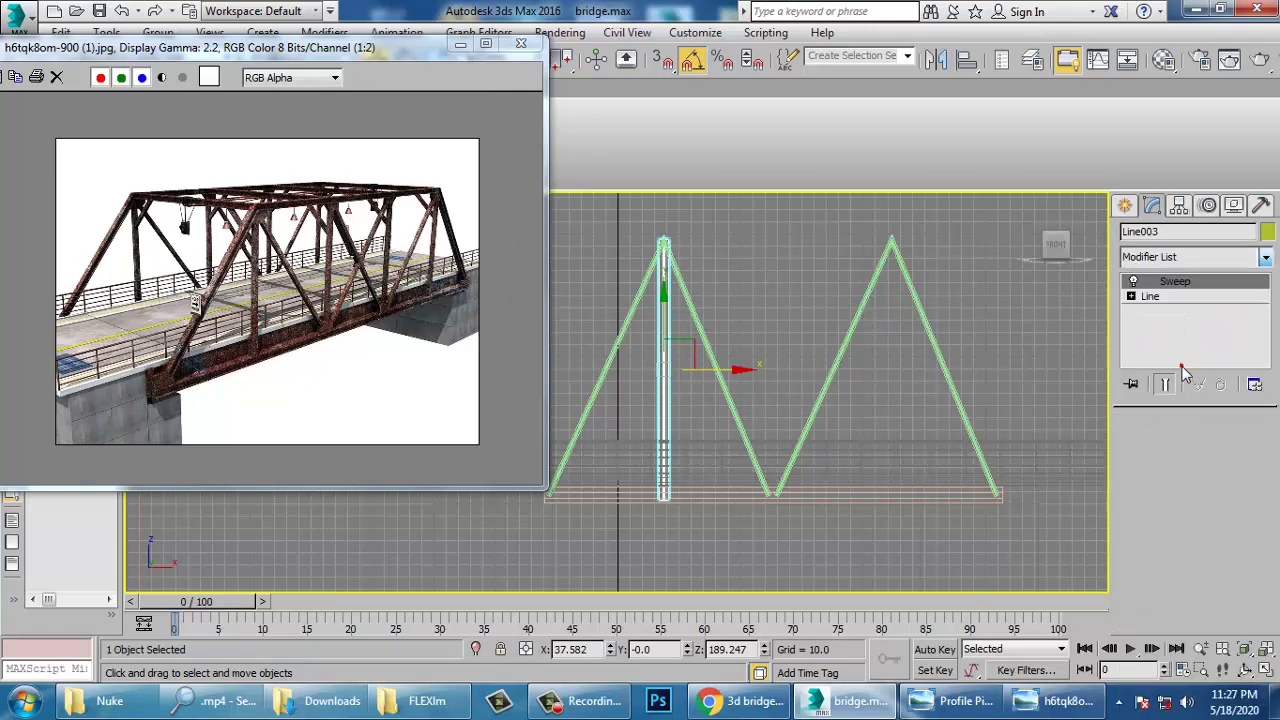
Reduce the vertical post's sweep section to a length of 7.56 and a width of 3.68
key(p)
alt+middle_drag(968, 490, 837, 417)
scroll(837, 417, up, 2)
scroll(811, 412, down, 4)
drag(700, 448, 779, 461)
click(1262, 512)
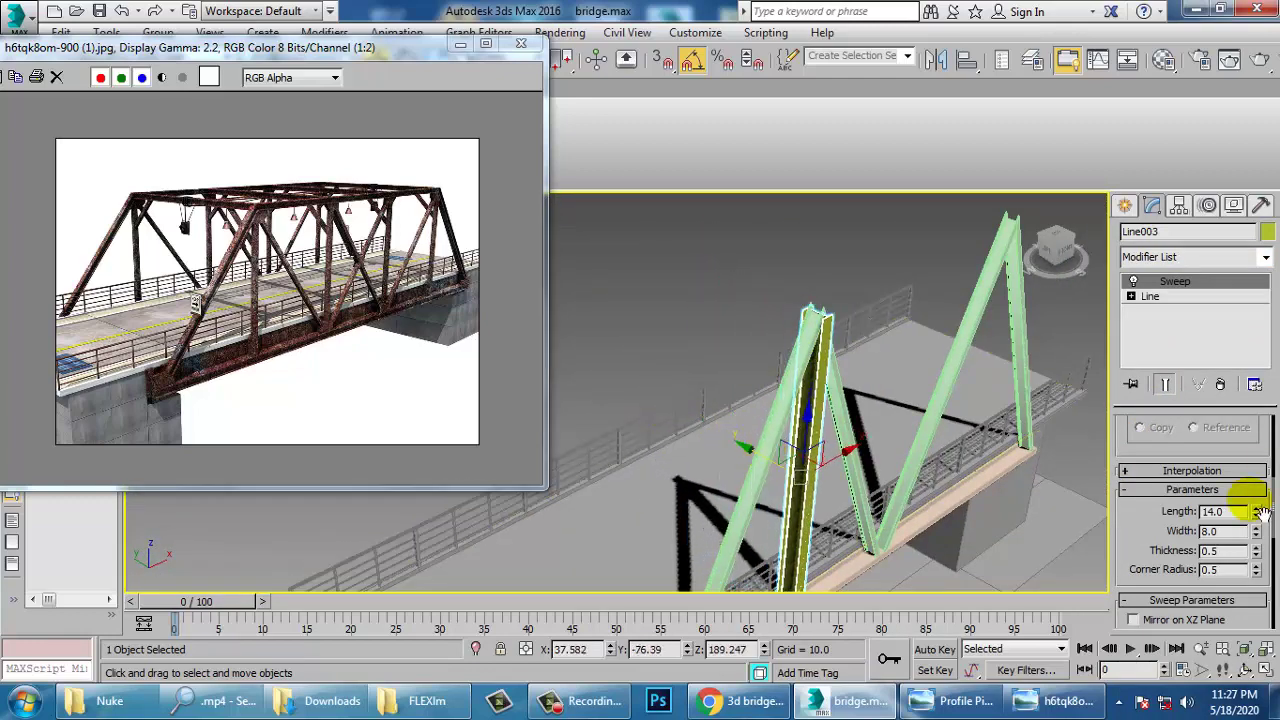
drag(1259, 519, 1258, 560)
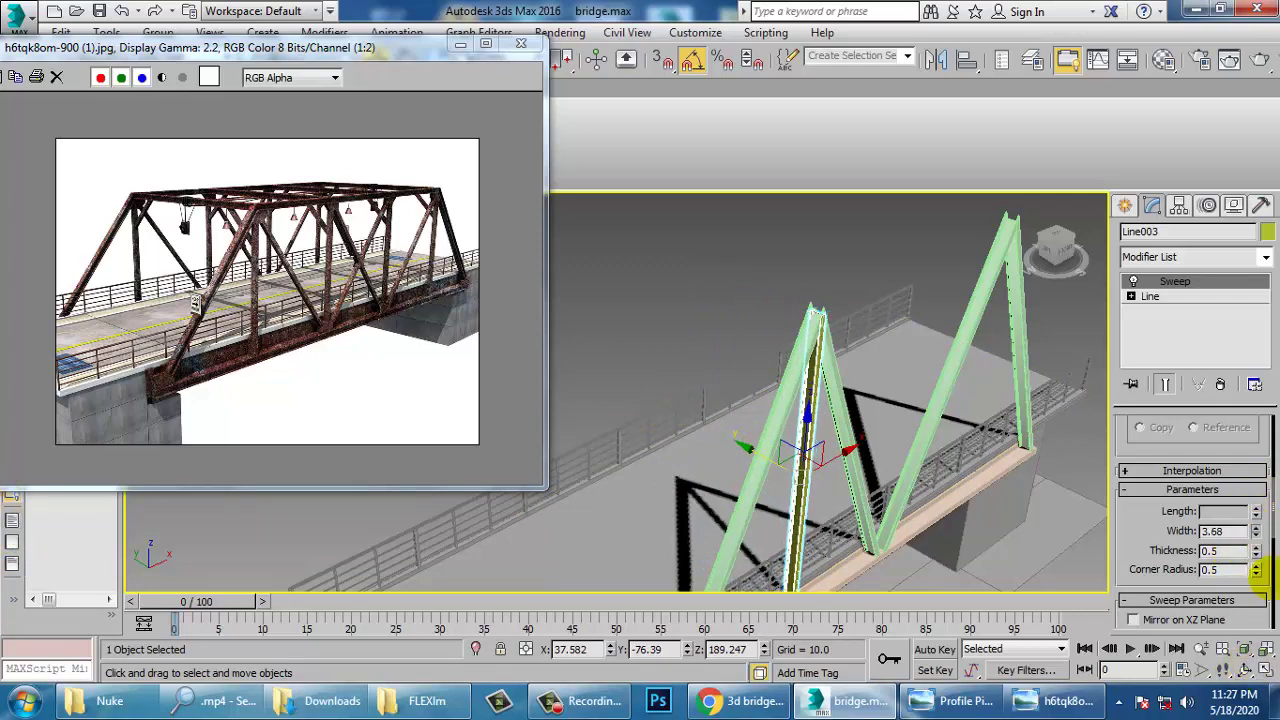
alt+middle_drag(932, 507, 779, 478)
scroll(779, 478, up, 2)
middle_drag(783, 405, 777, 475)
key(alt+w)
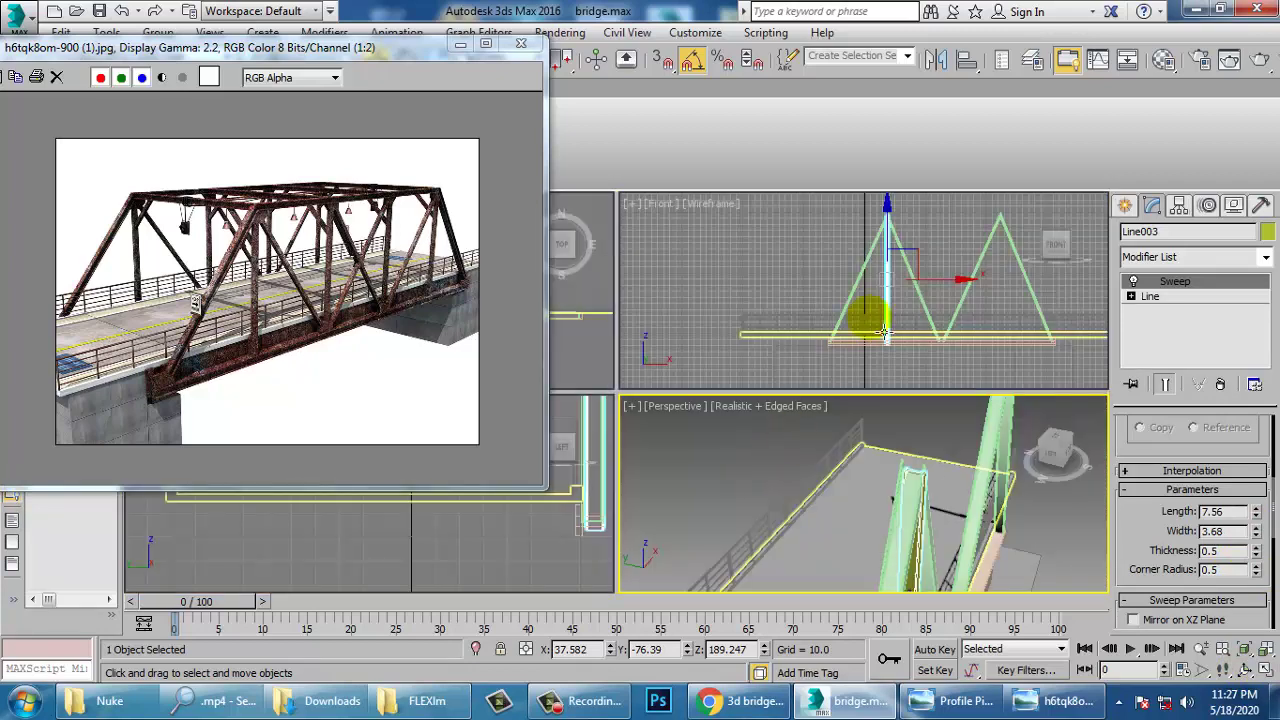
Lower the post line's top vertex about 5.5 units in the Front view so it ends inside the brace apex
middle_click(866, 352)
key(alt+w)
middle_drag(864, 355, 950, 448)
scroll(640, 352, up, 2)
middle_drag(645, 347, 690, 387)
drag(717, 320, 891, 447)
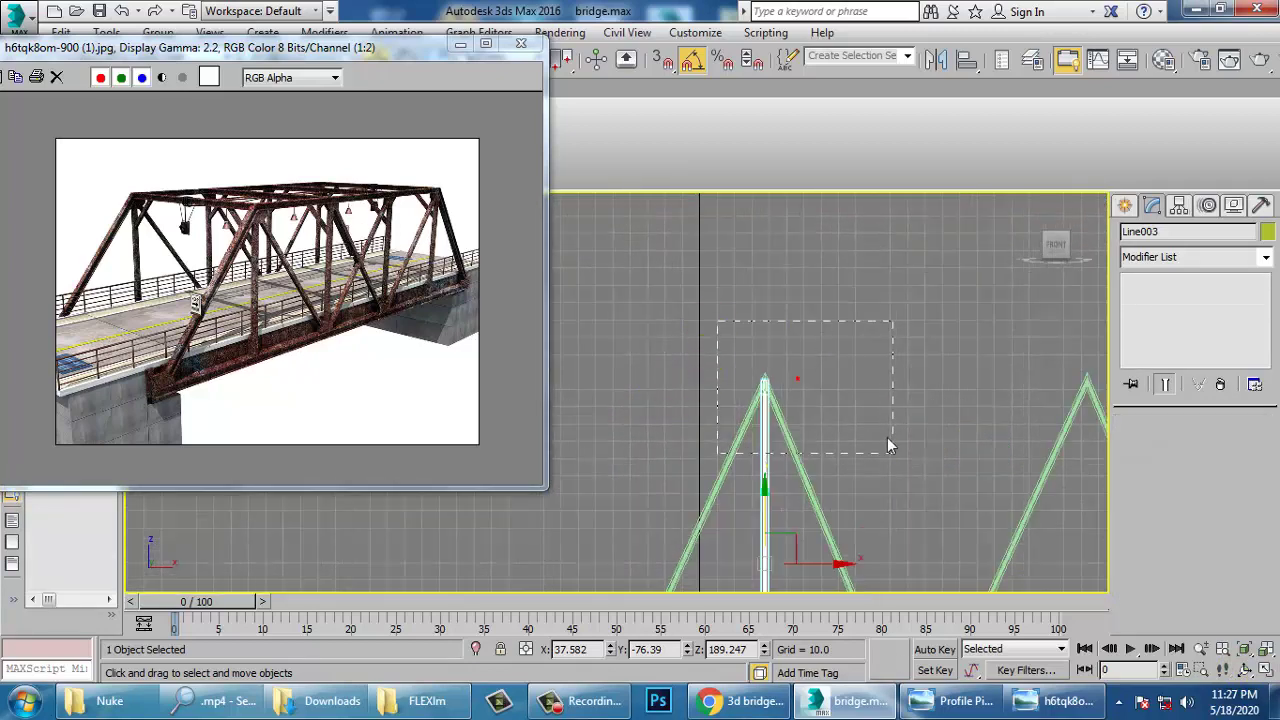
scroll(730, 376, up, 4)
click(878, 500)
drag(813, 366, 884, 482)
click(881, 533)
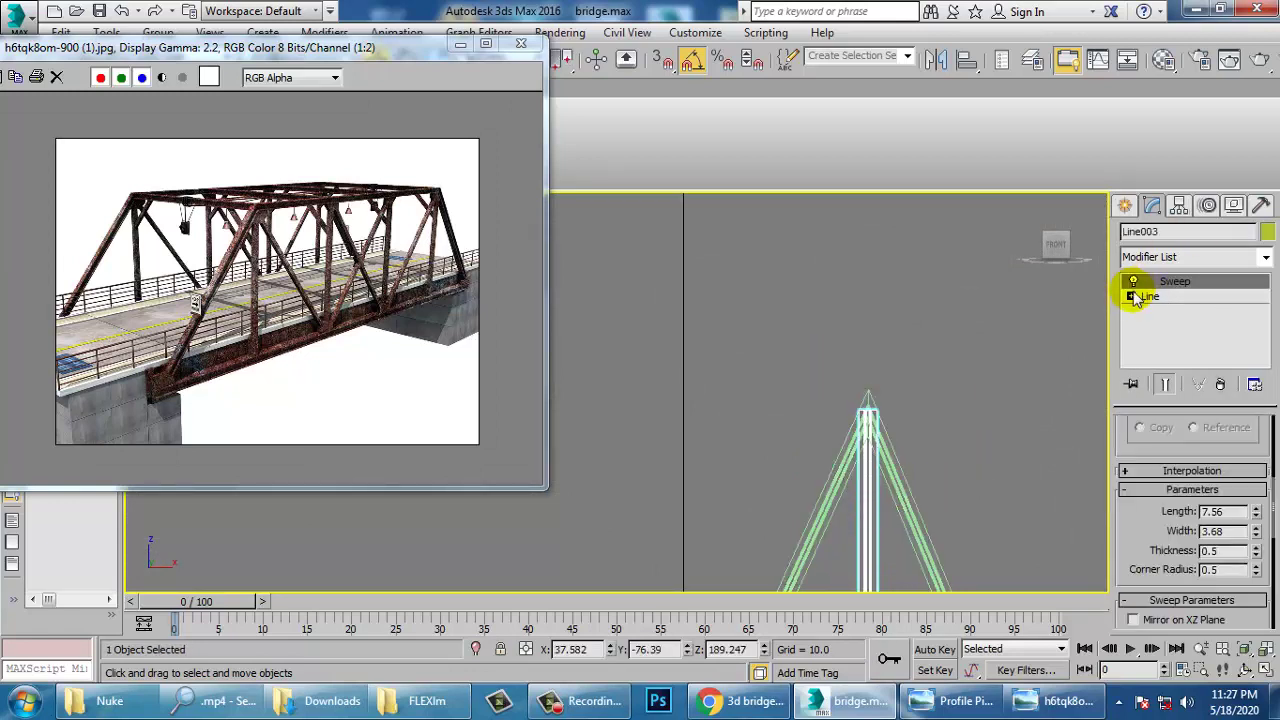
click(1163, 311)
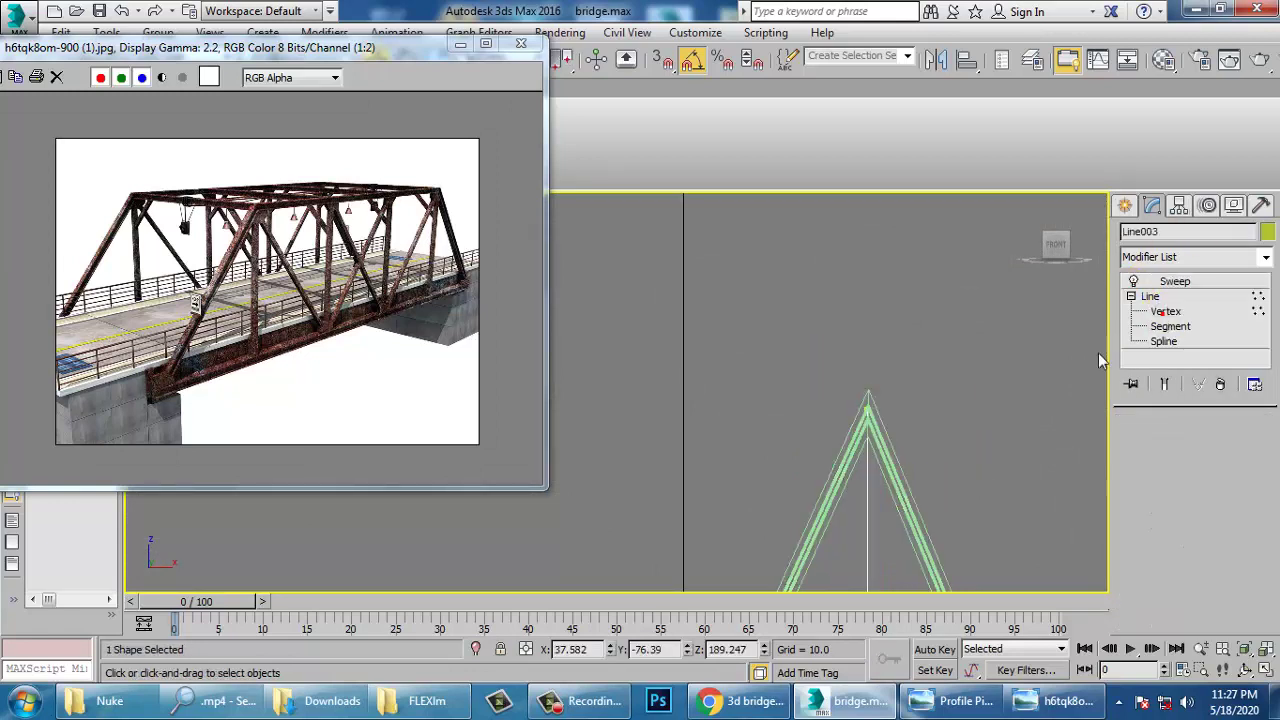
click(1166, 385)
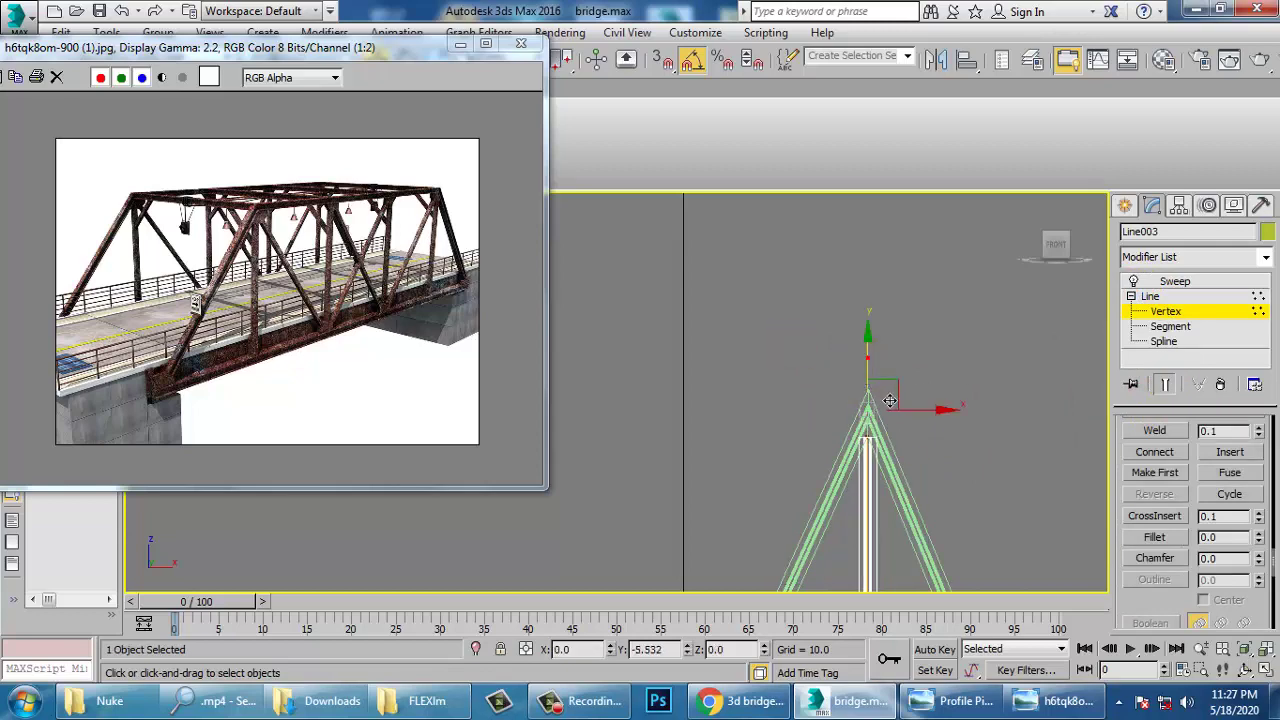
click(1176, 282)
Copy the swept post about 91 units along X to the girder's middle and about 96 units farther to the right brace's apex
scroll(786, 437, down, 4)
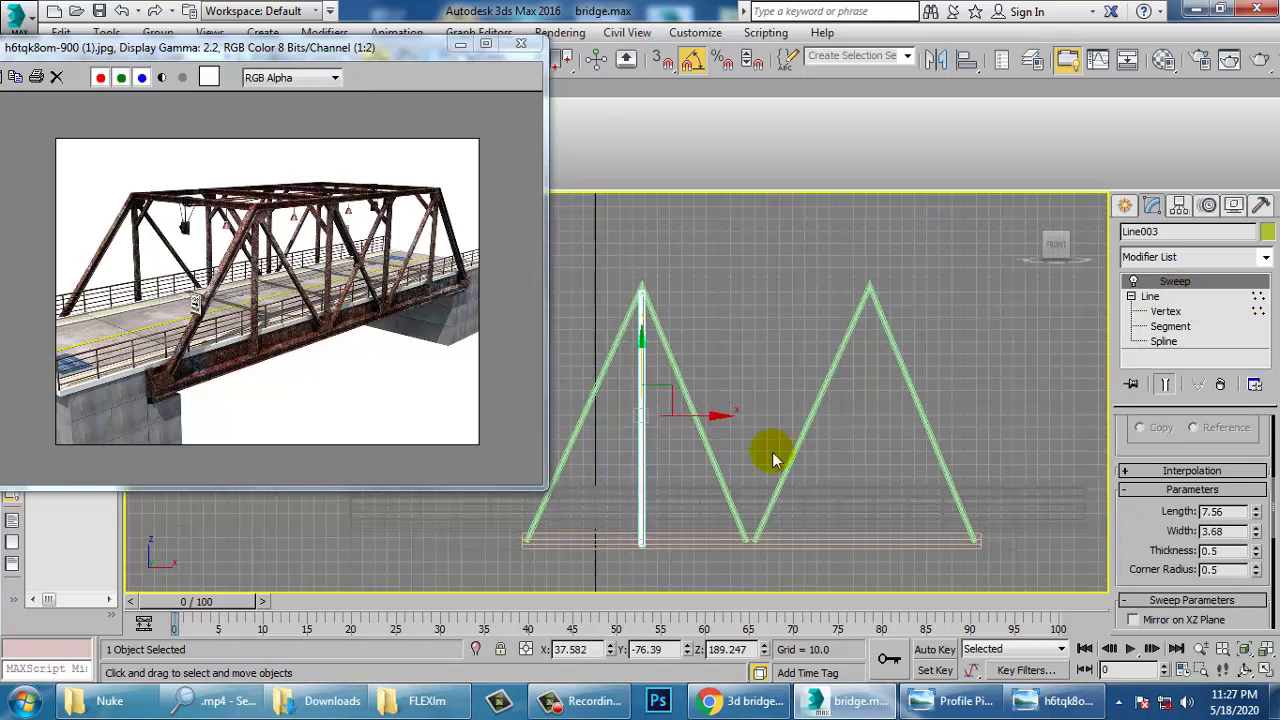
mouse_move(735, 430)
shift+mouse_down()
mouse_move(842, 438)
mouse_move(827, 429)
shift+mouse_up()
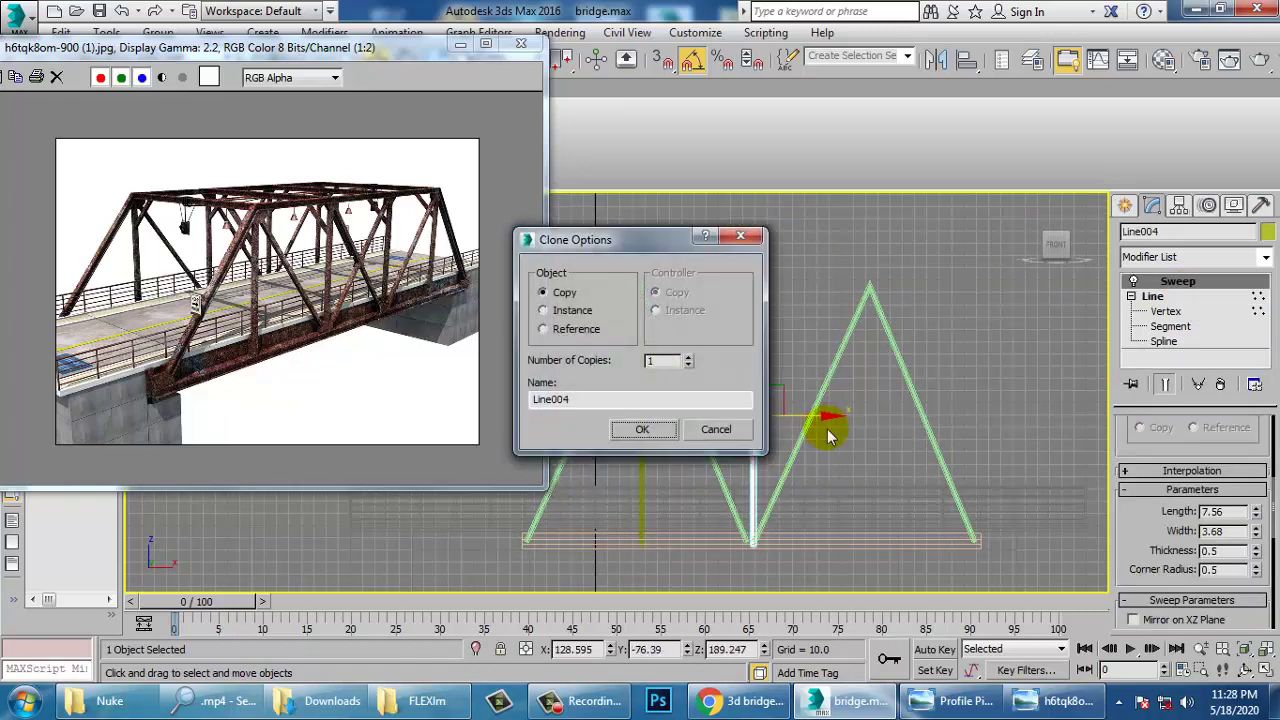
click(642, 430)
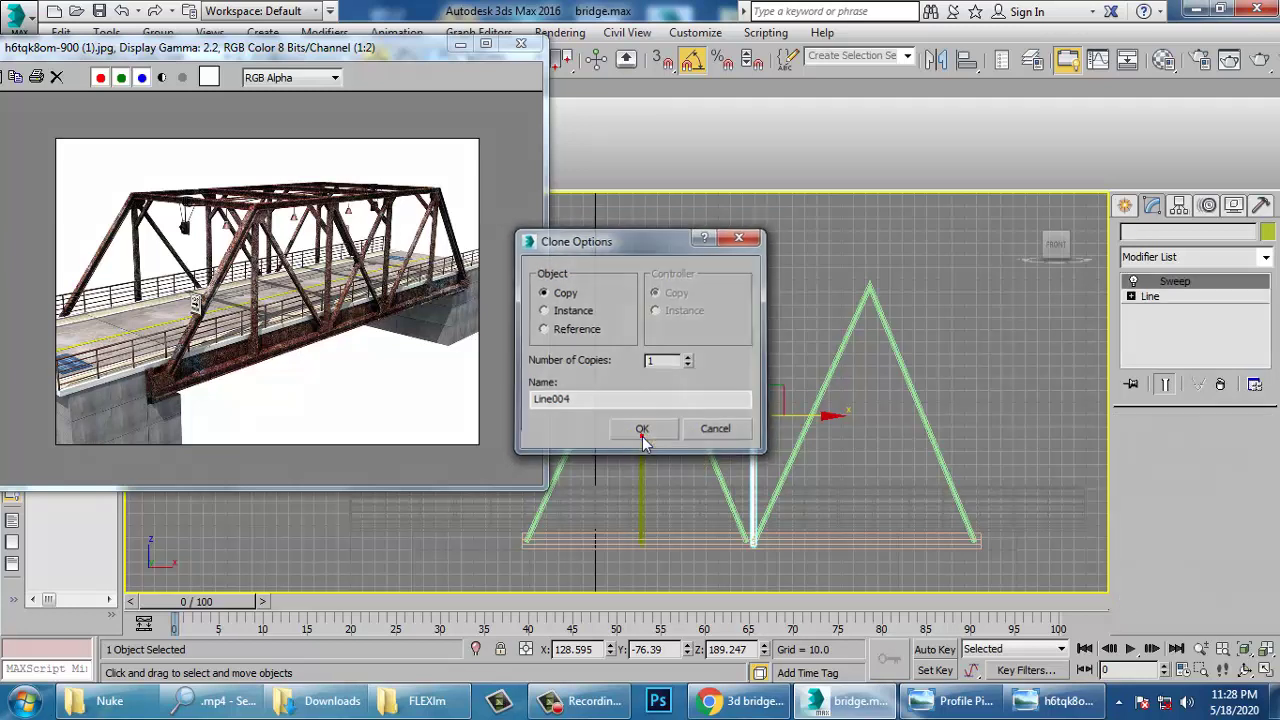
shift+drag(831, 432, 947, 430)
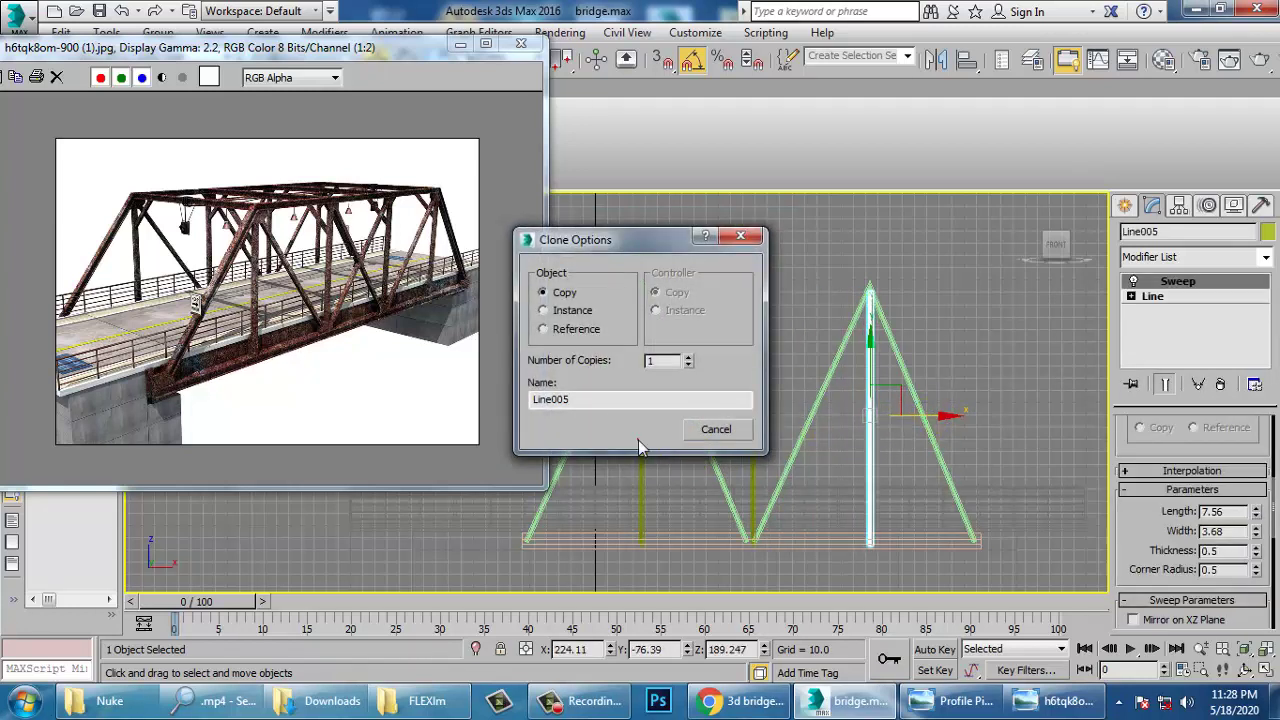
click(638, 440)
key(alt+w)
click(870, 495)
key(alt+w)
alt+middle_drag(872, 494, 809, 443)
scroll(809, 443, down, 3)
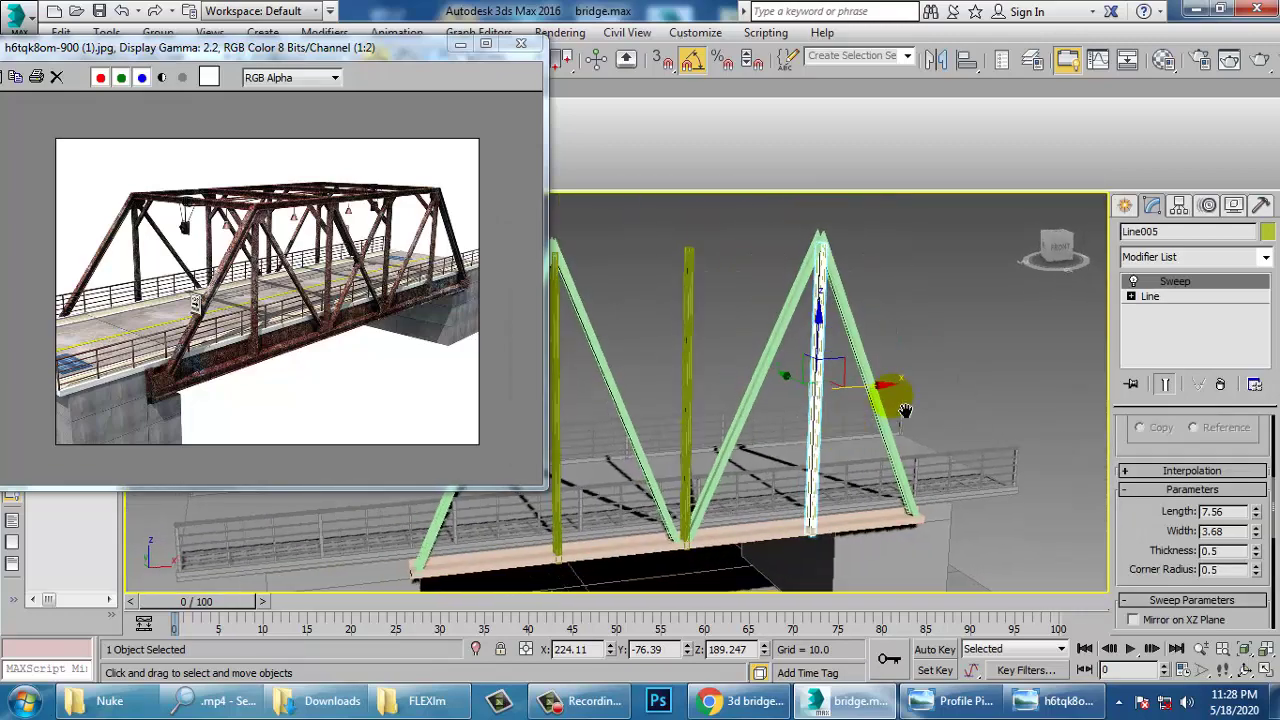
Move the side girder's right end vertices slightly outward along X, past the foot of the last brace
alt+middle_drag(906, 408, 925, 408)
alt+middle_drag(823, 428, 818, 438)
middle_drag(824, 362, 889, 309)
middle_drag(836, 443, 985, 478)
click(966, 492)
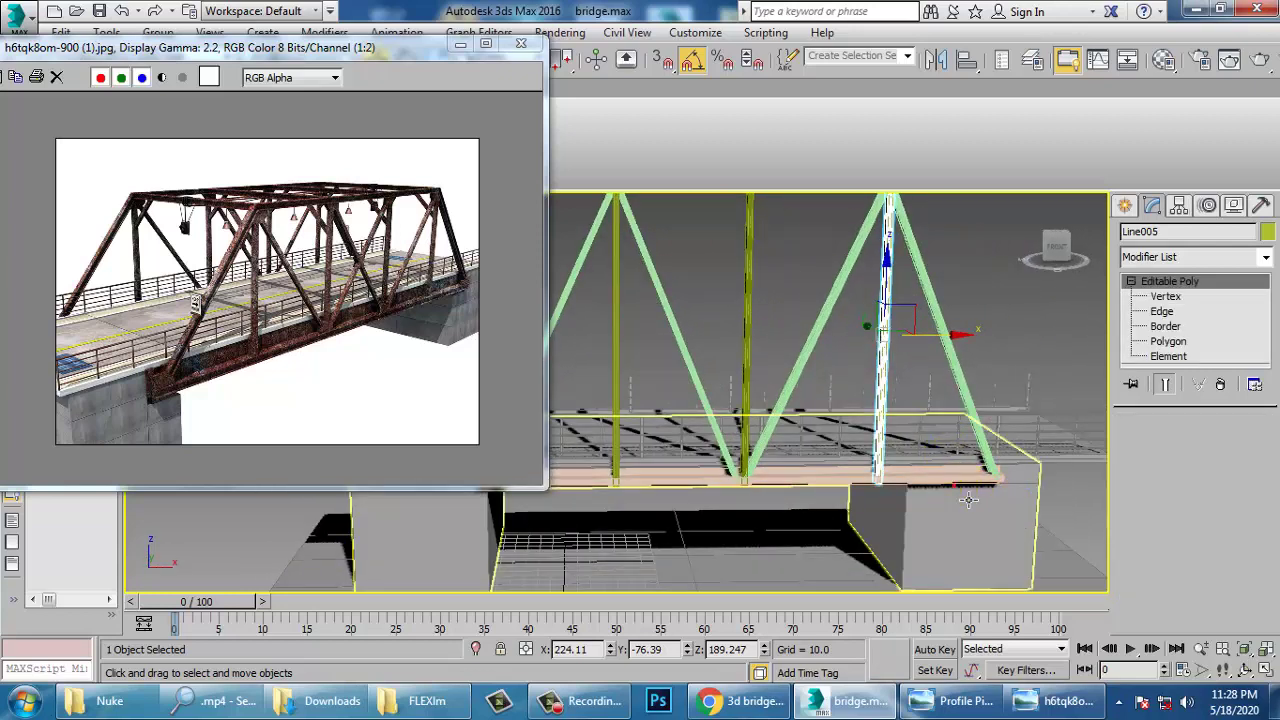
key(1)
click(1165, 296)
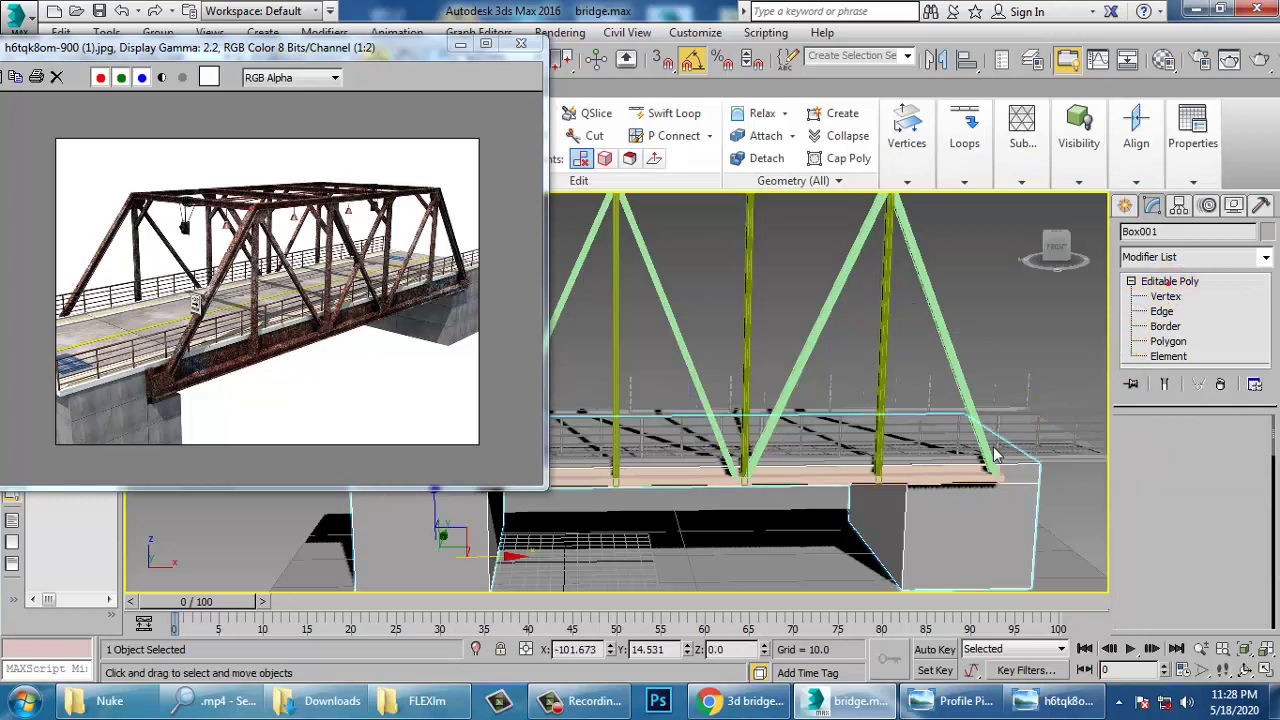
click(998, 474)
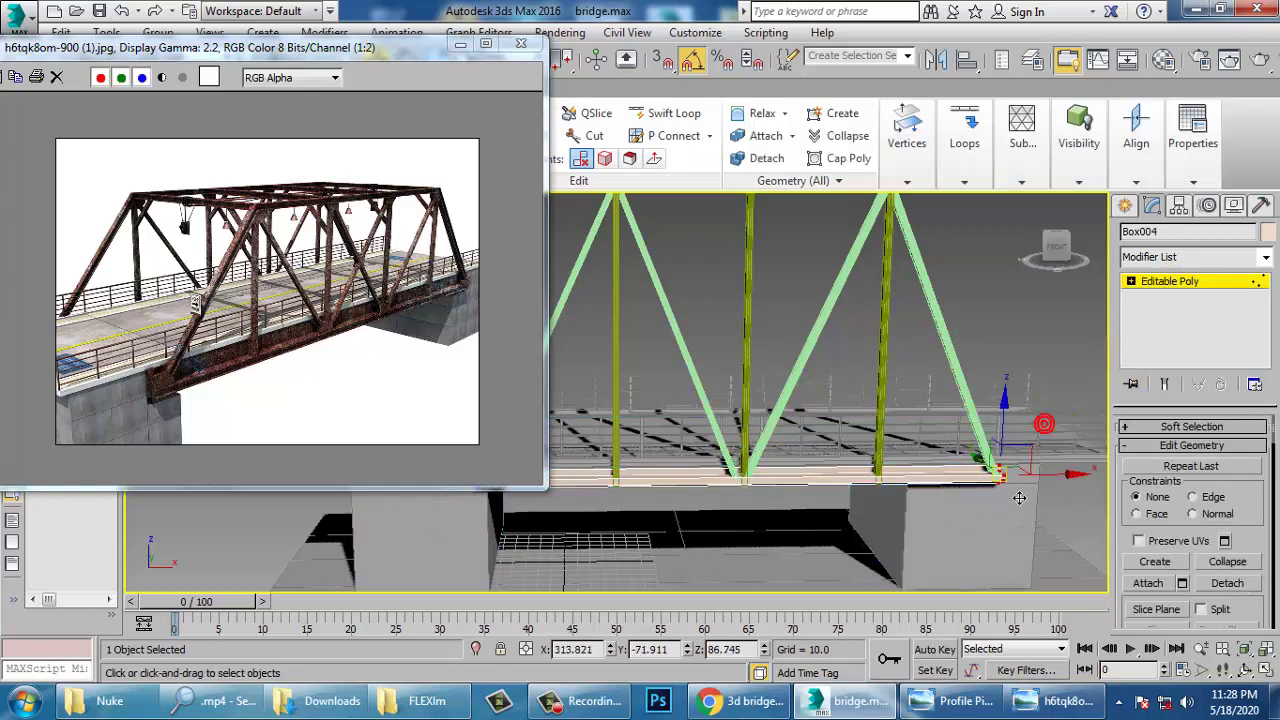
drag(1068, 490, 1076, 490)
alt+middle_drag(962, 480, 895, 486)
click(1218, 285)
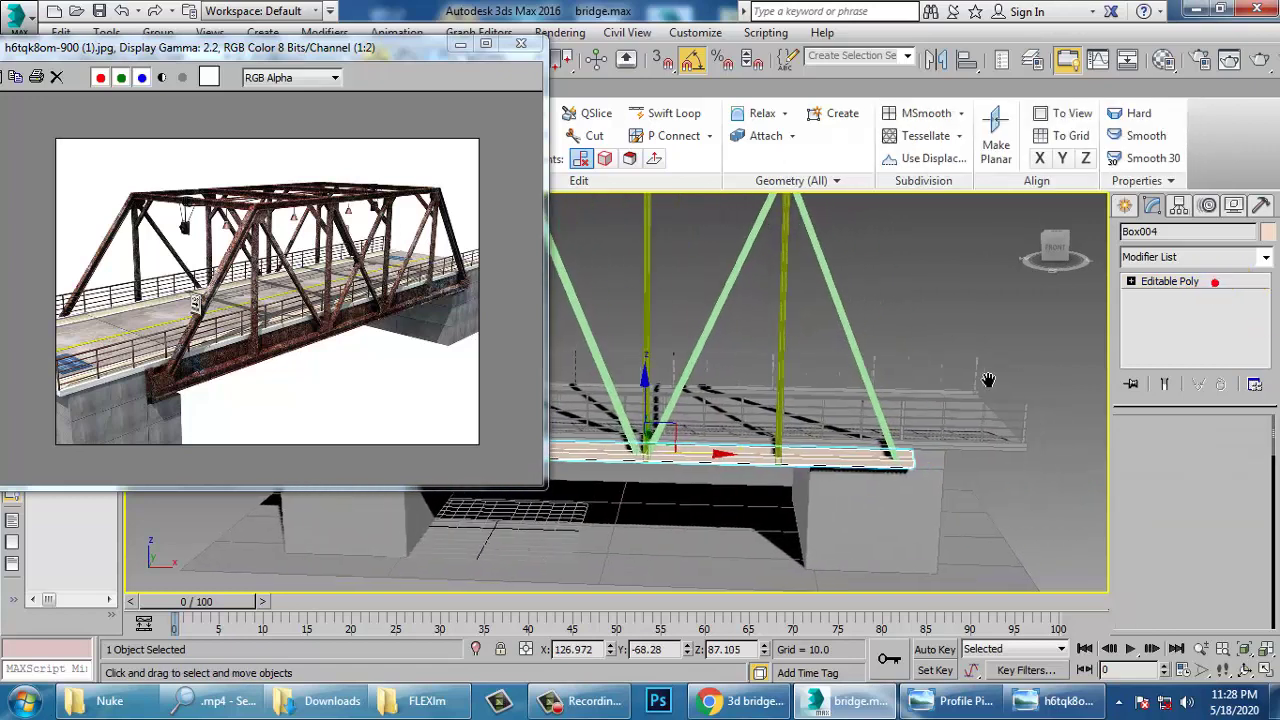
Select the braces, the three posts and the side girder, and mirror them as a copy
click(878, 534)
alt+middle_drag(880, 535, 683, 460)
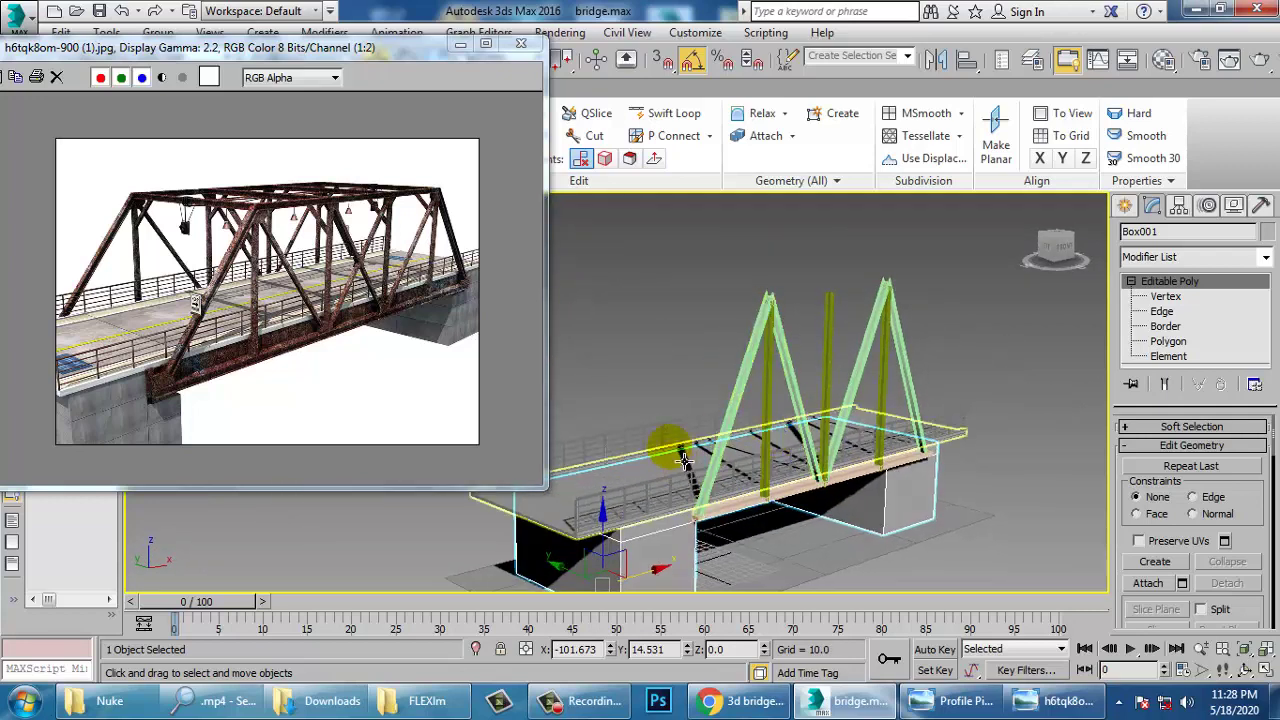
drag(977, 316, 980, 320)
scroll(822, 388, up, 3)
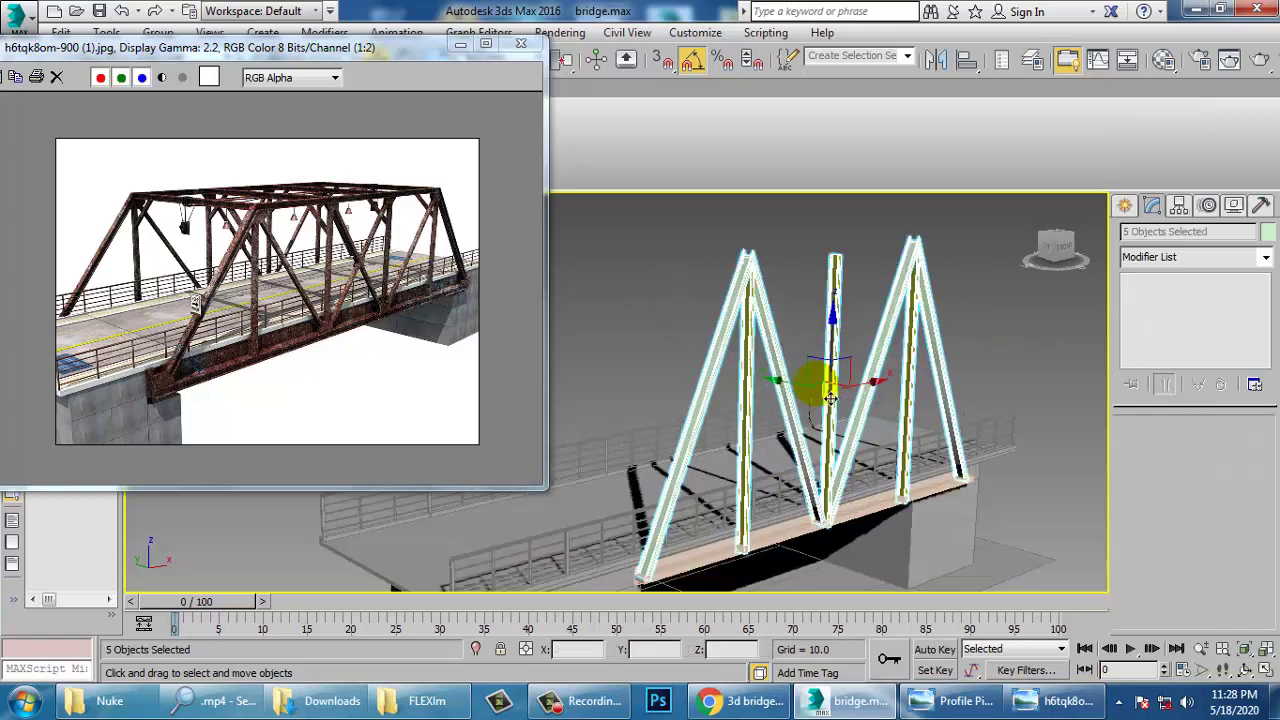
ctrl+click(858, 513)
alt+middle_drag(887, 510, 905, 472)
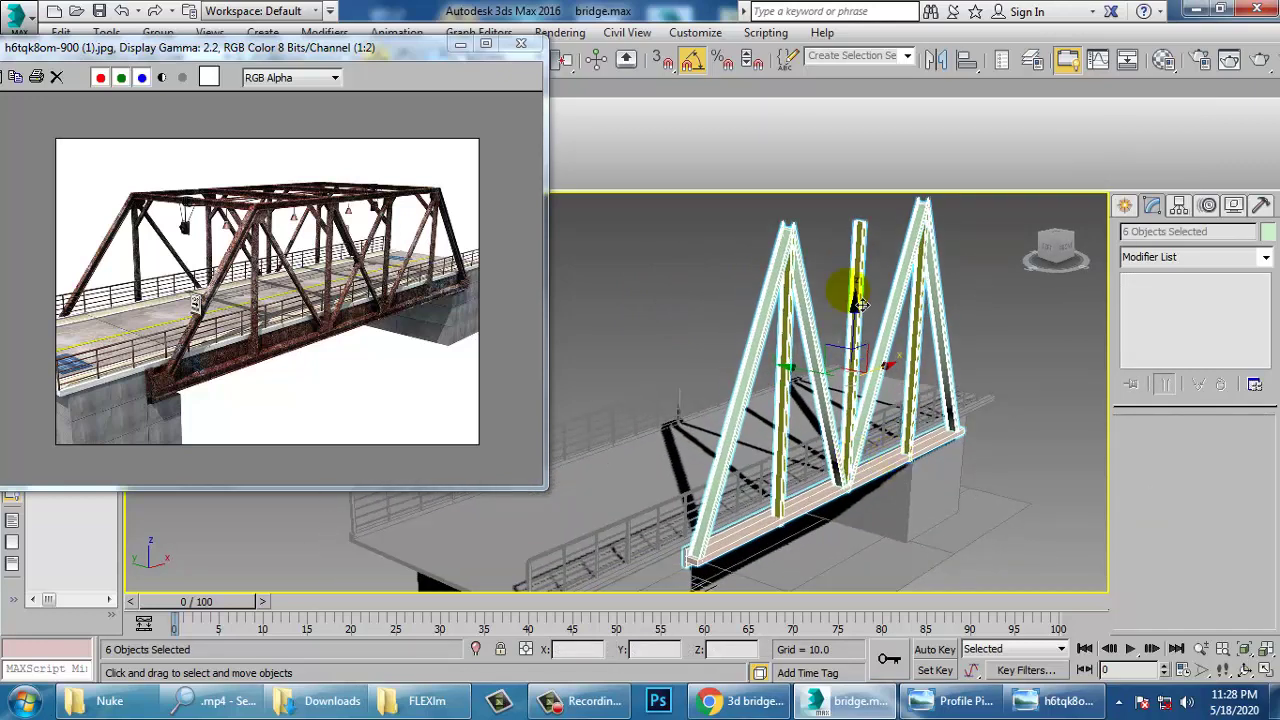
click(938, 64)
click(599, 391)
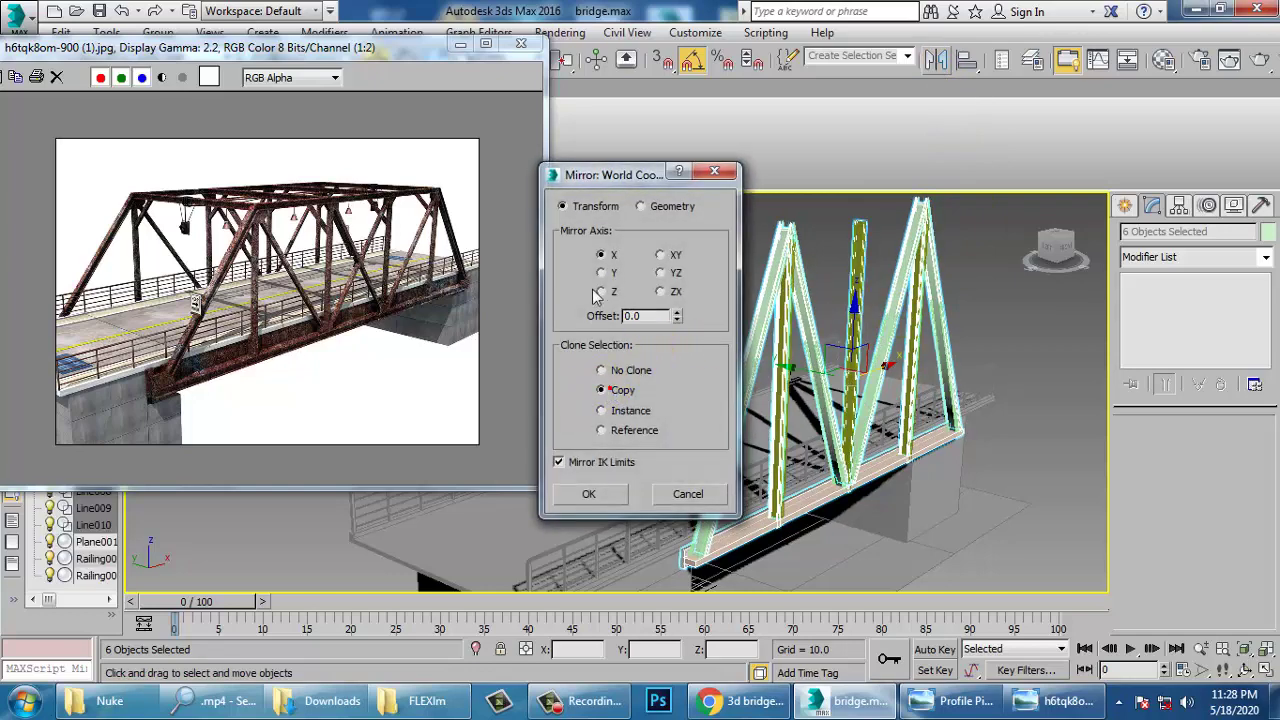
click(589, 494)
Position the mirrored truss along Y so its girder sits against the deck's far edge
alt+middle_drag(595, 494, 590, 318)
drag(590, 318, 600, 322)
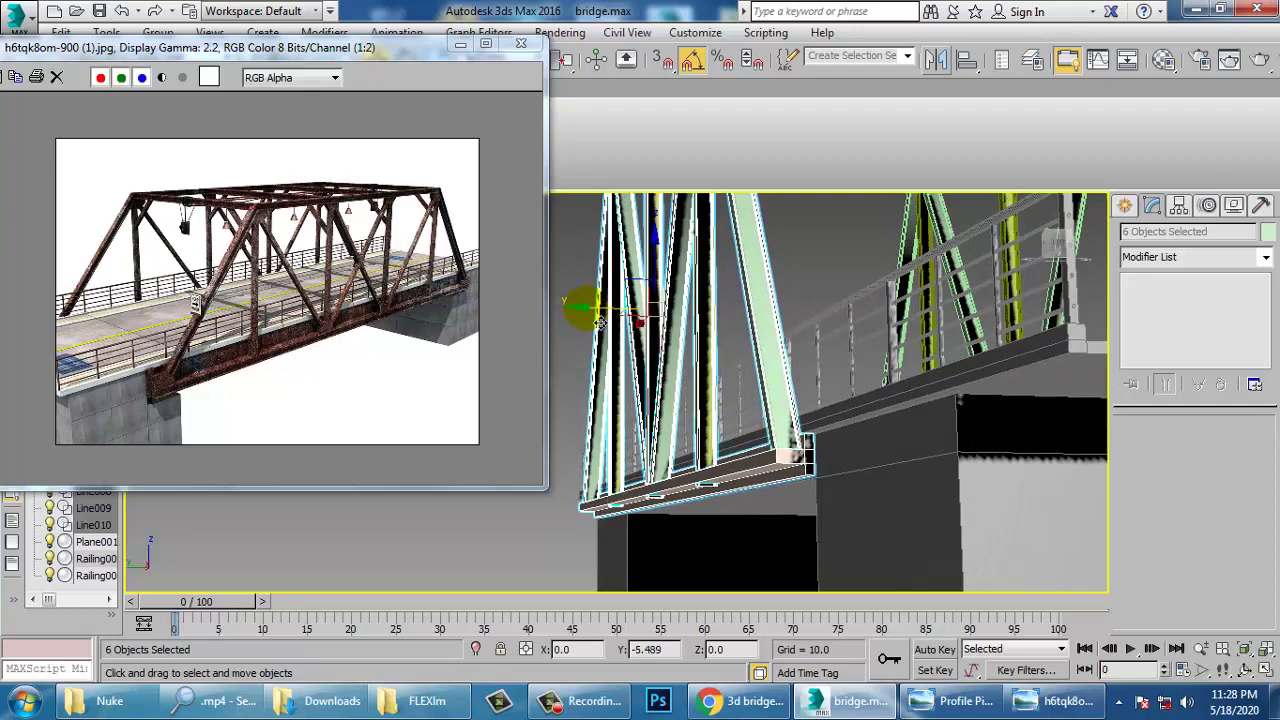
alt+middle_drag(600, 320, 678, 343)
alt+middle_drag(820, 492, 849, 429)
scroll(791, 503, down, 5)
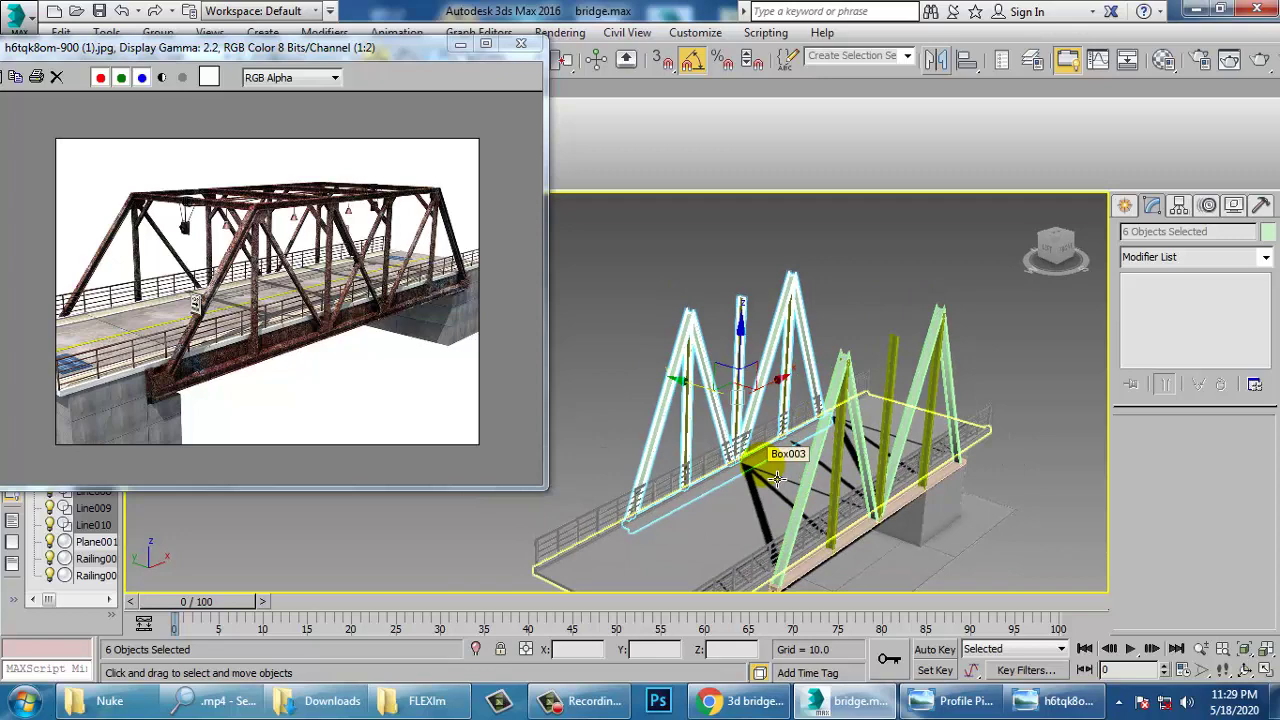
Draw a rectangle spline in the Top view spanning the width between the outer edges of both side trusses
key(alt+w)
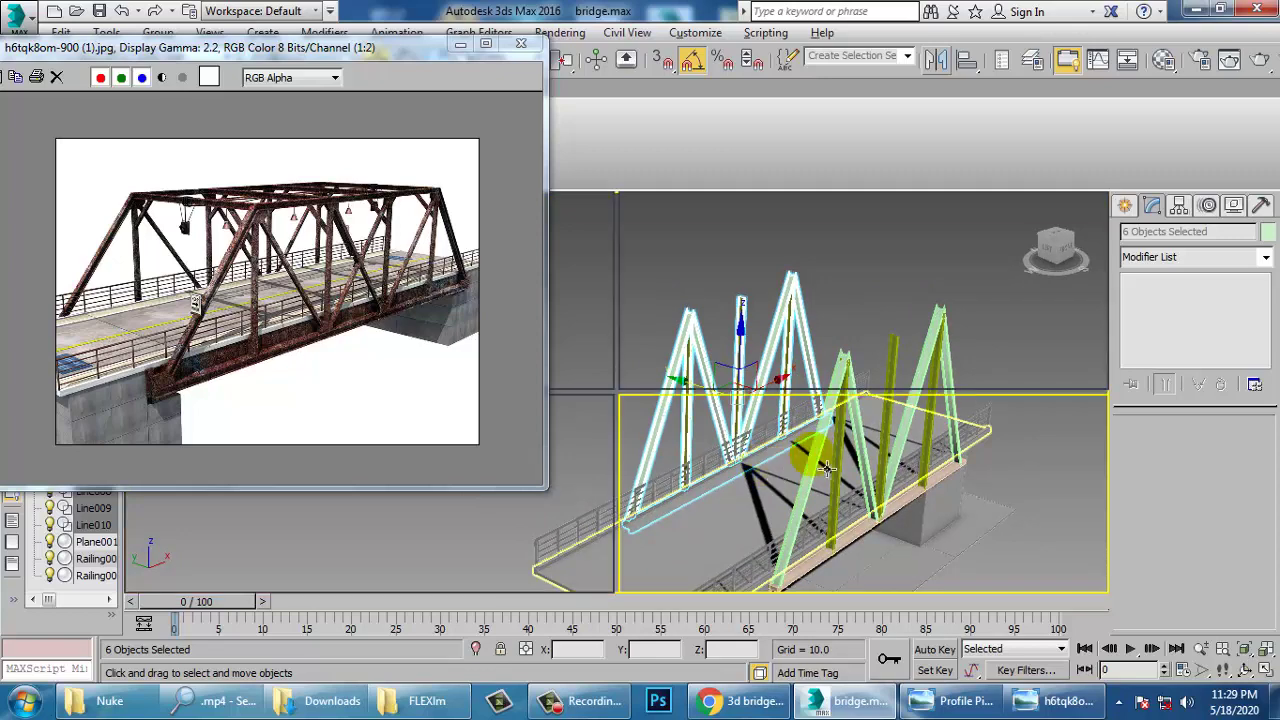
middle_click(982, 315)
key(alt+w)
middle_drag(892, 314, 900, 327)
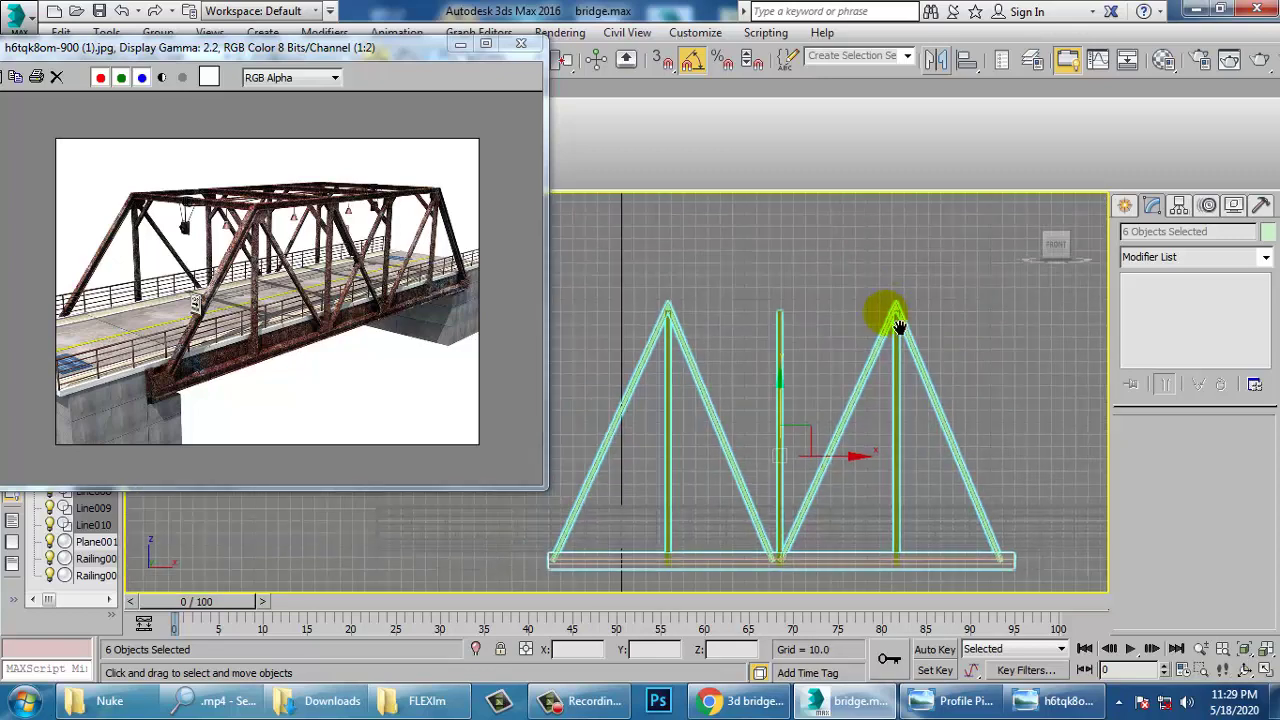
click(1125, 208)
click(1230, 345)
key(alt+w)
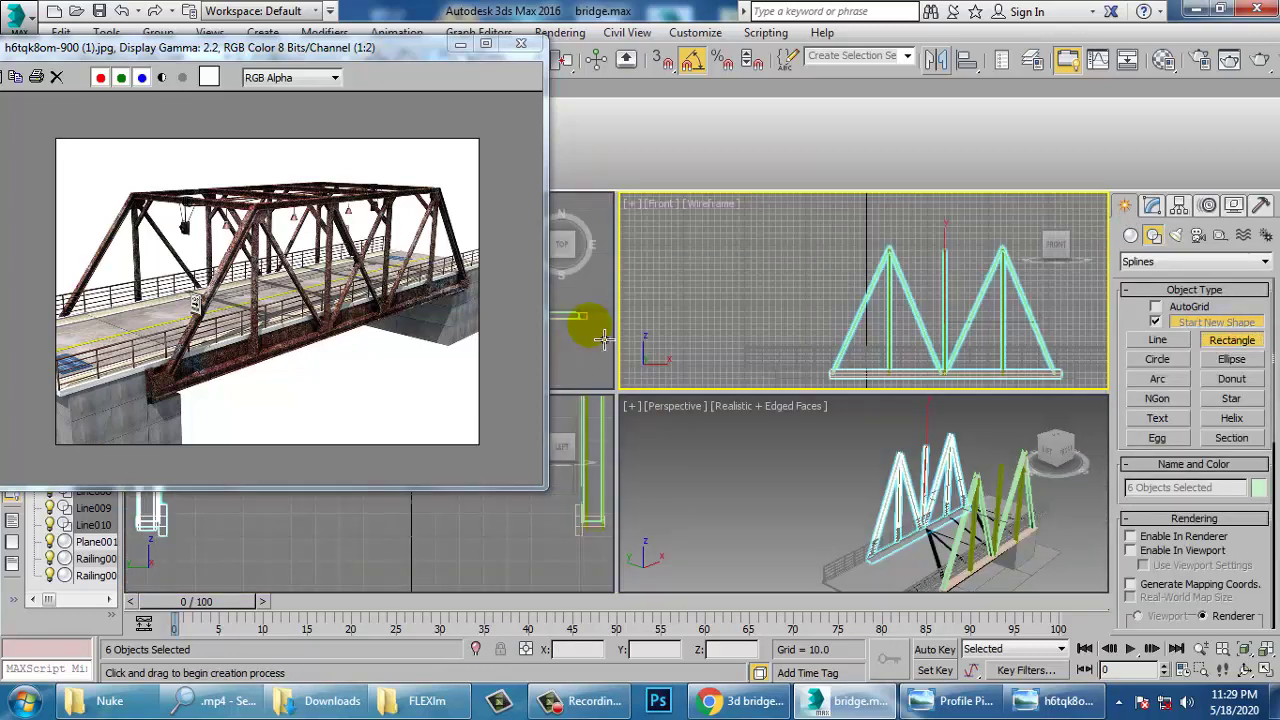
middle_click(578, 324)
key(alt+w)
scroll(690, 358, down, 5)
middle_drag(745, 378, 882, 412)
middle_drag(763, 413, 677, 453)
scroll(677, 414, up, 3)
middle_drag(703, 363, 657, 361)
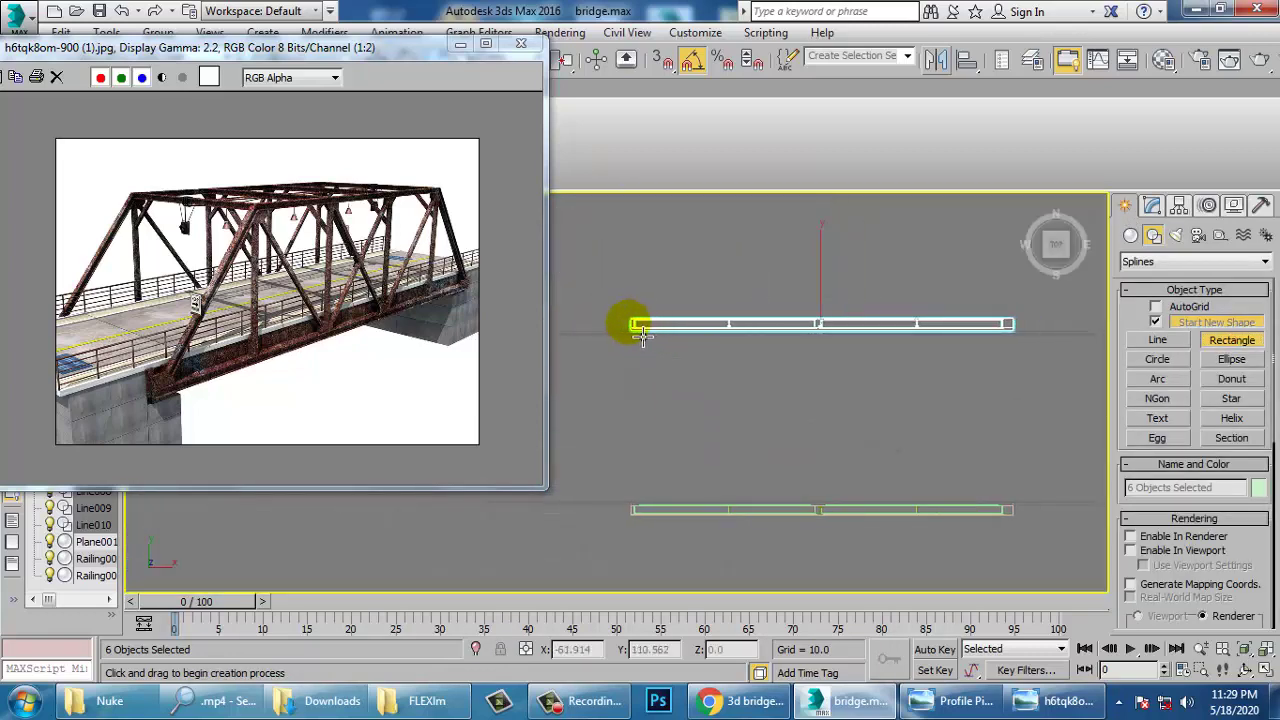
drag(643, 328, 864, 425)
drag(1030, 510, 1027, 525)
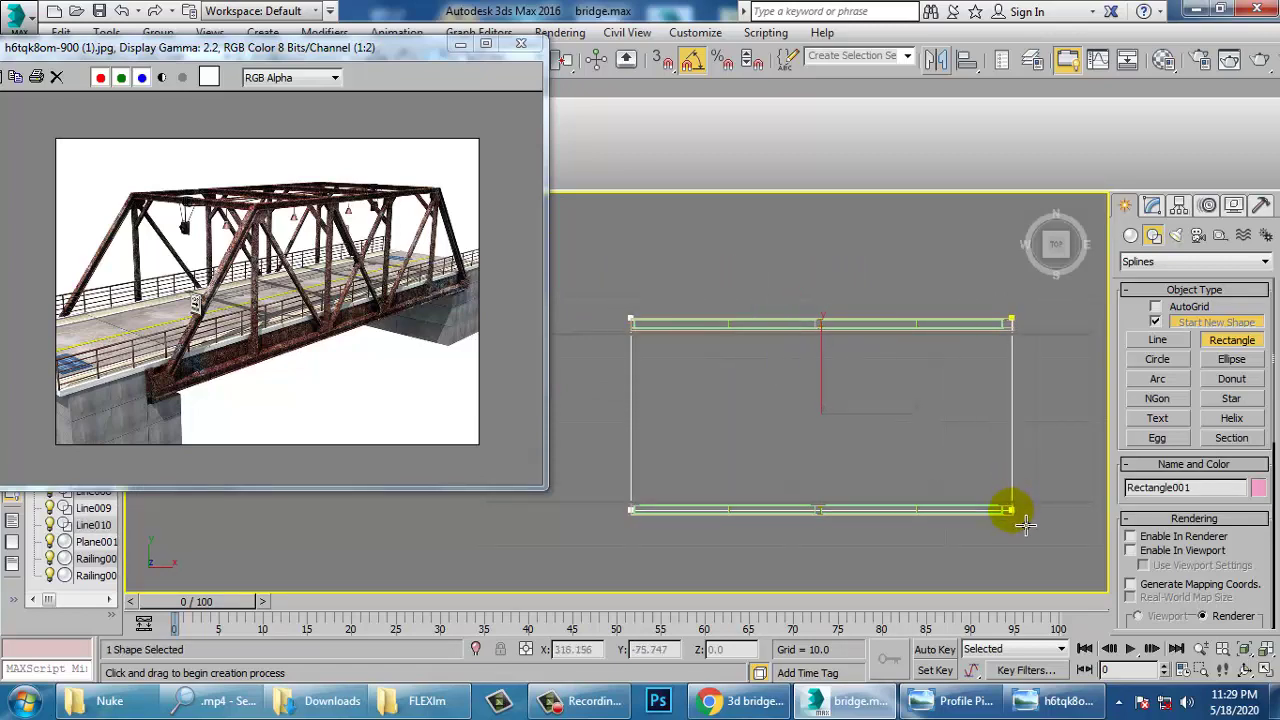
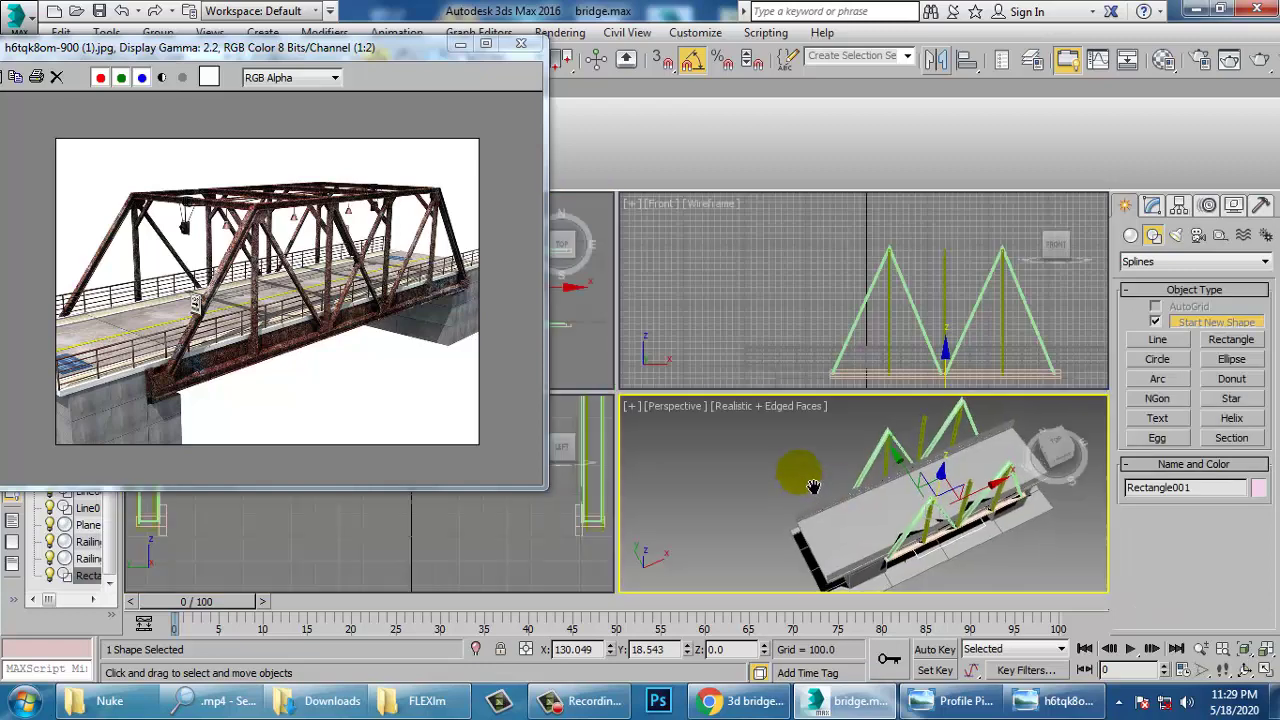
Raise the rectangle spline along Z to the apexes of the two trusses
key(alt+w)
alt+middle_drag(814, 486, 785, 405)
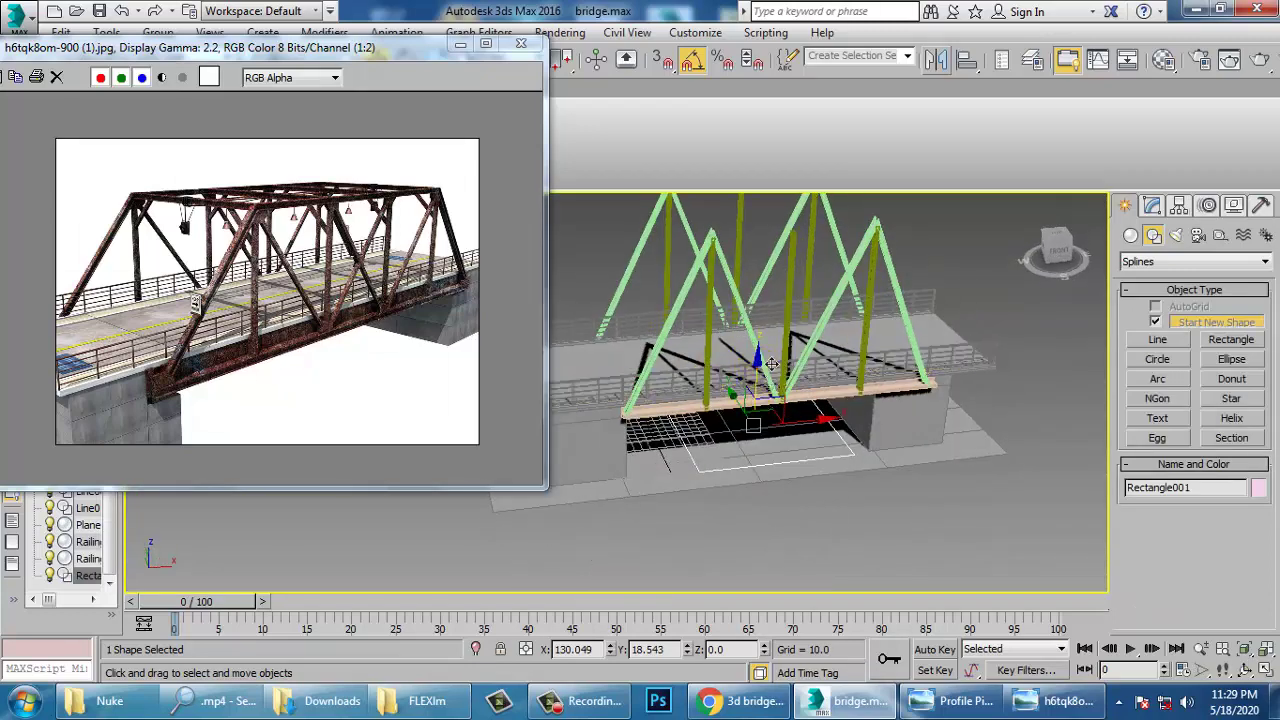
drag(771, 364, 786, 161)
middle_drag(789, 280, 797, 380)
alt+middle_drag(797, 380, 872, 329)
alt+middle_drag(1006, 317, 793, 427)
Select the vertices of the deck's right end and abutment and move them about 74 units outward along X
click(930, 540)
key(1)
drag(1155, 665, 1154, 664)
middle_drag(944, 513, 879, 495)
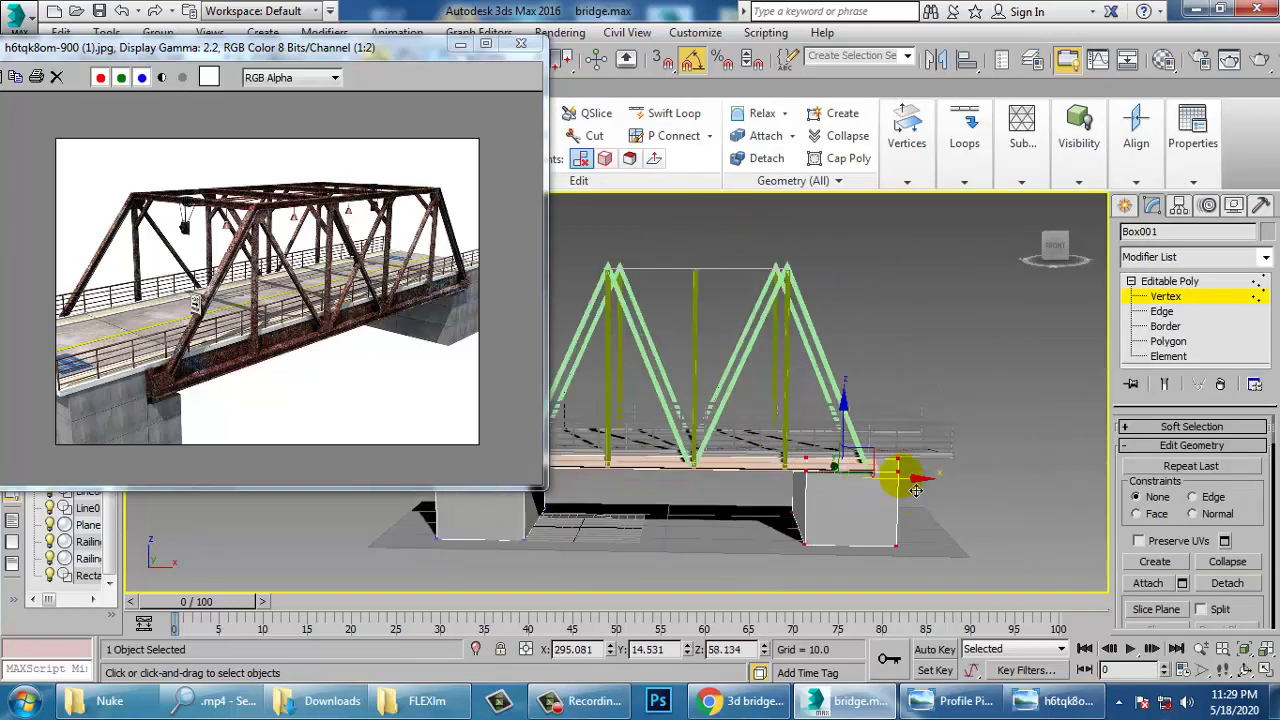
drag(916, 490, 983, 488)
alt+middle_drag(945, 425, 873, 441)
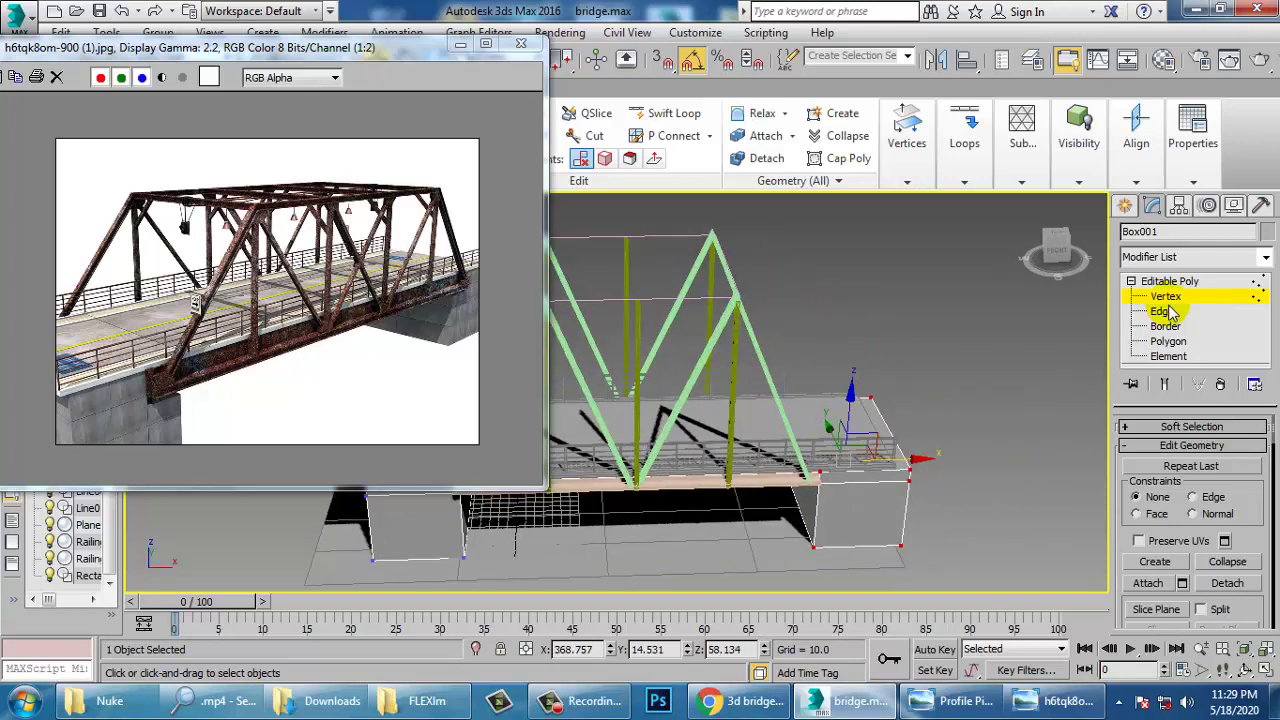
Extend the near side girder's right end vertices slightly farther along X over the abutment
click(1187, 284)
click(773, 490)
key(1)
alt+middle_drag(771, 498, 786, 439)
scroll(786, 440, up, 3)
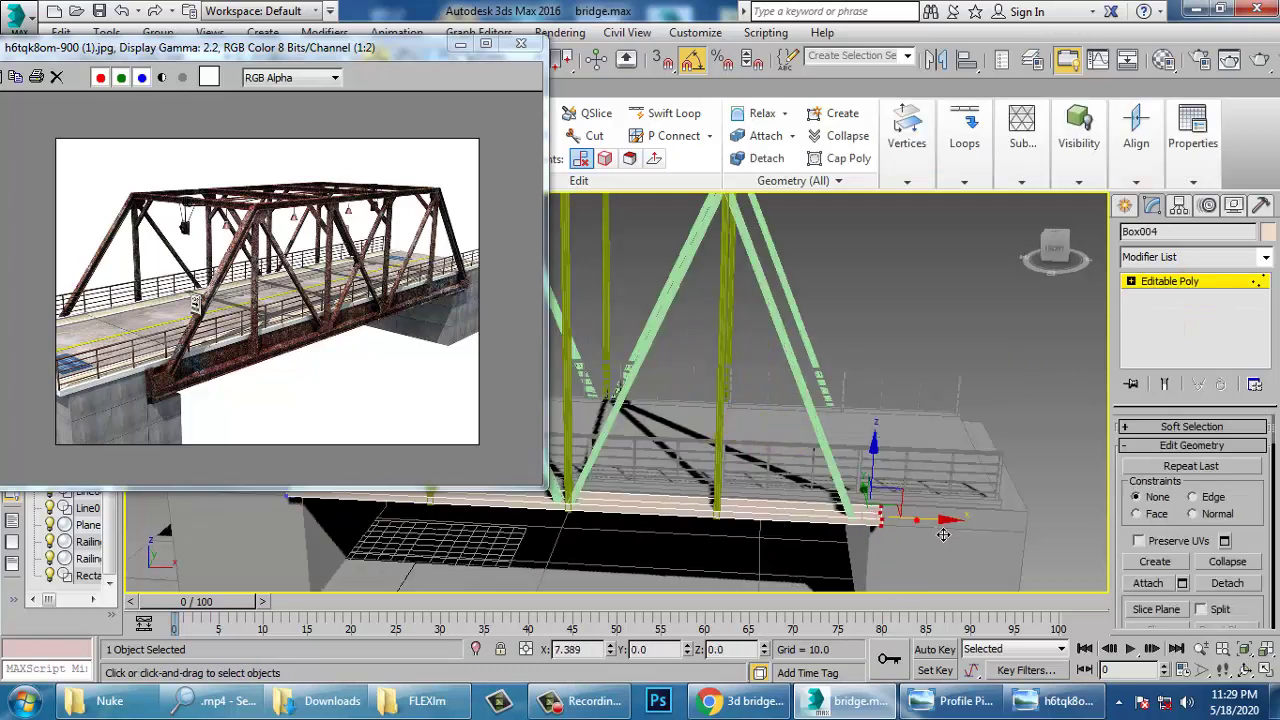
drag(947, 533, 1020, 472)
click(1192, 283)
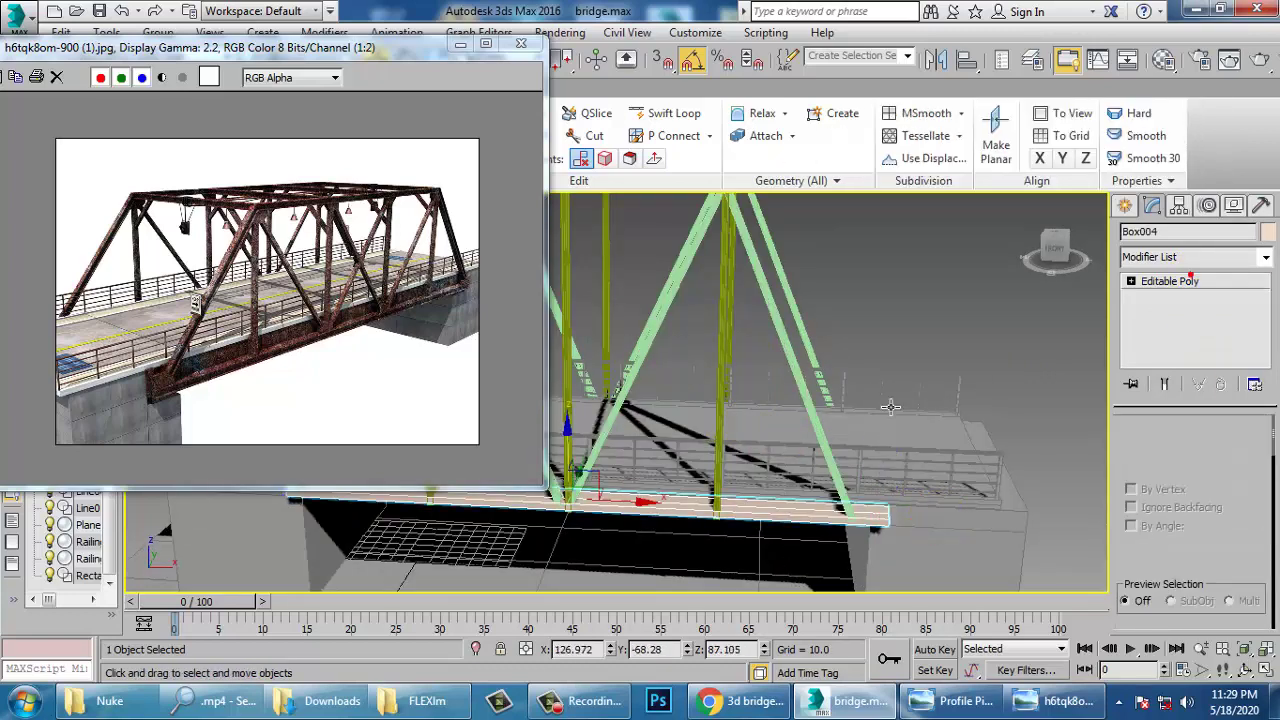
Extend the end vertices of the far side girder slightly outward along X over the abutment
alt+middle_drag(934, 420, 614, 500)
middle_drag(614, 500, 813, 395)
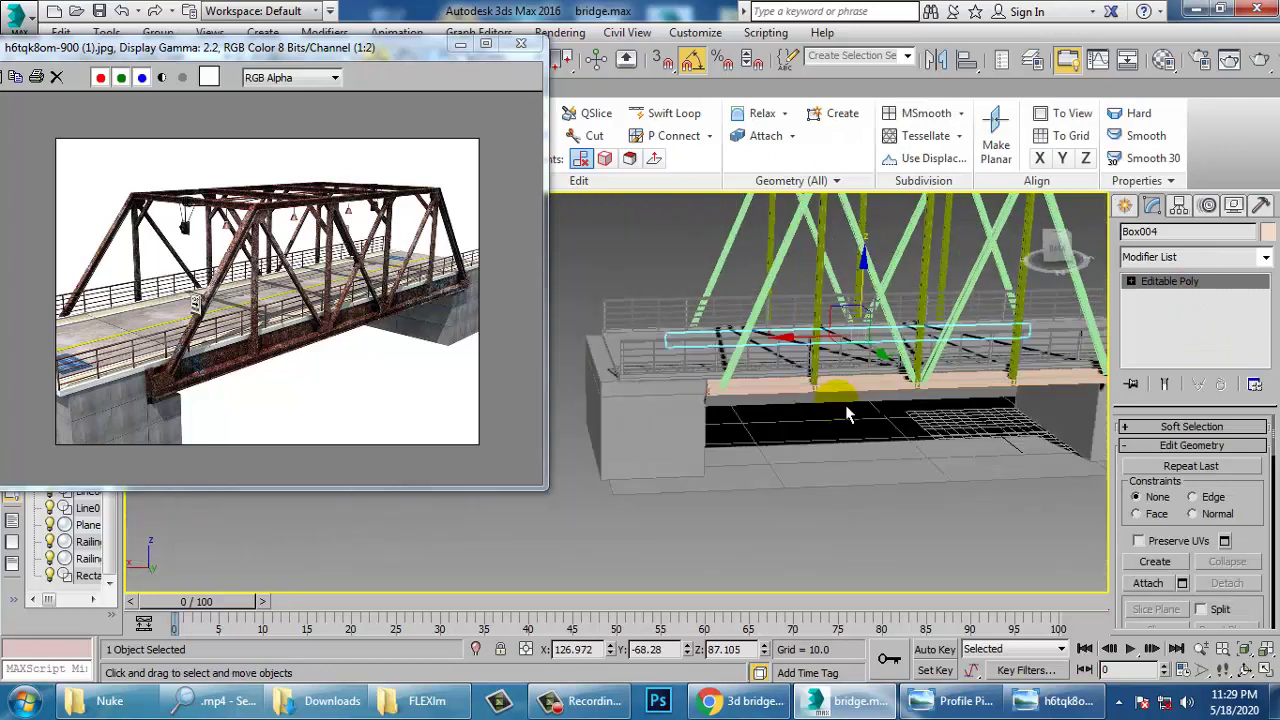
click(744, 389)
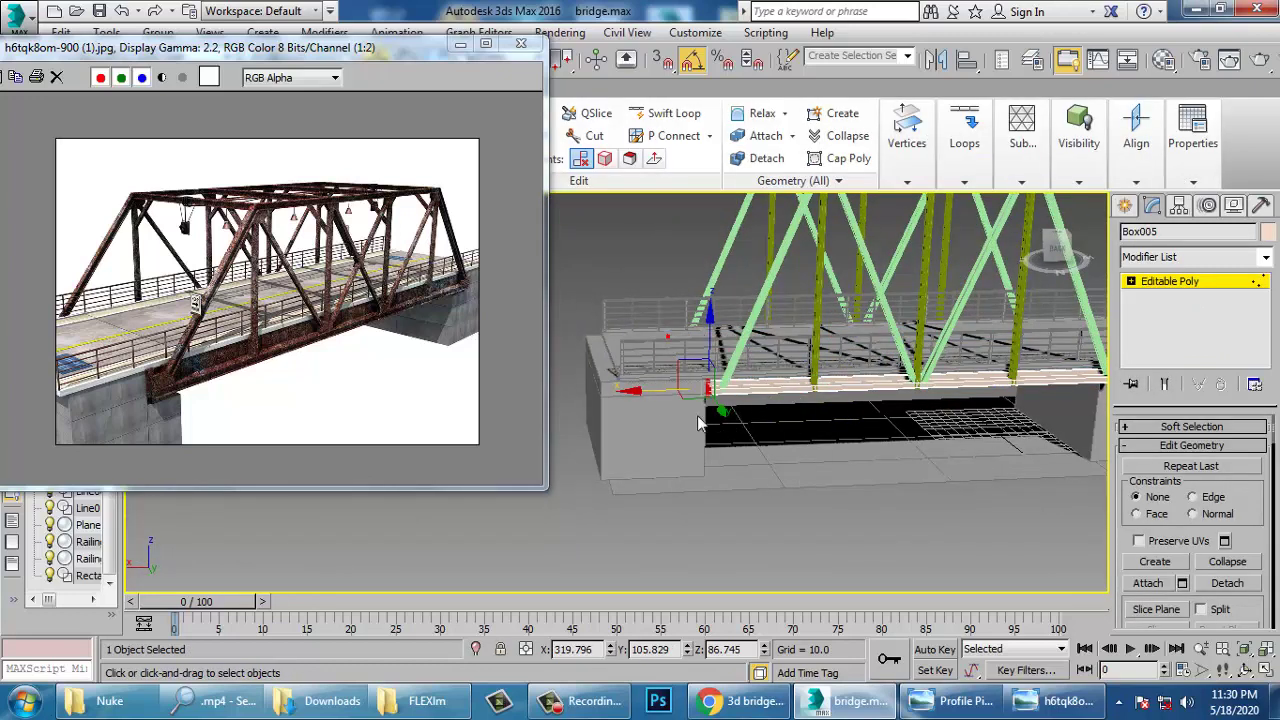
click(1162, 285)
Select the deck slab's end vertices at the extended abutment and move them slightly outward along X
click(622, 374)
key(1)
drag(571, 258, 673, 411)
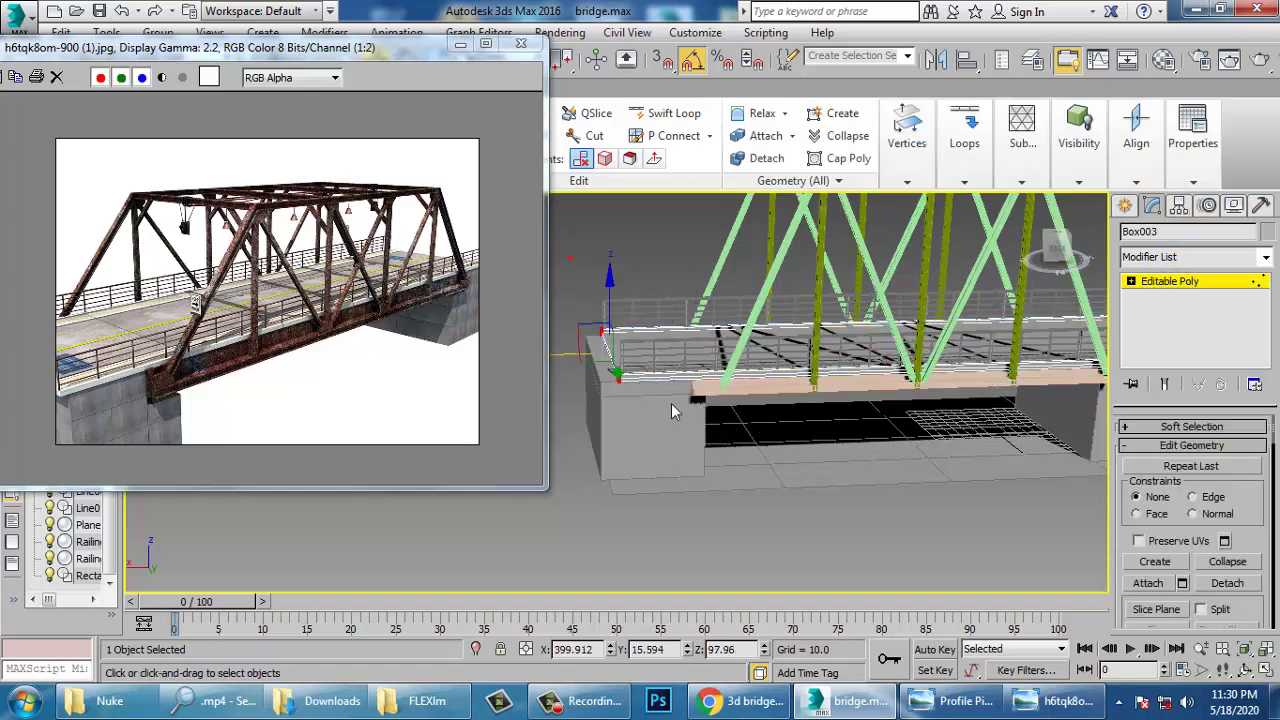
drag(556, 375, 552, 377)
alt+middle_drag(570, 374, 1085, 332)
click(1197, 284)
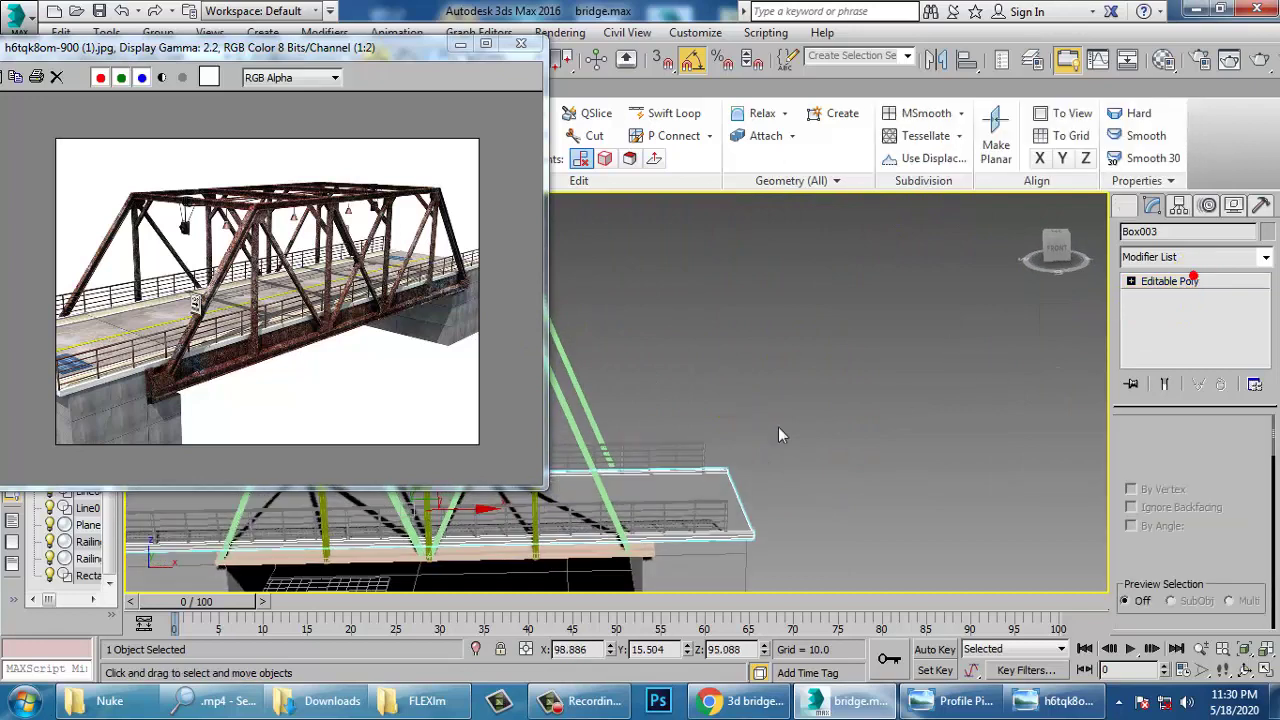
Scale both railings slightly longer along X and move them about 13.5 units along X to fit the extended deck
middle_drag(779, 431, 846, 383)
click(774, 474)
ctrl+click(767, 411)
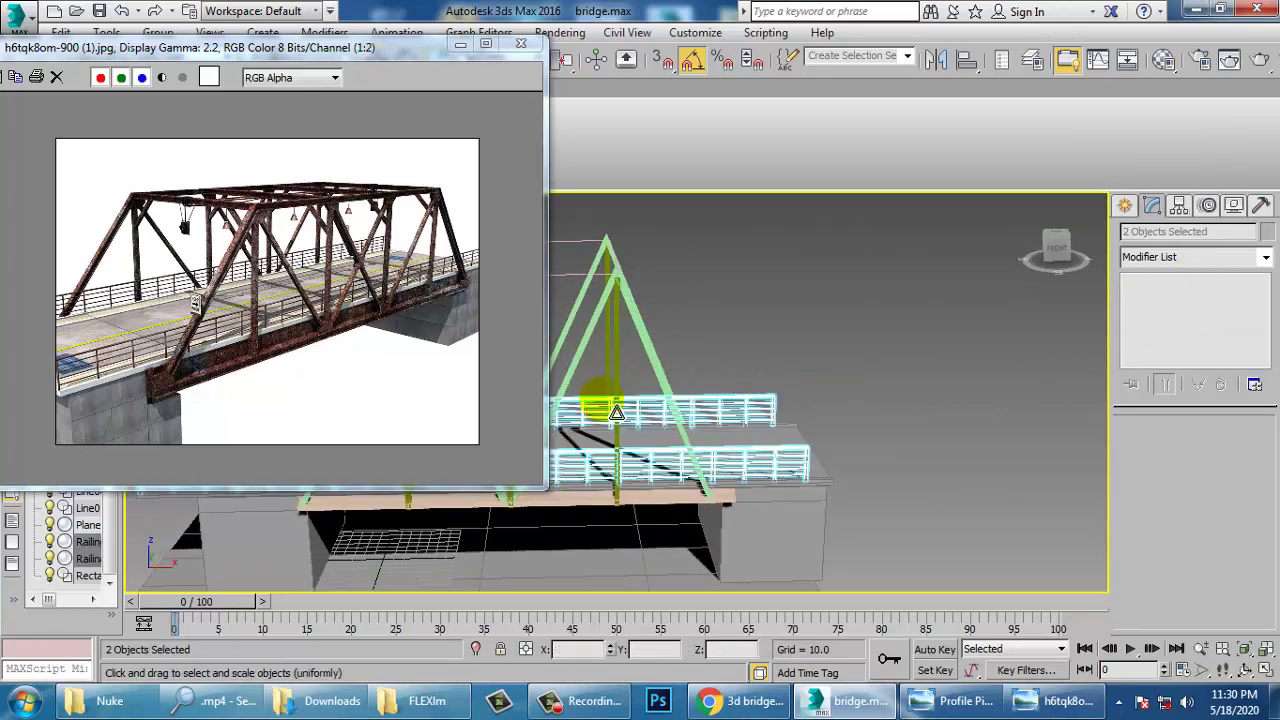
alt+middle_drag(617, 413, 765, 460)
key(r)
key(w)
key(ctrl+z)
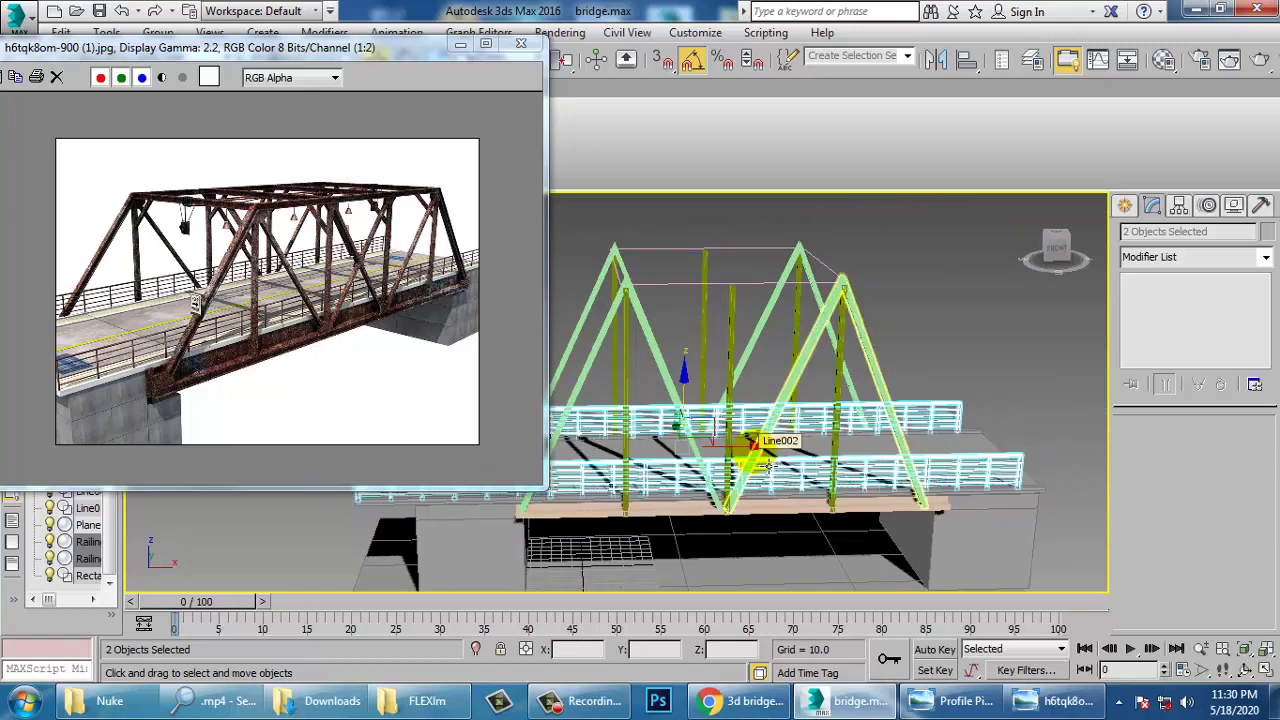
key(r)
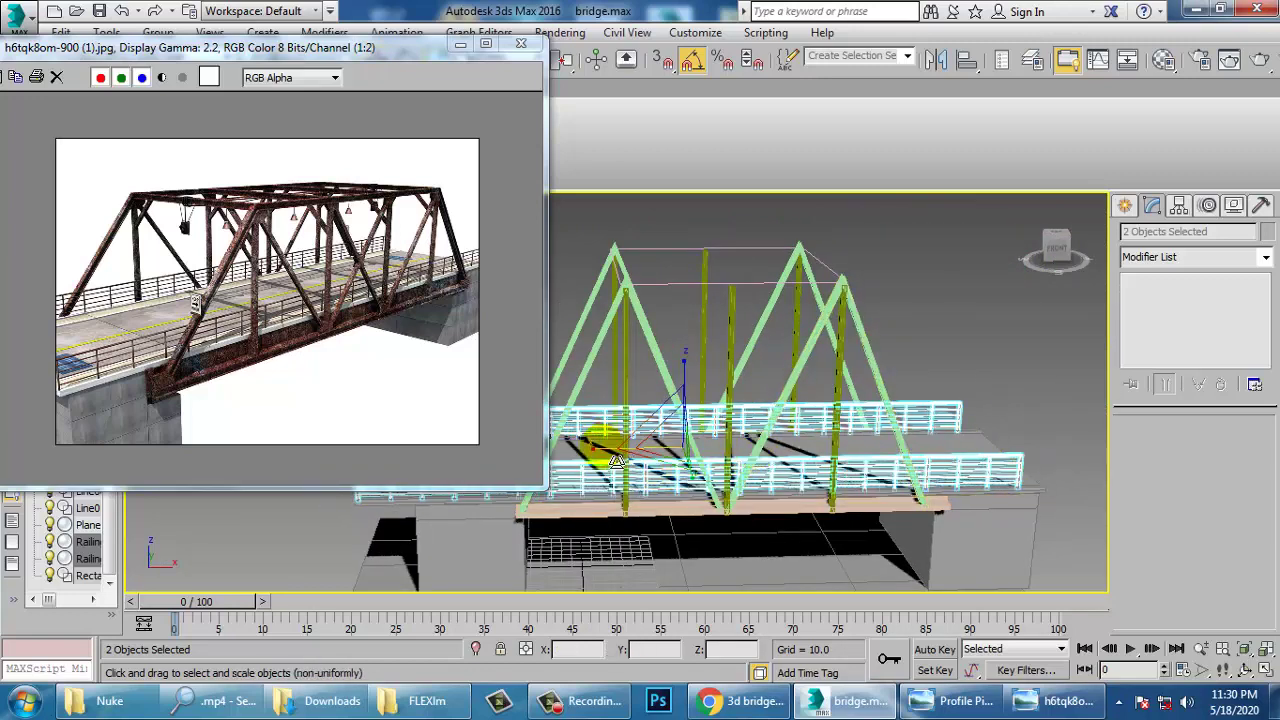
drag(609, 448, 606, 449)
key(w)
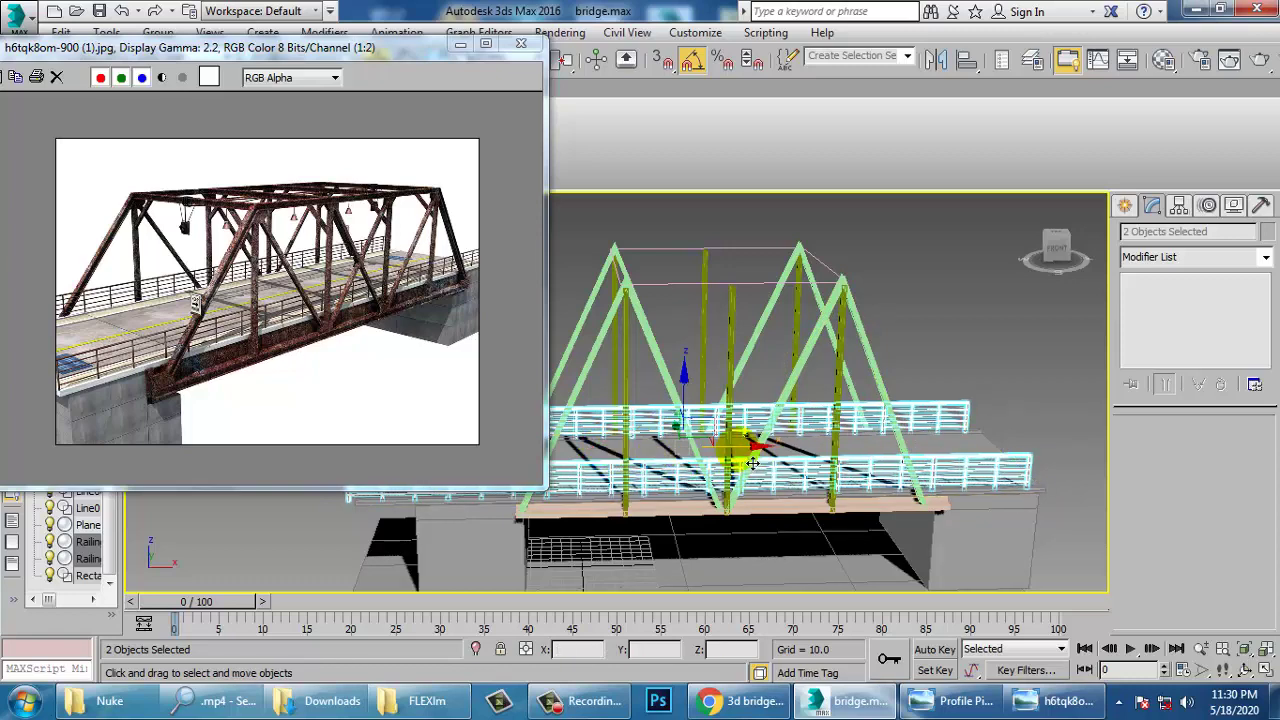
drag(752, 463, 772, 455)
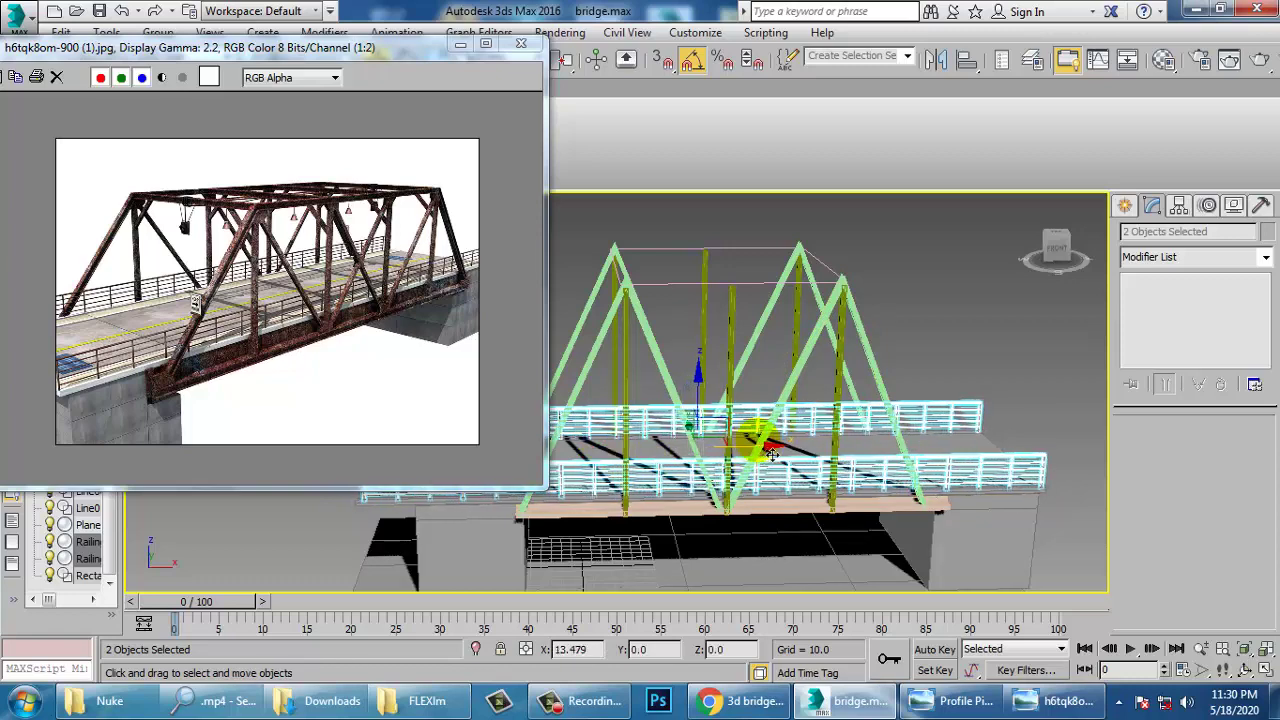
click(998, 340)
alt+middle_drag(915, 378, 843, 388)
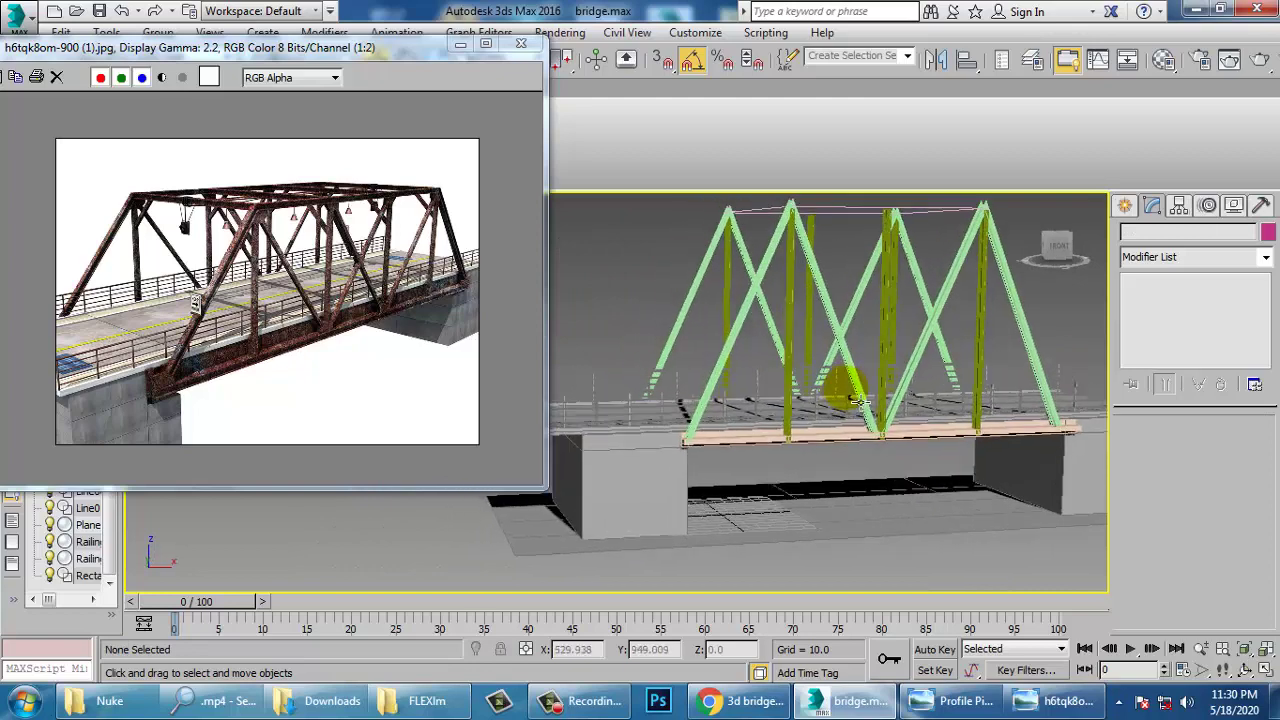
Delete all diagonals and posts of the far side truss, and delete the rectangle spline spanning the apexes
scroll(753, 443, up, 5)
middle_drag(711, 450, 905, 432)
scroll(781, 458, down, 5)
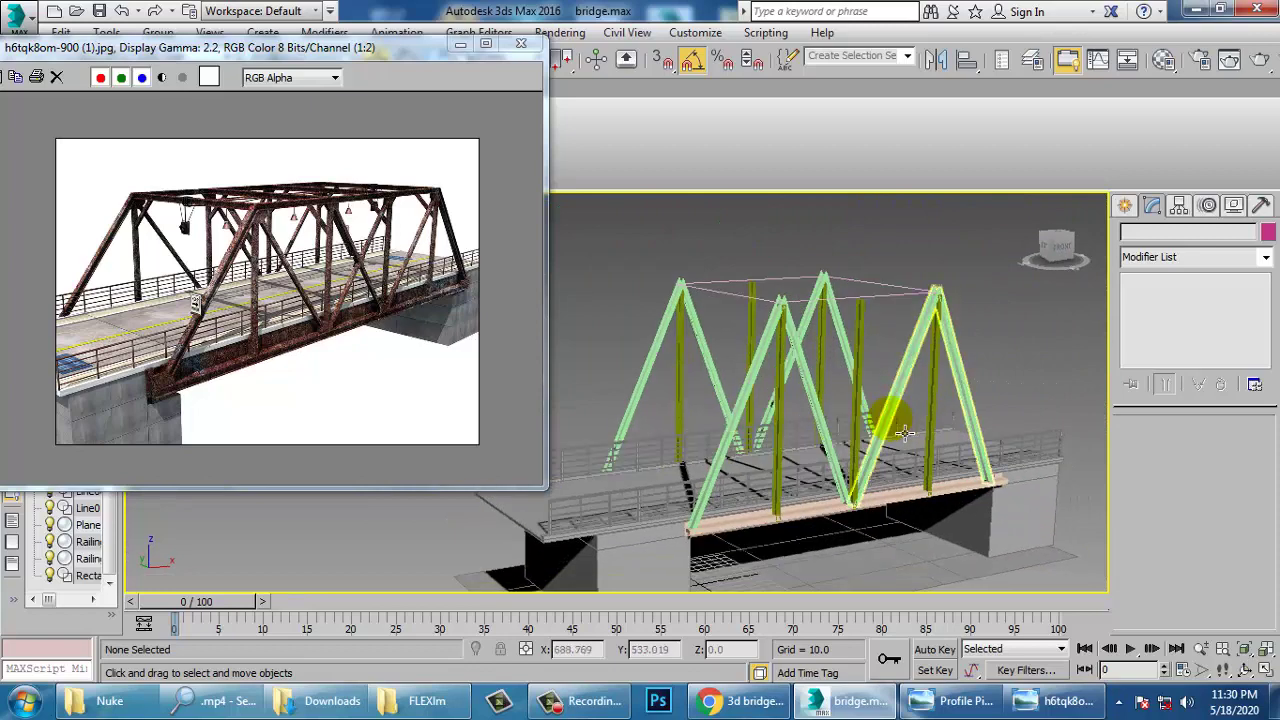
click(820, 402)
click(686, 348)
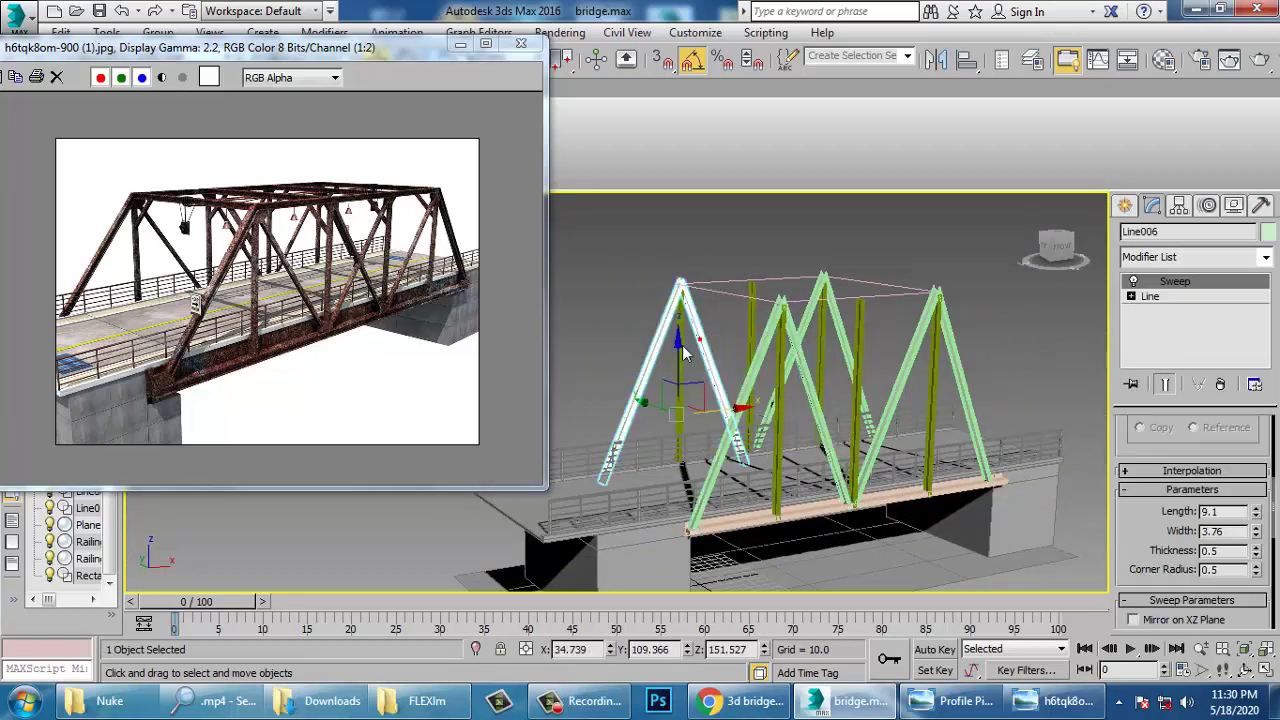
drag(957, 278, 960, 276)
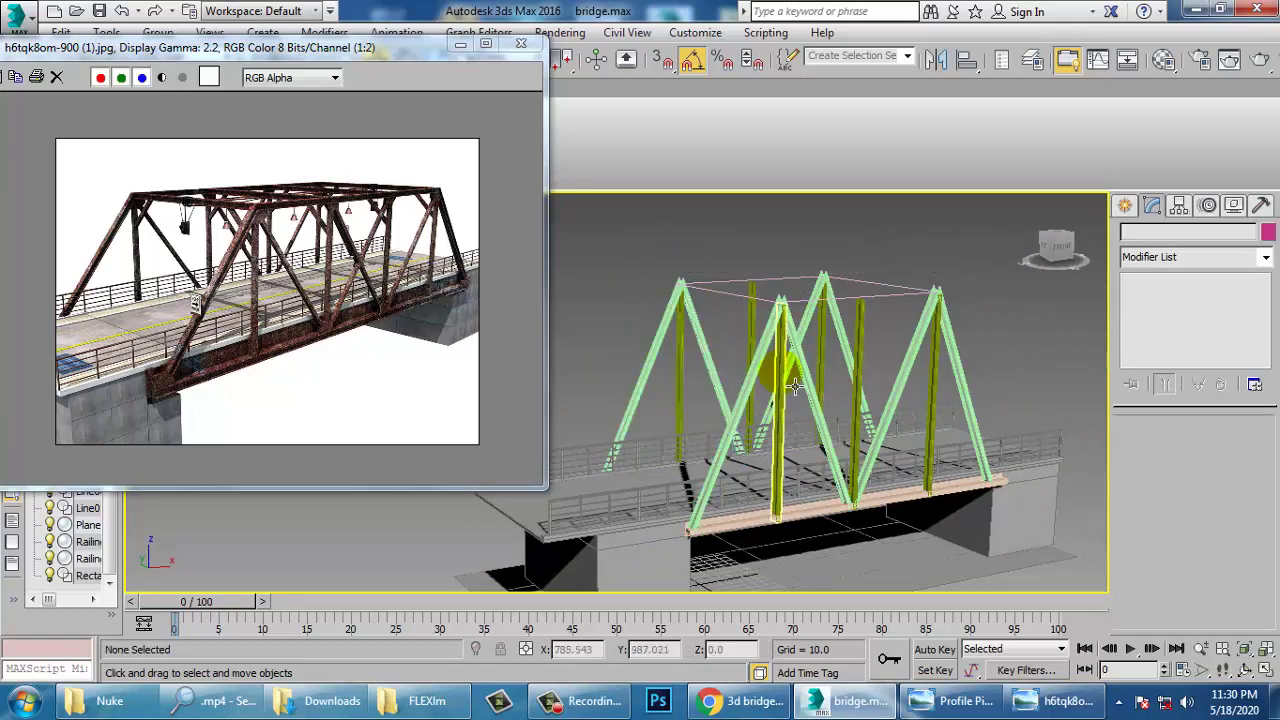
drag(637, 326, 716, 366)
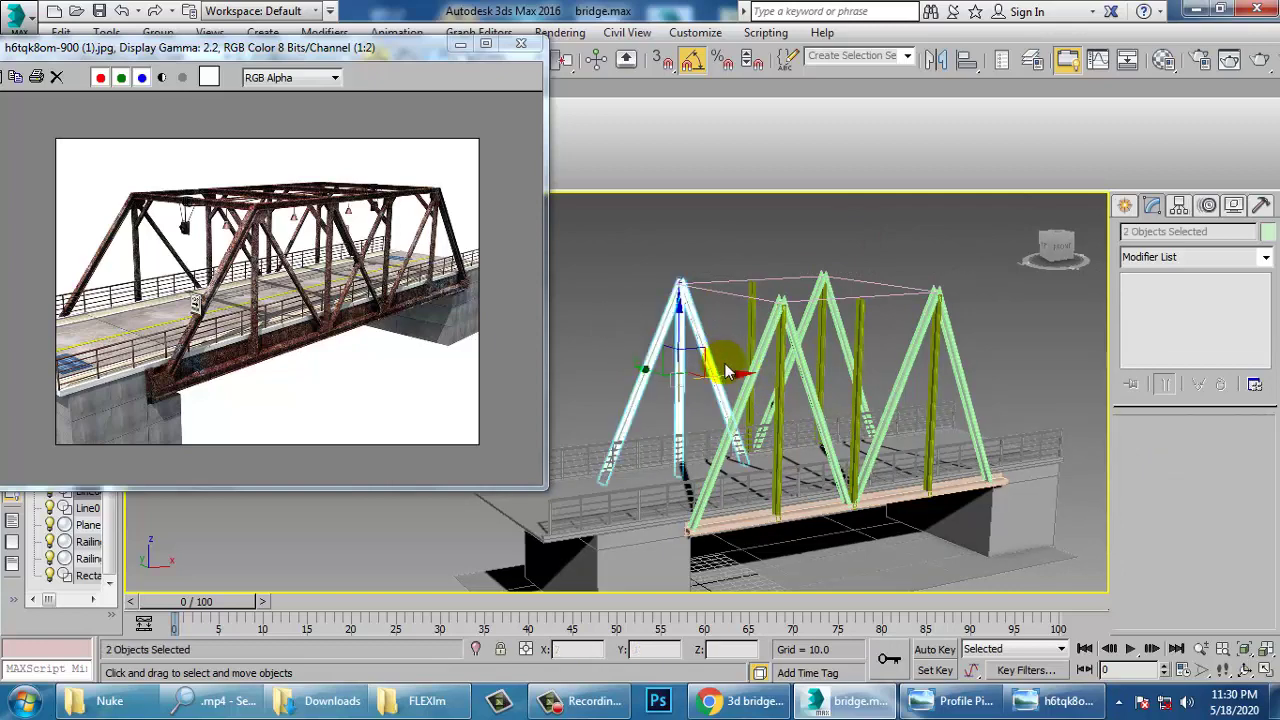
key(Delete)
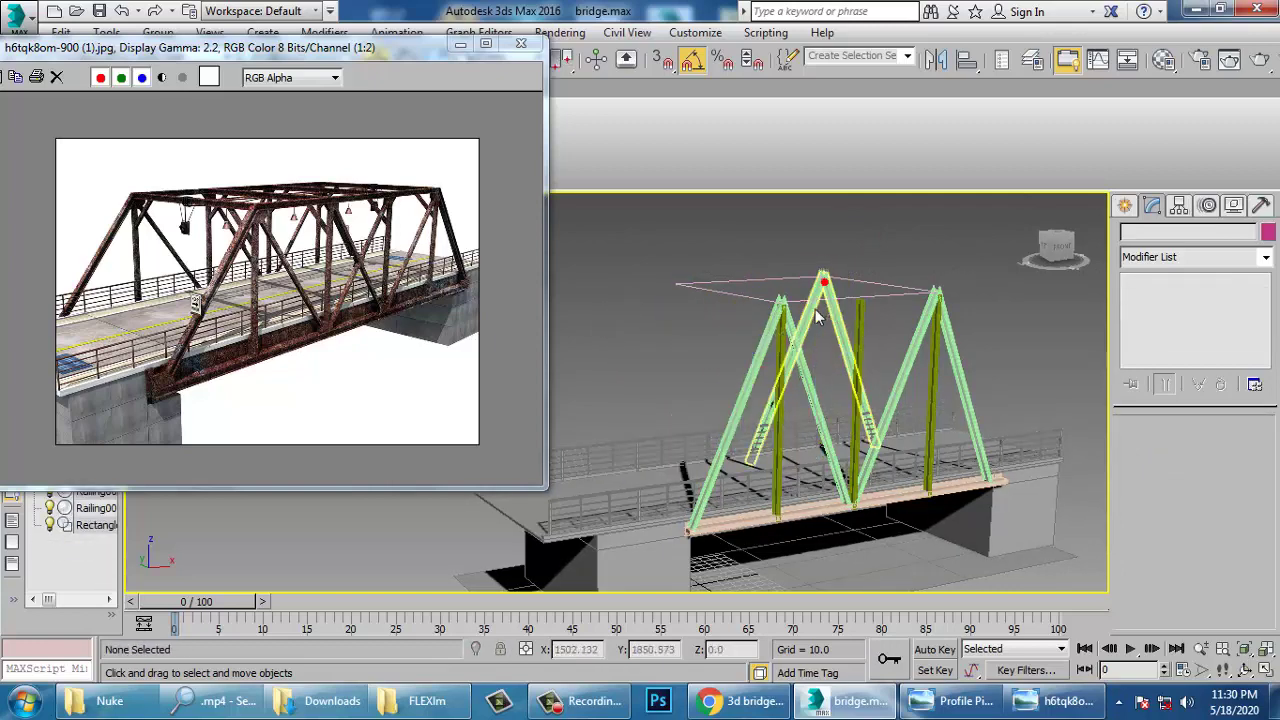
click(790, 292)
key(Delete)
Lower the left near-side diagonal's apex vertex along Z to about 265, and delete the right diagonal pair with the middle and right posts
click(793, 340)
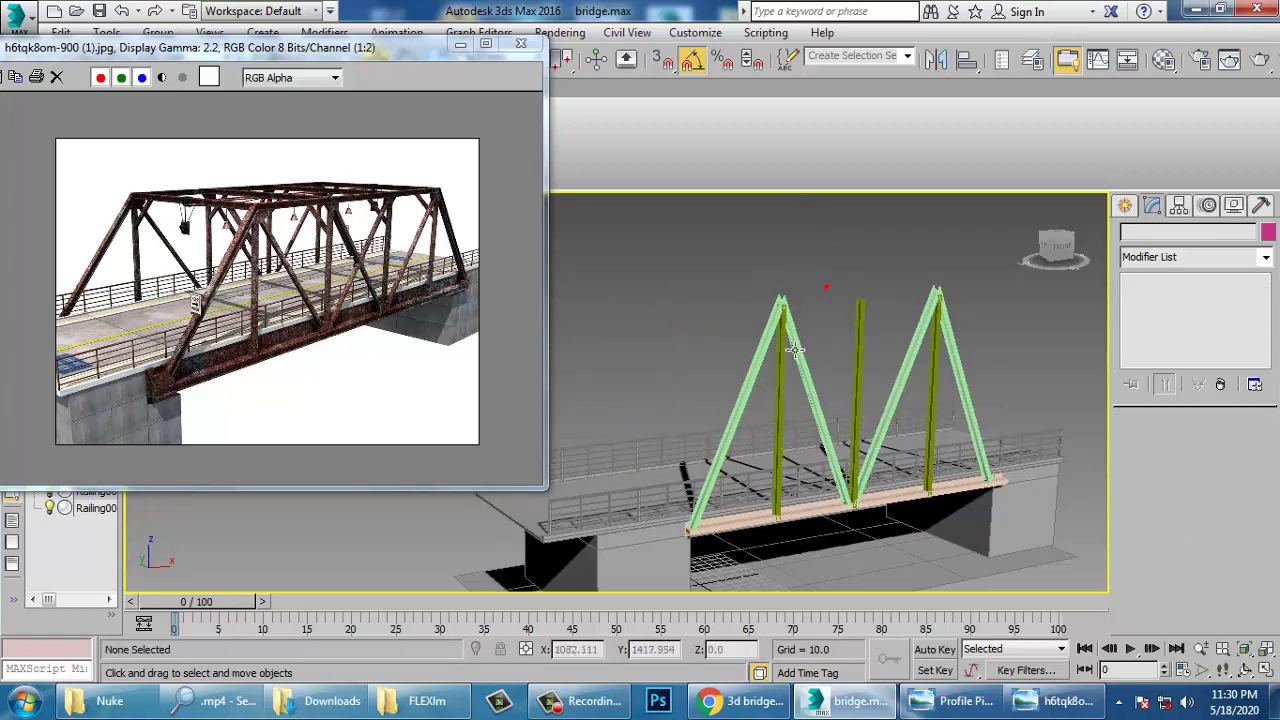
alt+middle_drag(808, 362, 778, 358)
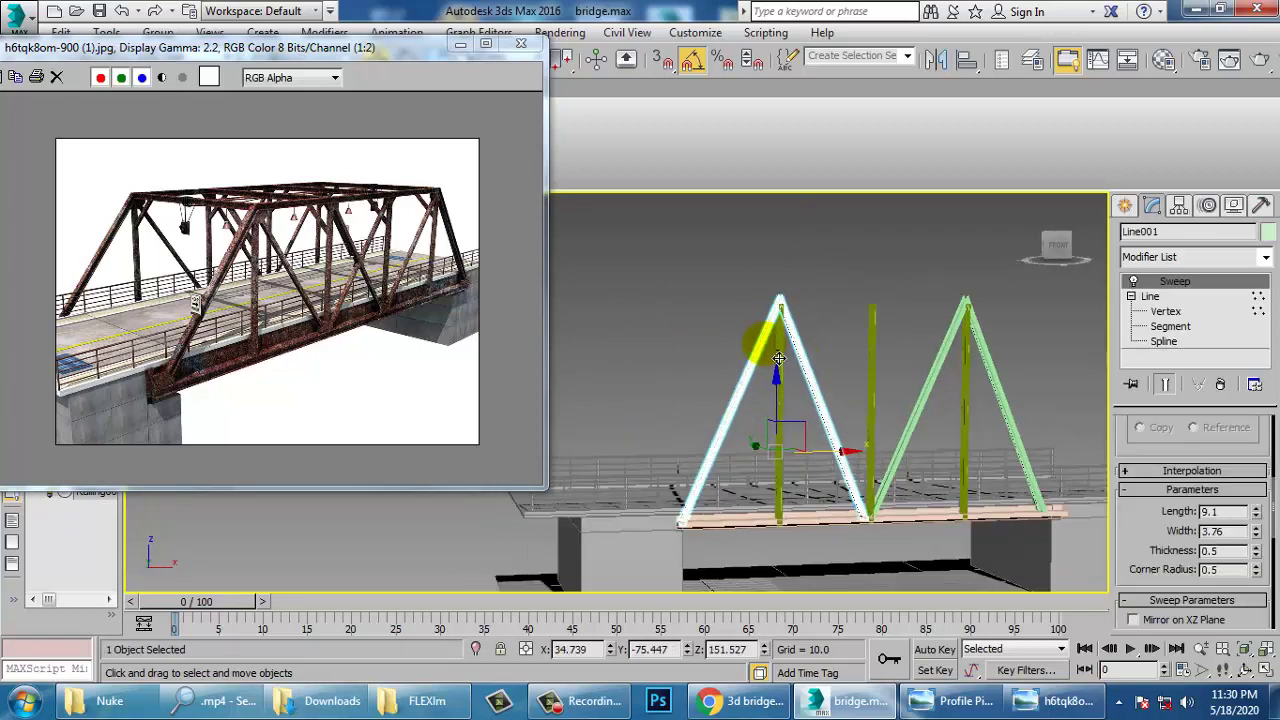
click(1164, 311)
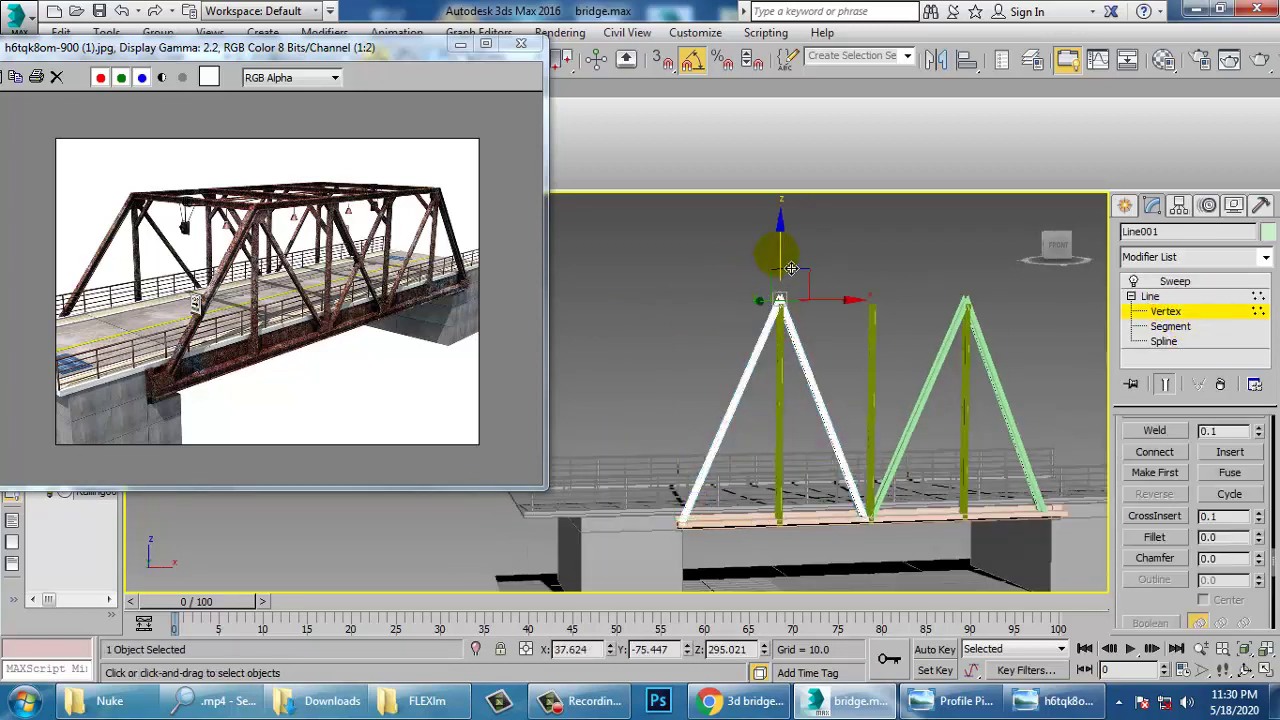
drag(790, 268, 811, 298)
alt+middle_drag(827, 354, 898, 354)
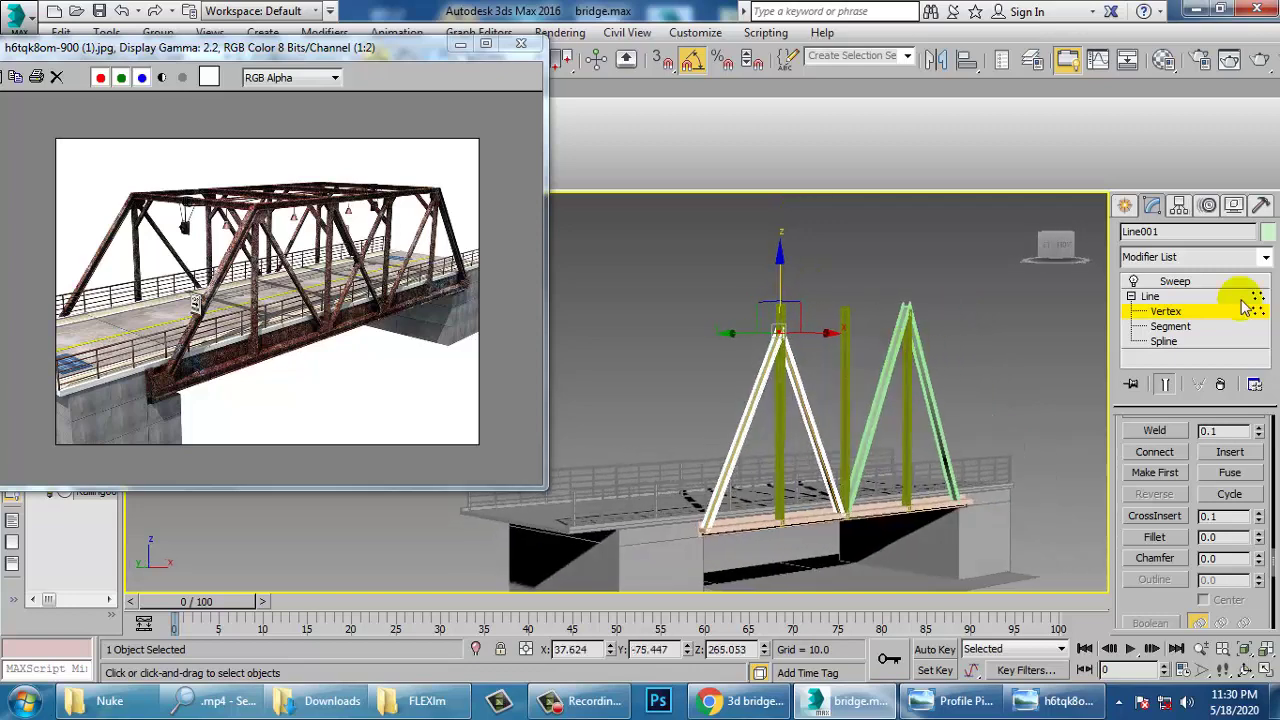
click(1188, 284)
drag(824, 287, 993, 373)
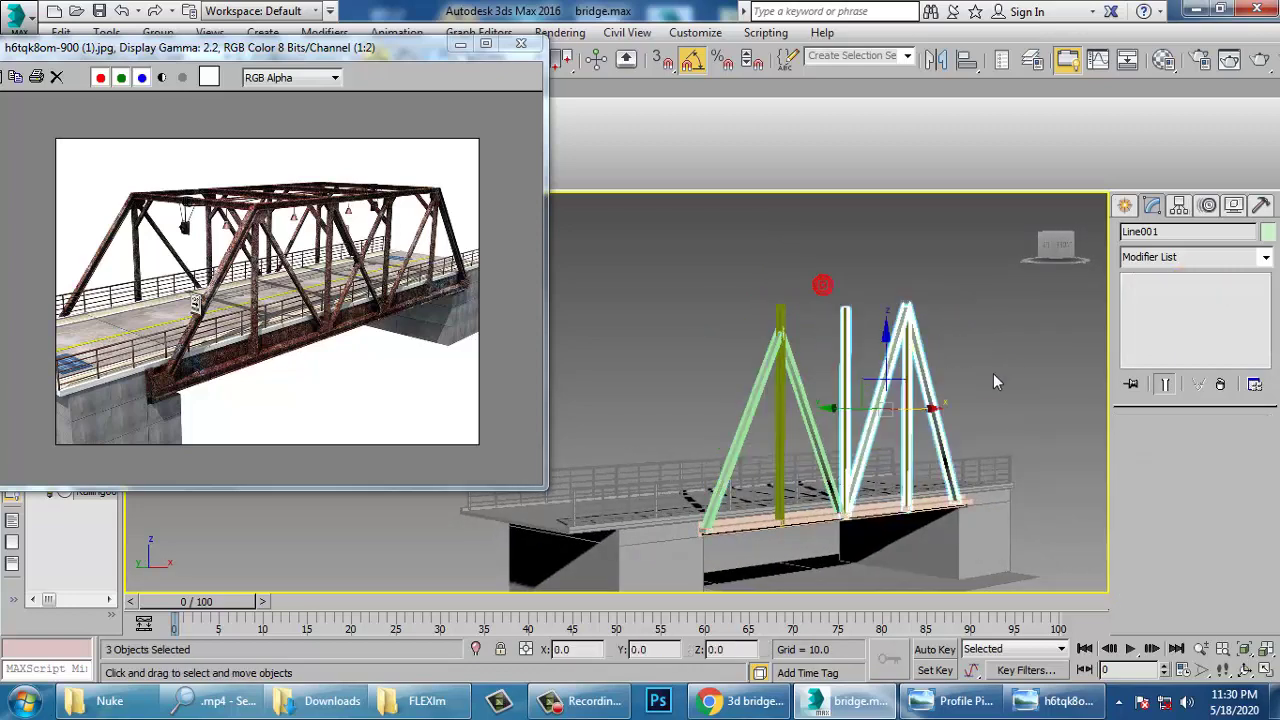
key(Delete)
Lower the top vertex of the remaining near-side post along Z to the apex of the shortened diagonals
click(797, 325)
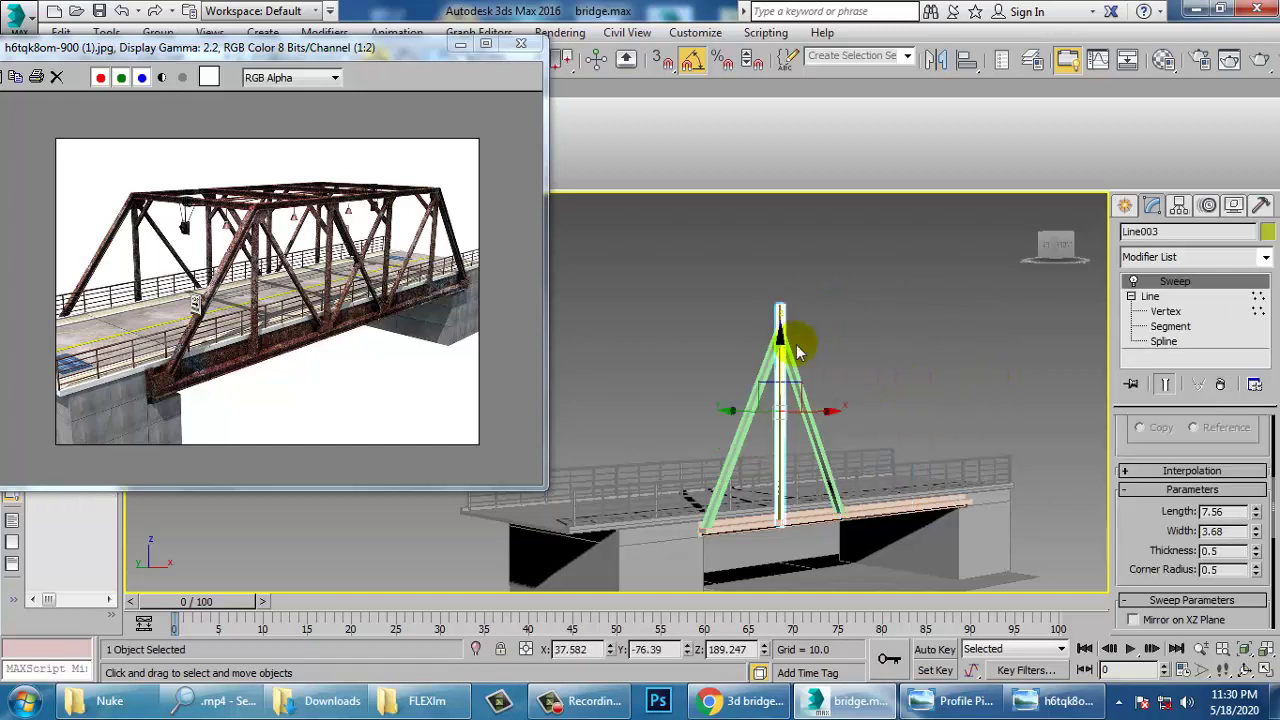
alt+middle_drag(838, 422, 741, 390)
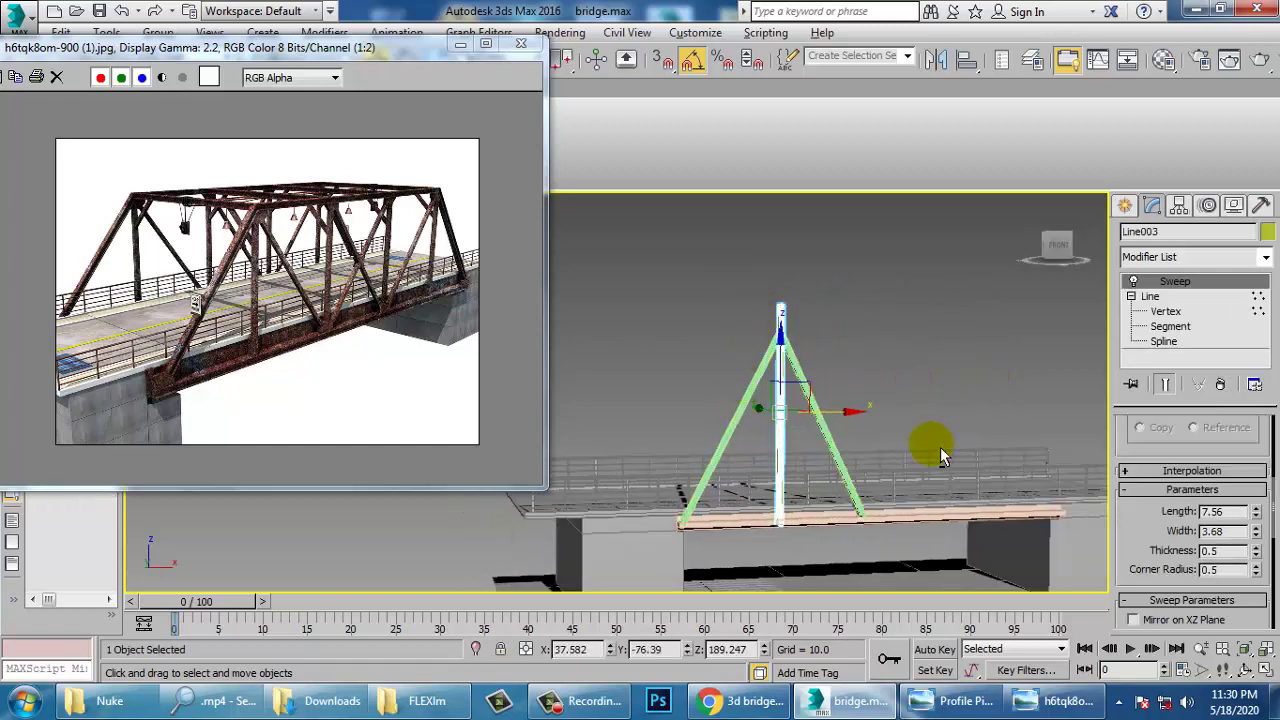
alt+middle_drag(940, 455, 808, 397)
click(1187, 312)
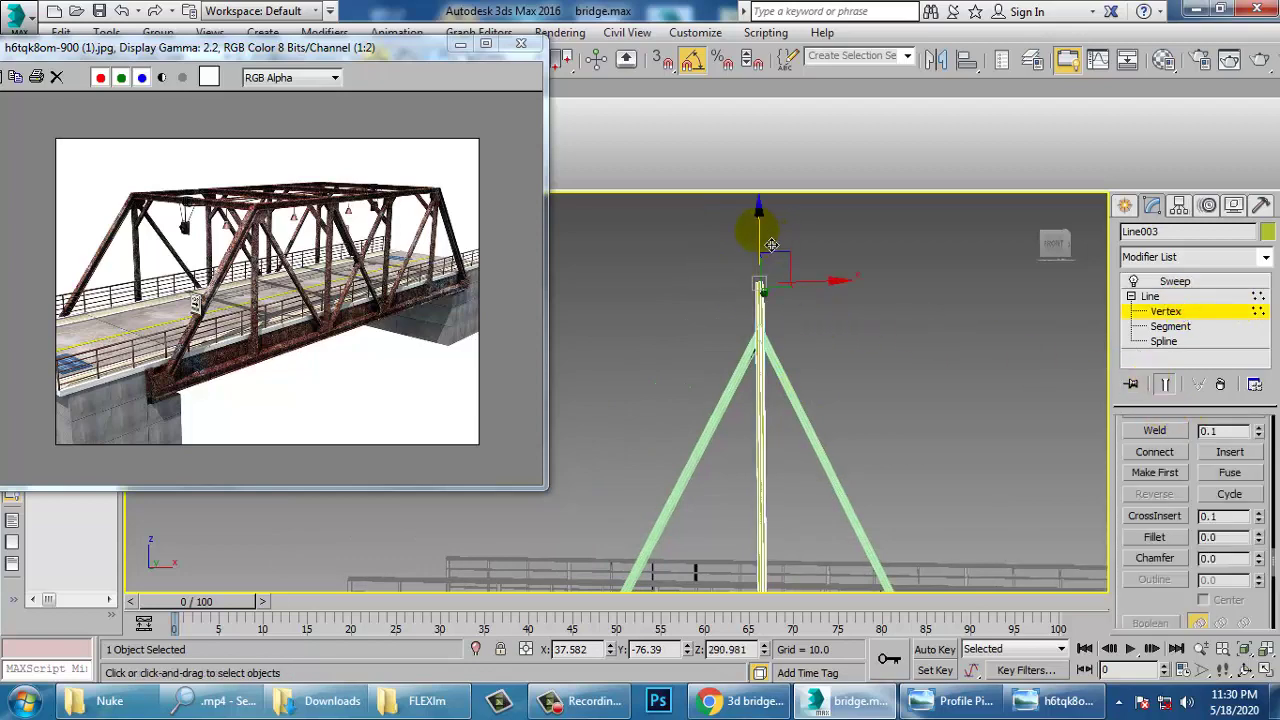
alt+middle_drag(802, 302, 1121, 297)
click(1188, 284)
Make one copy of the diagonal pair and its post along X at the other end of the girder
alt+middle_drag(1010, 480, 855, 386)
scroll(856, 472, down, 3)
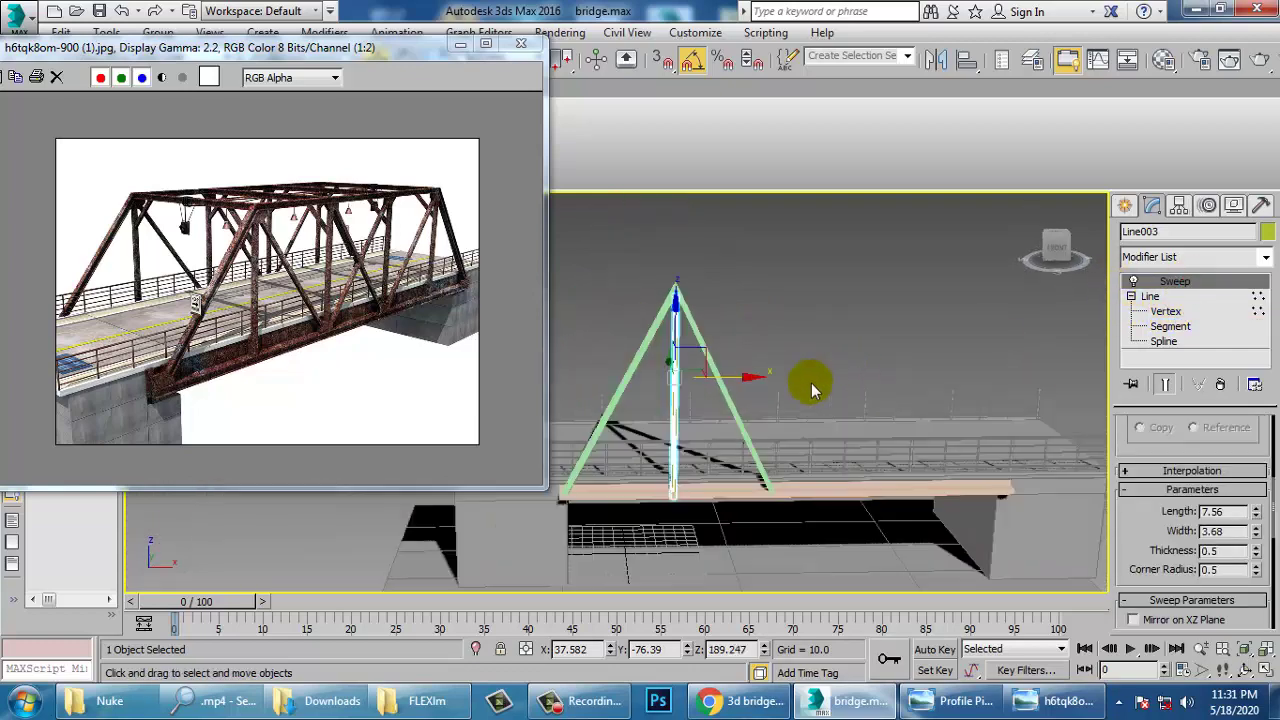
ctrl+click(701, 342)
mouse_move(733, 402)
shift+mouse_down()
mouse_move(958, 410)
mouse_move(968, 422)
shift+mouse_up()
click(642, 430)
click(786, 306)
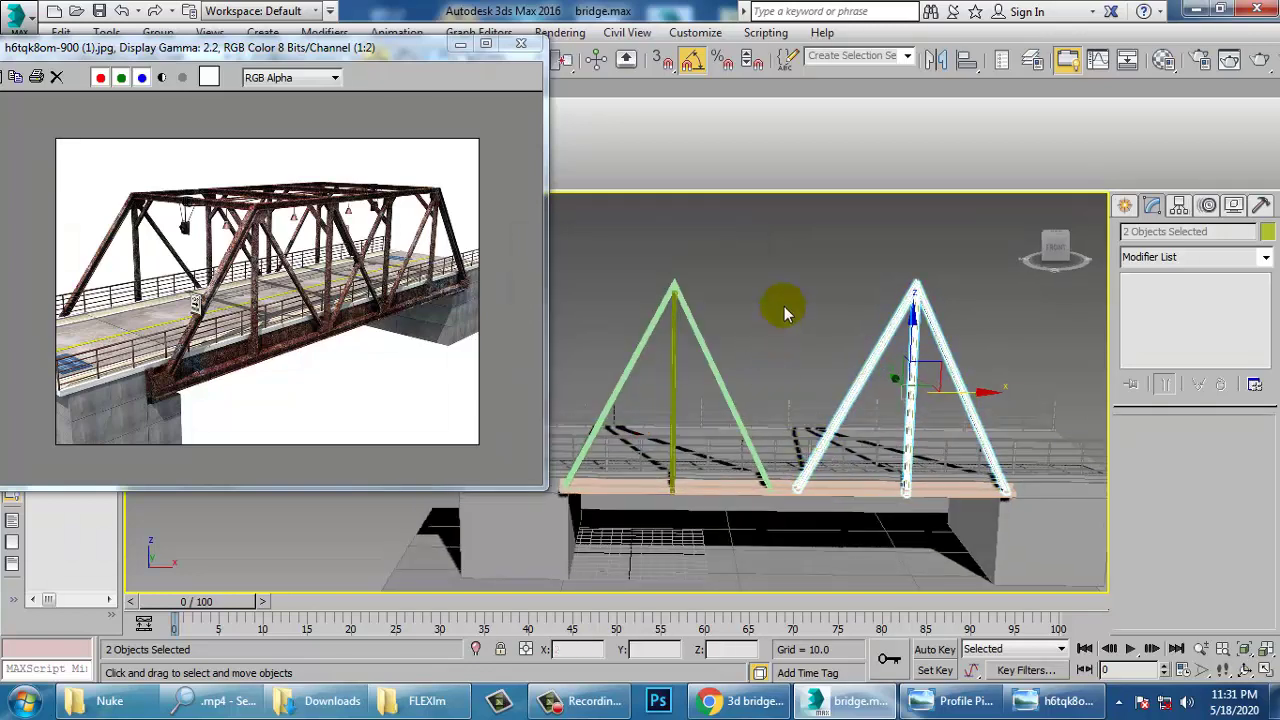
Copy the vertical post along X to the gap midway between the two diagonal pairs
click(683, 410)
shift+drag(729, 393, 850, 402)
click(643, 430)
alt+middle_drag(840, 395, 892, 387)
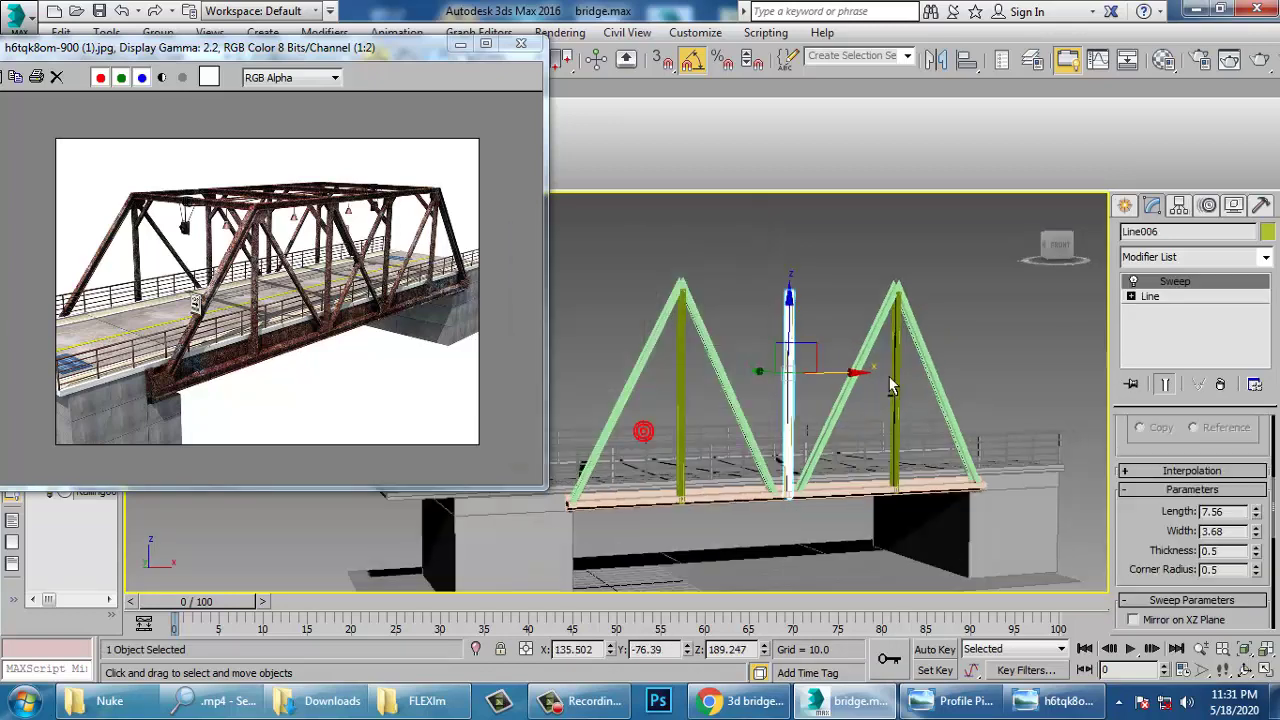
Select all objects in the scene and assign them a single grey object colour
key(ctrl+a)
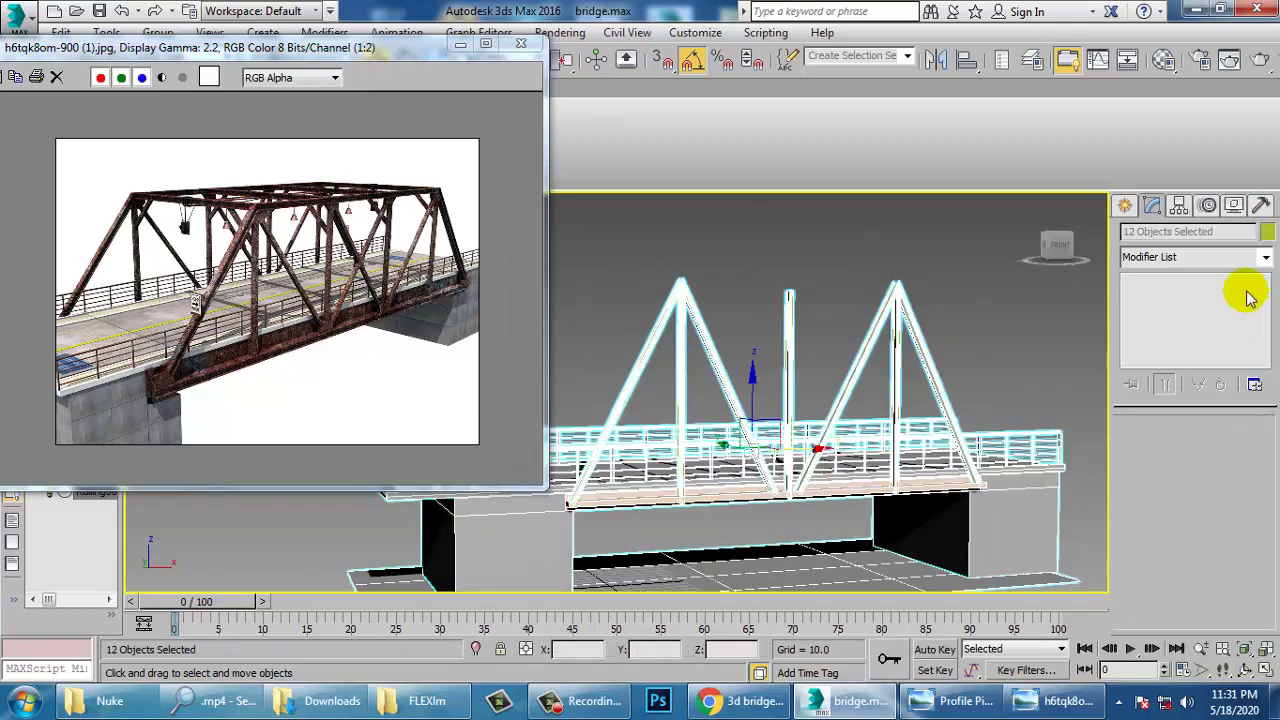
click(1268, 232)
click(838, 513)
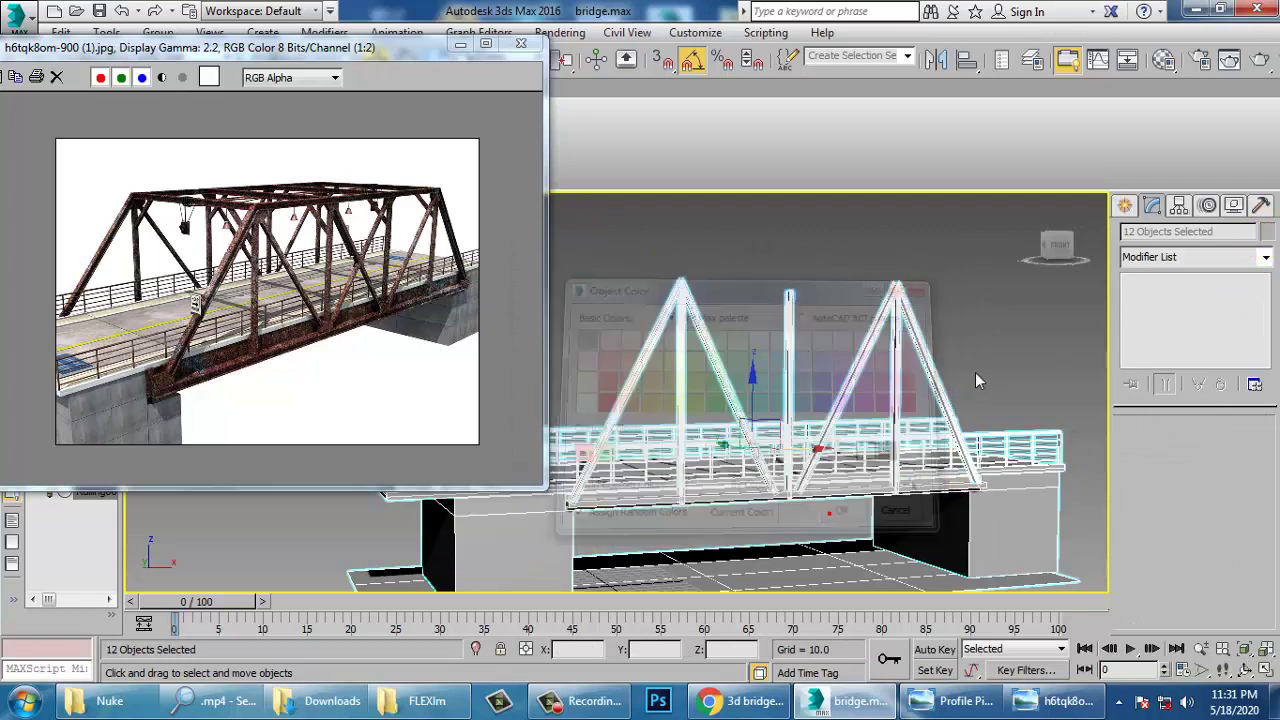
click(990, 313)
Select the five truss members and make one copy of them along Y at the opposite edge of the deck
middle_drag(974, 447, 904, 431)
drag(1136, 340, 1120, 340)
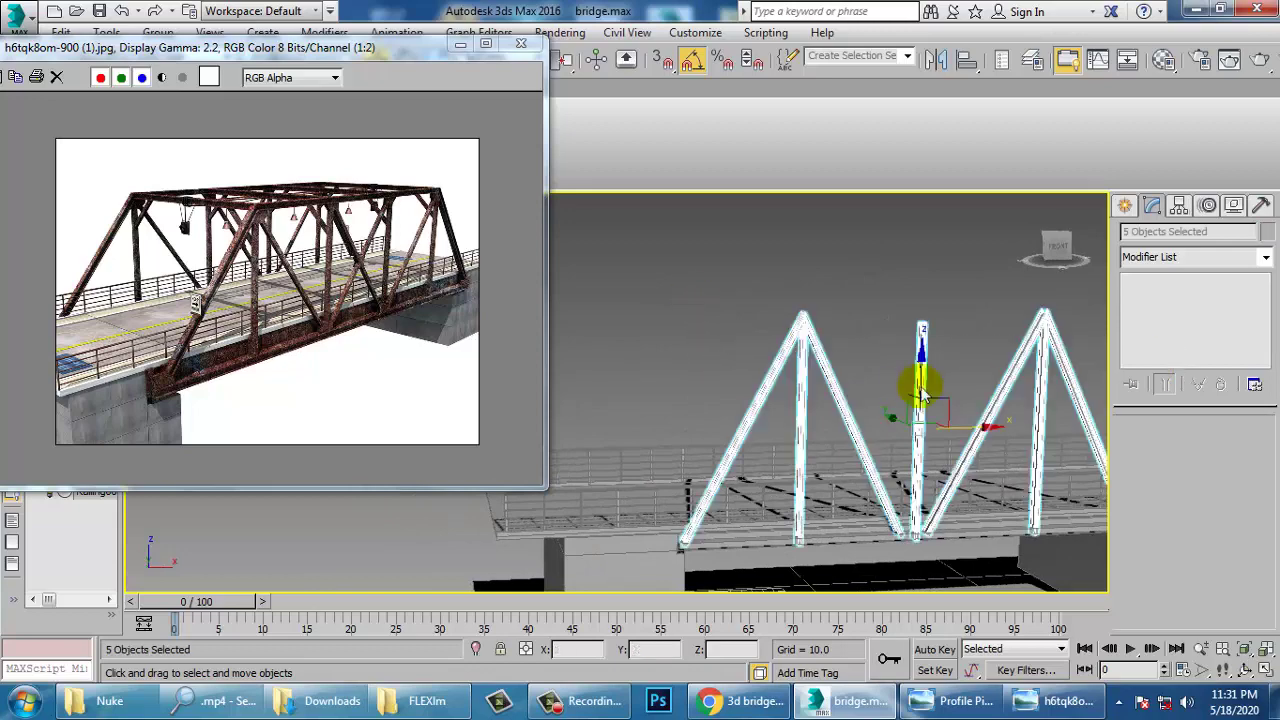
alt+middle_drag(923, 357, 884, 374)
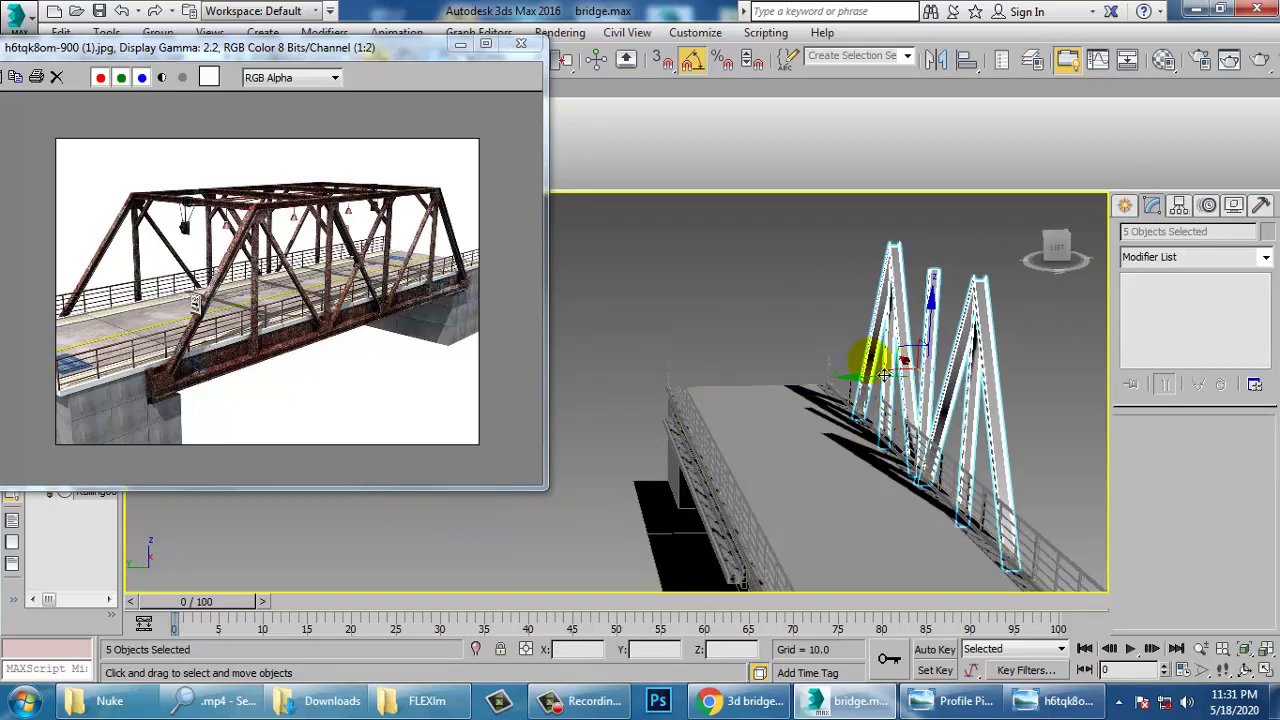
shift+drag(890, 422, 630, 411)
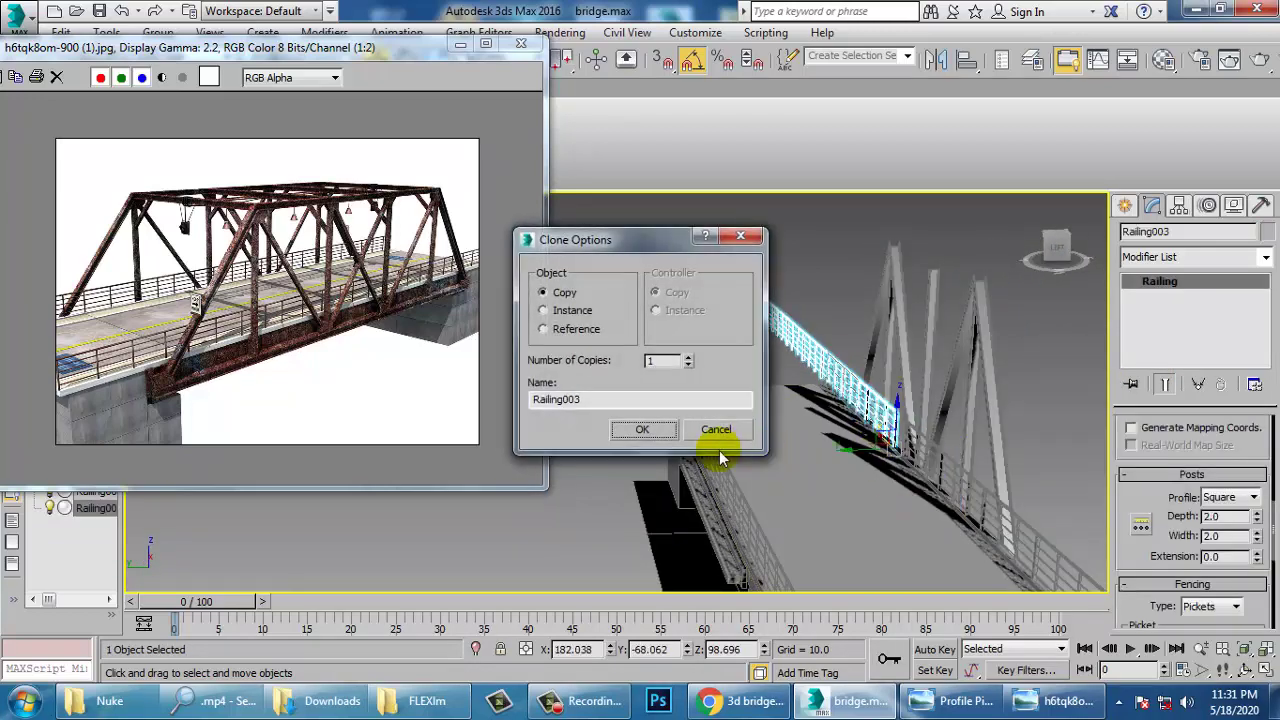
click(716, 431)
drag(831, 234, 1015, 315)
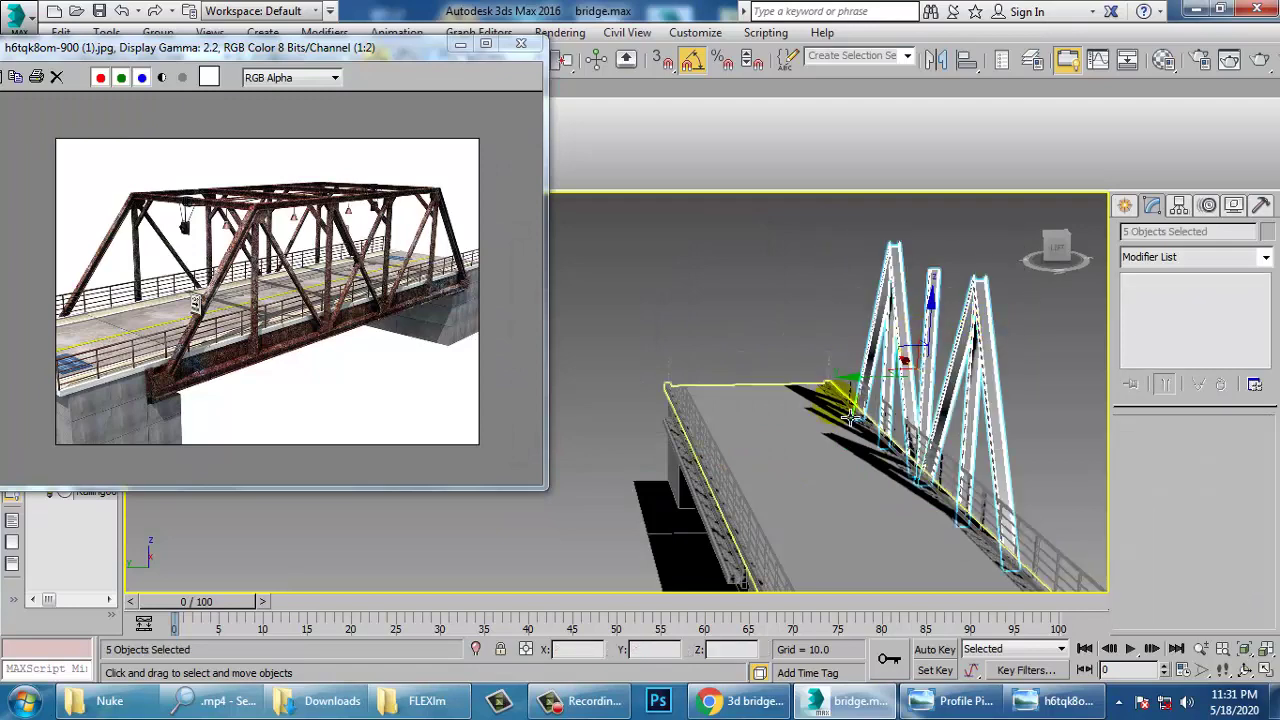
mouse_move(869, 396)
mouse_down()
mouse_move(634, 461)
mouse_move(621, 444)
mouse_up()
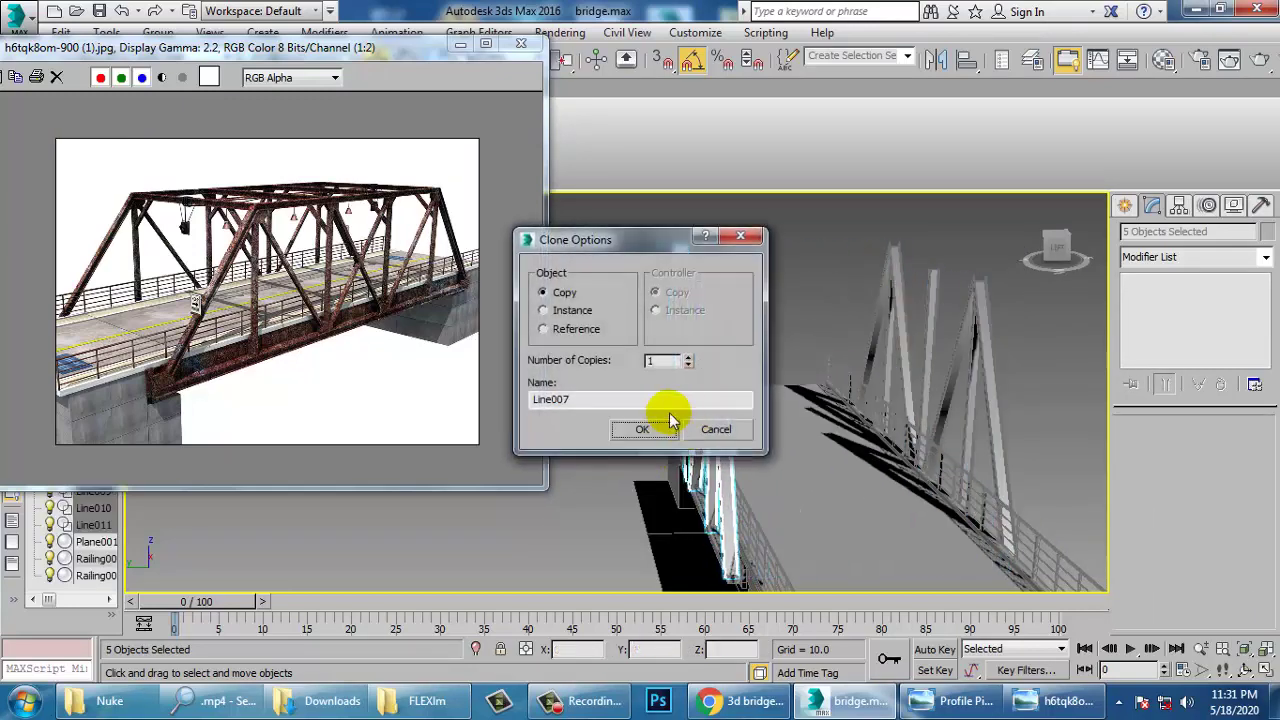
click(642, 437)
Nudge the copied truss about 0.7 units along Y toward the deck's railing
scroll(643, 440, up, 1)
mouse_move(860, 504)
alt+middle_down()
mouse_move(802, 487)
mouse_move(777, 391)
mouse_move(809, 457)
mouse_move(790, 457)
mouse_move(680, 277)
mouse_move(686, 329)
mouse_move(636, 248)
alt+middle_up()
scroll(836, 513, up, 2)
scroll(802, 423, up, 3)
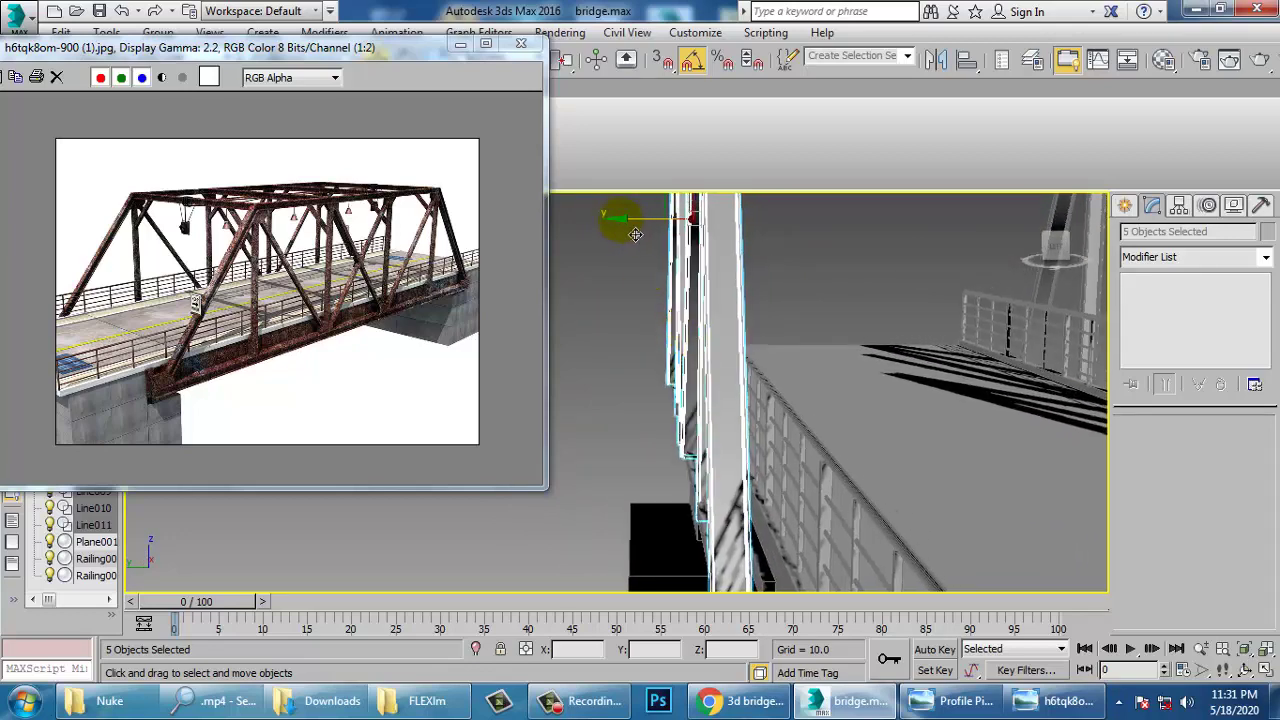
drag(634, 233, 636, 237)
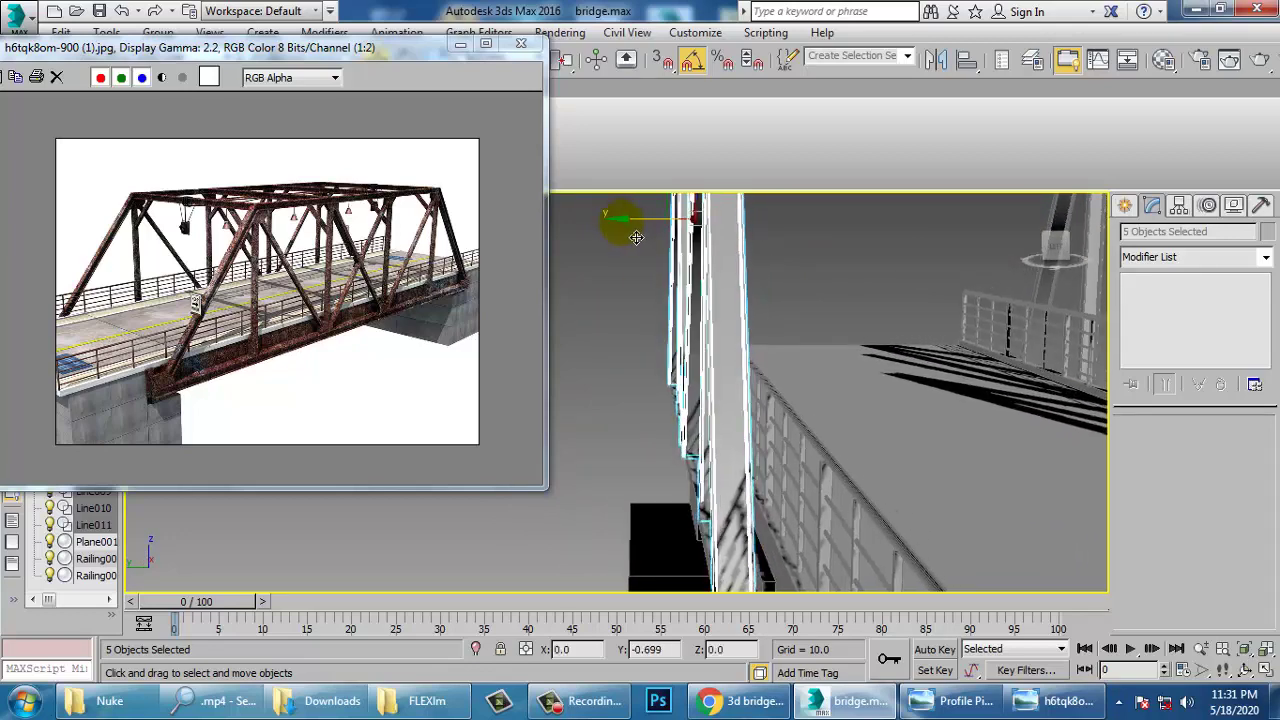
Draw a rectangle in the top view spanning between the peaks of the two side trusses
scroll(797, 277, down, 5)
alt+middle_drag(801, 280, 857, 412)
click(1130, 204)
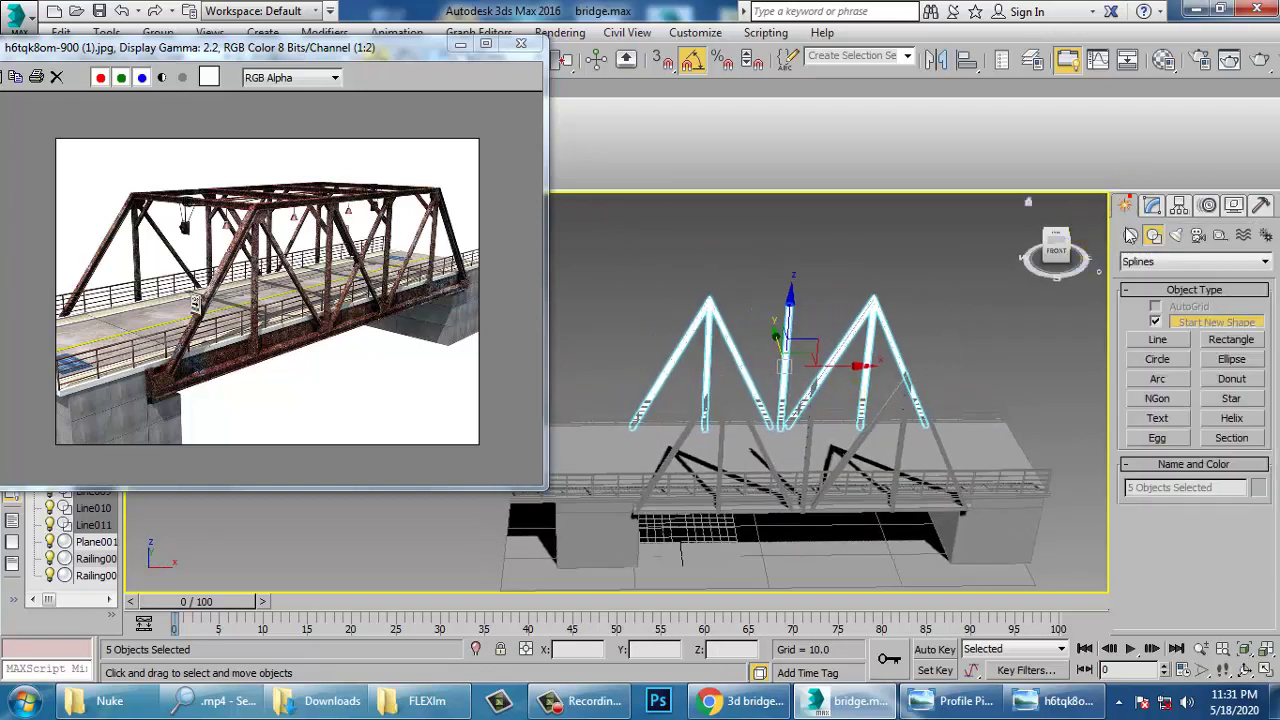
click(1231, 340)
key(alt+w)
click(586, 345)
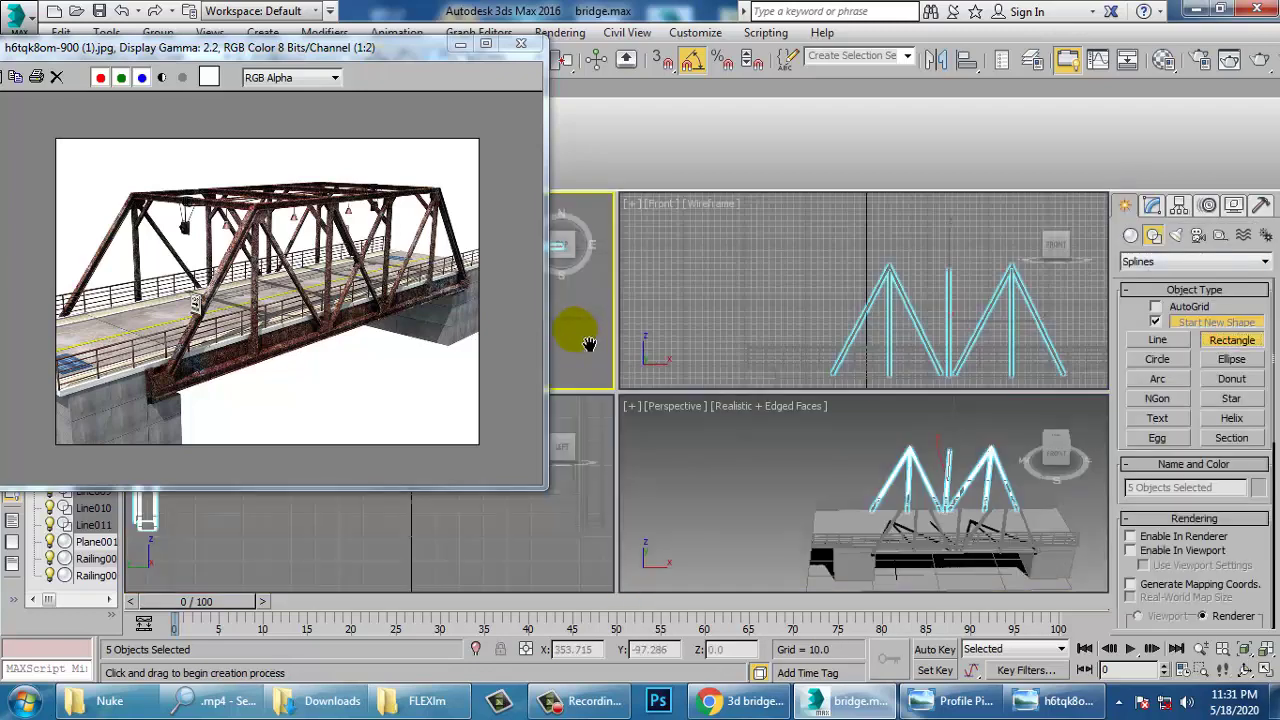
key(alt+w)
scroll(722, 353, down, 4)
middle_drag(707, 336, 738, 381)
scroll(745, 385, up, 1)
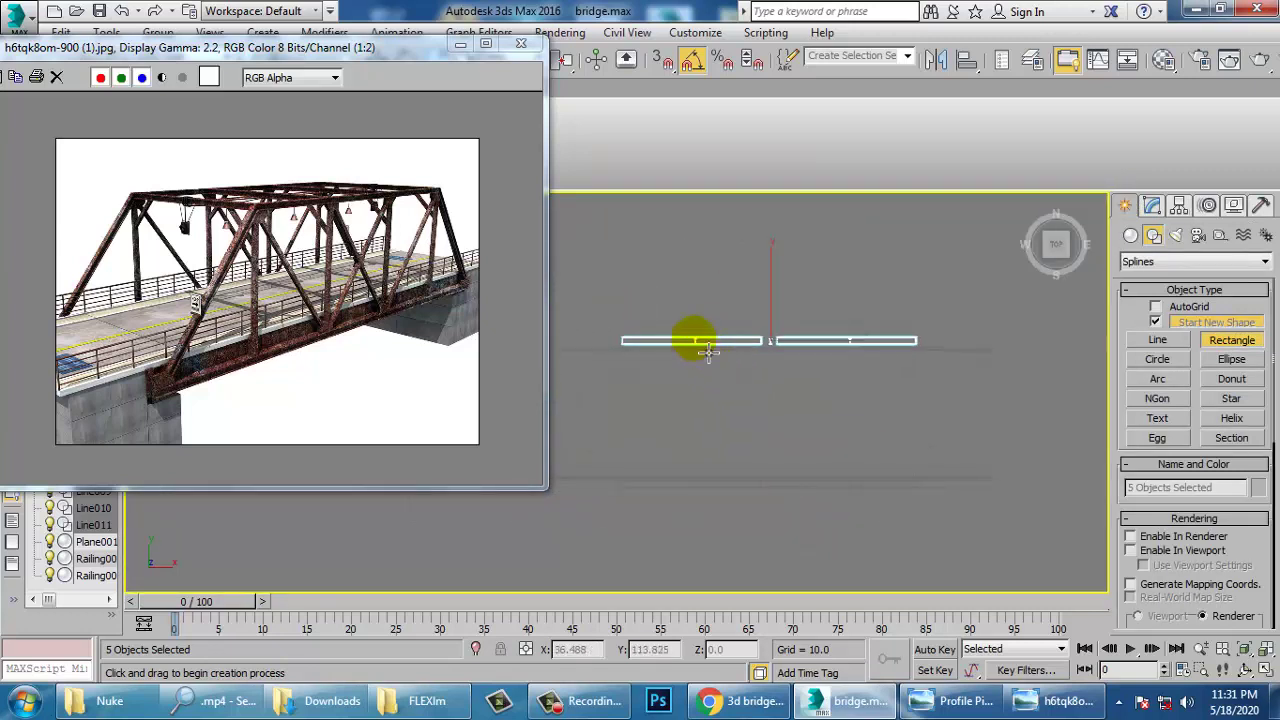
drag(707, 350, 847, 465)
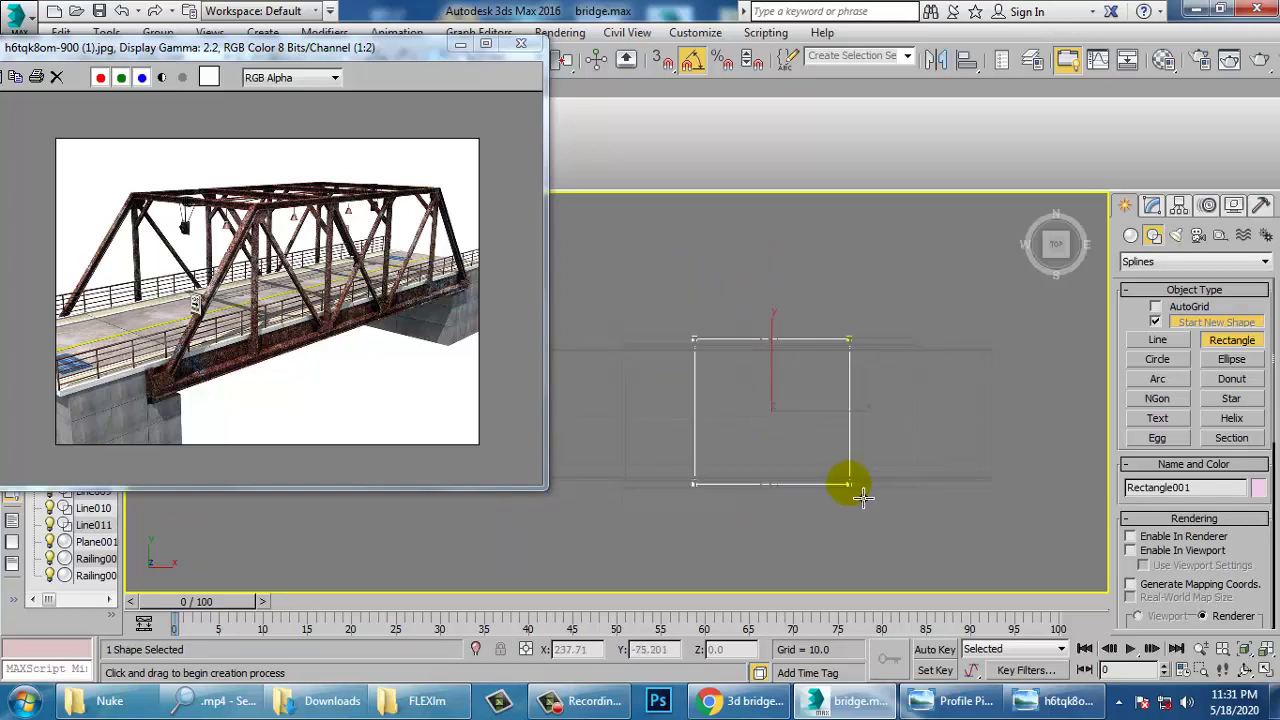
right_click(865, 498)
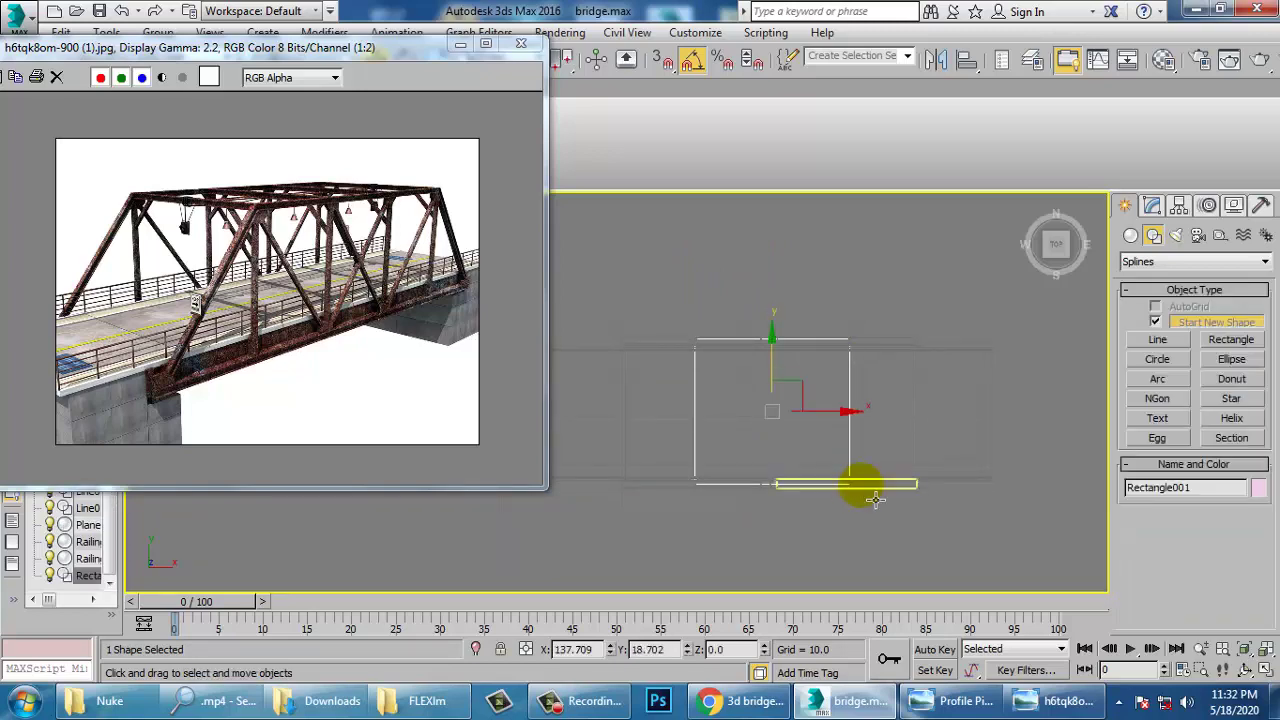
Raise the rectangle about 265.8 units along Z to the tops of the trusses
key(alt+w)
right_click(866, 504)
key(alt+w)
alt+middle_drag(866, 504, 742, 475)
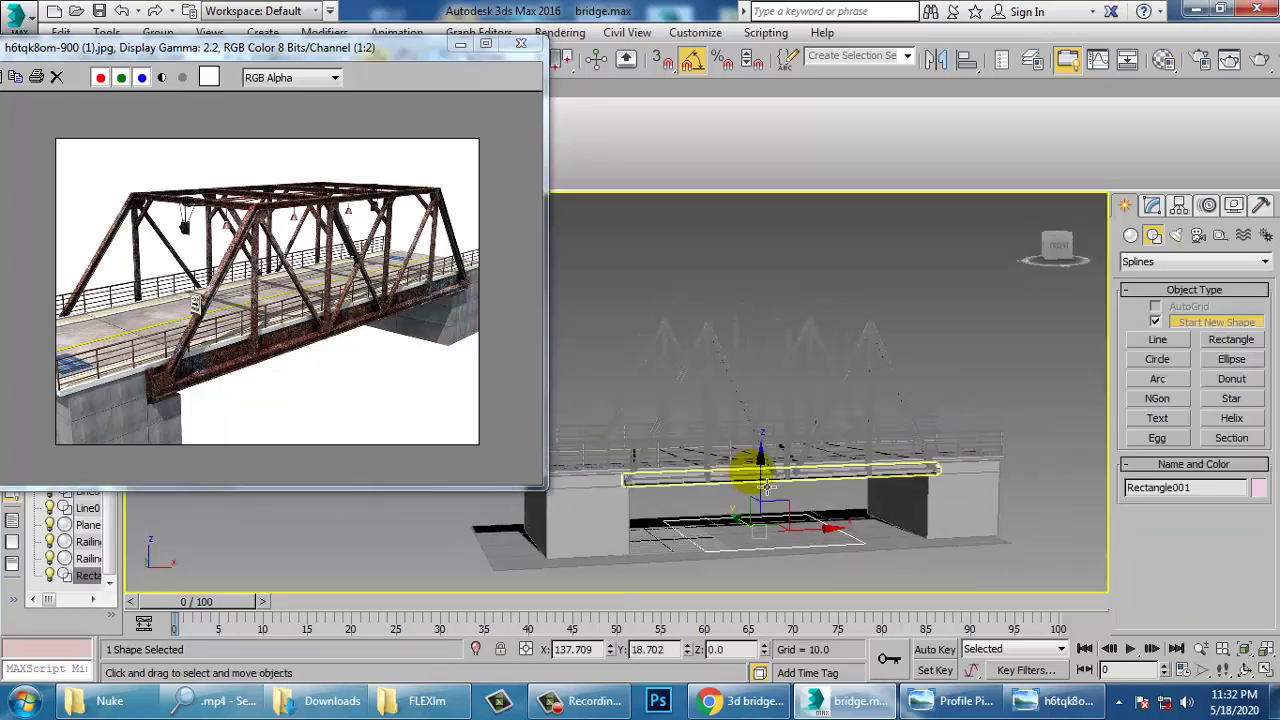
drag(774, 490, 786, 271)
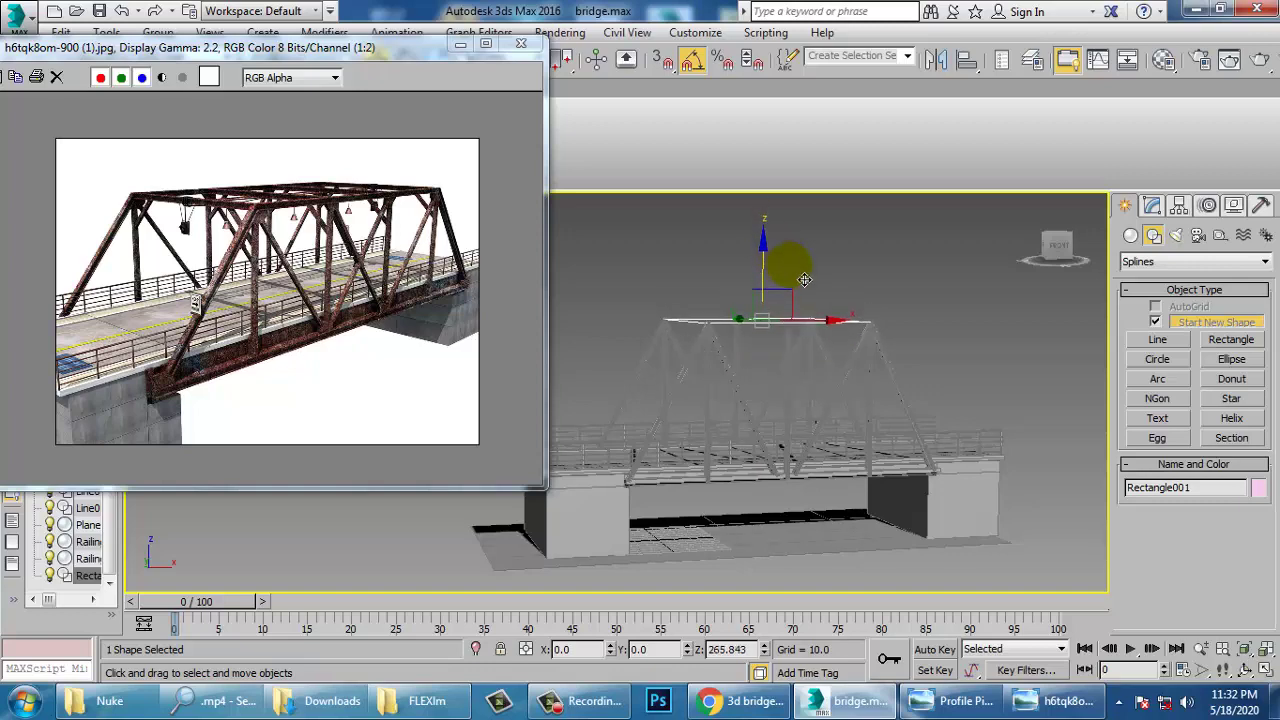
Enable the rectangle's rendering in the viewport and apply a Sweep modifier with section length 6.58
alt+middle_drag(804, 280, 923, 386)
scroll(846, 371, up, 2)
scroll(880, 375, down, 3)
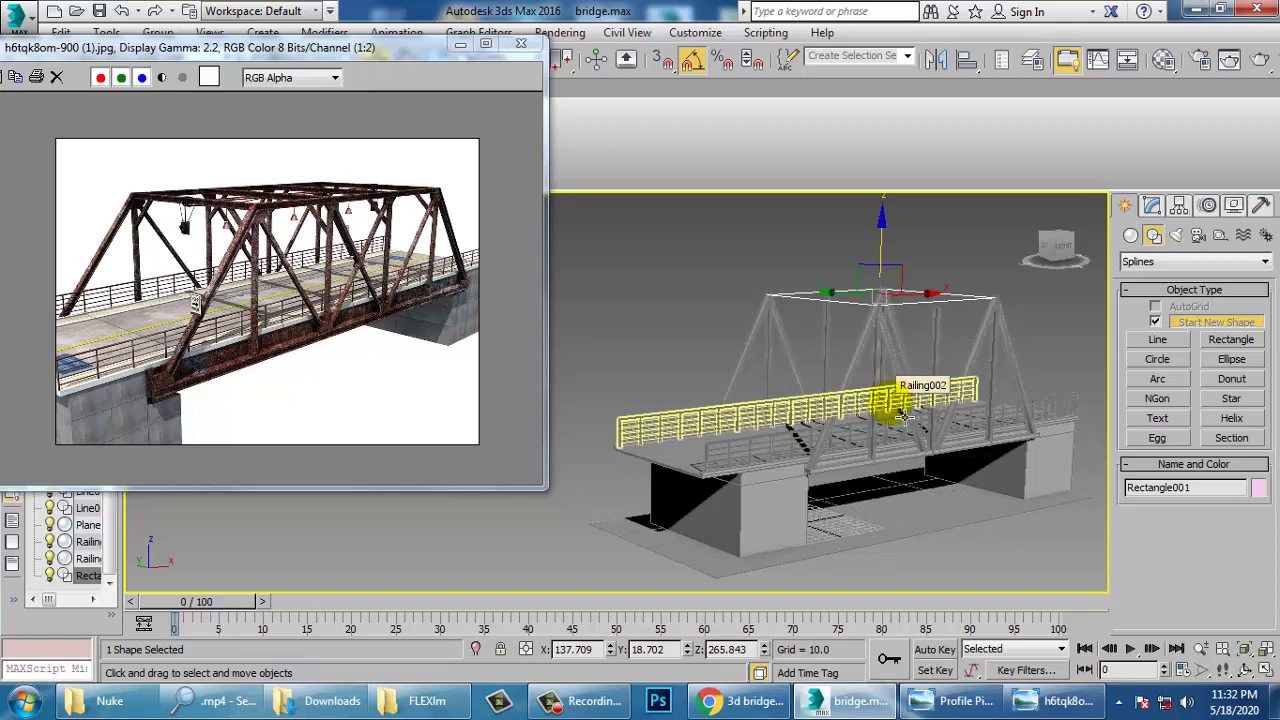
alt+middle_drag(905, 415, 1055, 455)
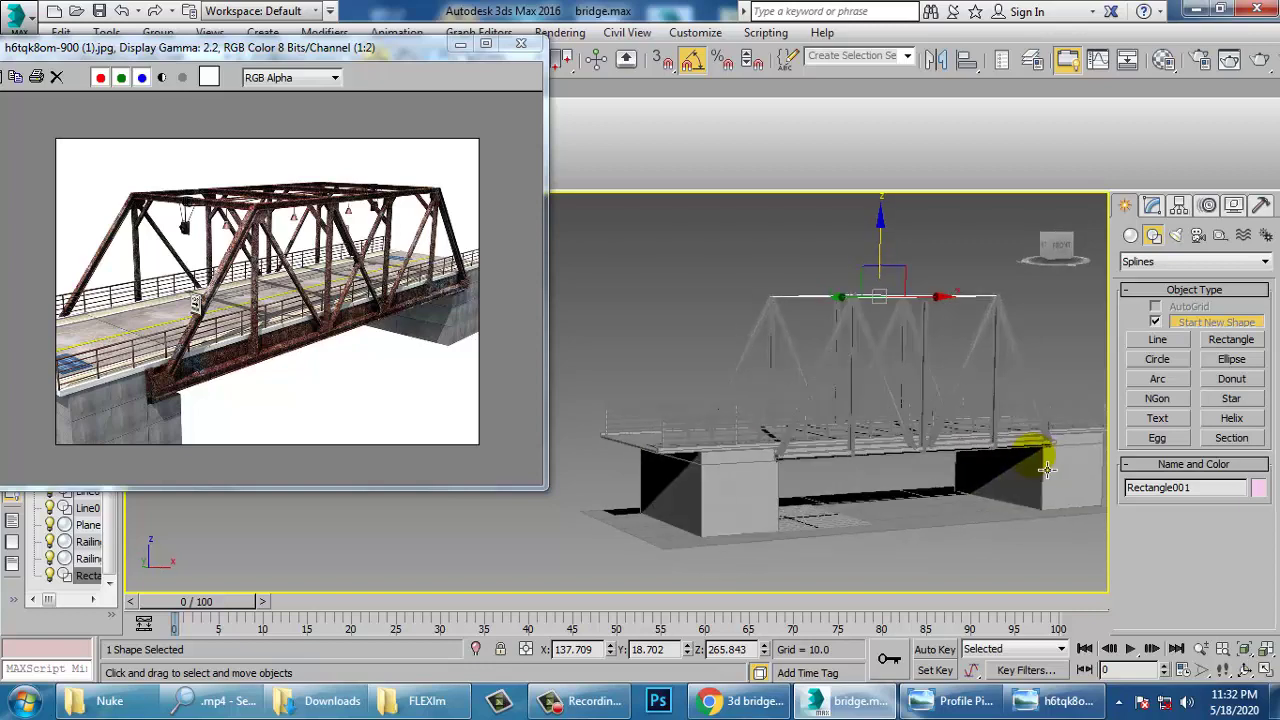
click(1151, 205)
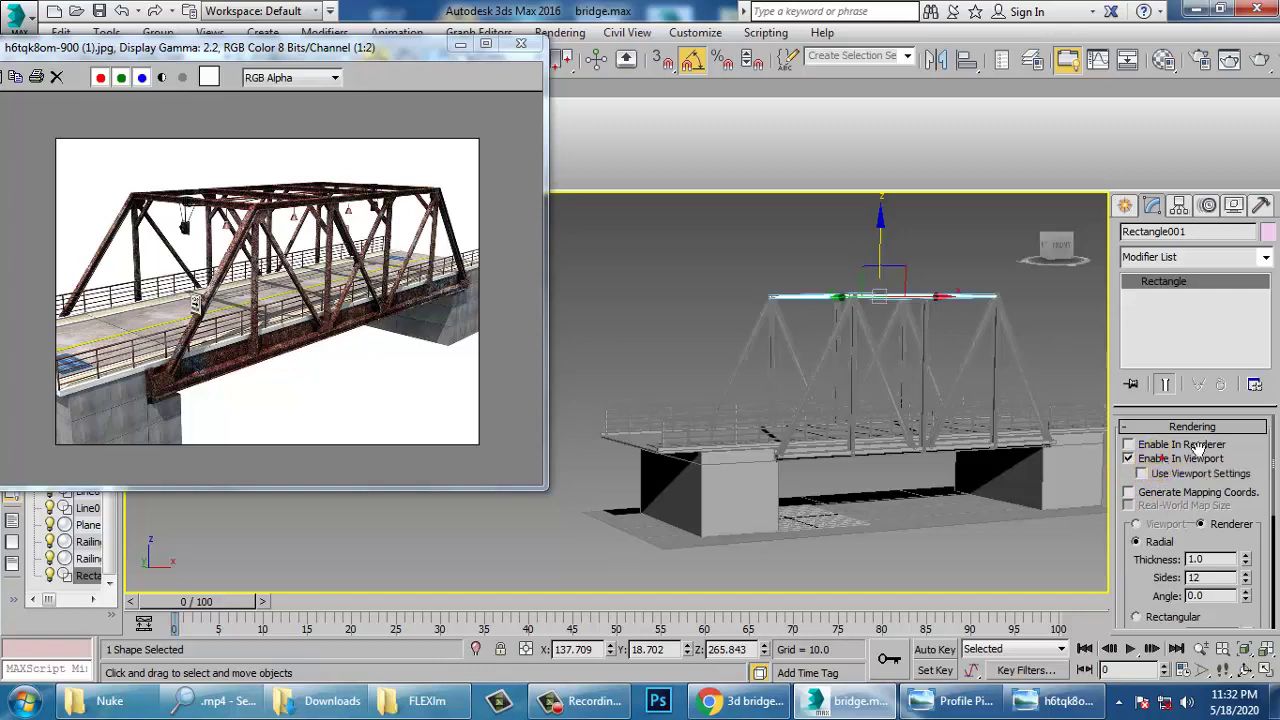
click(1266, 258)
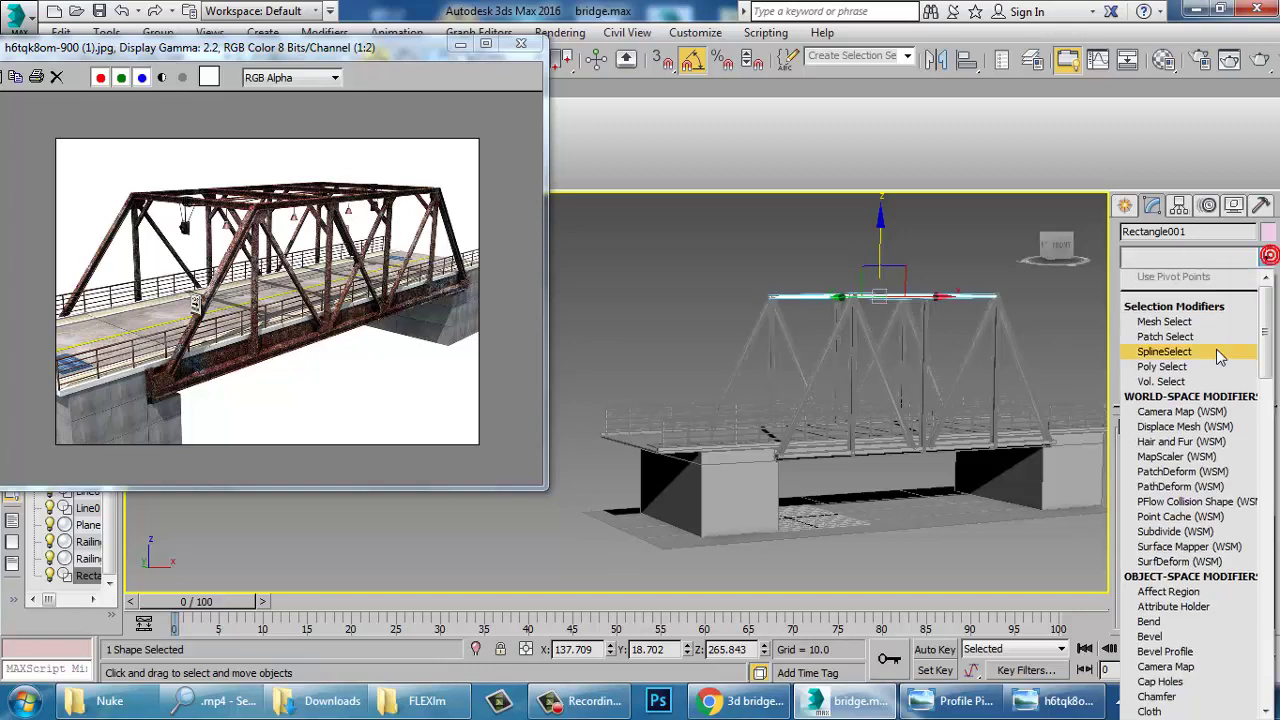
scroll(1187, 383, down, 20)
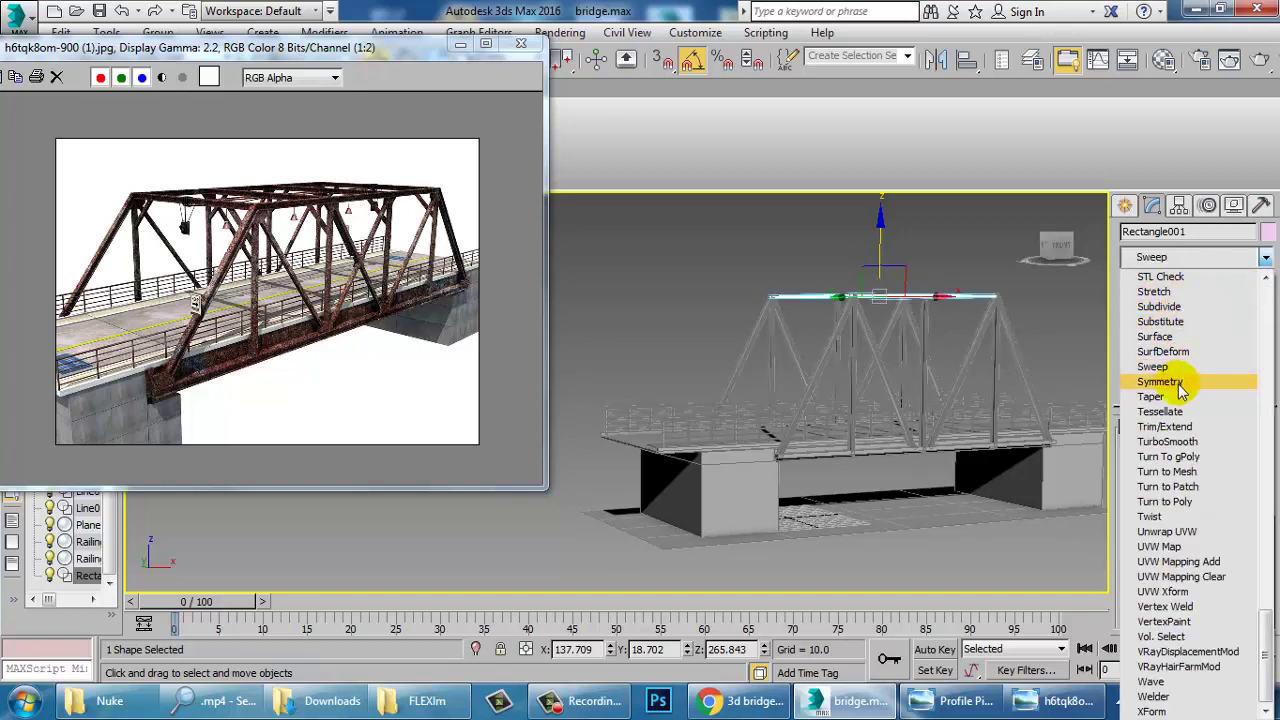
click(1155, 367)
alt+middle_drag(923, 354, 871, 414)
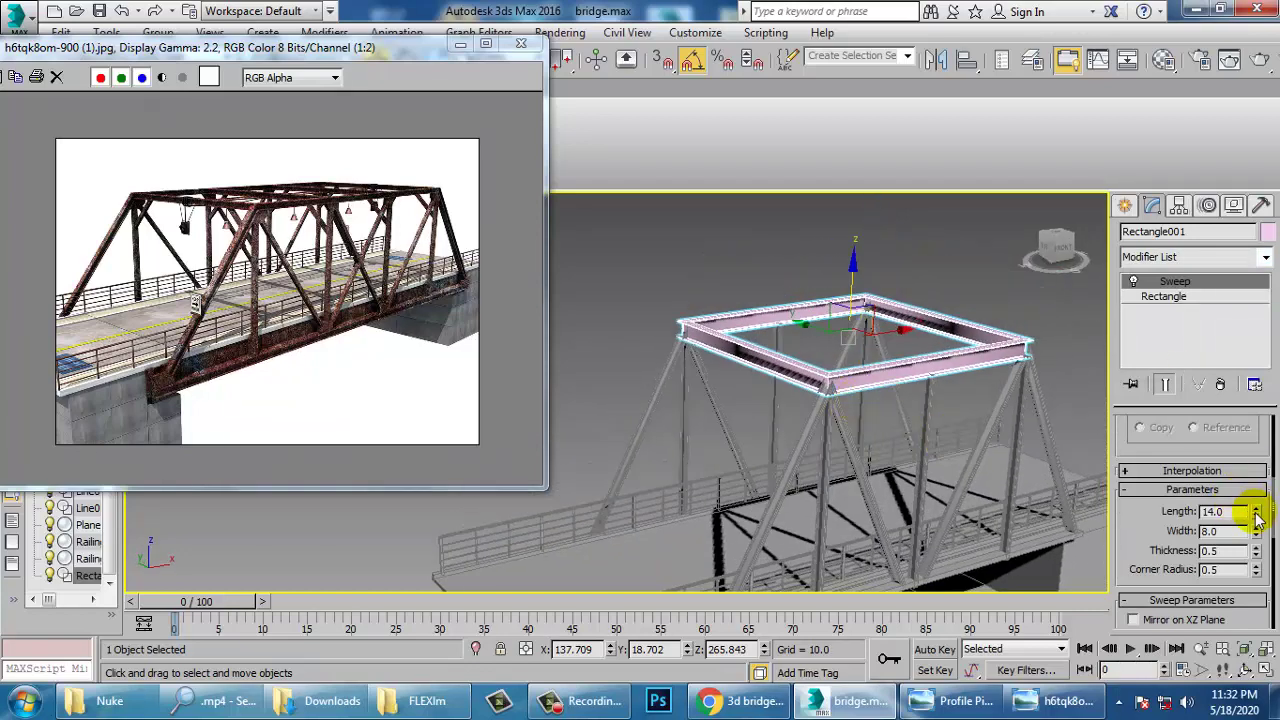
drag(1257, 517, 1276, 568)
mouse_move(799, 413)
alt+middle_down()
mouse_move(773, 397)
mouse_move(800, 398)
alt+middle_up()
Draw a straight line in the top view across the middle of the top frame, from one long side to the other
key(alt+w)
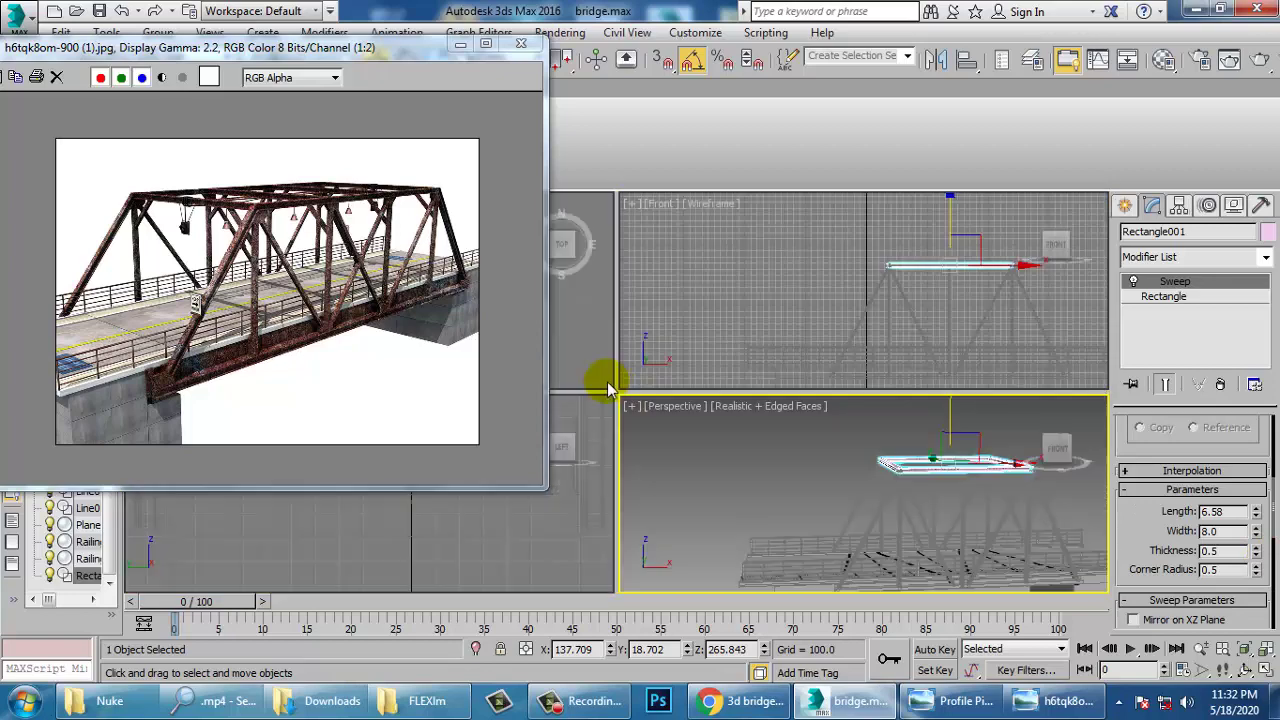
right_click(586, 343)
key(alt+w)
scroll(760, 333, down, 4)
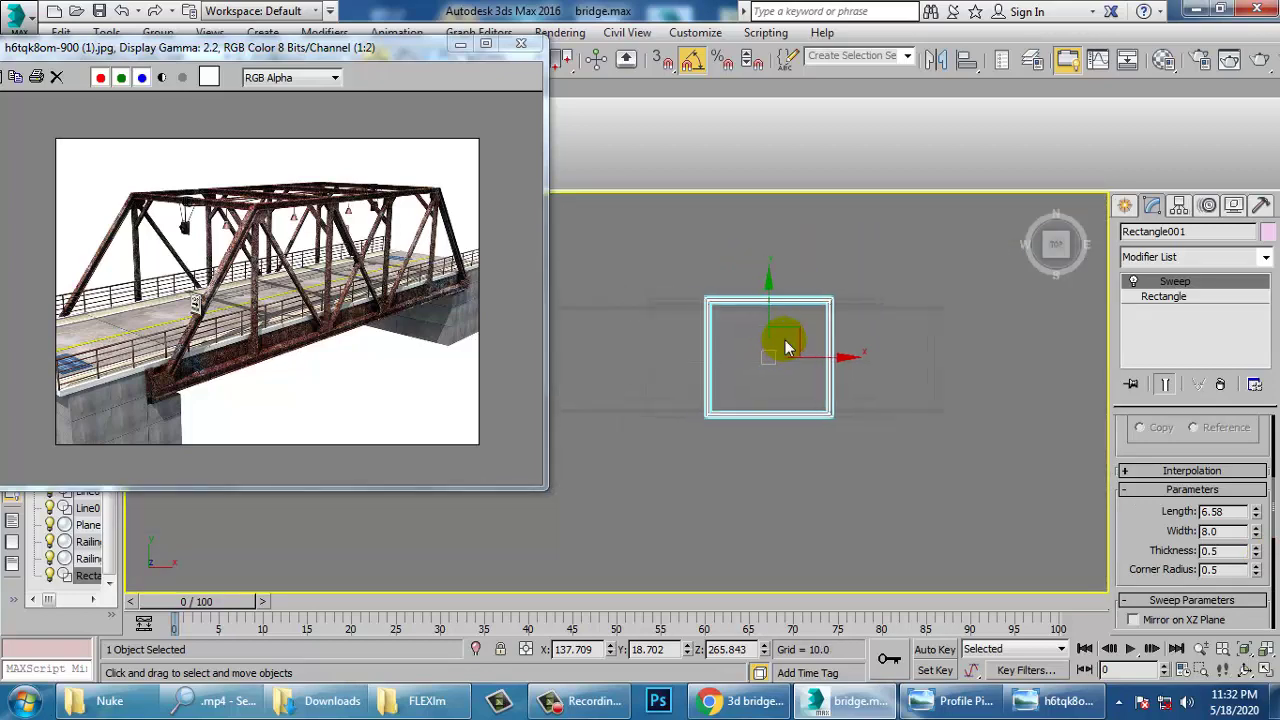
click(1124, 205)
click(1158, 340)
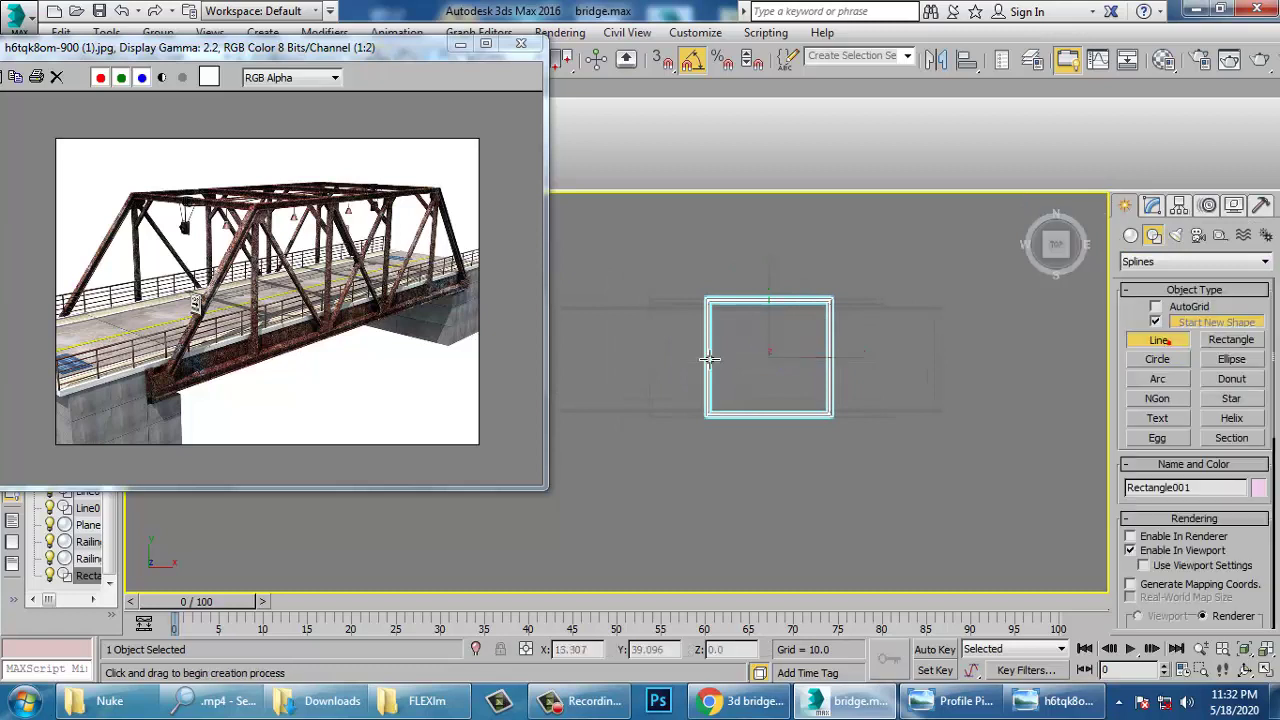
click(770, 306)
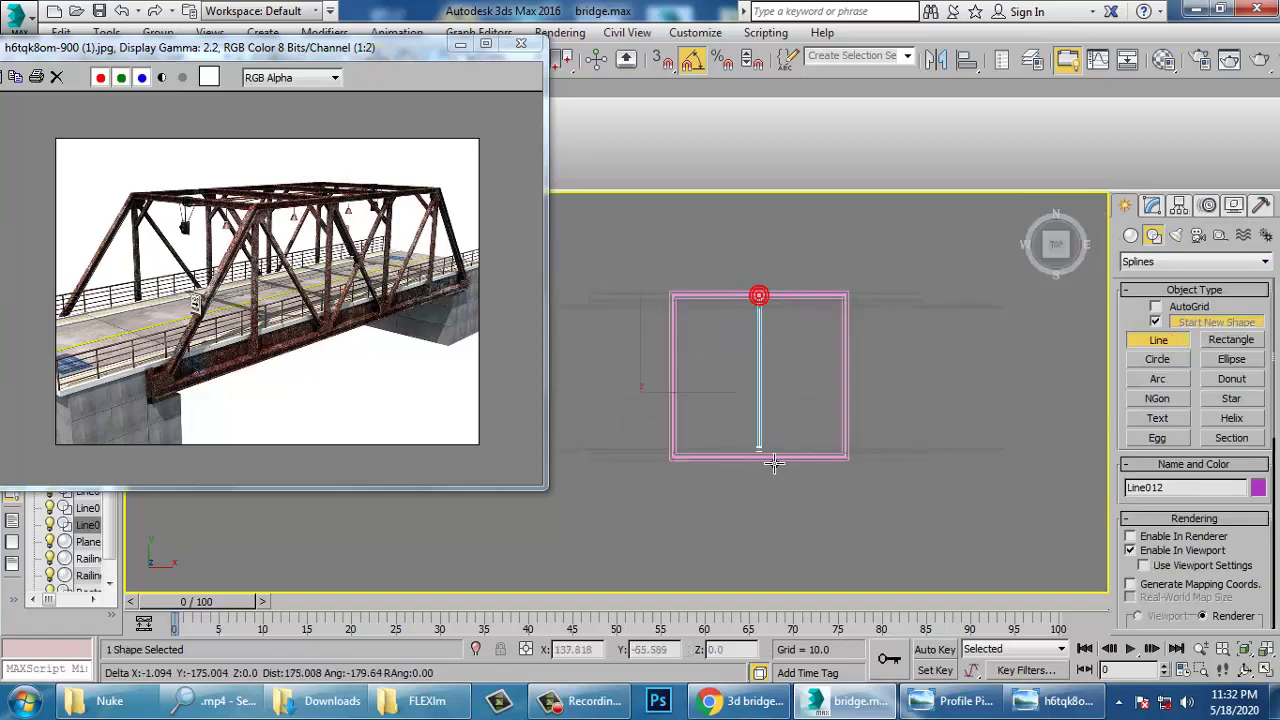
click(764, 461)
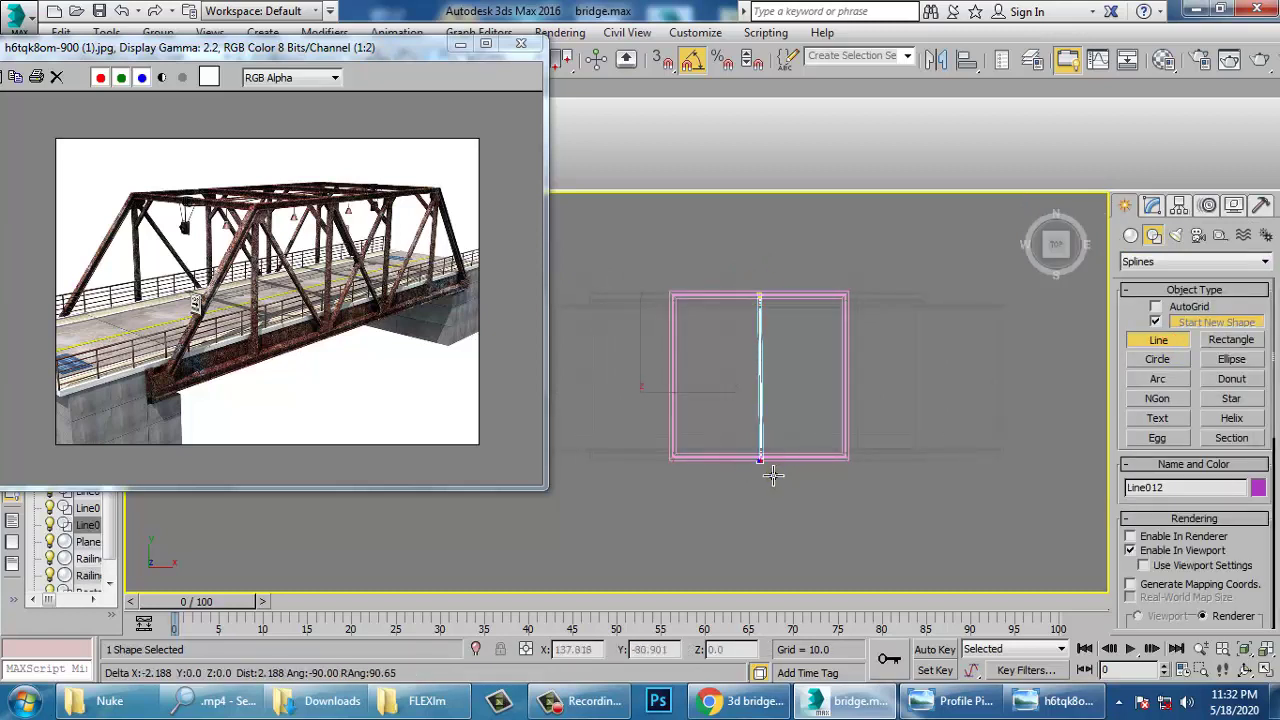
right_click(773, 475)
Raise the new line about 266.28 units along Z to the level of the top frame
key(alt+w)
right_click(925, 528)
key(alt+w)
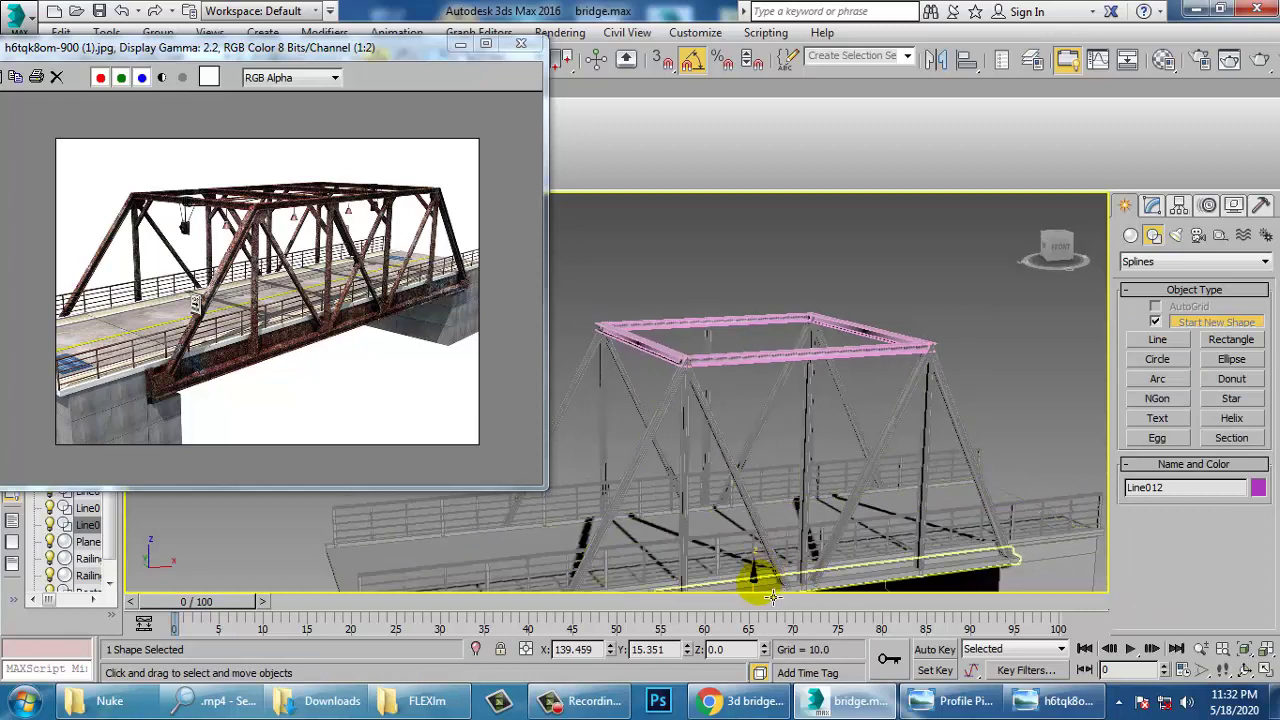
drag(793, 334, 787, 301)
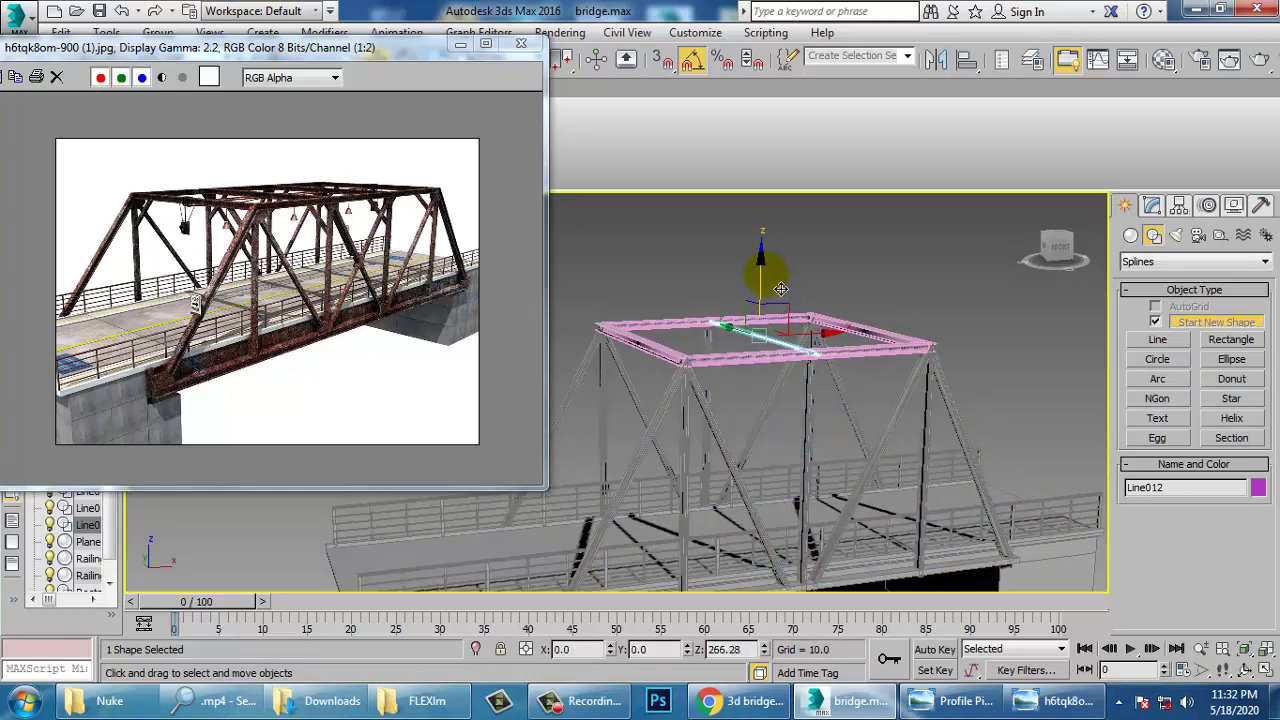
Apply a Sweep modifier to the middle line and set its section length to 6.86
click(1152, 207)
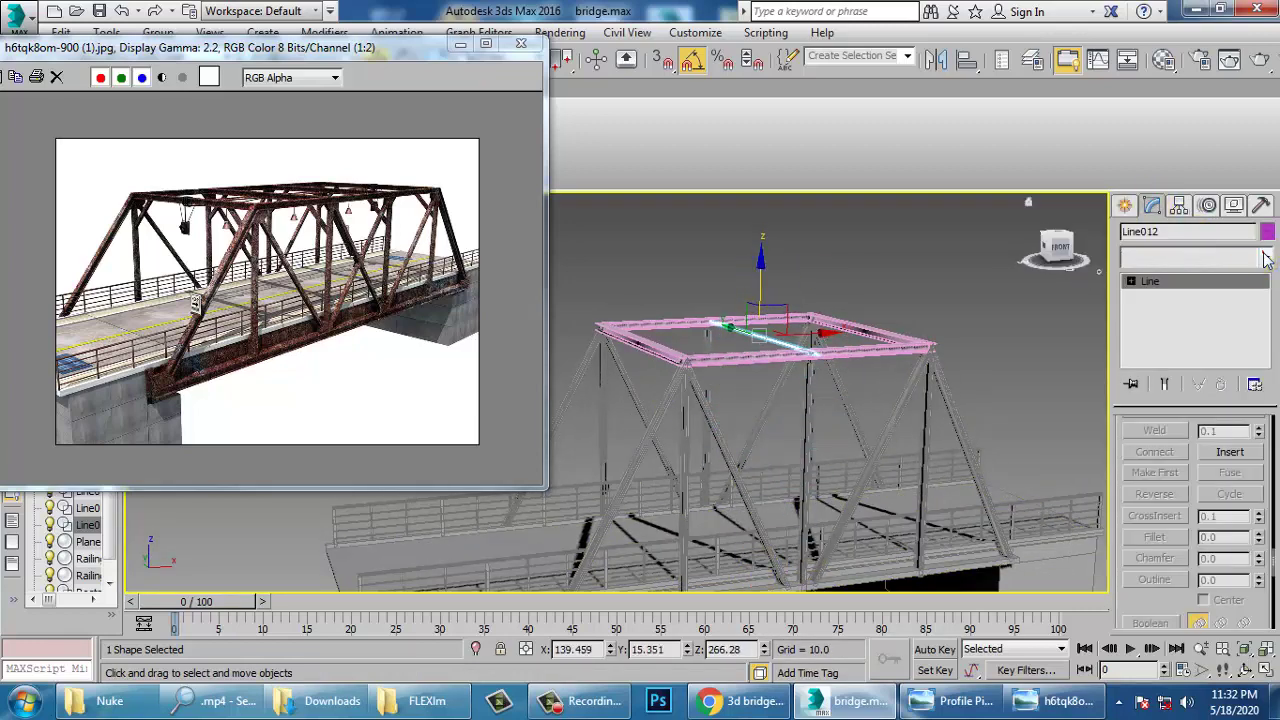
click(1266, 259)
scroll(1220, 310, down, 15)
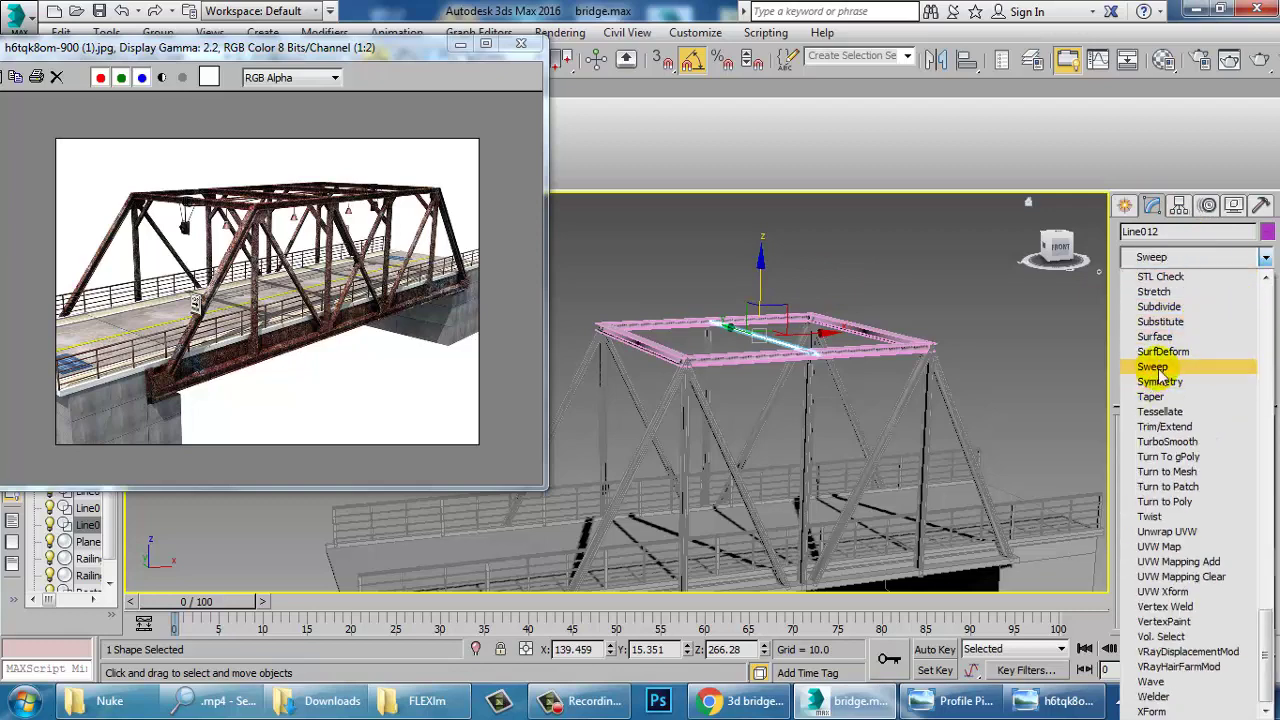
click(1152, 367)
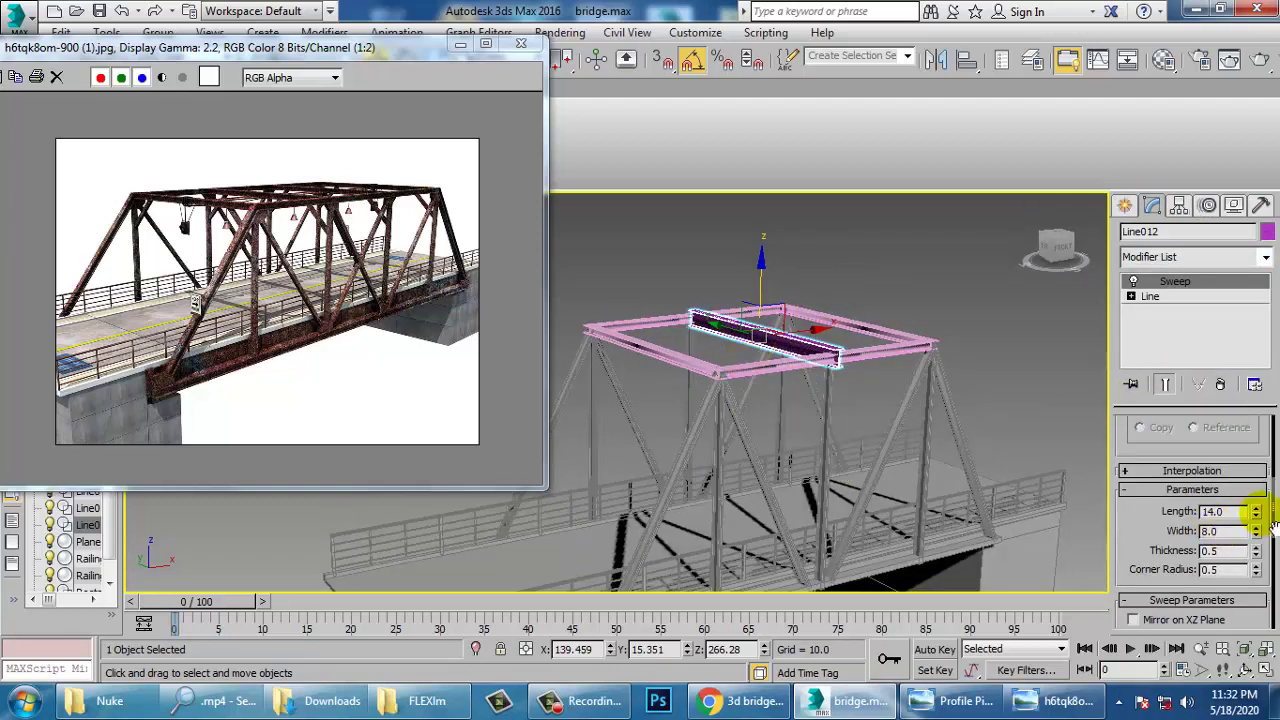
drag(1262, 513, 1261, 551)
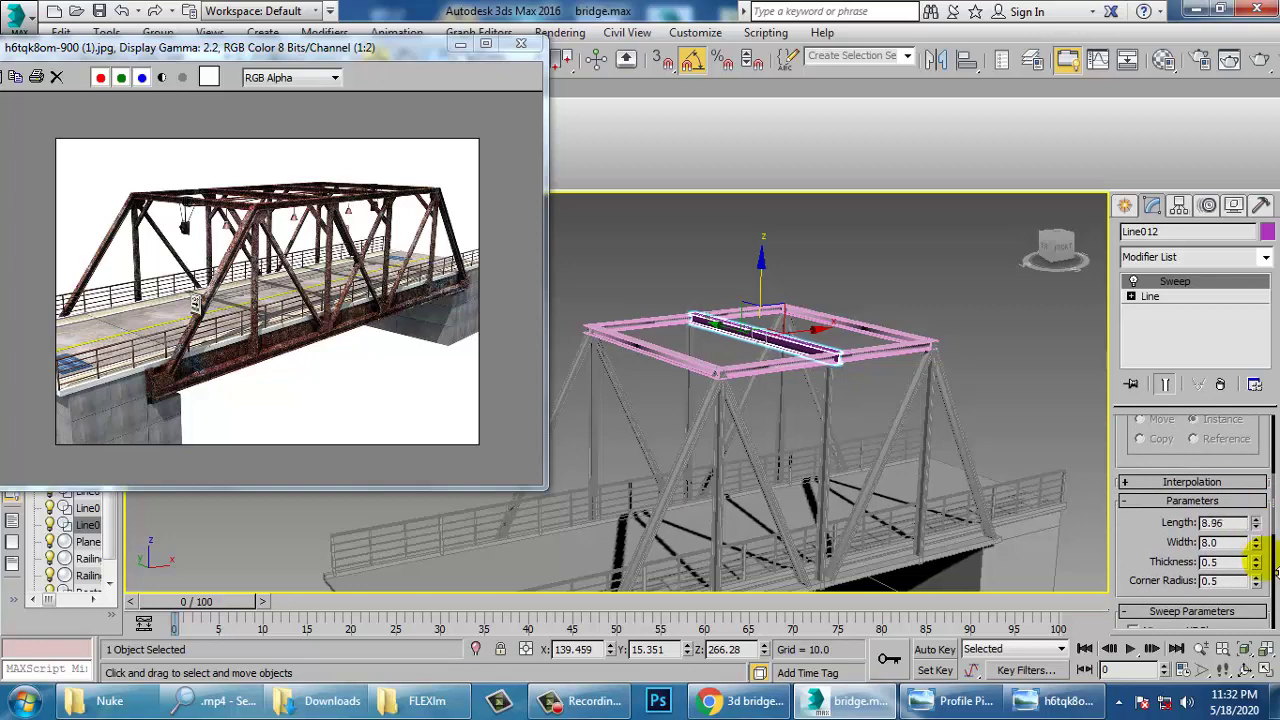
Shift the swept crossbeam about 8 units in negative X to align with the central vertical posts, and deselect it
alt+middle_drag(818, 347, 800, 343)
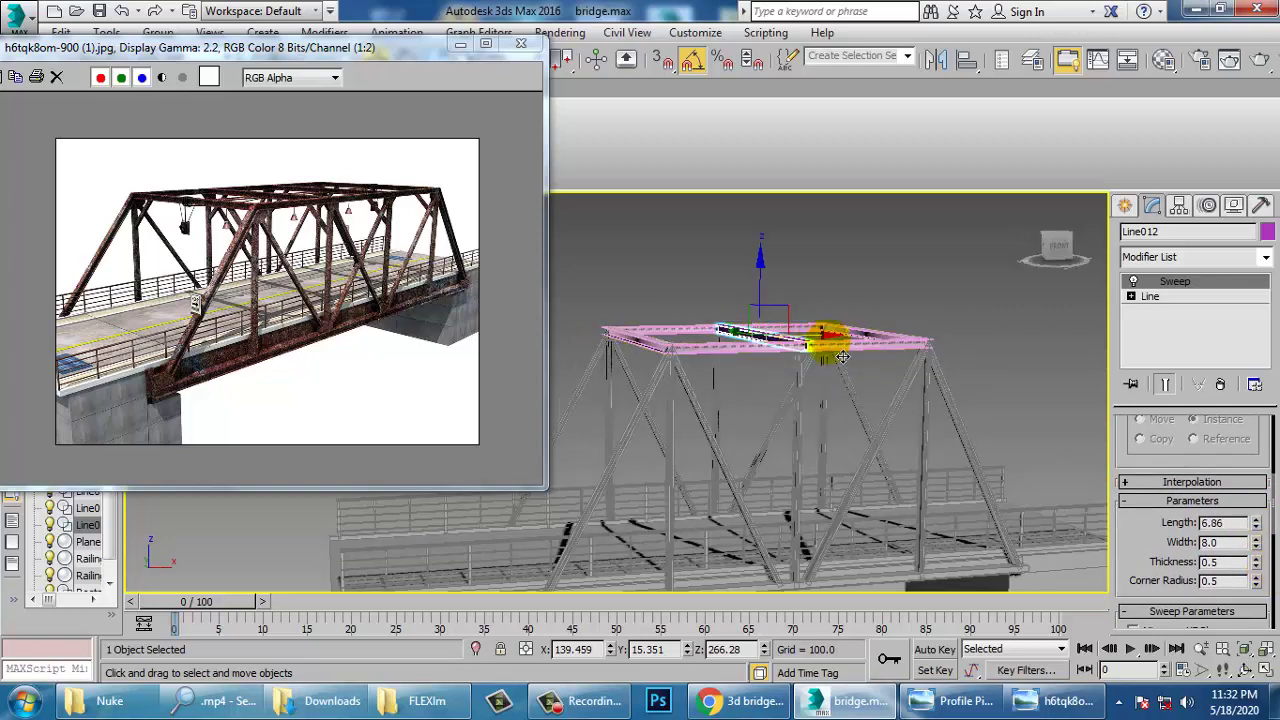
scroll(795, 345, down, 5)
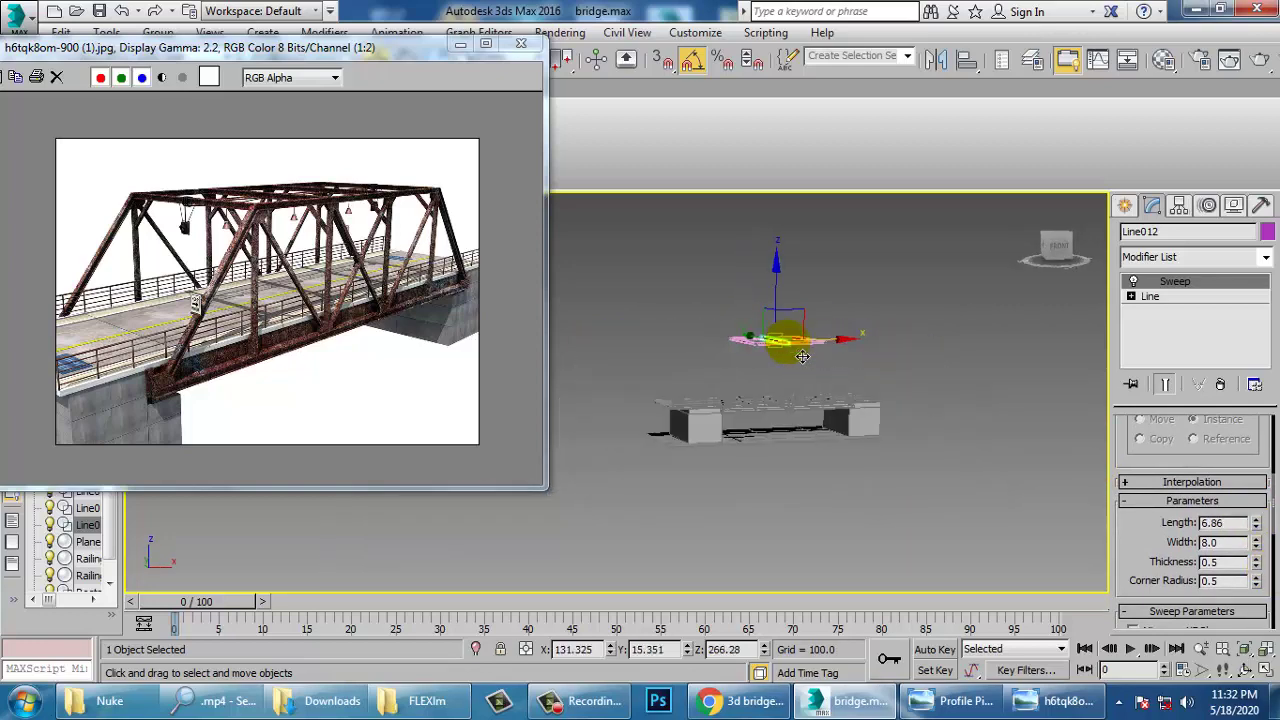
alt+middle_drag(788, 345, 776, 352)
click(1049, 356)
Select all objects in the scene, assign them the same grey object colour and clear the selection
scroll(689, 415, up, 5)
alt+middle_drag(689, 416, 846, 450)
alt+middle_drag(876, 433, 815, 447)
scroll(780, 387, down, 3)
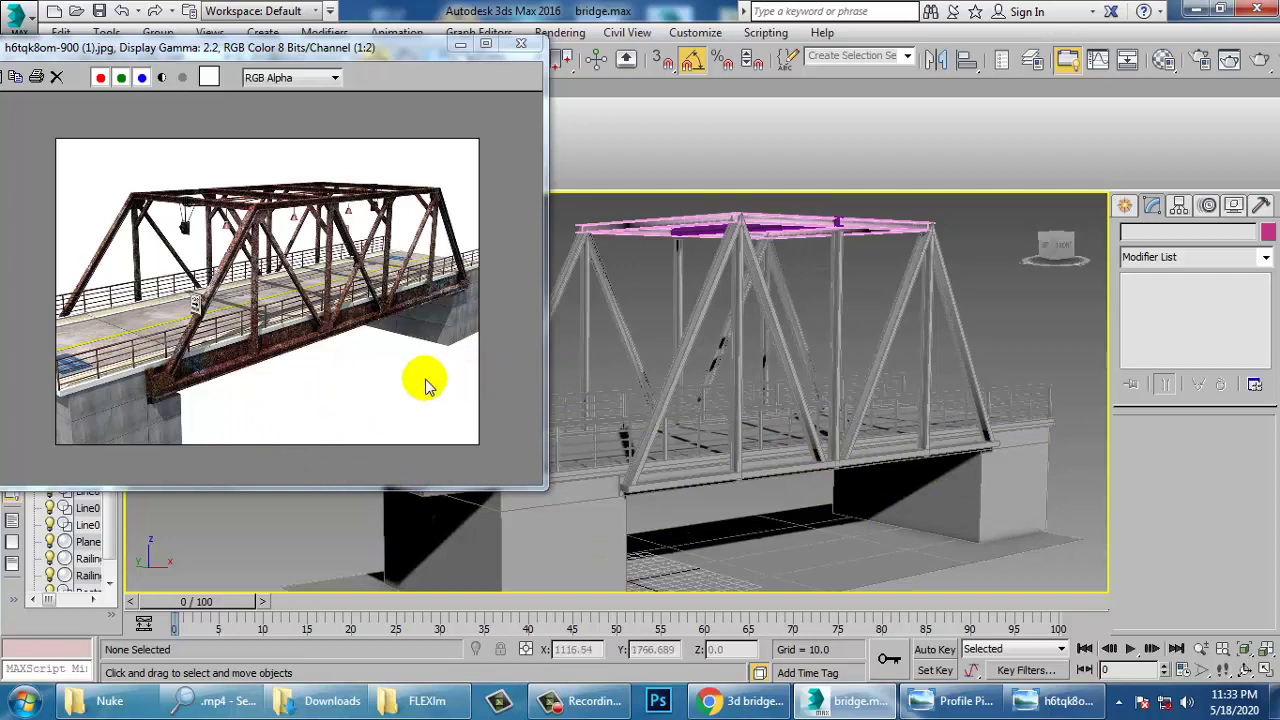
alt+middle_drag(864, 481, 842, 464)
alt+middle_drag(979, 414, 595, 241)
key(ctrl+a)
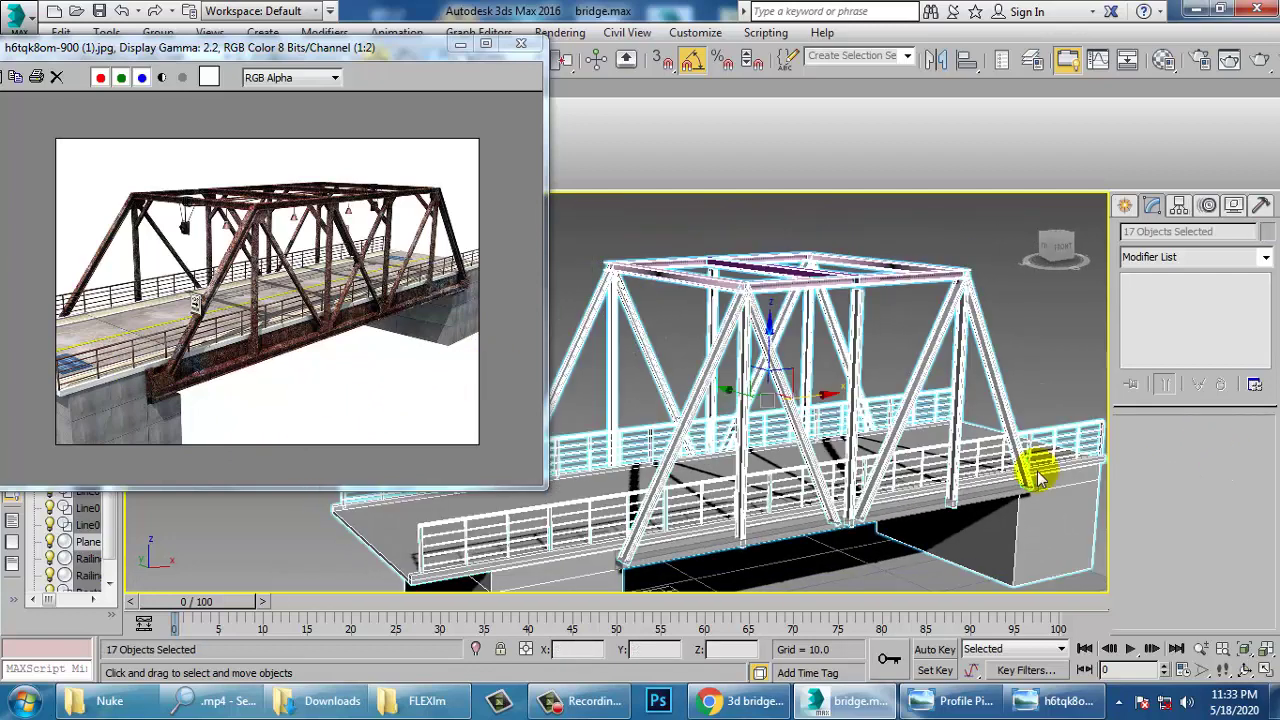
click(1267, 231)
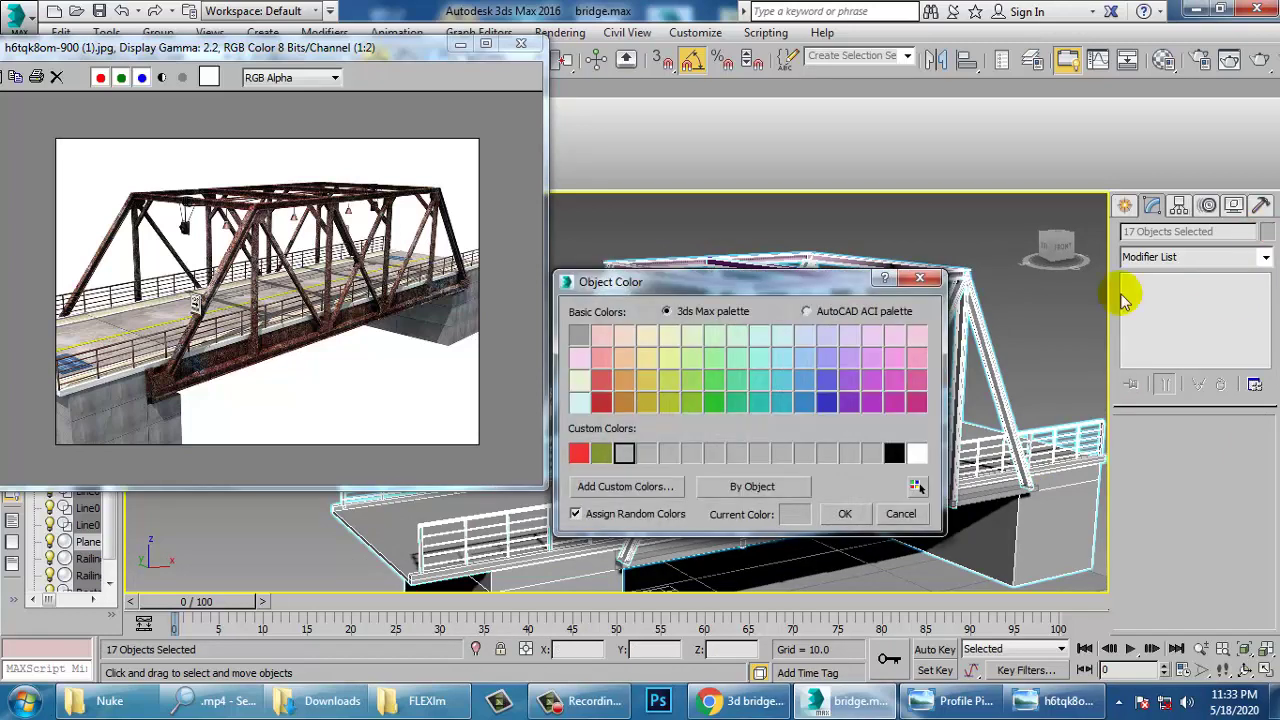
click(857, 514)
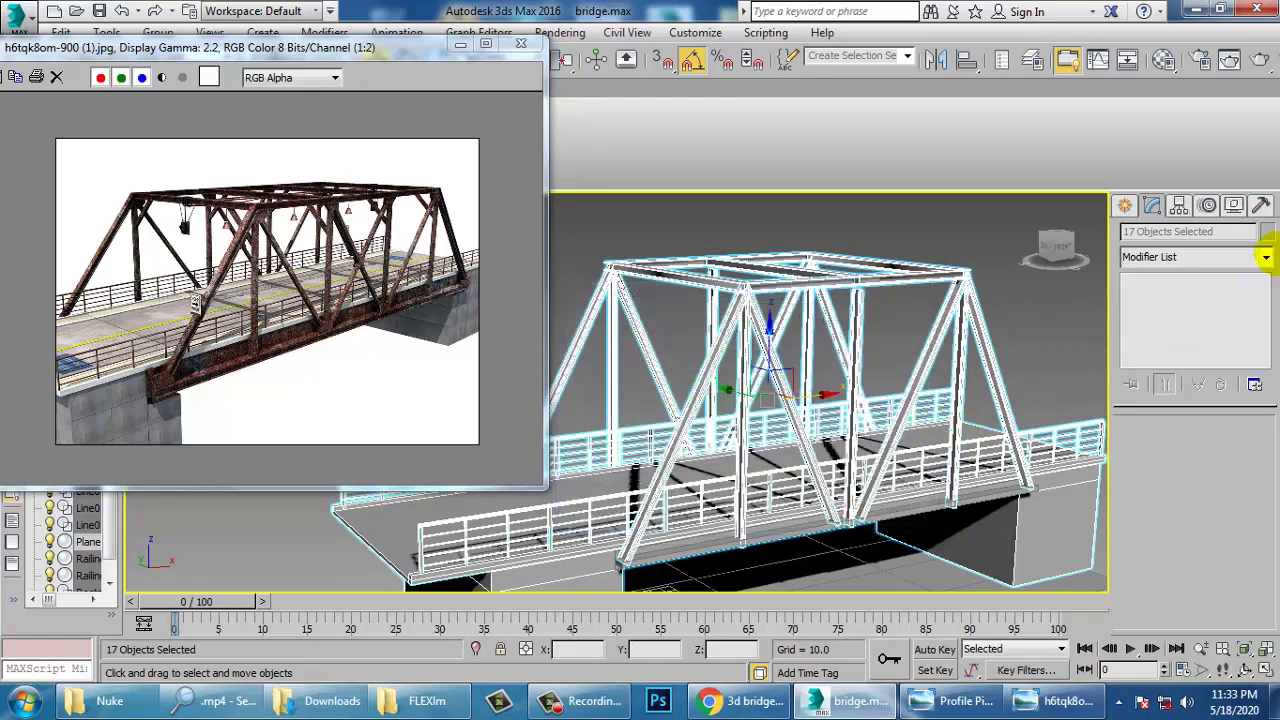
click(1013, 233)
Examine the trusses, top frame and railings in the reference image up close against the bridge model
alt+middle_drag(1014, 229, 884, 403)
scroll(370, 250, up, 1)
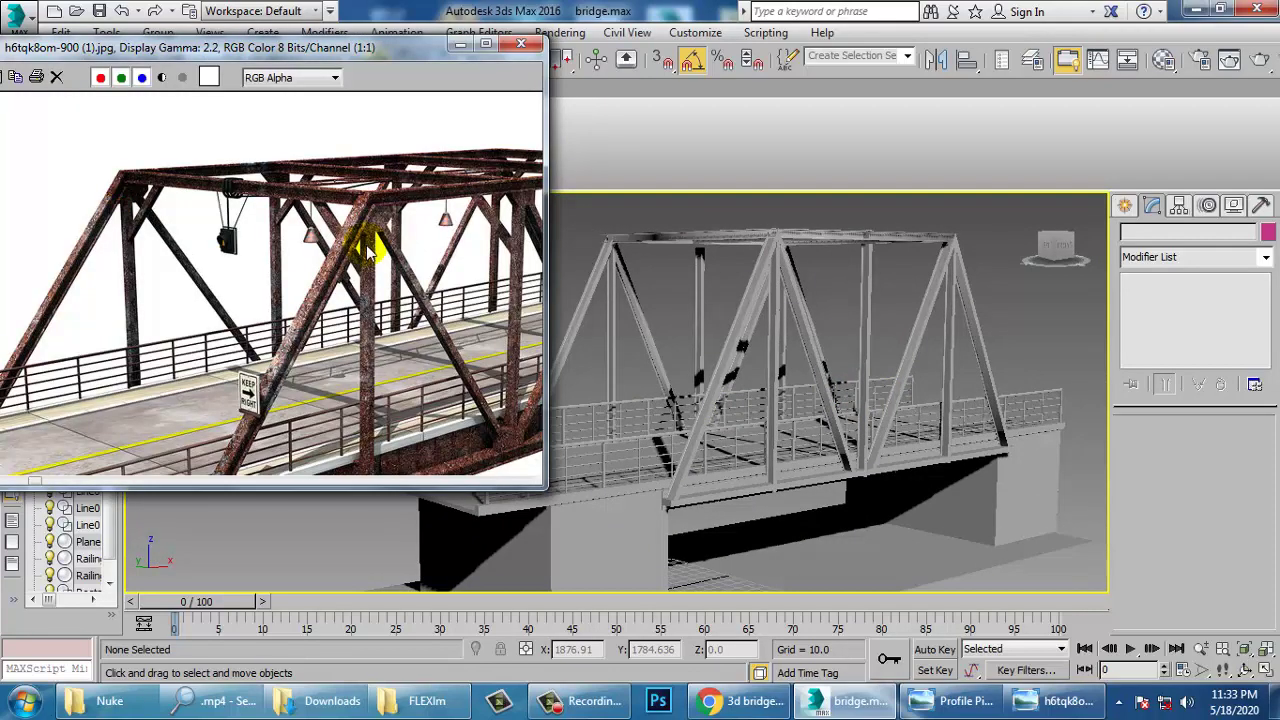
middle_drag(447, 295, 185, 238)
middle_drag(400, 260, 398, 313)
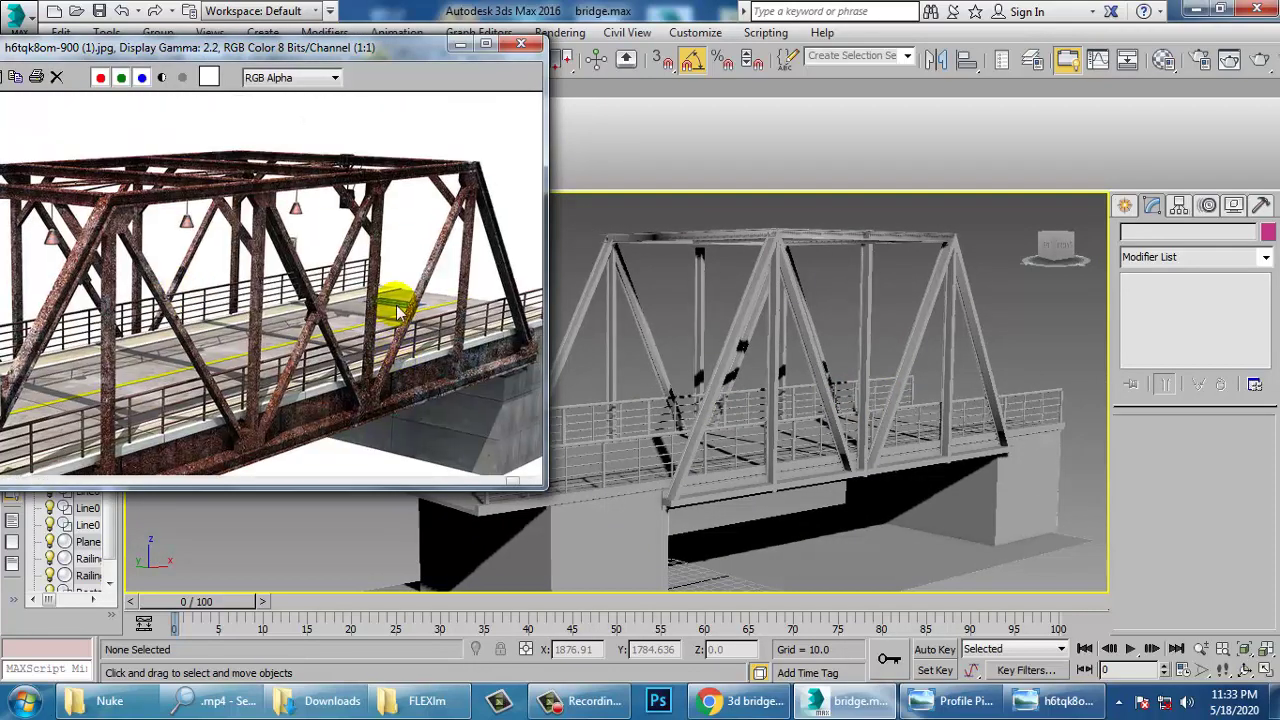
scroll(368, 303, down, 2)
scroll(365, 290, up, 1)
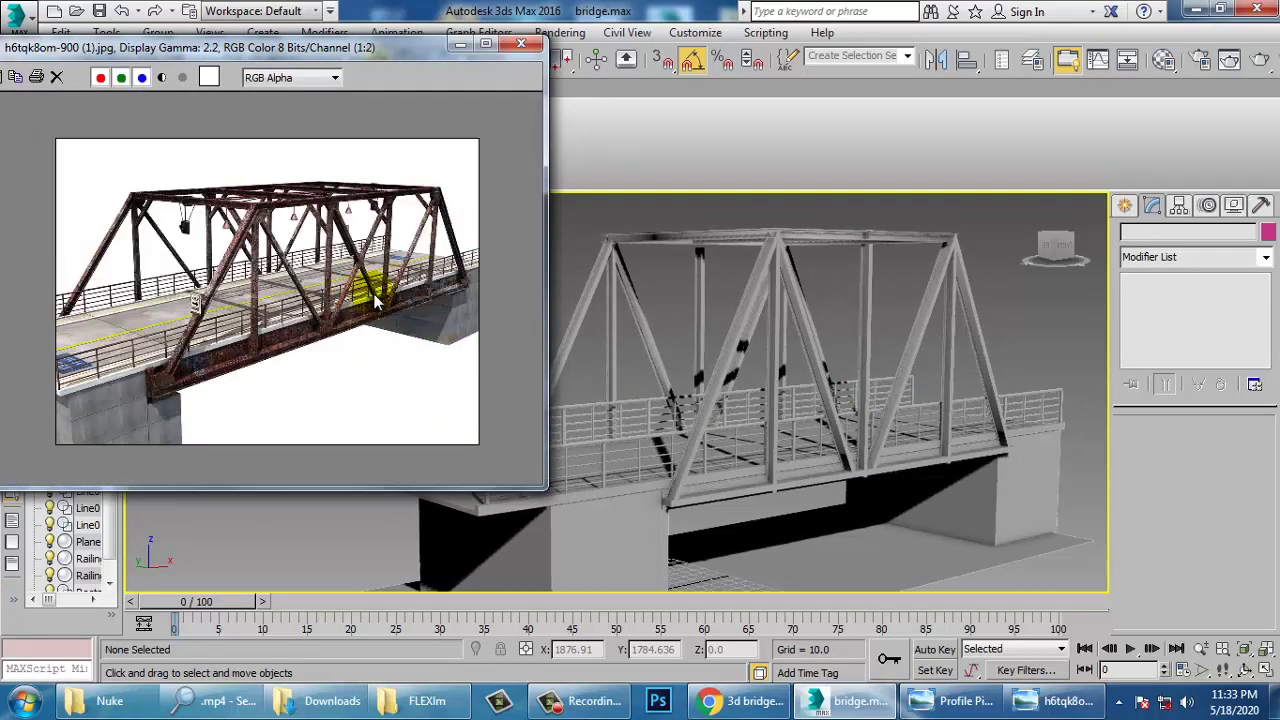
Minimize the reference image window and display the whole bridge with edged faces
click(458, 45)
mouse_move(960, 390)
alt+middle_down()
mouse_move(750, 430)
mouse_move(766, 403)
alt+middle_up()
key(F4)
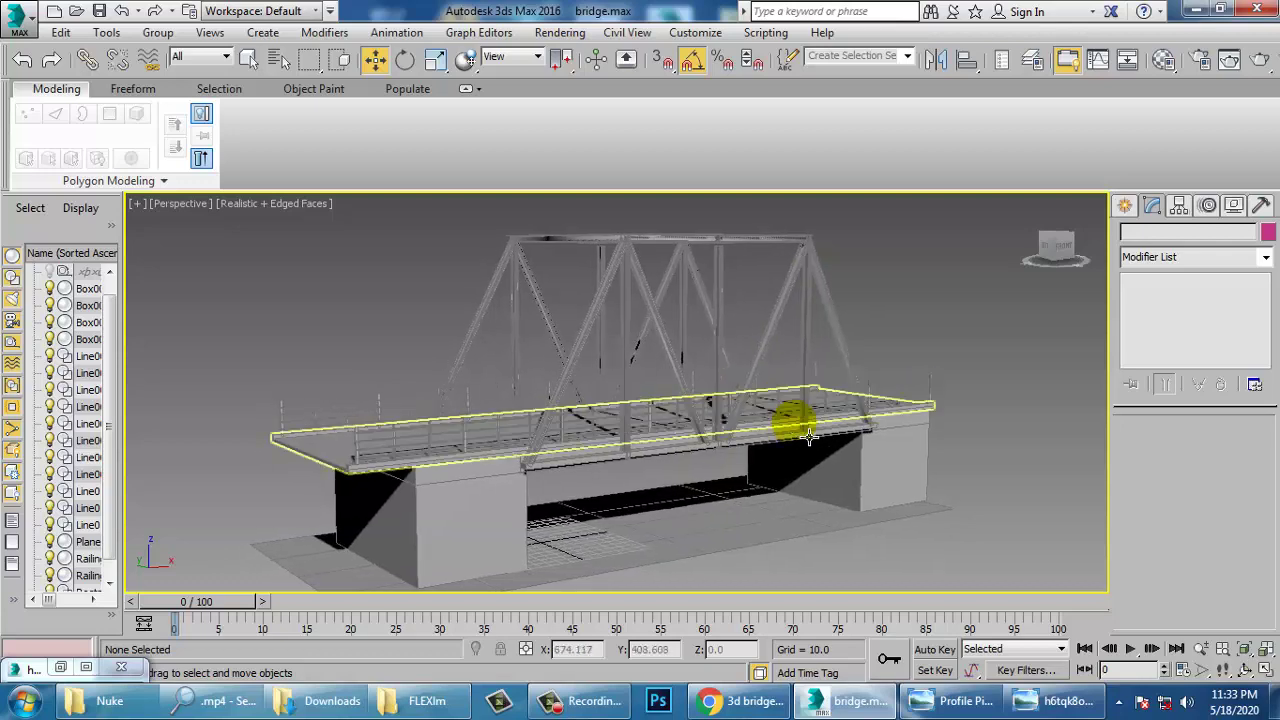
click(606, 704)
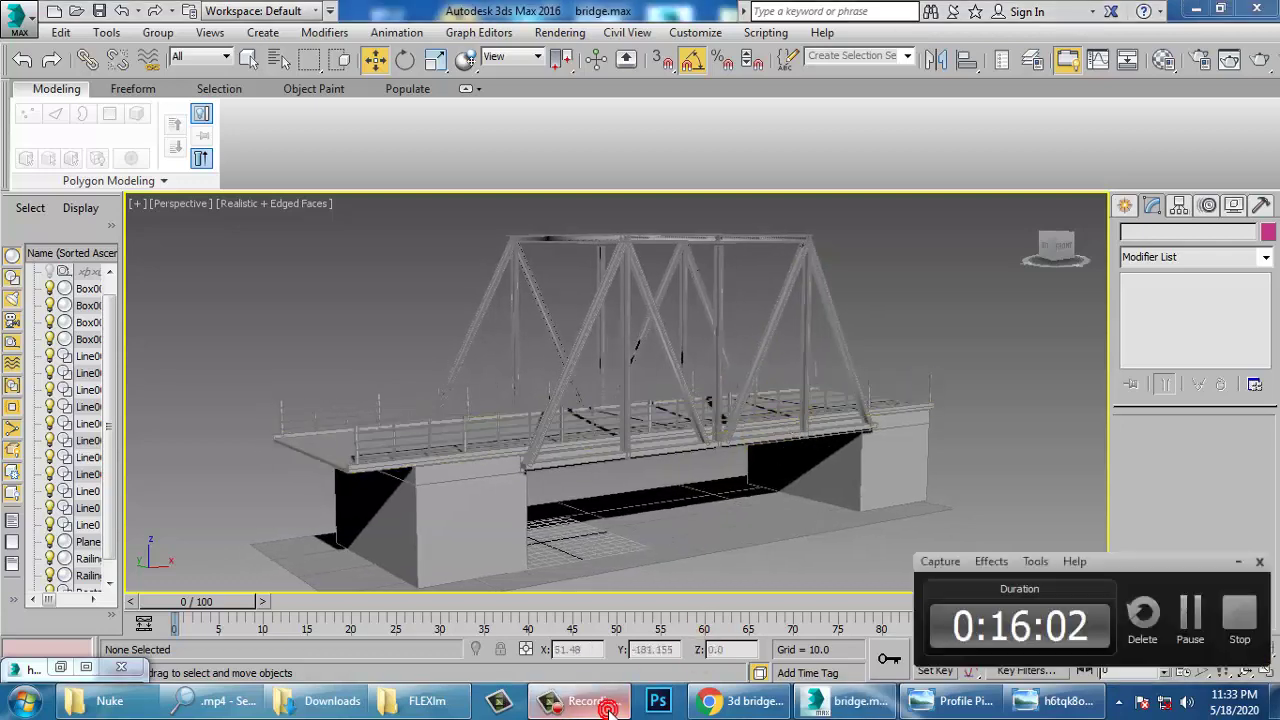
click(1238, 608)
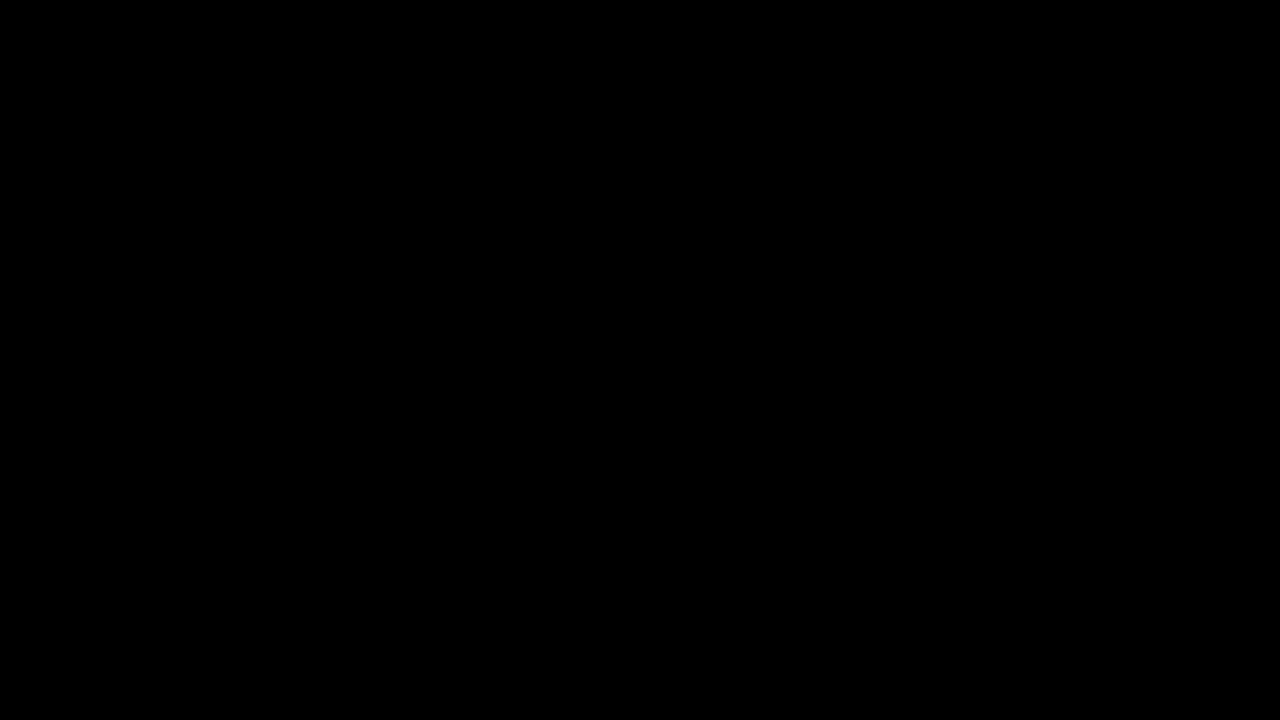